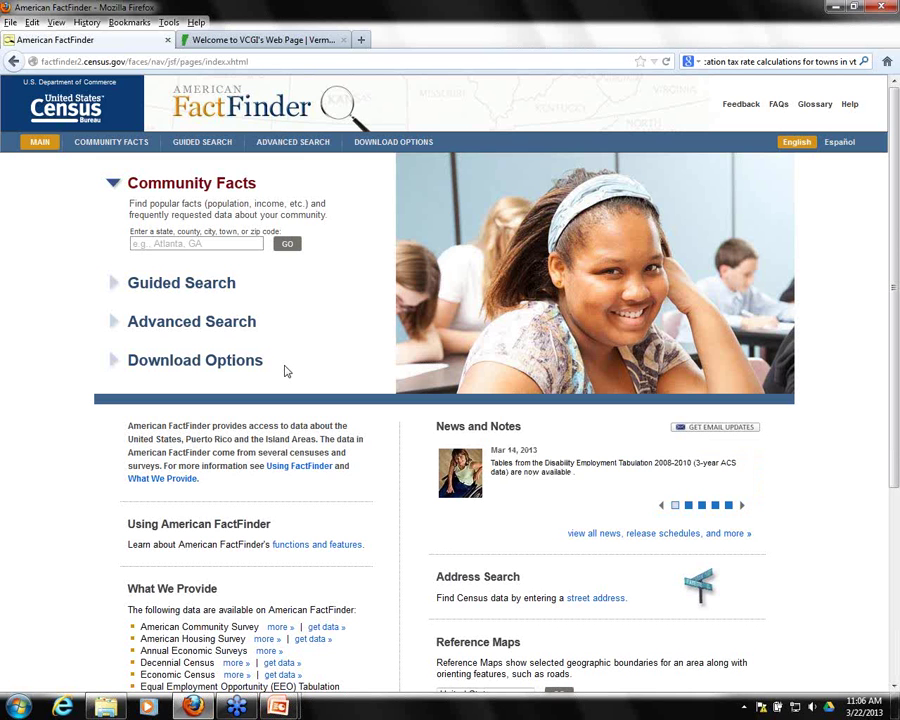
# Step: Look over the American FactFinder home page, including its search options and the list of available census data programs
pyautogui.moveTo(895, 120); pyautogui.dragTo(895, 128)
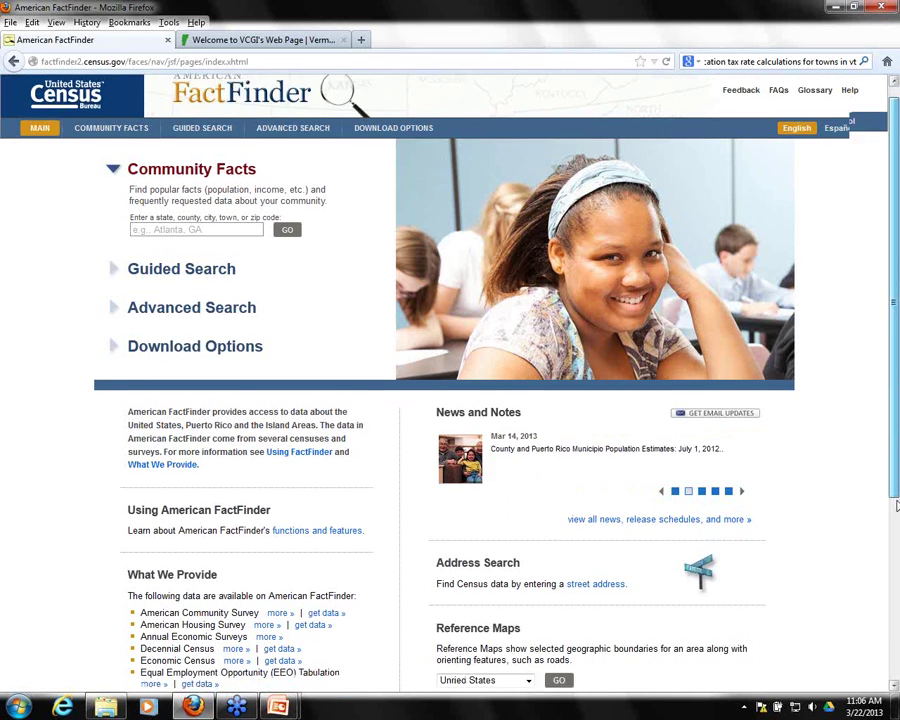
pyautogui.scroll(-1, 896, 506)
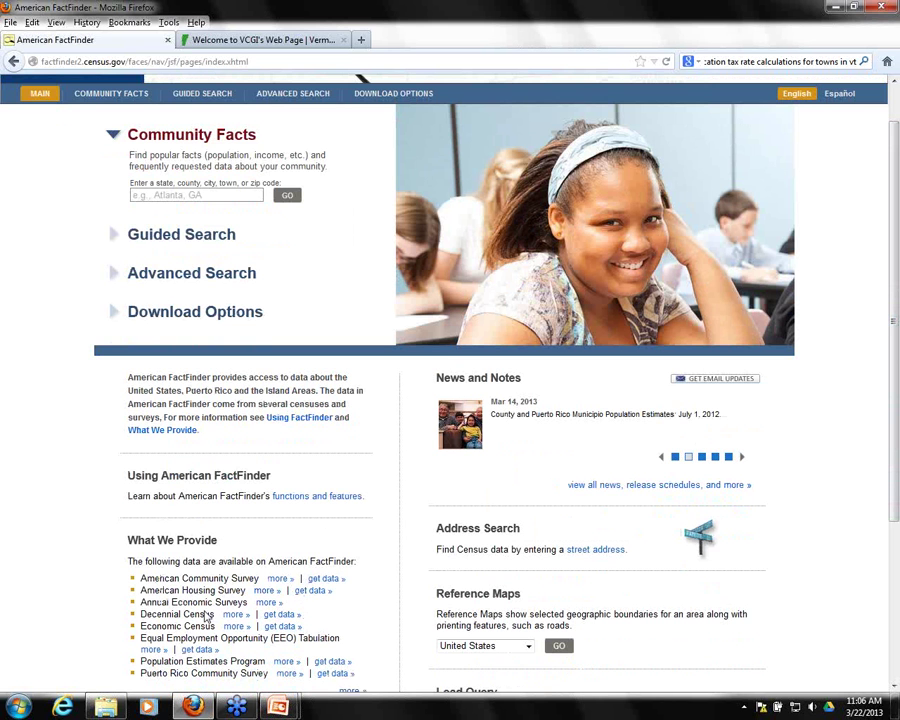
pyautogui.scroll(2, 895, 104)
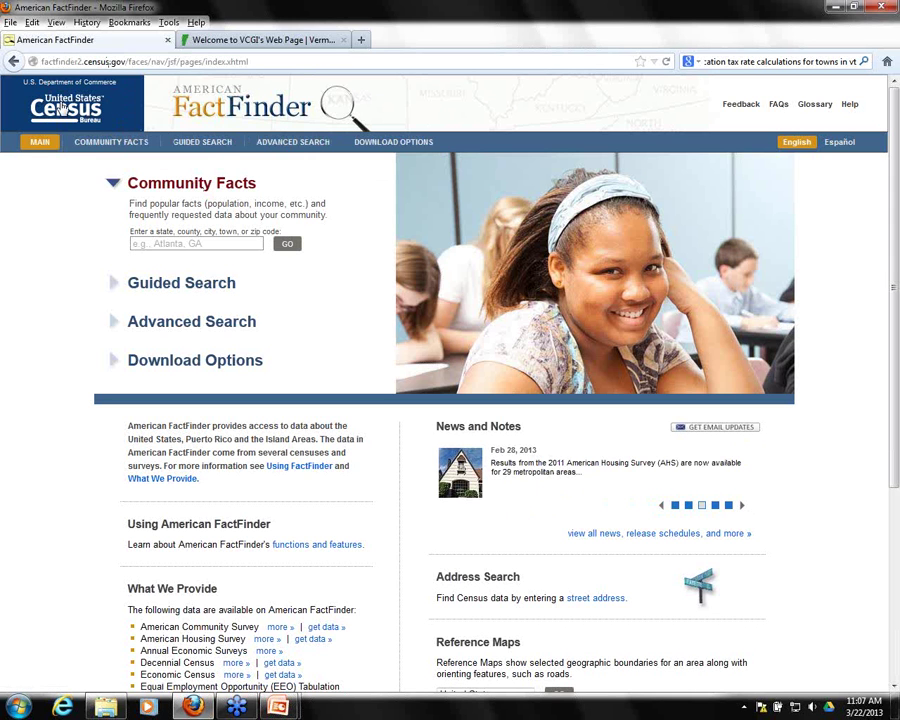
pyautogui.click(40, 143)
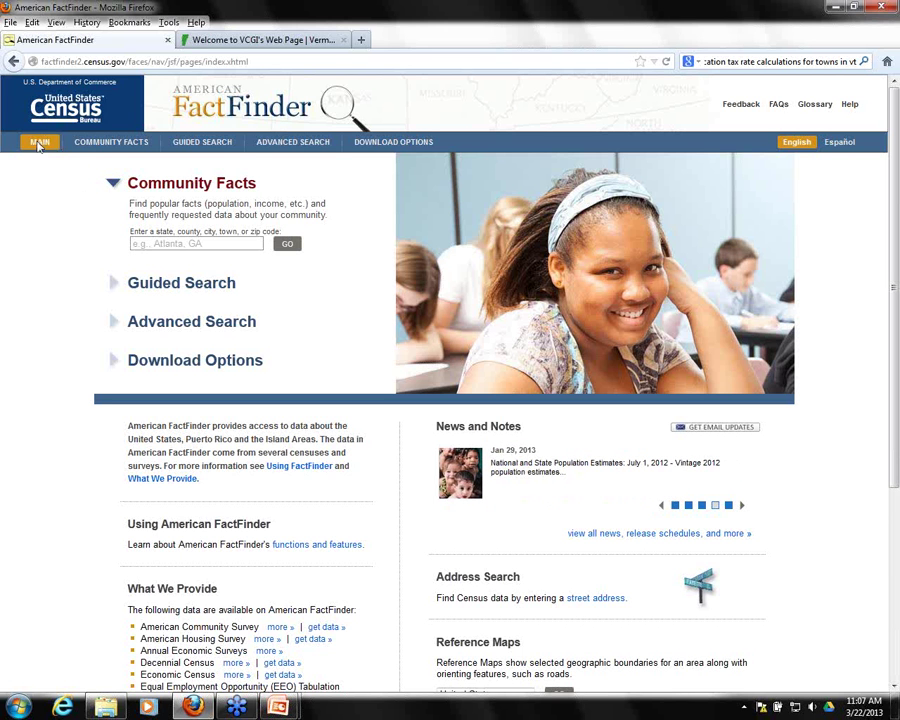
pyautogui.scroll(-1, 844, 322)
pyautogui.scroll(1, 897, 425)
pyautogui.scroll(-3, 897, 400)
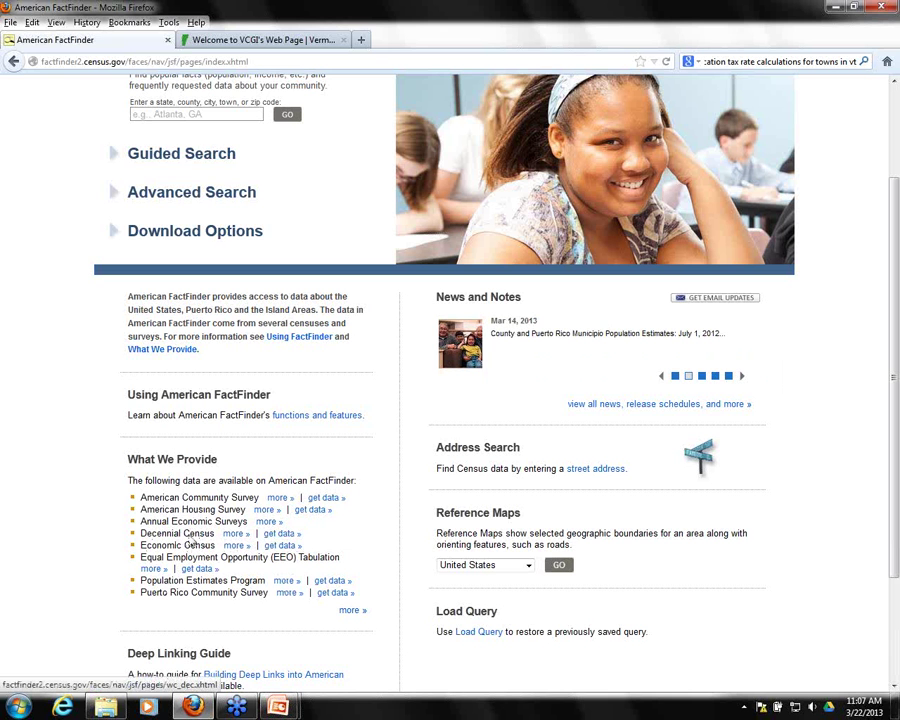
# Step: Get the Decennial Census data from the list of data programs on the home page
pyautogui.click(289, 535)
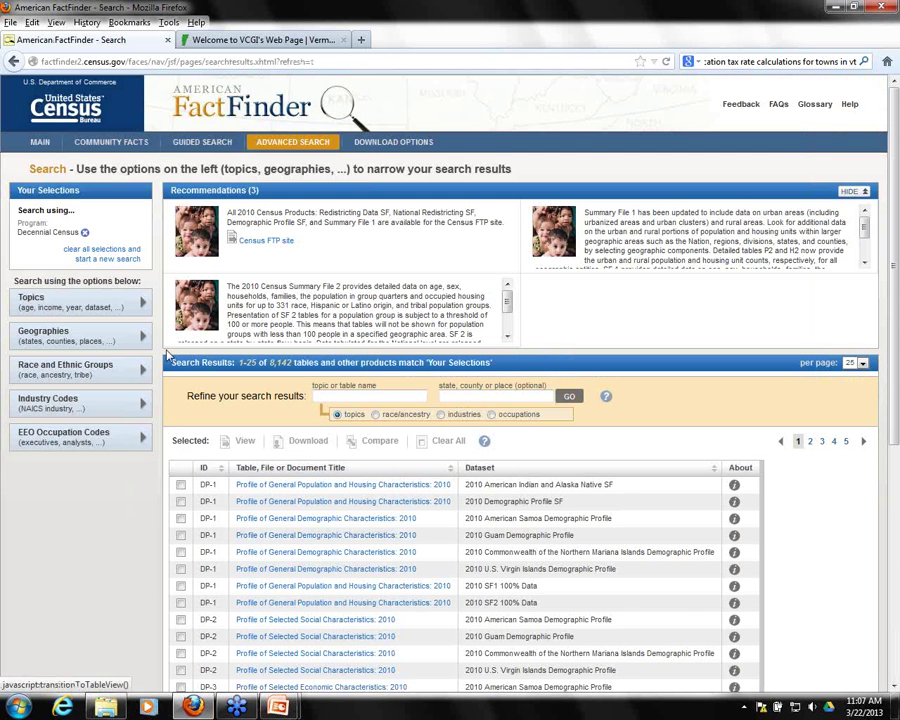
pyautogui.click(40, 141)
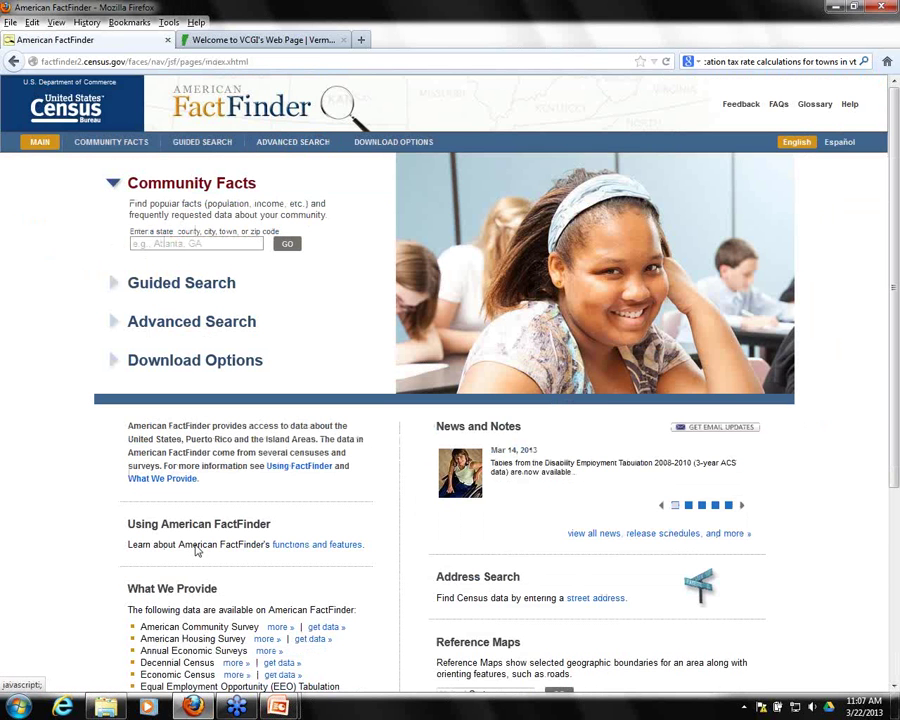
pyautogui.scroll(-3, 230, 518)
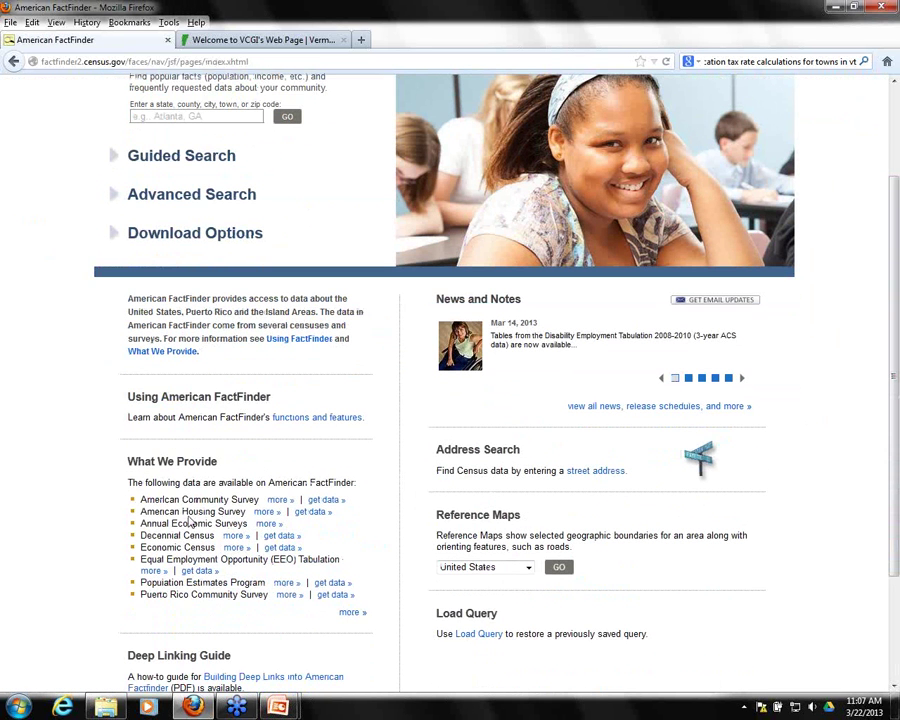
pyautogui.click(274, 538)
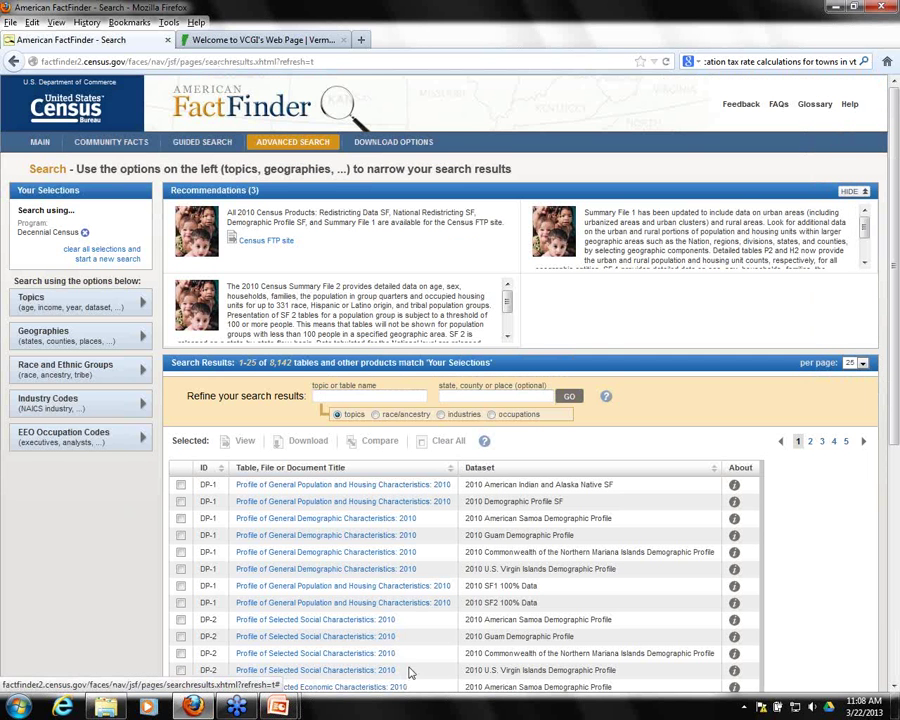
# Step: Narrow the Decennial Census search to the year 2010 using the Year topic
pyautogui.scroll(-1, 830, 410)
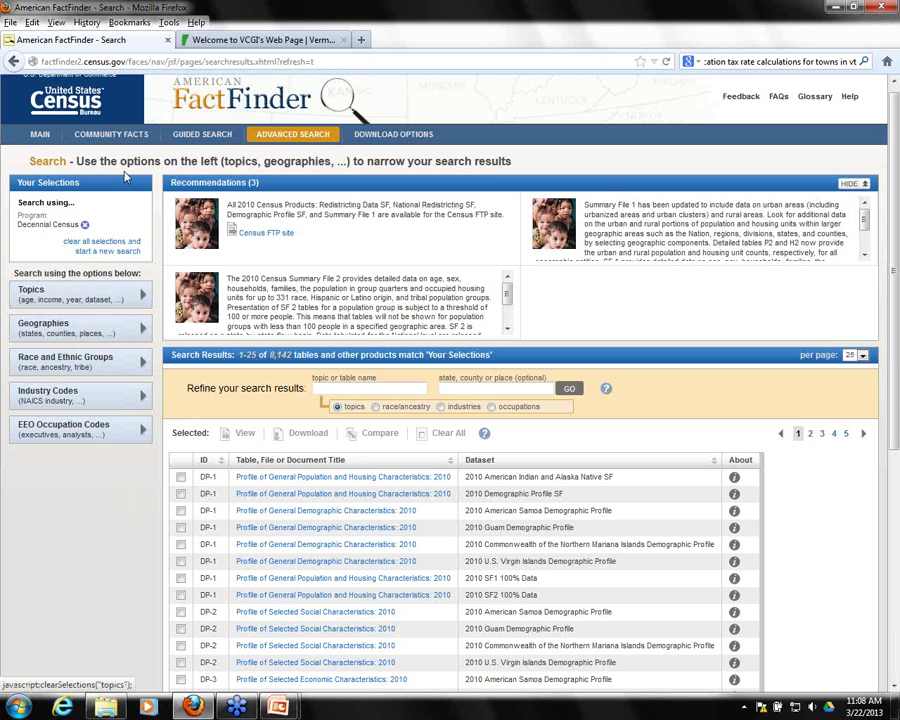
pyautogui.click(88, 293)
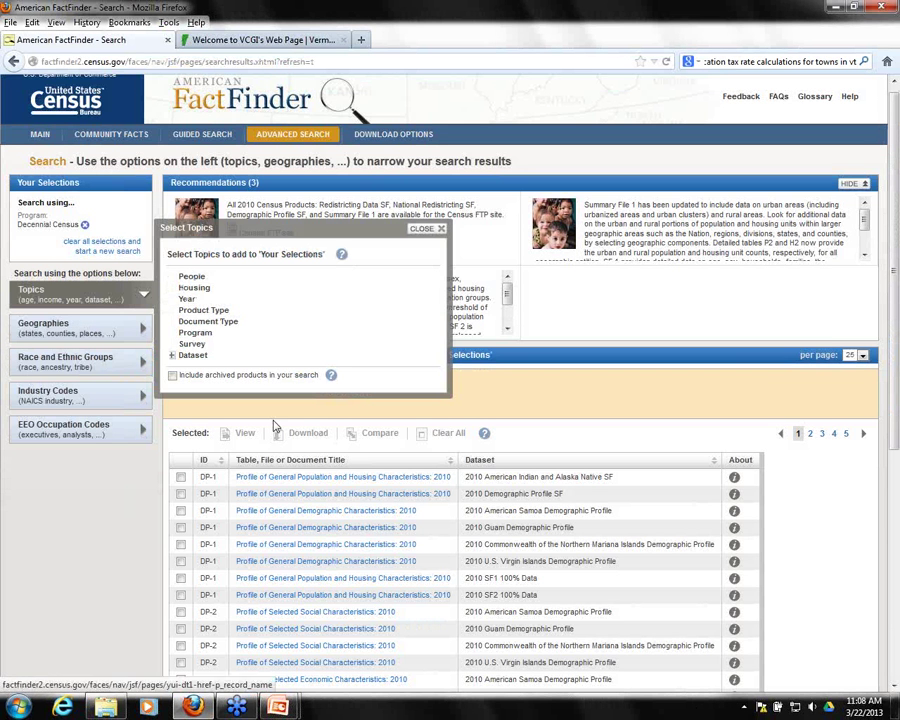
pyautogui.click(186, 301)
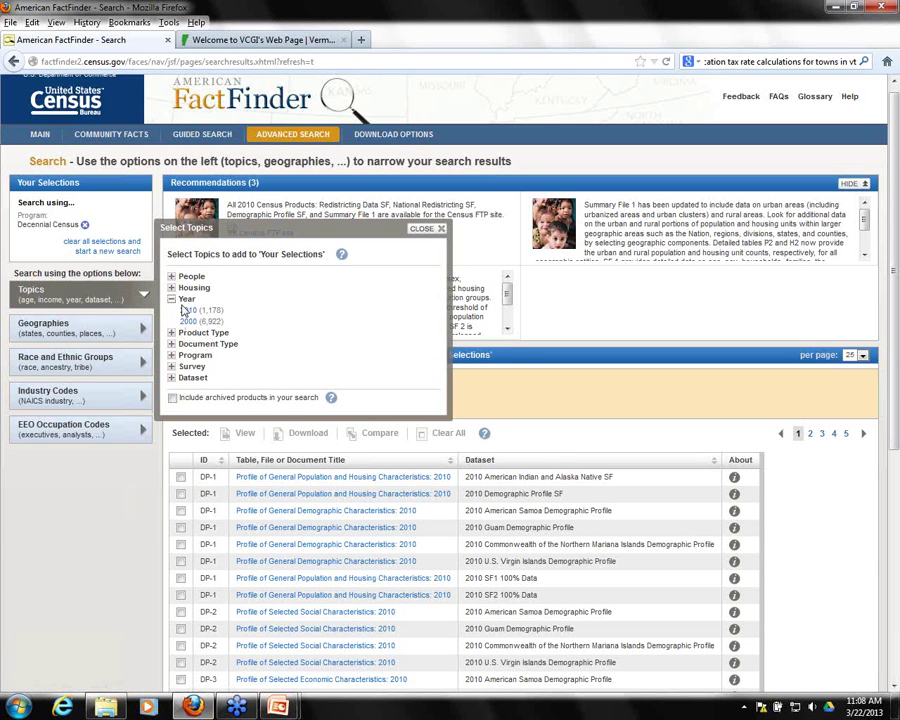
pyautogui.click(186, 311)
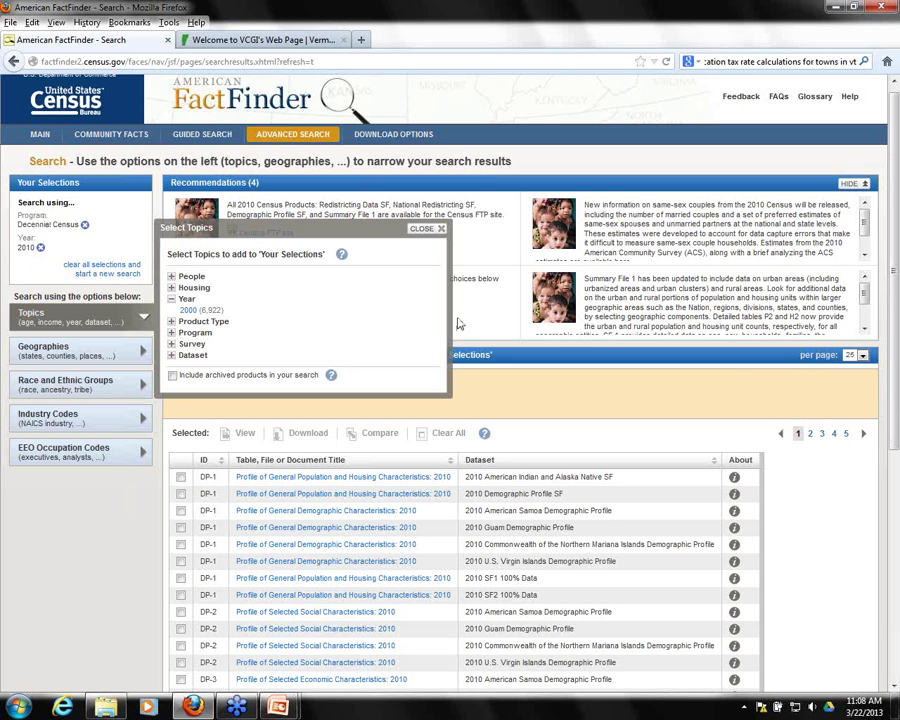
# Step: Add the Household & Family topic from the People Basic Count/Estimate group to the search selections
pyautogui.click(171, 277)
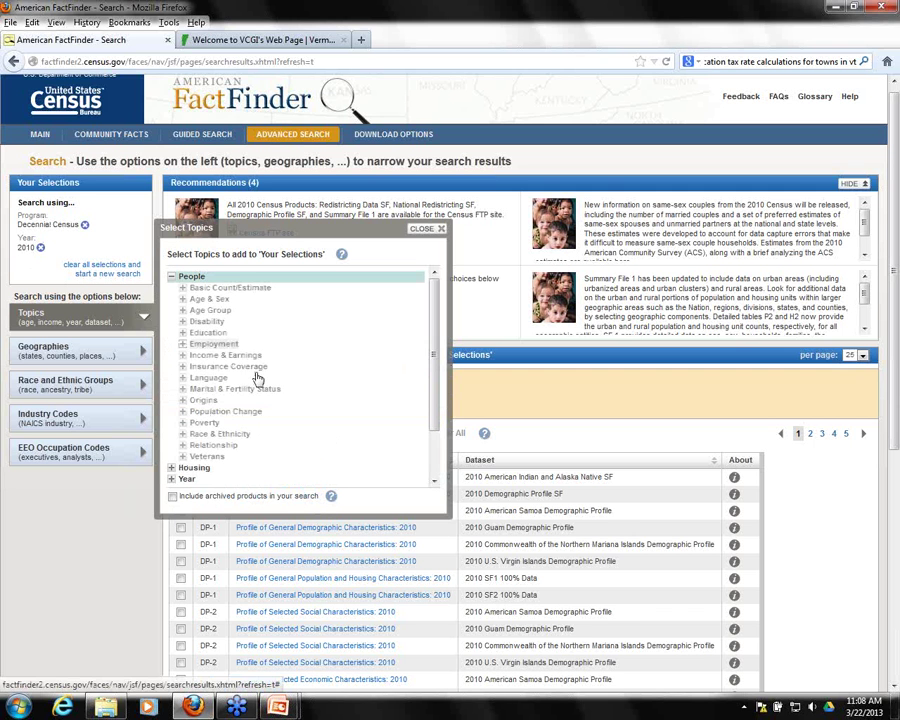
pyautogui.click(183, 288)
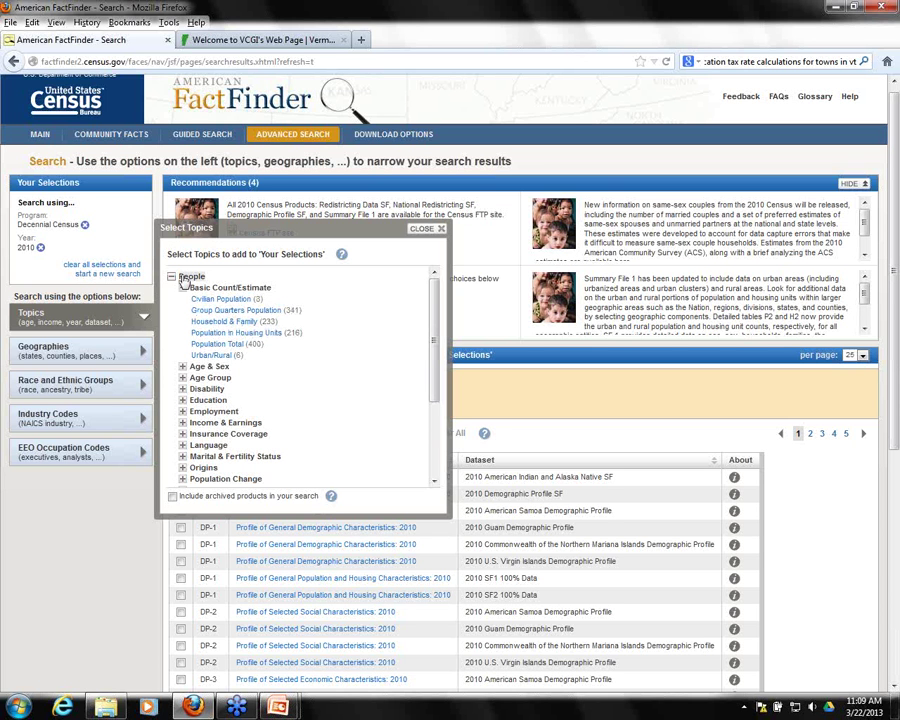
pyautogui.click(213, 327)
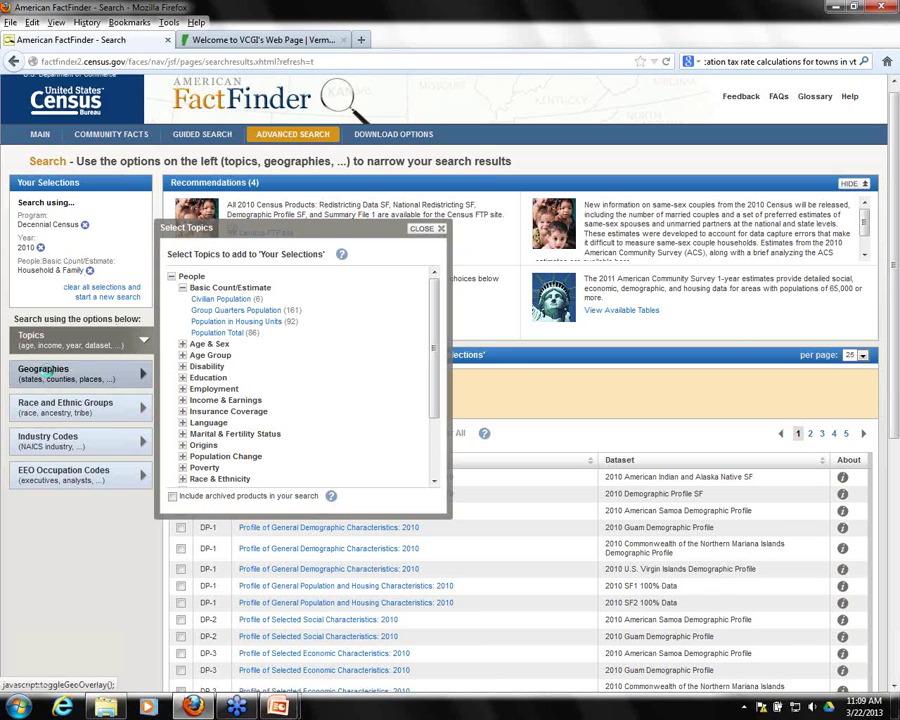
# Step: Add All County Subdivisions within Vermont to the selections, using the geographic type County Subdivision - 060, and close the geography selection
pyautogui.click(48, 376)
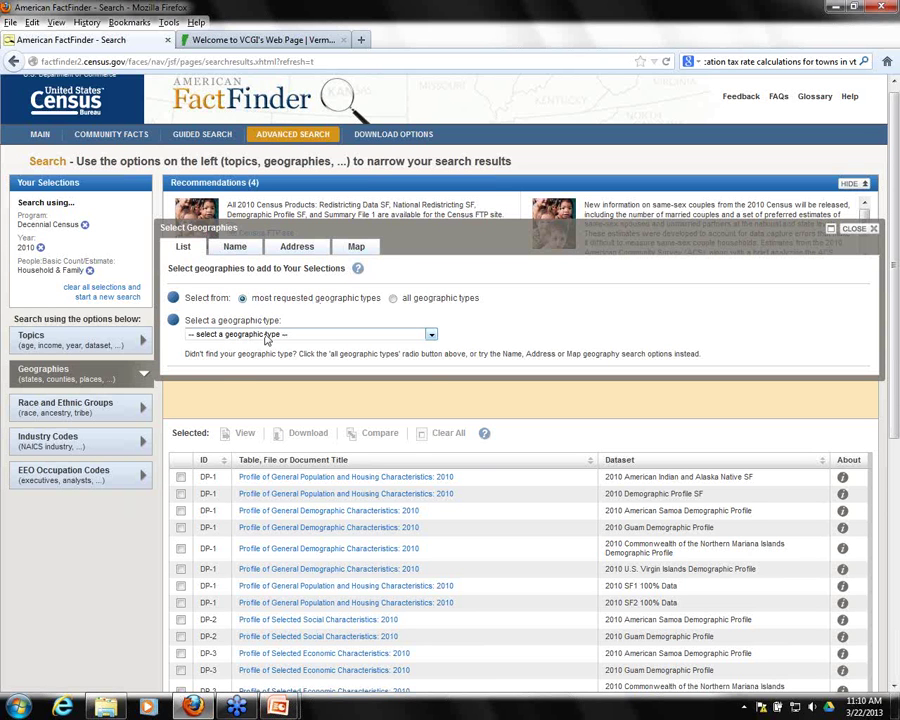
pyautogui.click(431, 336)
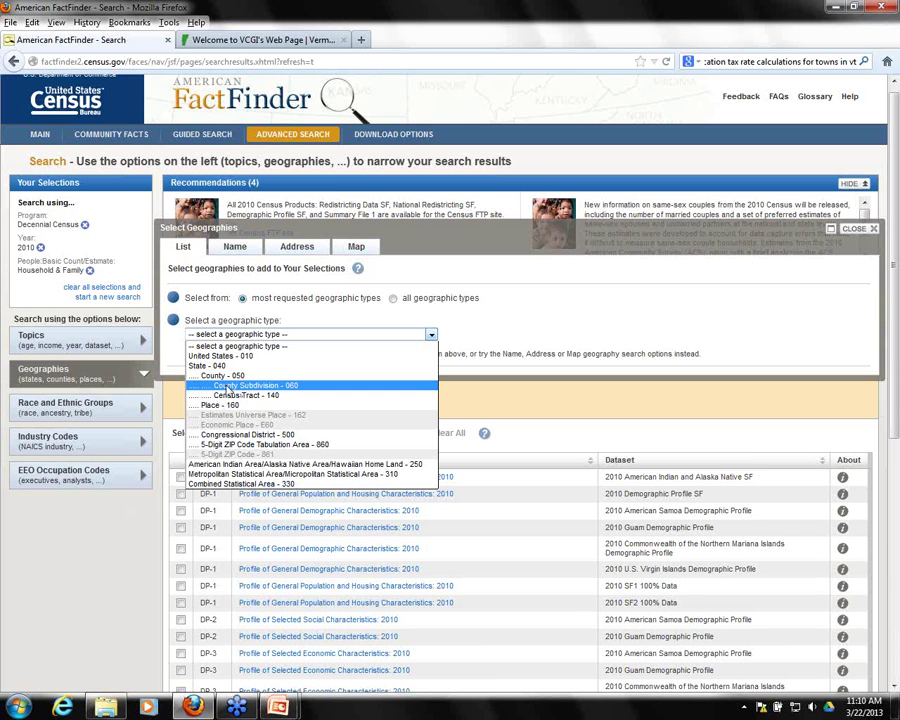
pyautogui.click(249, 386)
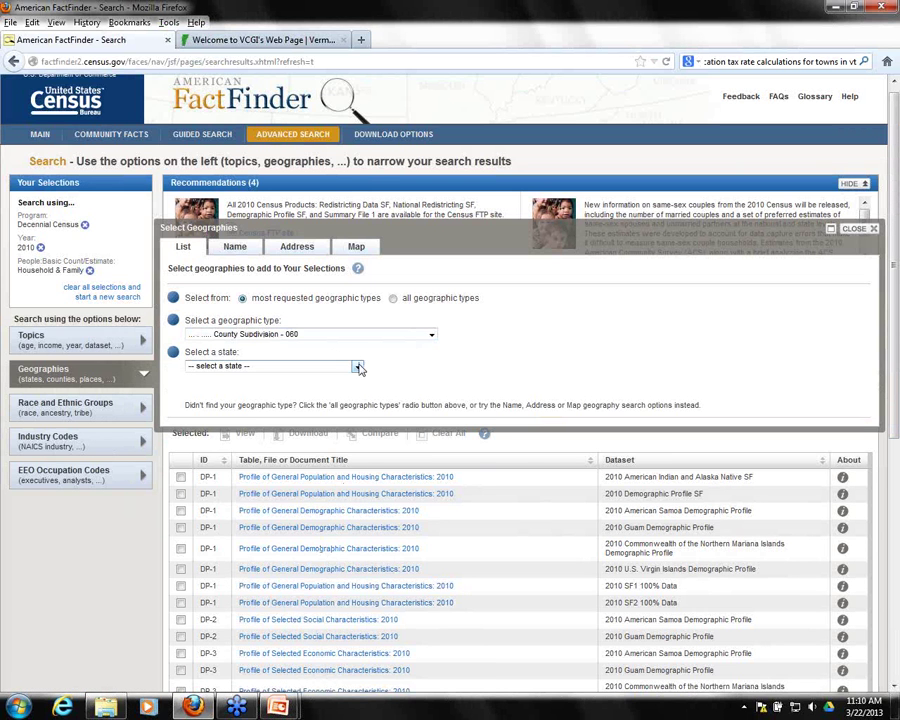
pyautogui.click(358, 368)
pyautogui.moveTo(358, 388); pyautogui.dragTo(359, 505)
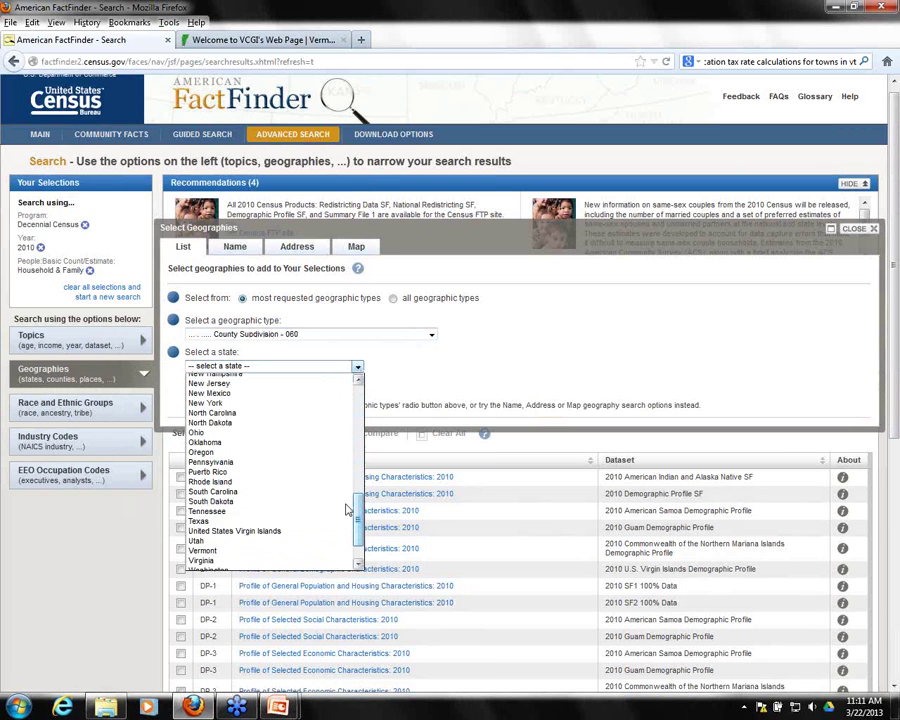
pyautogui.click(202, 550)
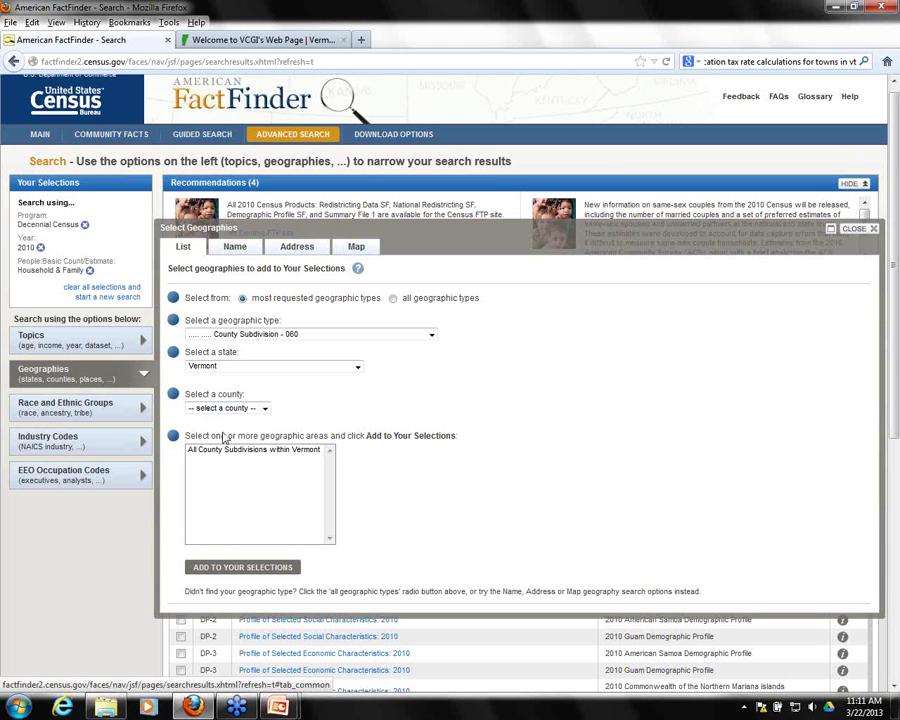
pyautogui.click(268, 455)
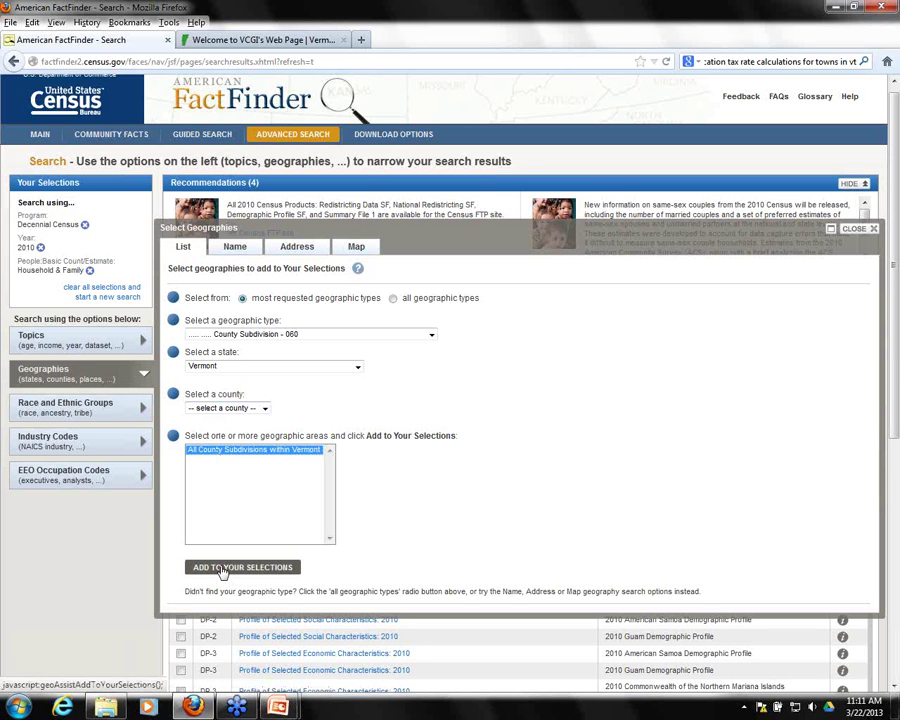
pyautogui.click(222, 568)
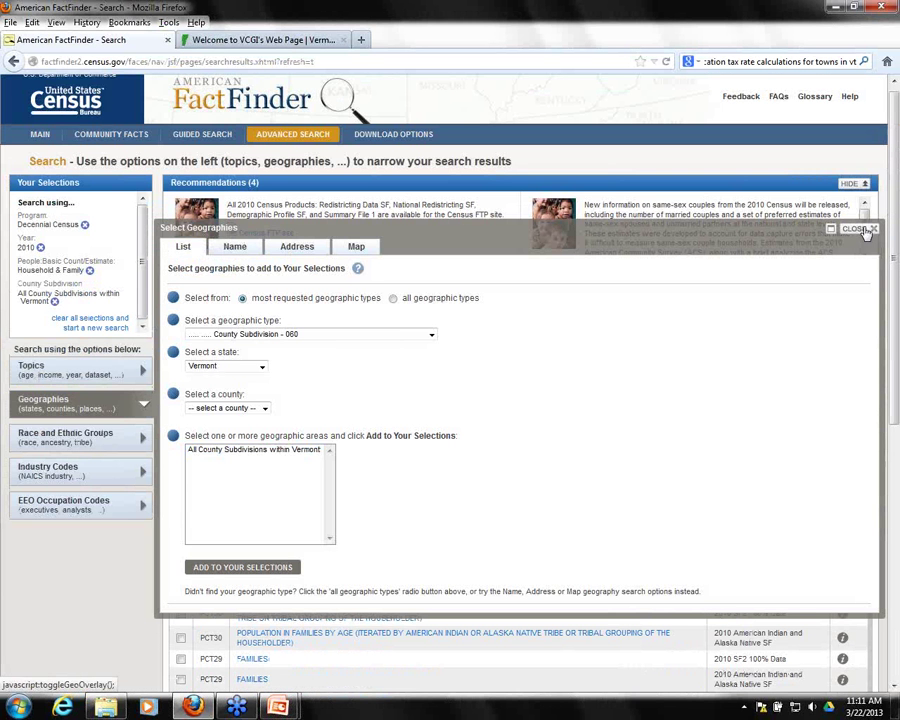
pyautogui.click(866, 231)
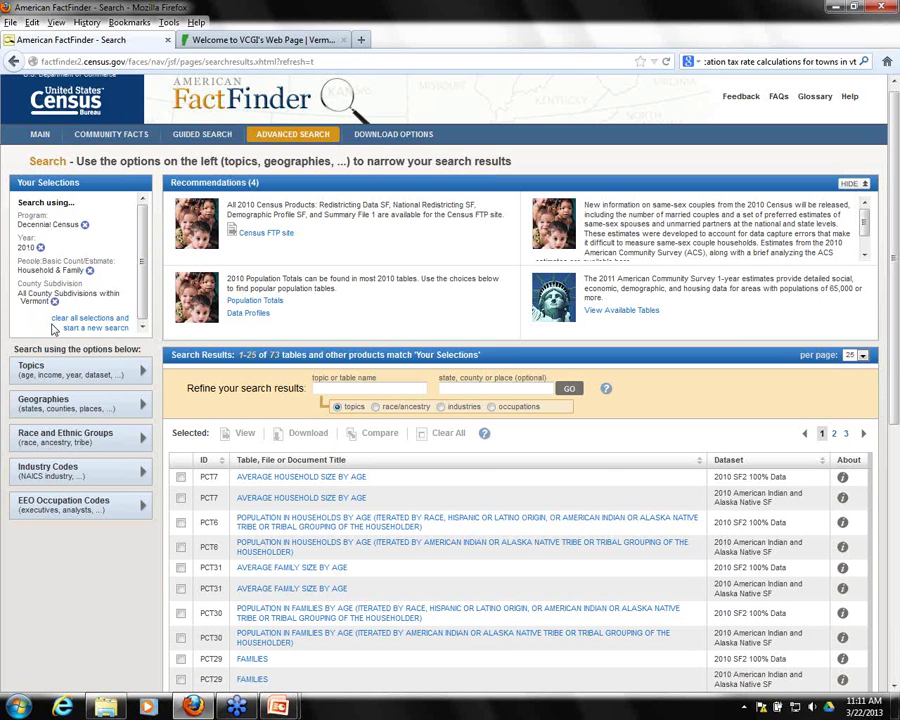
# Step: Browse the search results and open the PCT7 table Average Household Size by Age from the 2010 SF2 100% Data dataset
pyautogui.scroll(-2, 895, 430)
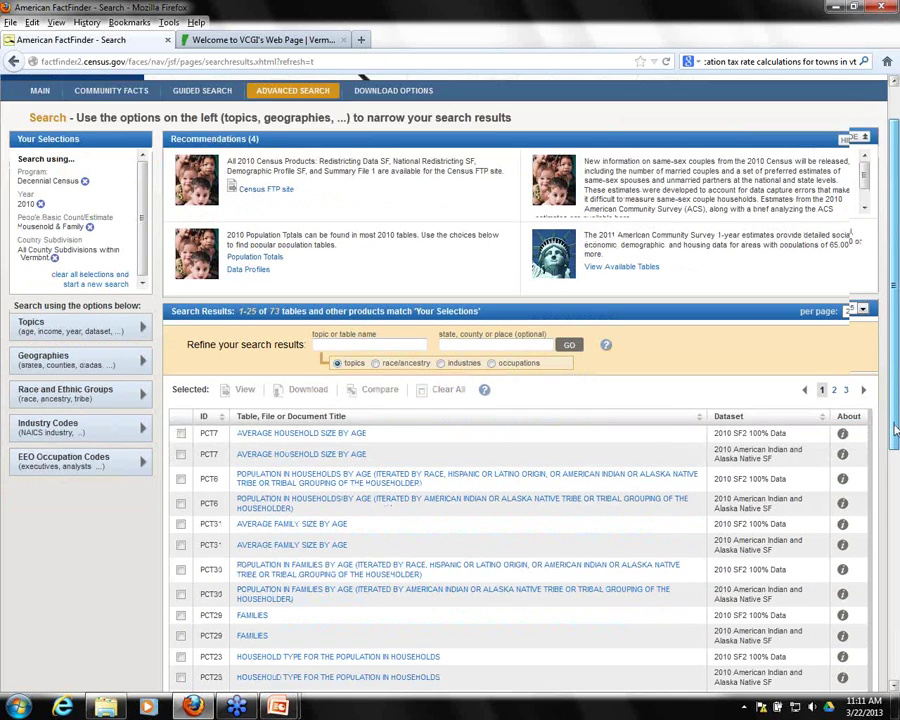
pyautogui.scroll(-3, 895, 430)
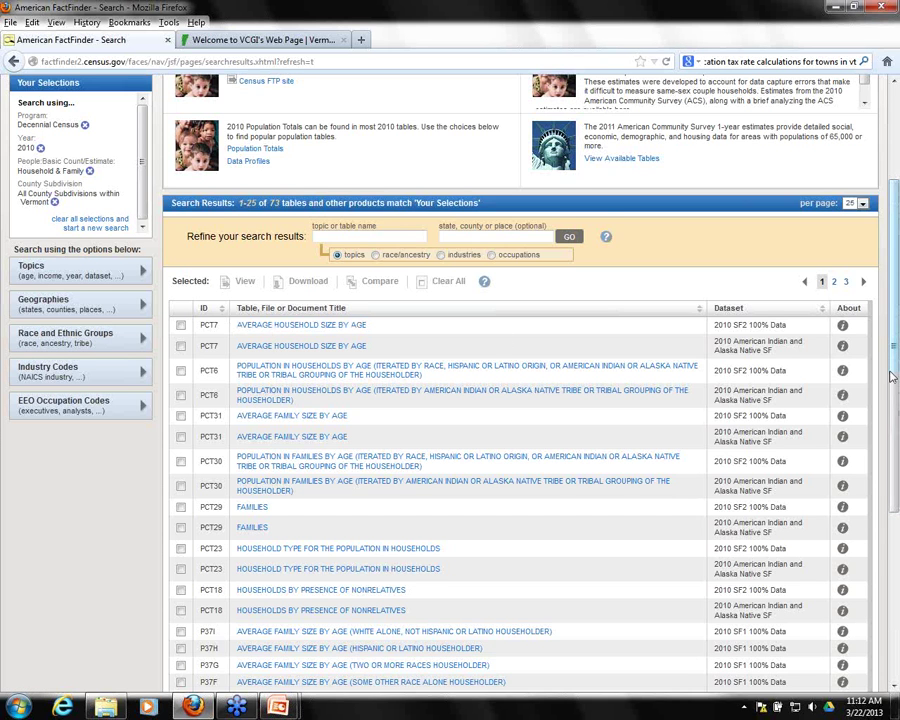
pyautogui.scroll(1, 888, 338)
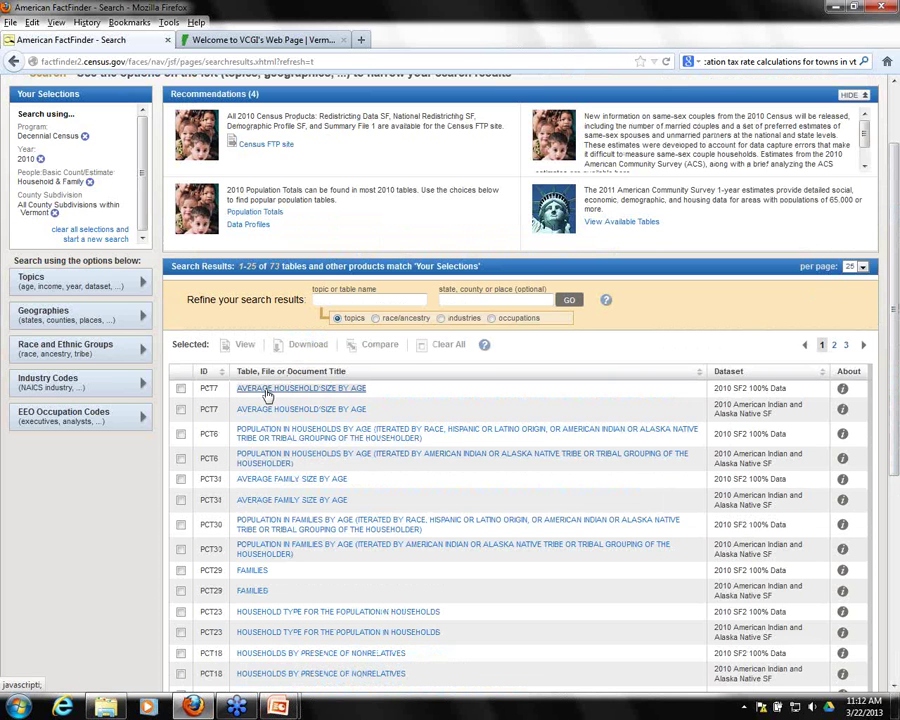
pyautogui.click(267, 390)
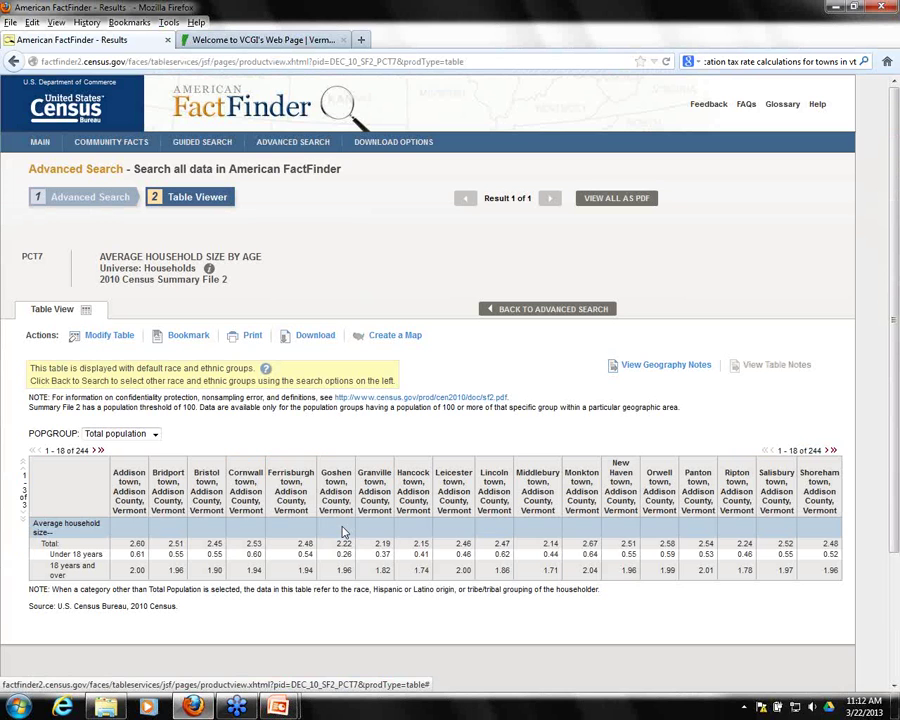
# Step: Examine the average household sizes by Vermont town and advance the table to the next set of towns
pyautogui.scroll(-1, 896, 538)
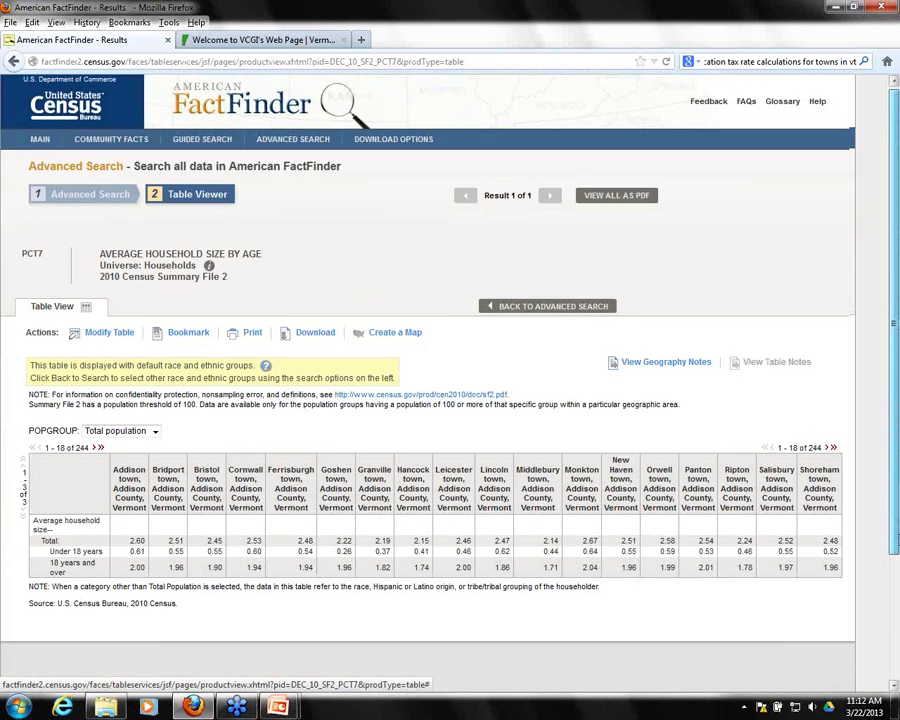
pyautogui.scroll(-2, 896, 538)
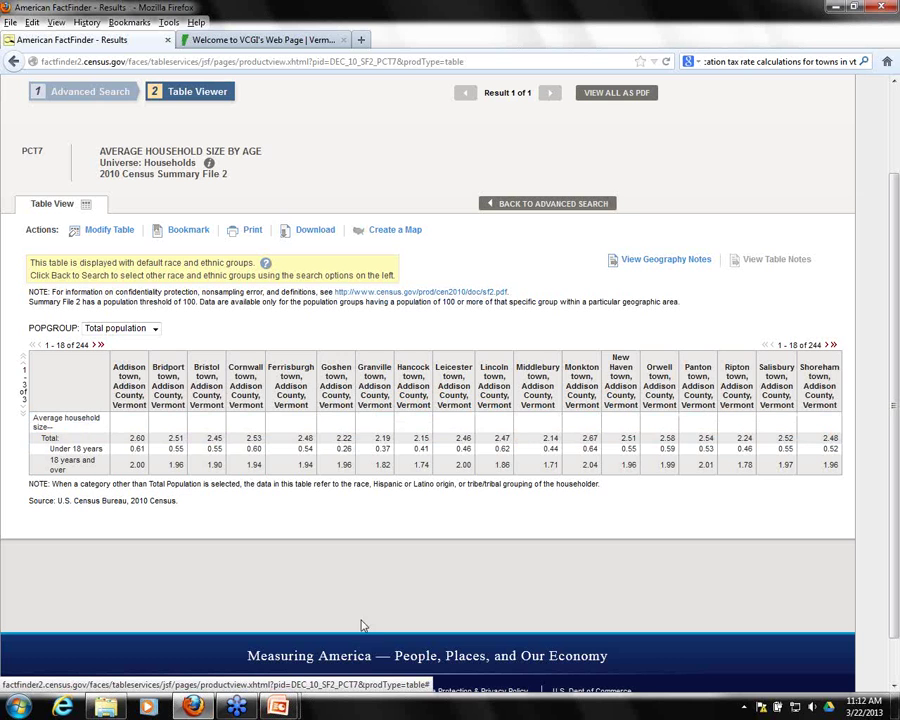
pyautogui.click(831, 345)
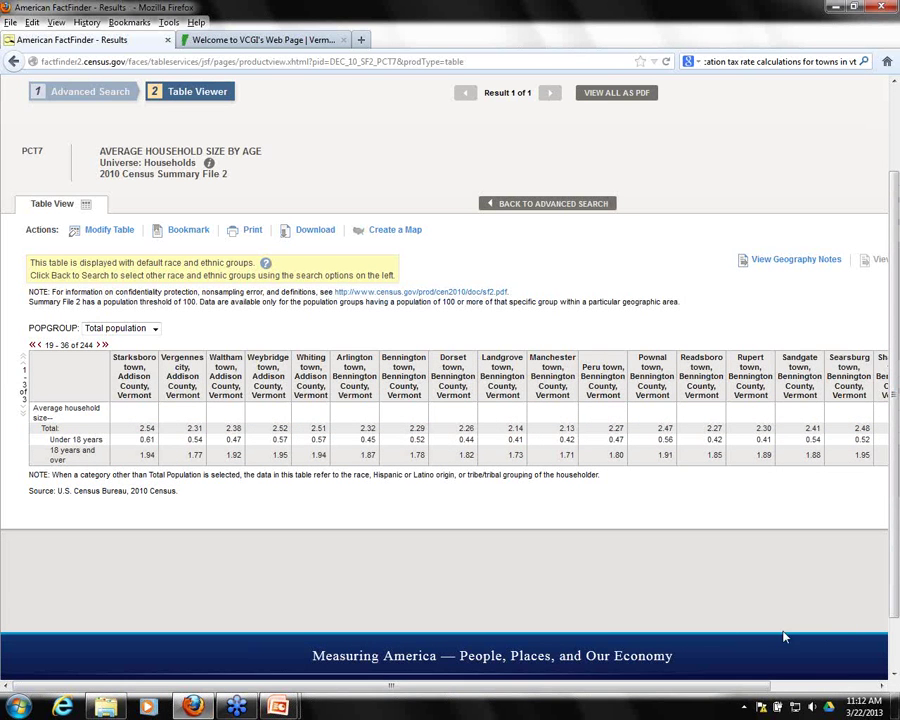
pyautogui.moveTo(652, 686)
pyautogui.mouseDown()
pyautogui.moveTo(745, 686)
pyautogui.moveTo(652, 686)
pyautogui.mouseUp()
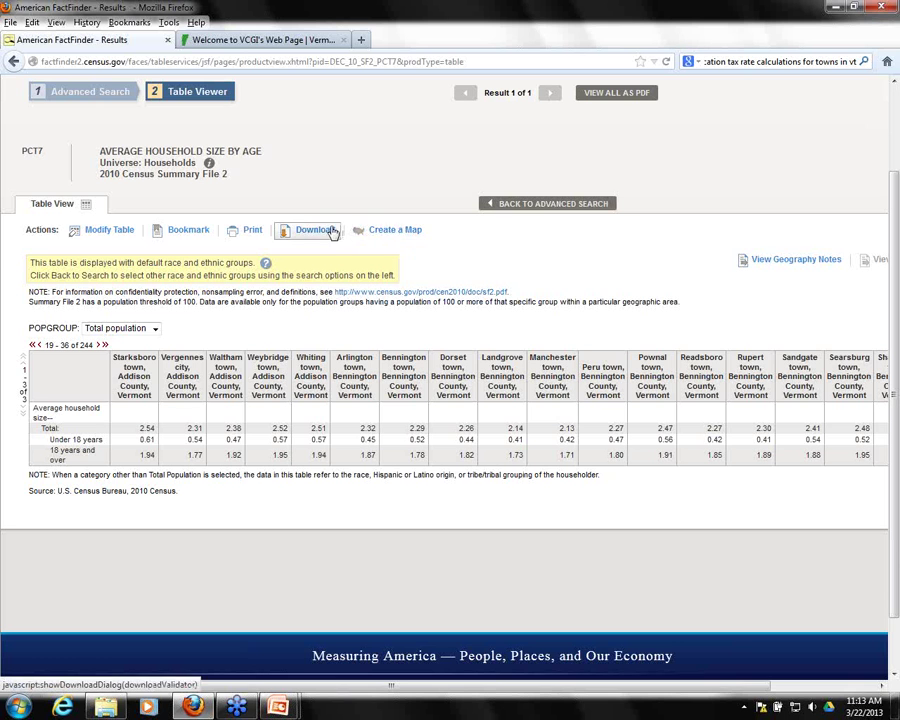
# Step: Create a thematic map of the total average household size by county subdivision, using Starksboro's value in the Total row
pyautogui.click(396, 231)
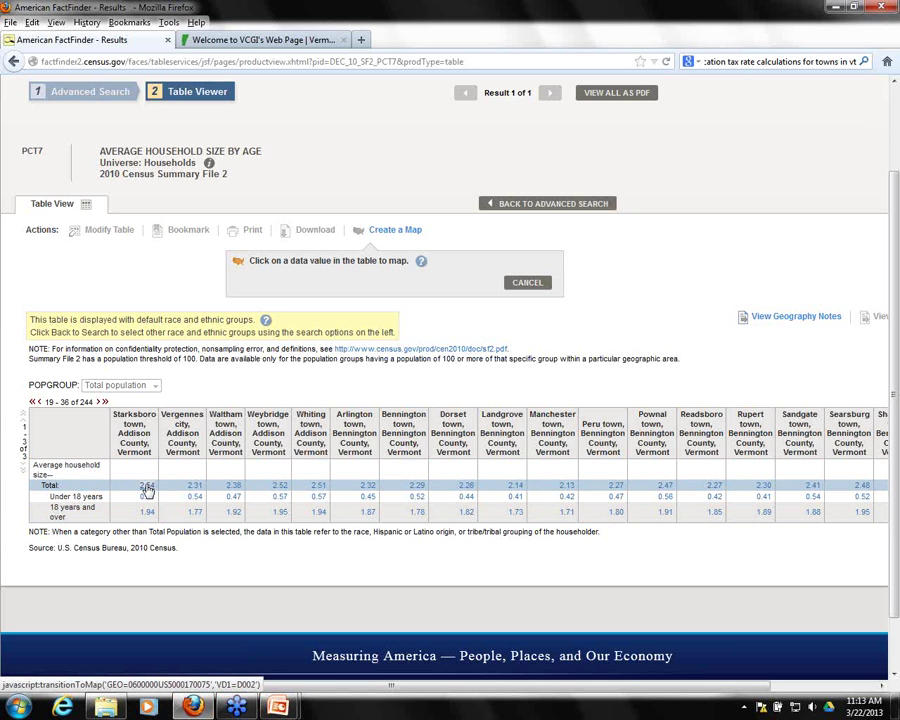
pyautogui.click(146, 487)
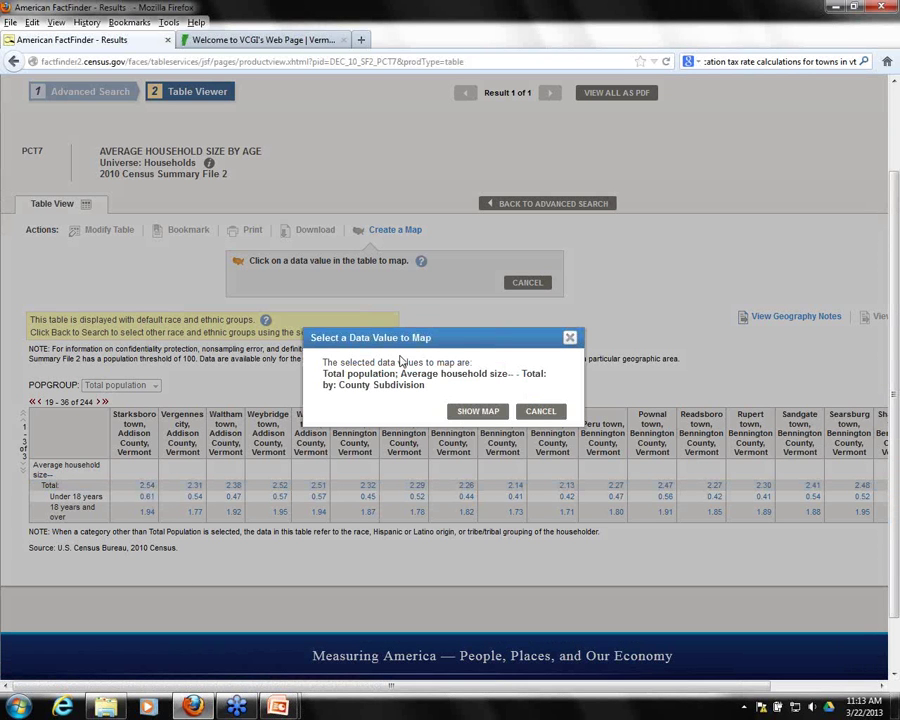
pyautogui.click(477, 412)
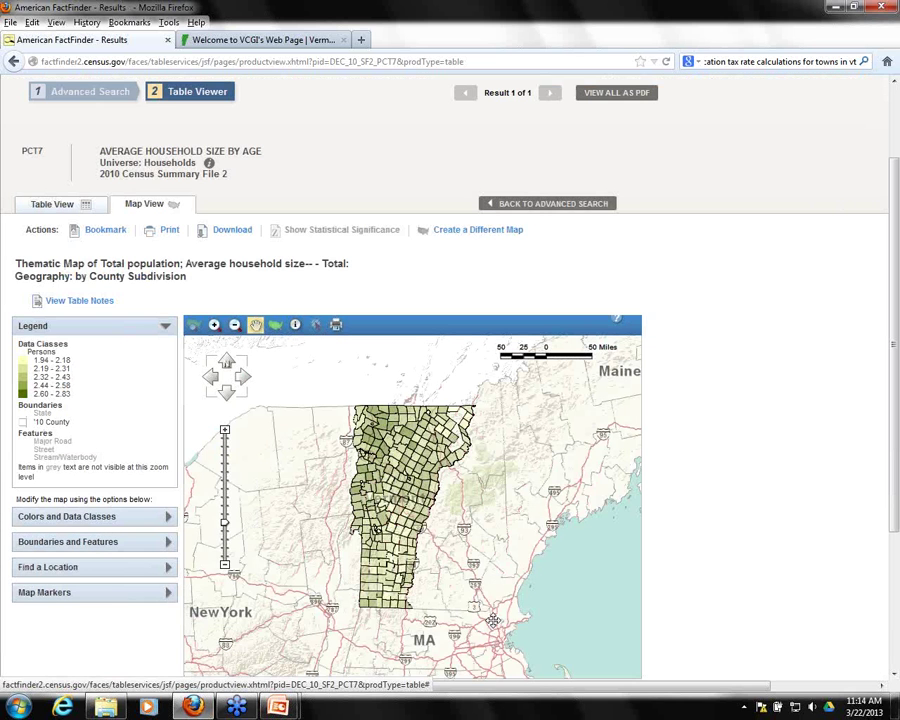
# Step: Download the zoomed thematic map in the Shapefiles (.zip) spatial data format and save DEC_10_SF2_PCT7.zip to disk
pyautogui.click(225, 431)
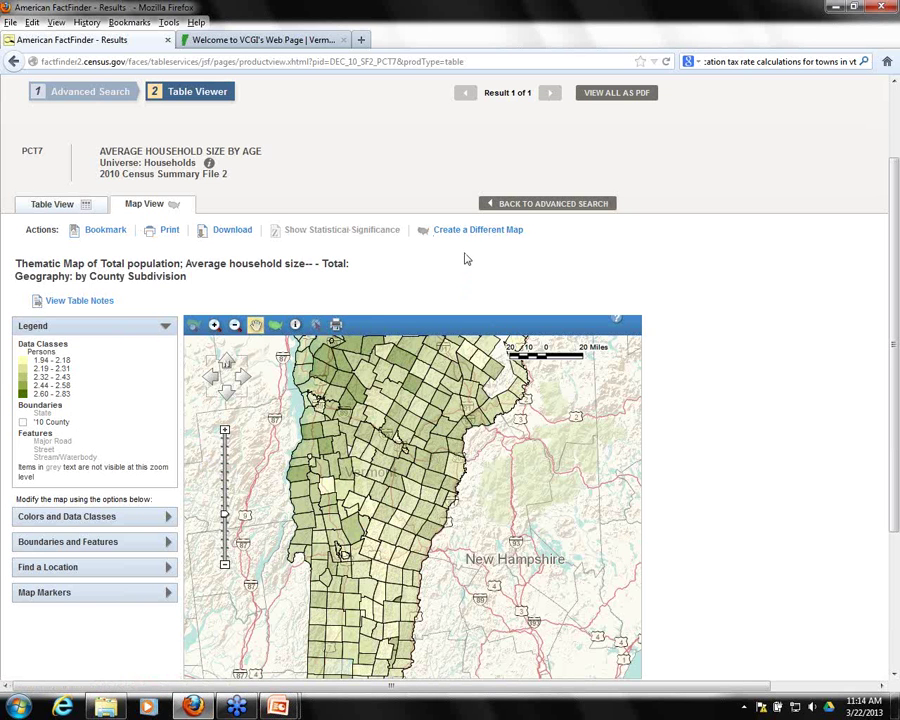
pyautogui.click(228, 230)
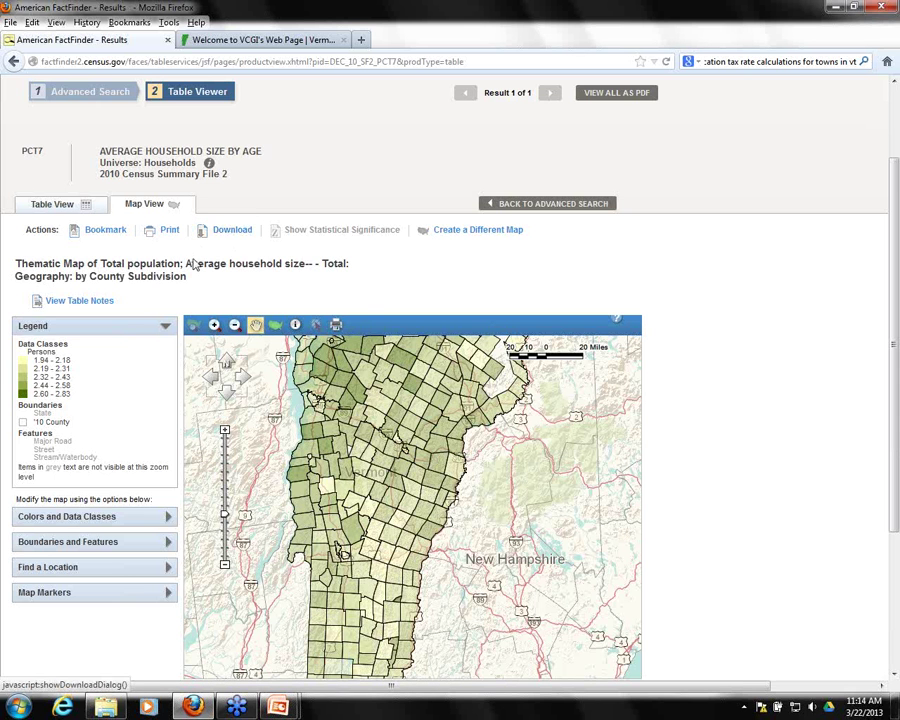
pyautogui.click(231, 230)
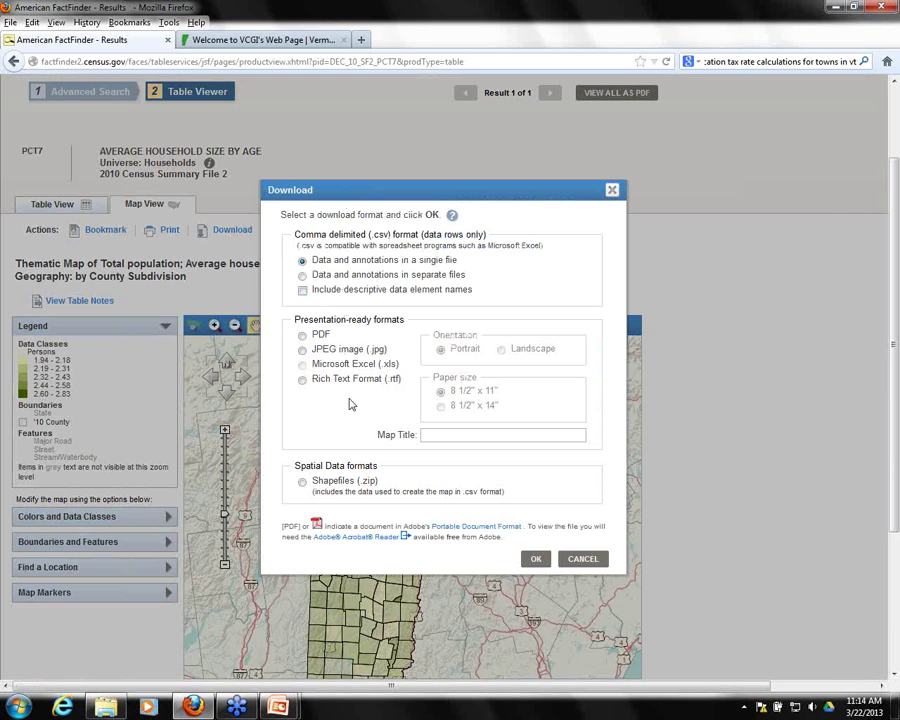
pyautogui.click(302, 482)
pyautogui.moveTo(518, 191); pyautogui.dragTo(762, 200)
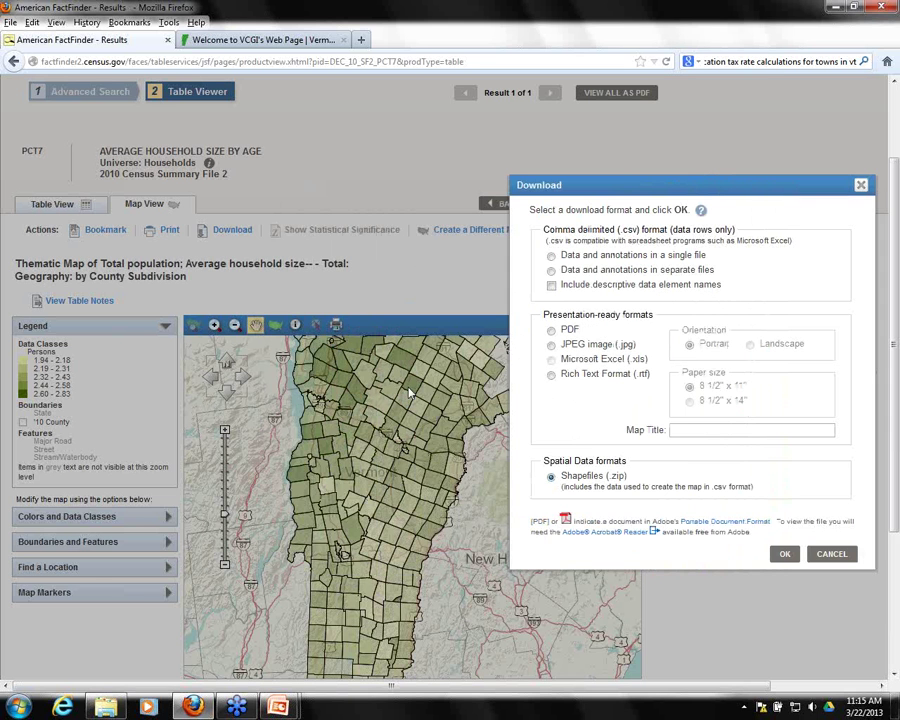
pyautogui.moveTo(725, 183); pyautogui.dragTo(540, 182)
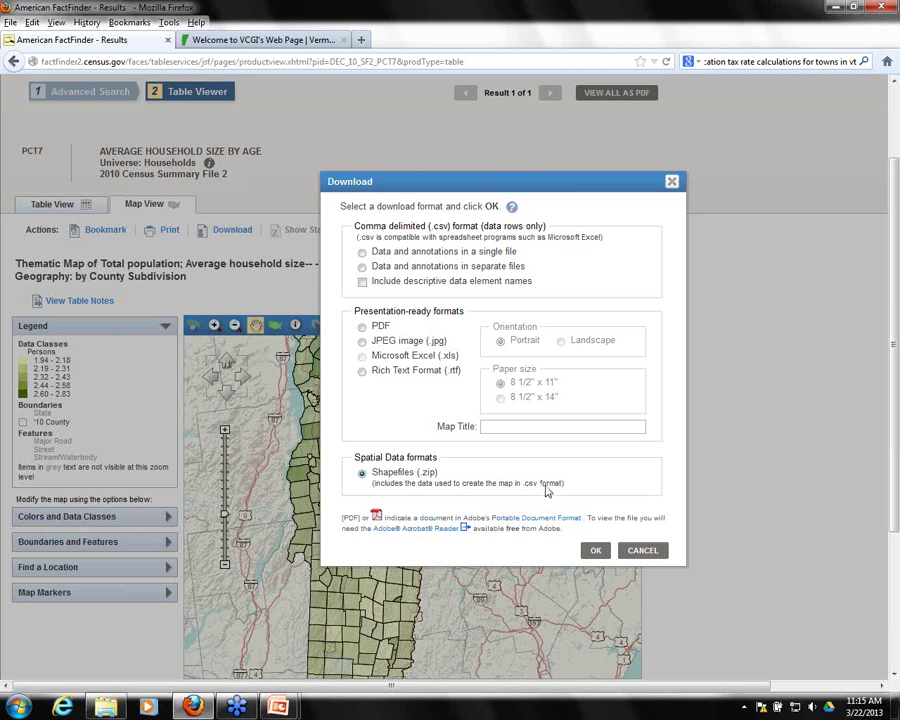
pyautogui.click(596, 551)
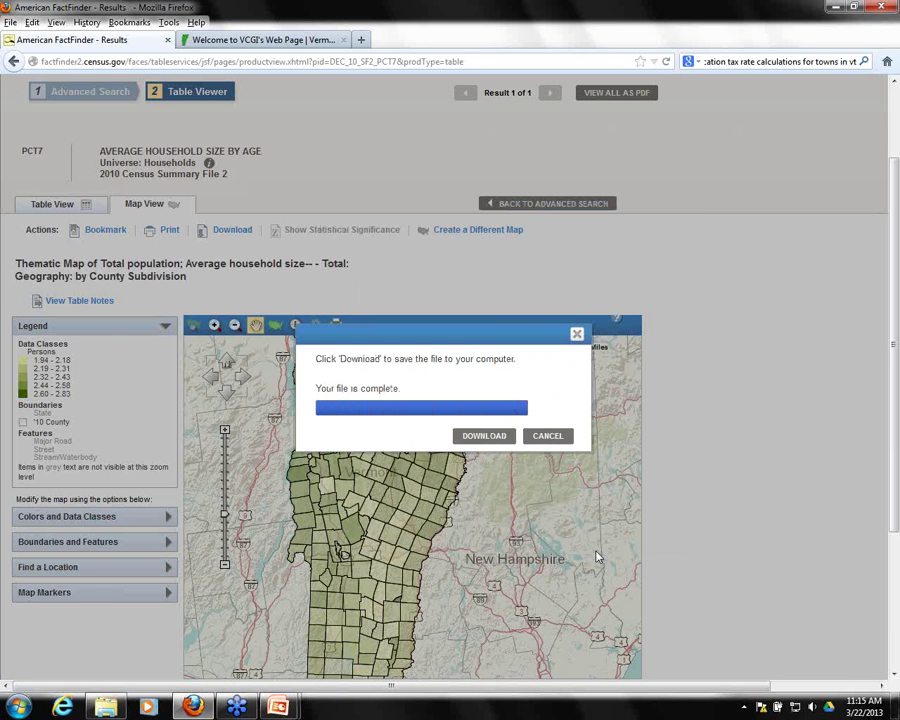
pyautogui.click(482, 436)
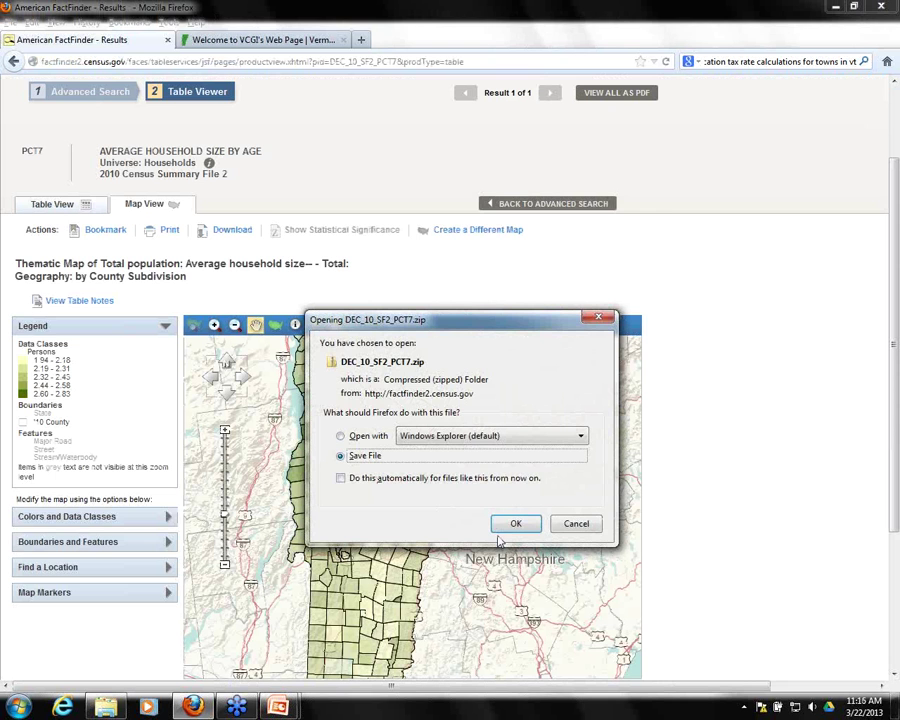
pyautogui.click(513, 524)
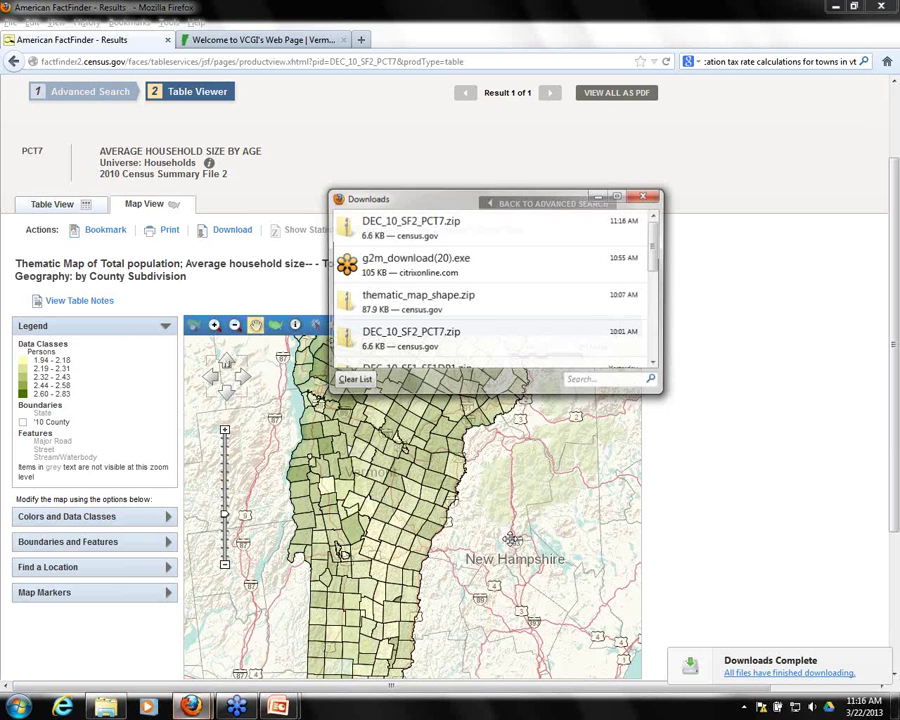
# Step: Move the downloaded DEC_10_SF2_PCT7.zip from Downloads to outreach\census_2010\census_webinar on the C: drive, check that folder, and close the file windows
pyautogui.click(408, 225)
pyautogui.rightClick(410, 225)
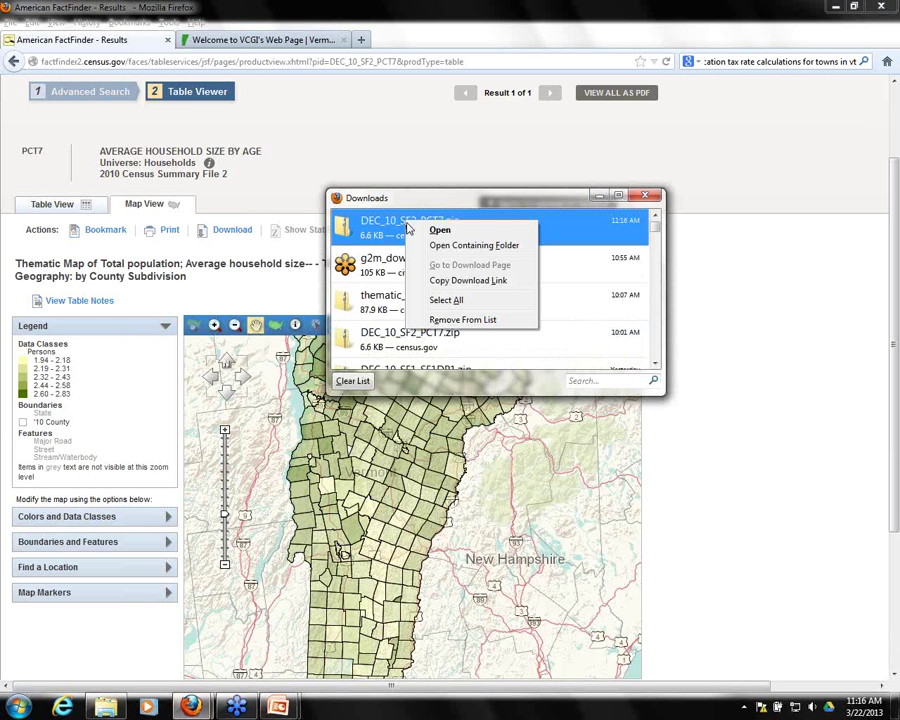
pyautogui.click(432, 246)
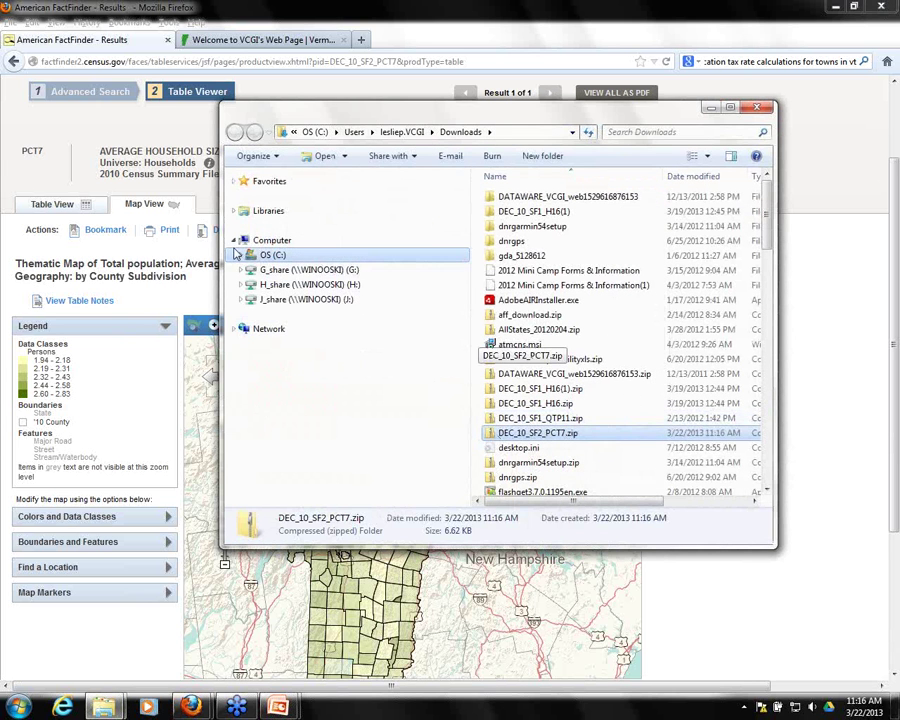
pyautogui.click(247, 236)
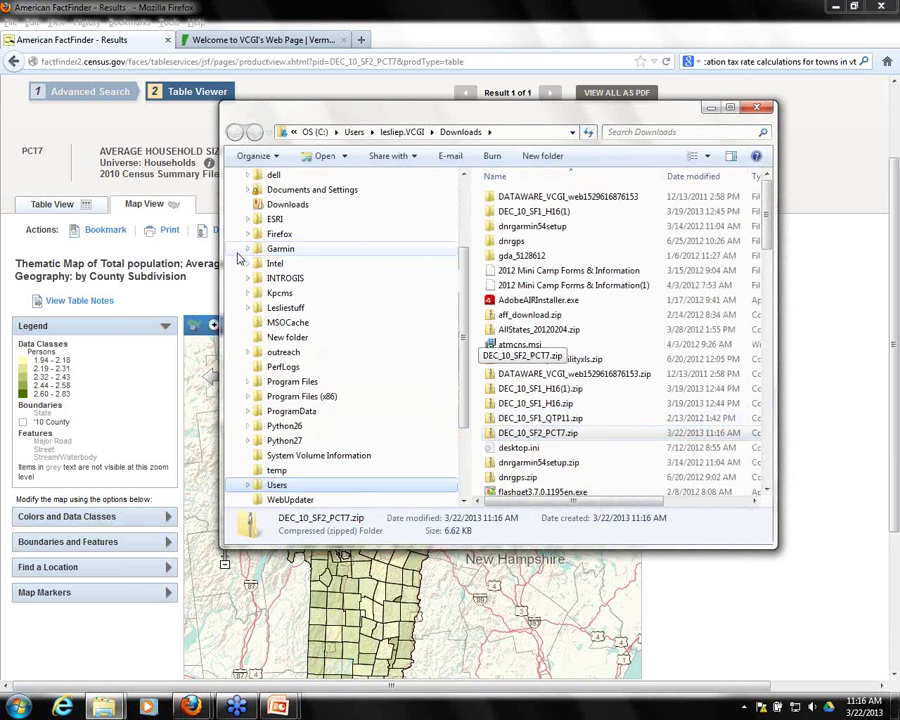
pyautogui.click(247, 353)
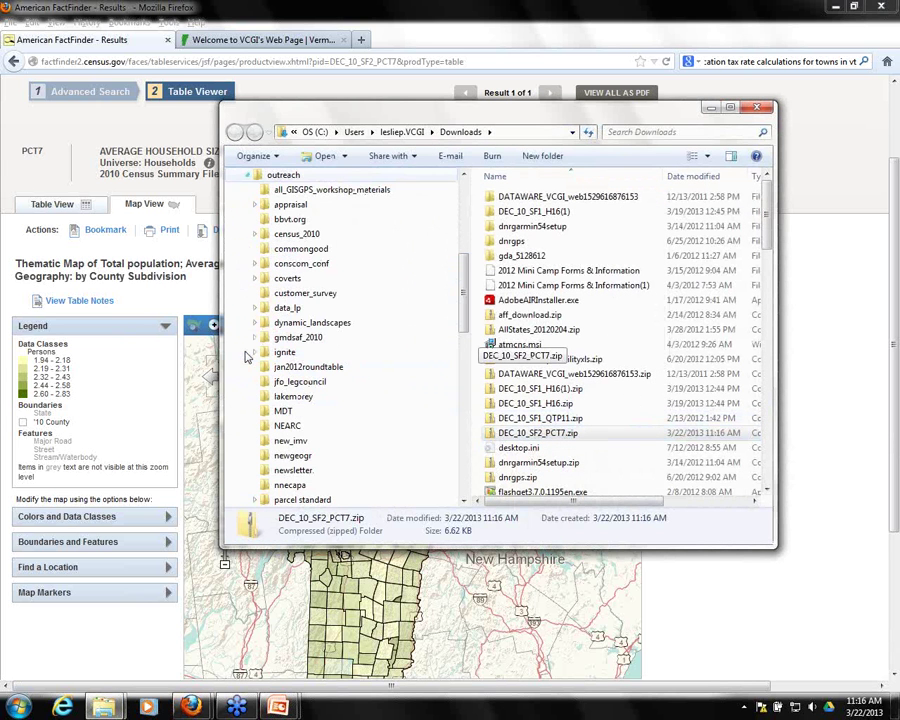
pyautogui.click(254, 235)
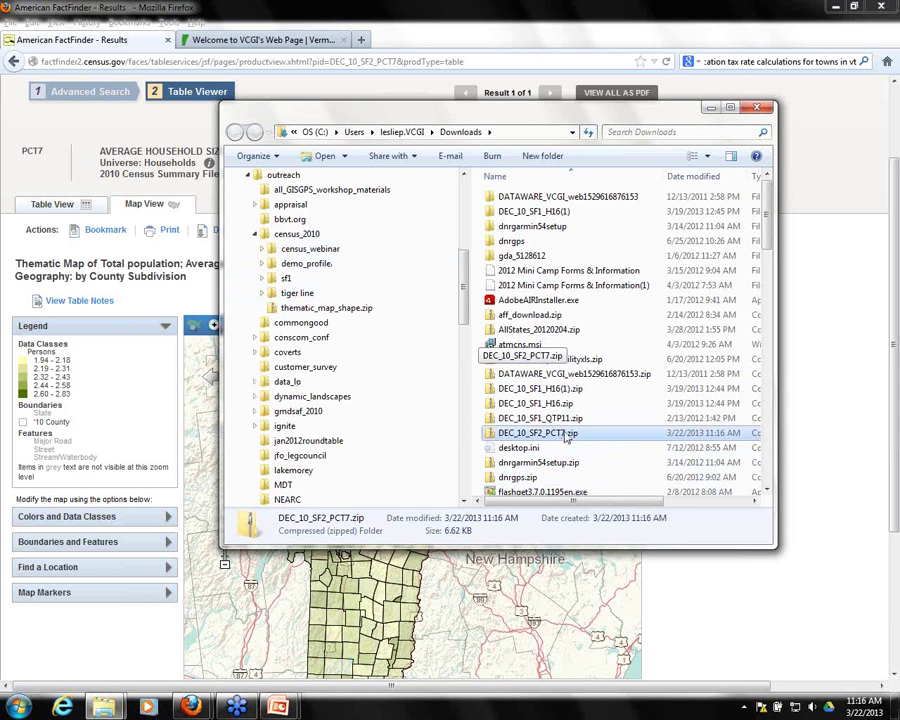
pyautogui.moveTo(567, 437); pyautogui.dragTo(310, 256)
pyautogui.click(353, 296)
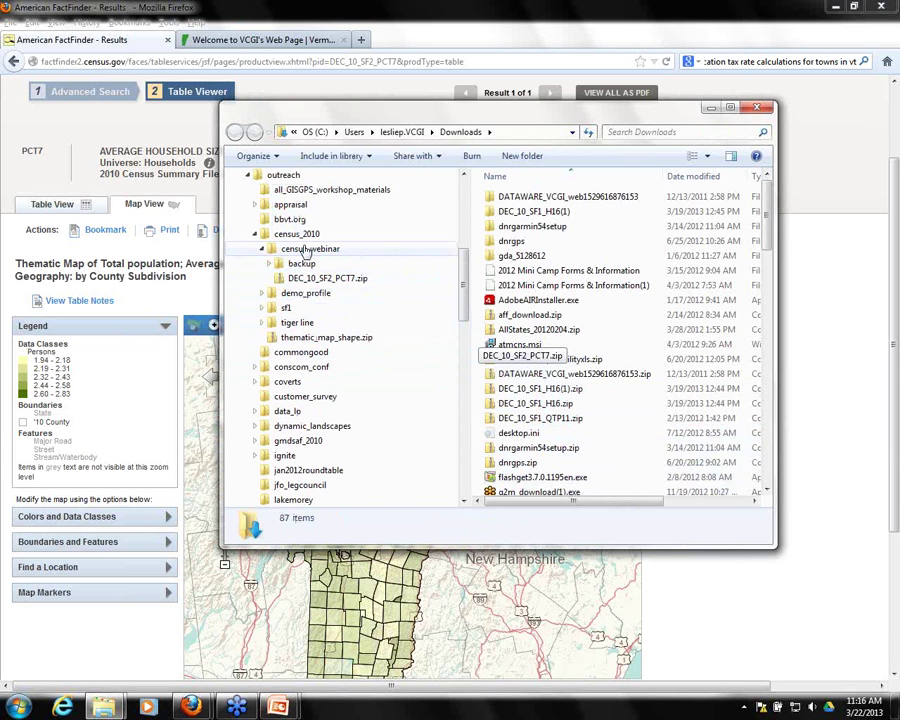
pyautogui.click(309, 248)
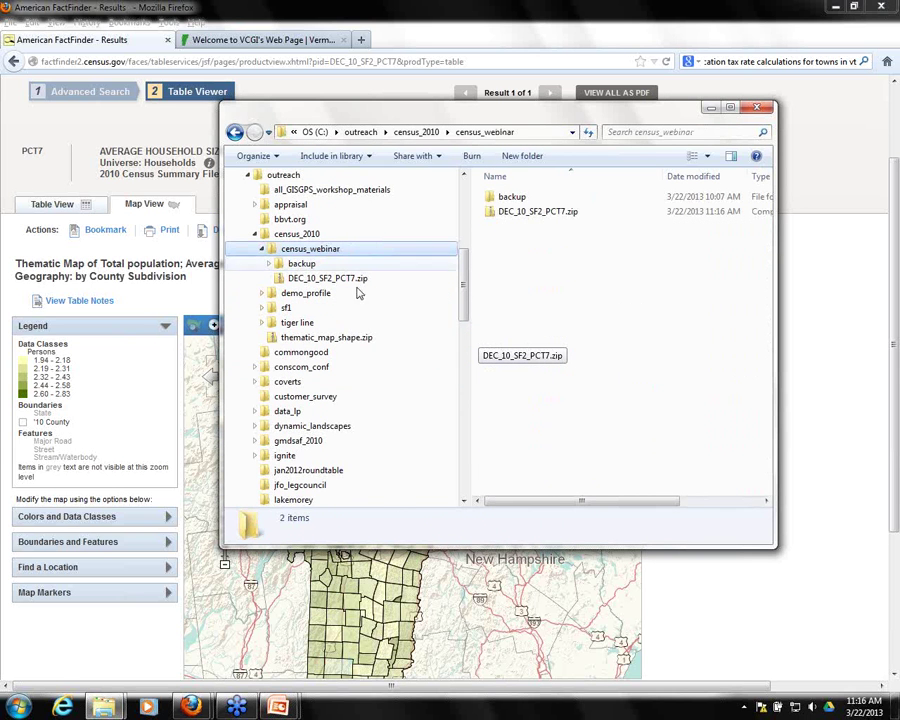
pyautogui.click(757, 107)
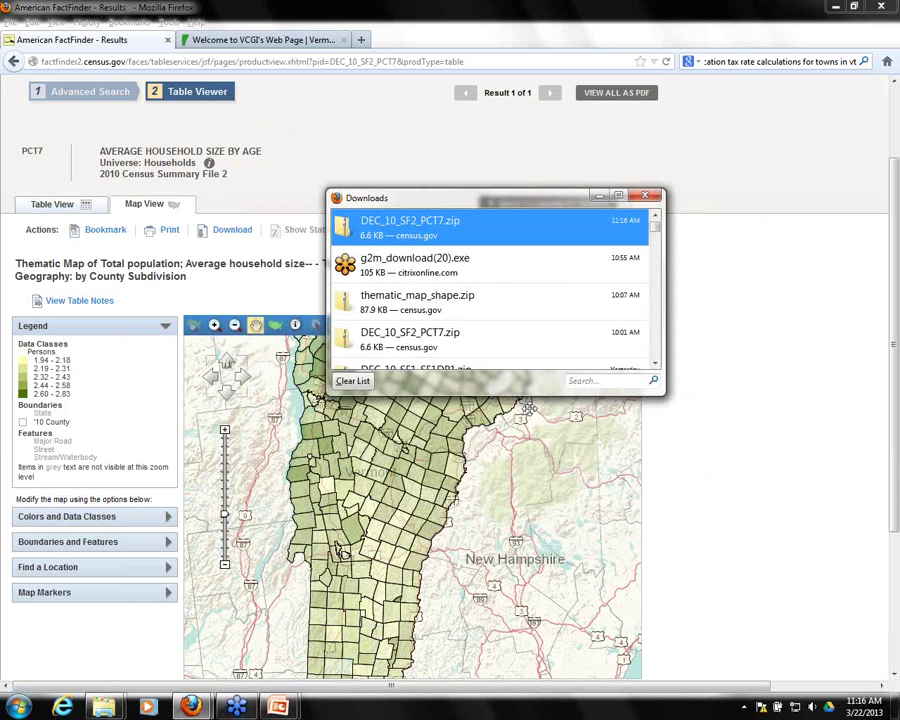
pyautogui.click(654, 198)
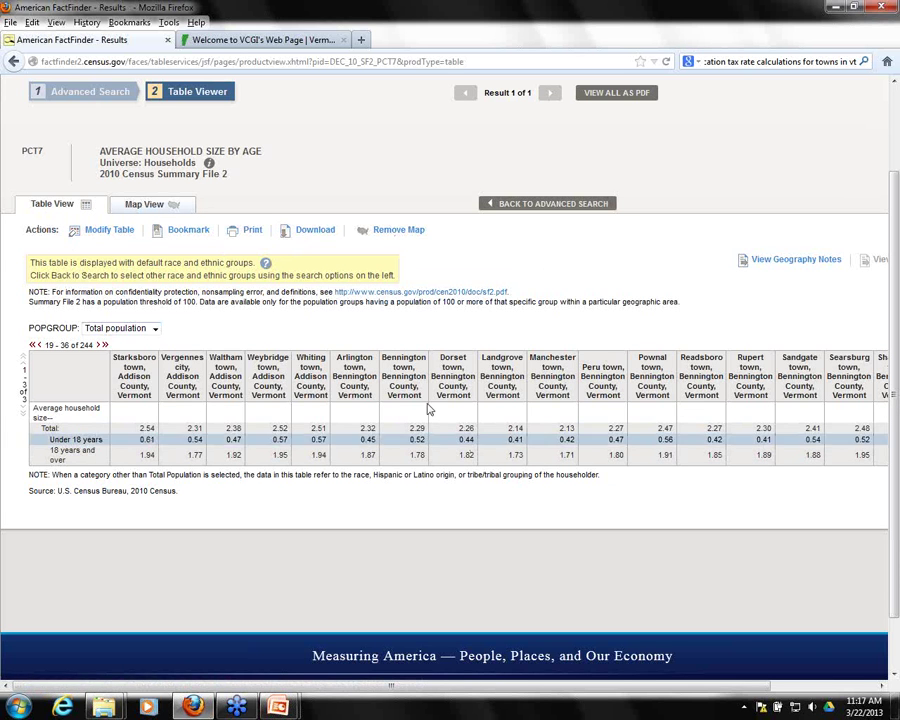
# Step: Download the PCT7 table as comma-delimited data and annotations in a single file with descriptive data element names, saving the zip
pyautogui.click(315, 229)
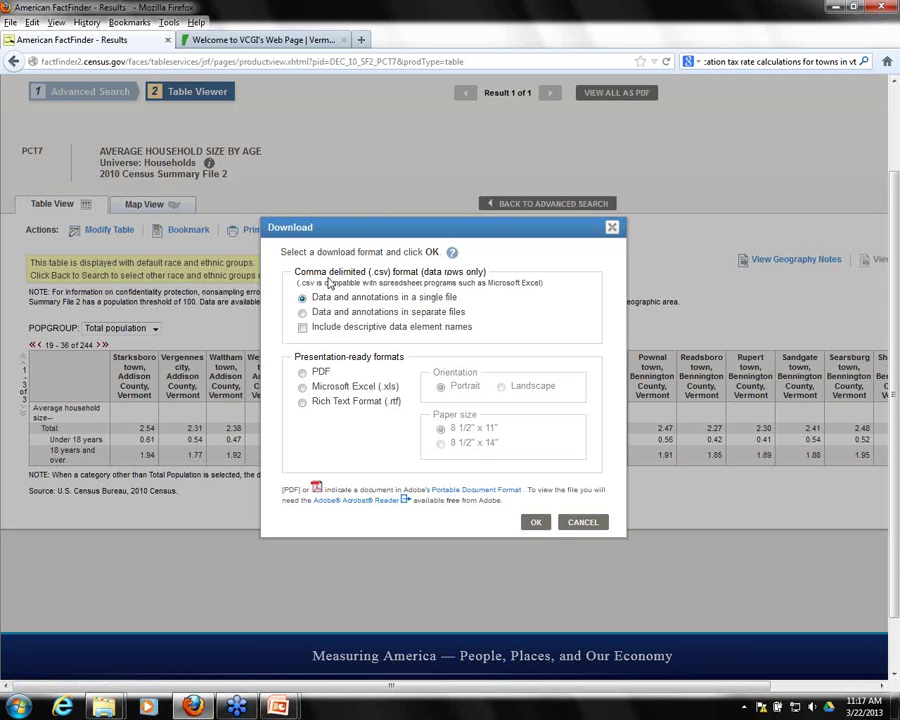
pyautogui.click(302, 329)
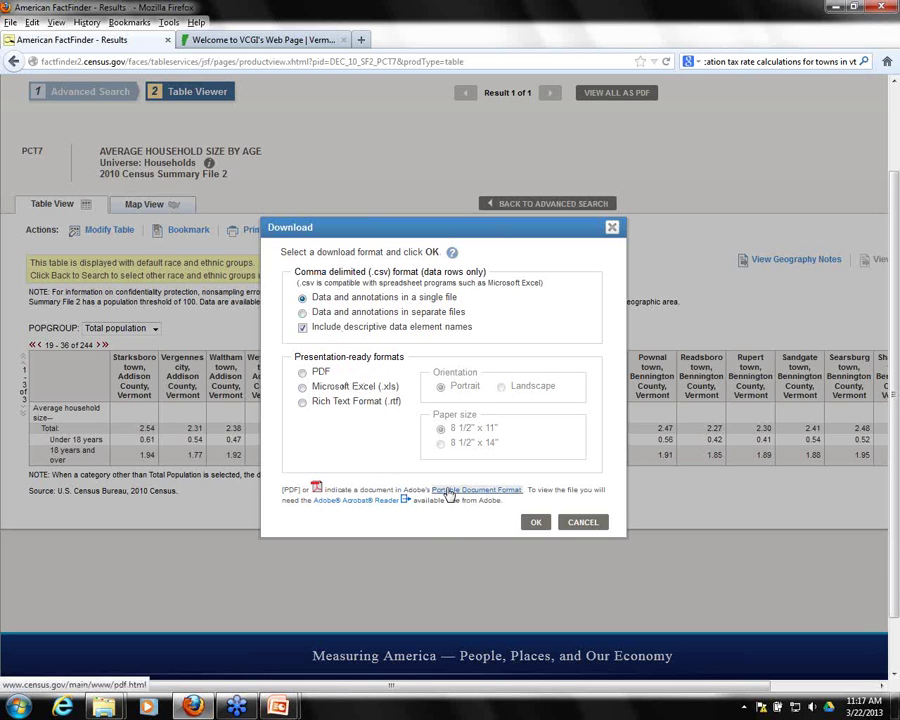
pyautogui.click(536, 523)
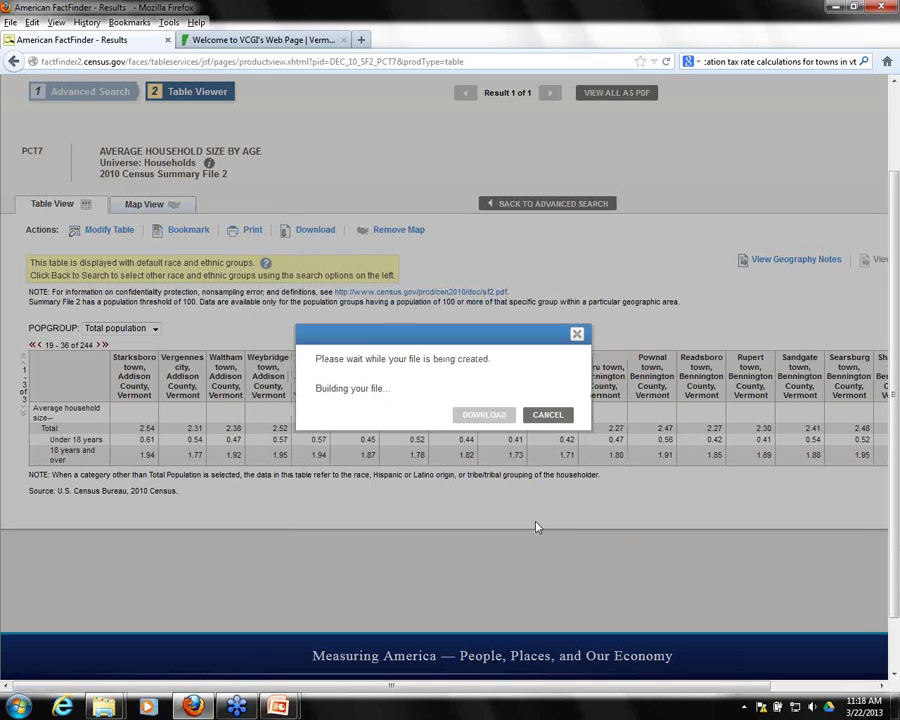
pyautogui.click(484, 437)
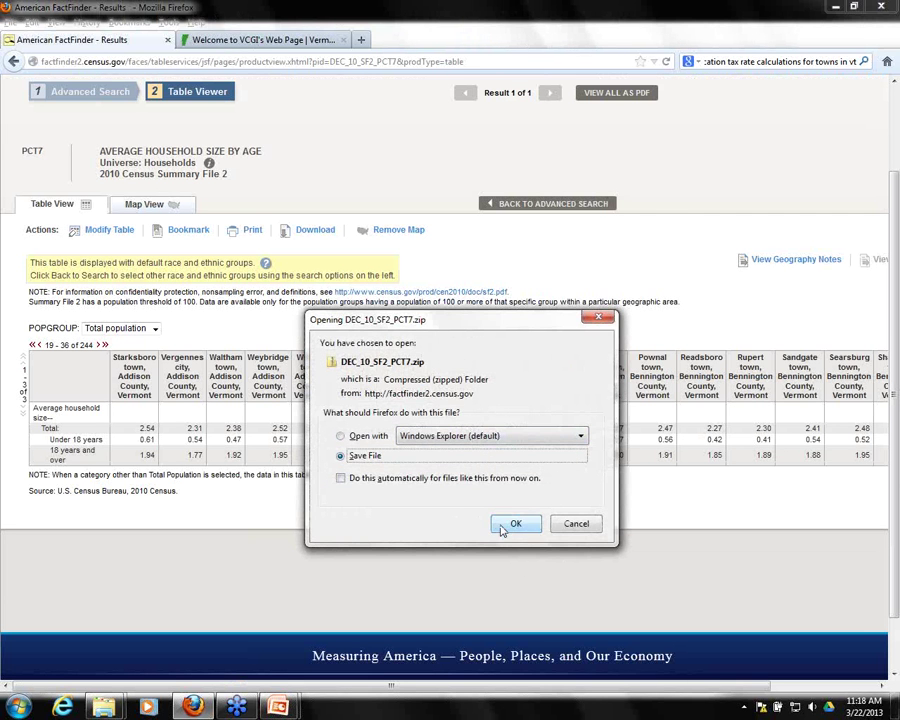
pyautogui.click(514, 524)
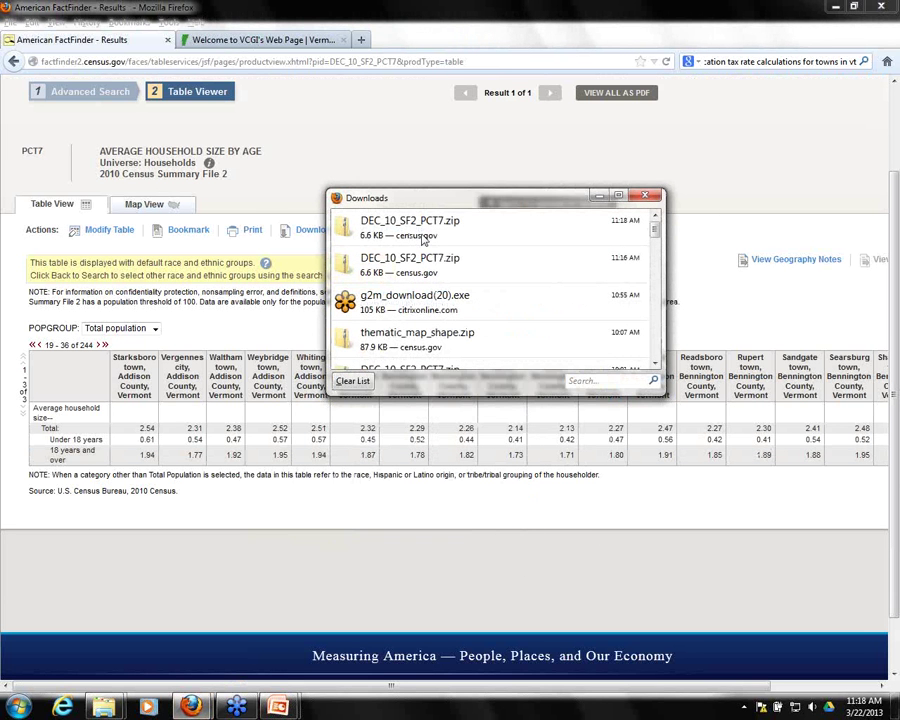
# Step: Open the containing folder of the newest DEC_10_SF2_PCT7.zip download and expand outreach\census_2010 on the C: drive
pyautogui.click(410, 222)
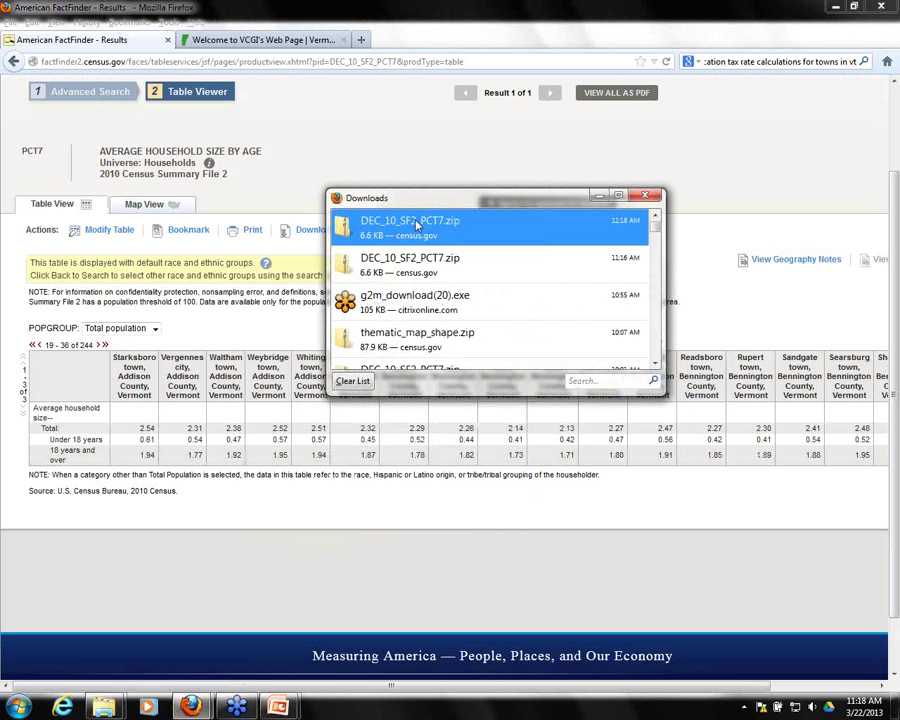
pyautogui.rightClick(432, 226)
pyautogui.click(458, 247)
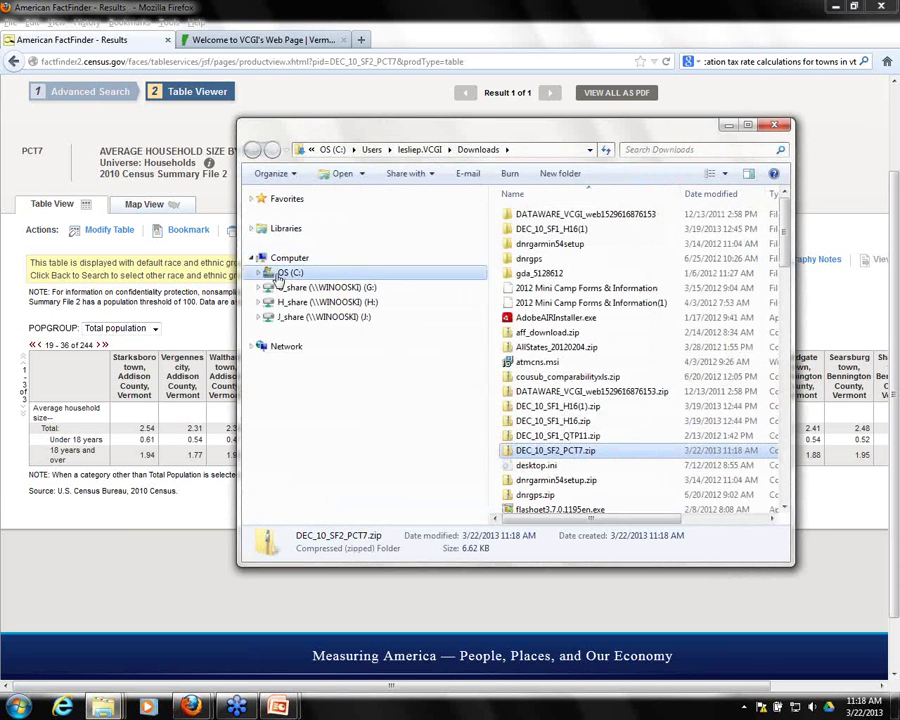
pyautogui.click(263, 273)
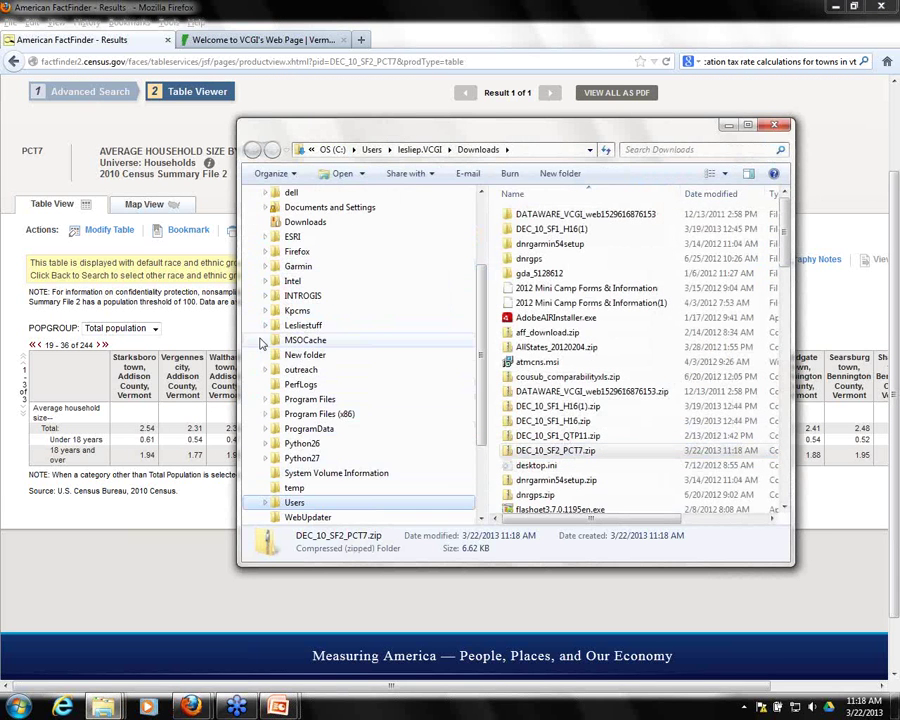
pyautogui.click(266, 369)
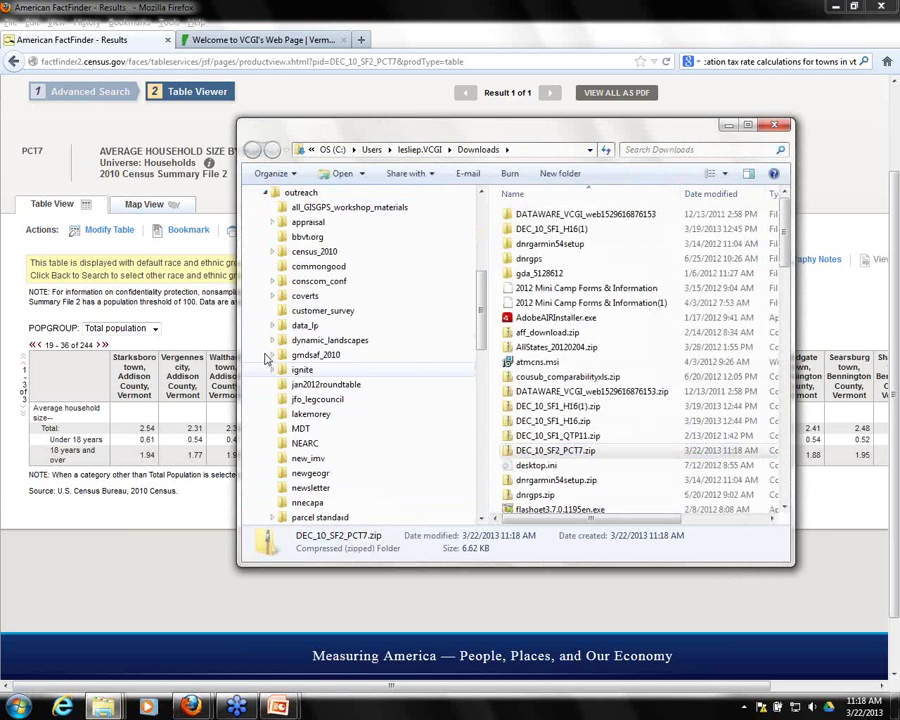
pyautogui.click(271, 252)
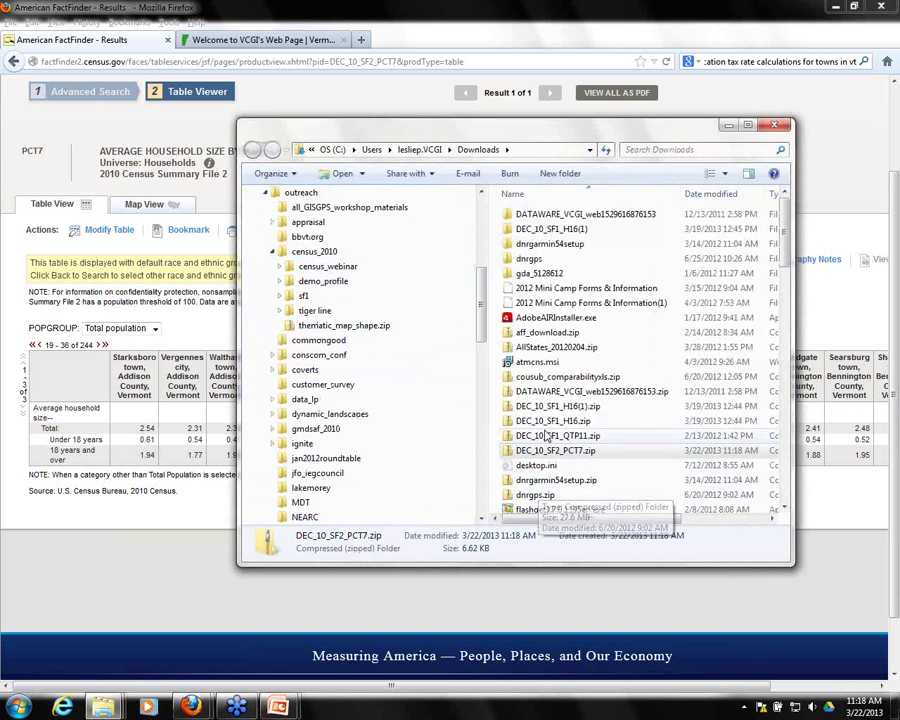
pyautogui.moveTo(570, 455); pyautogui.dragTo(320, 274)
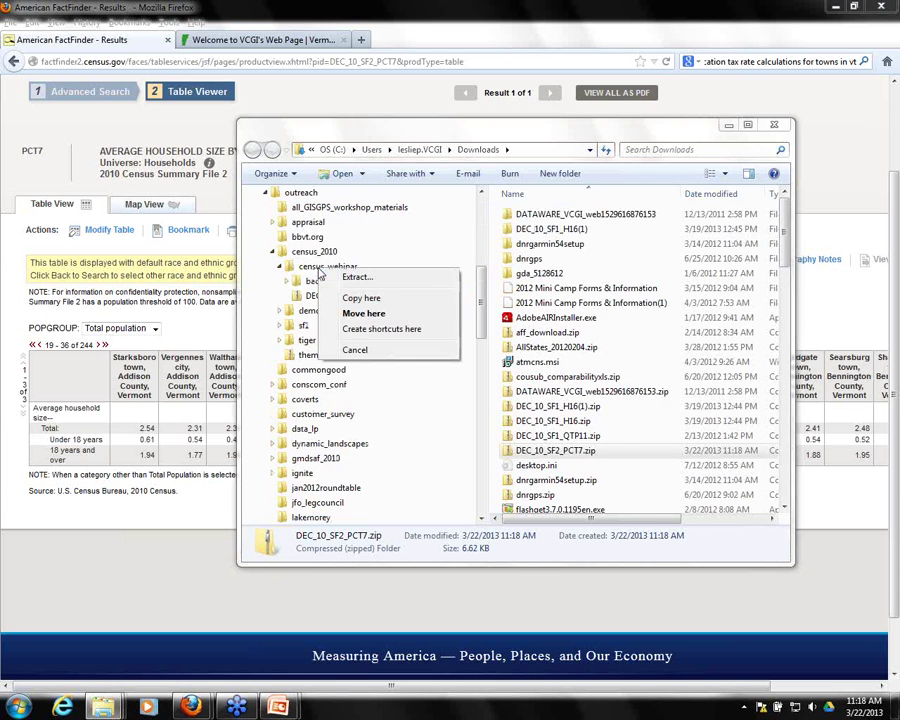
pyautogui.click(363, 314)
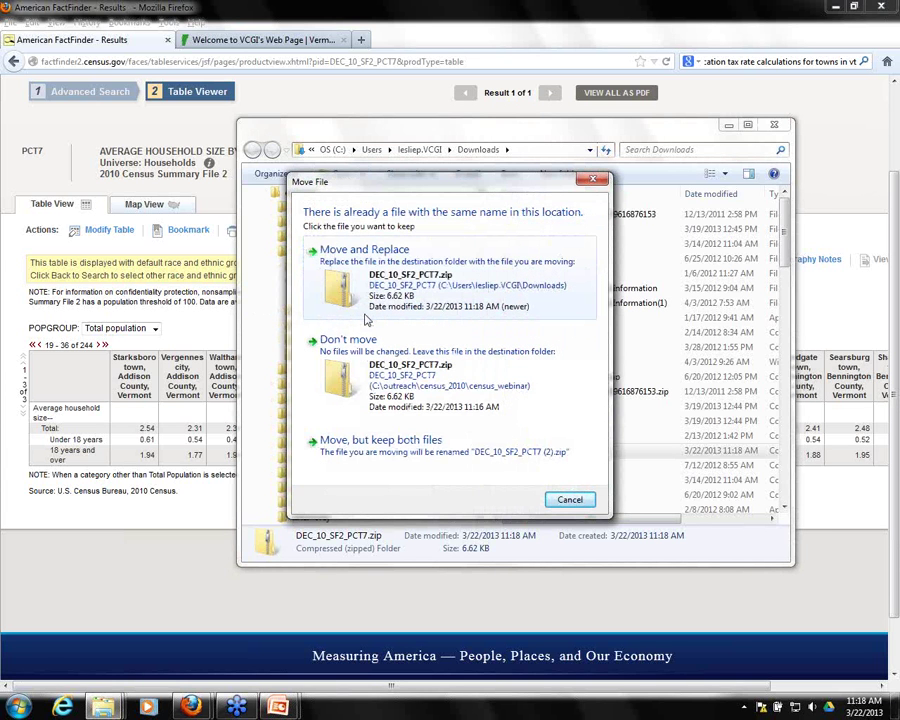
pyautogui.click(570, 500)
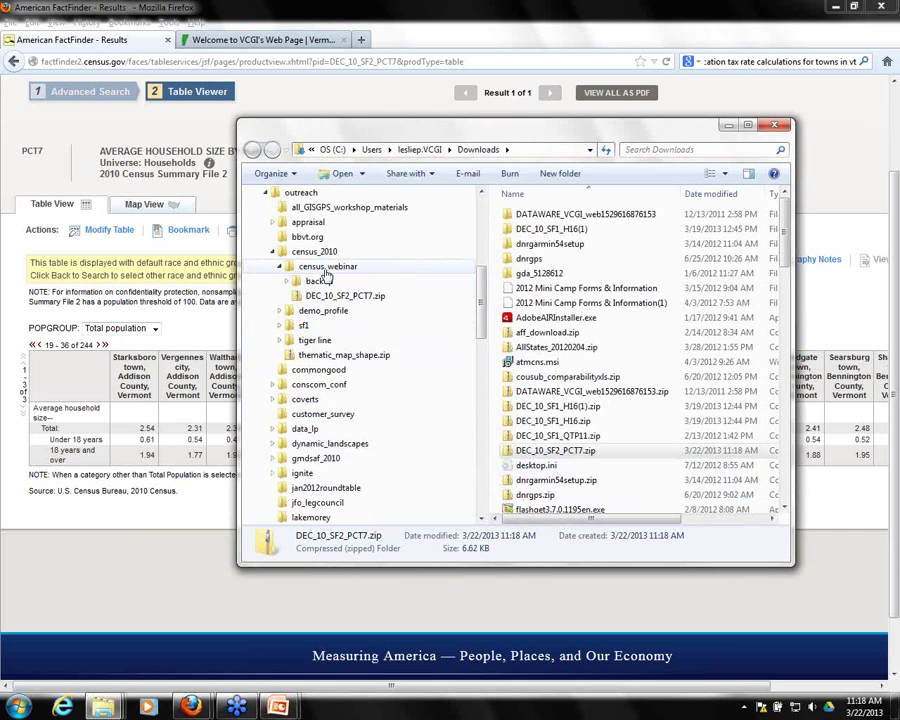
# Step: Delete the earlier DEC_10_SF2_PCT7.zip from the census_webinar folder and close the folder window
pyautogui.click(326, 268)
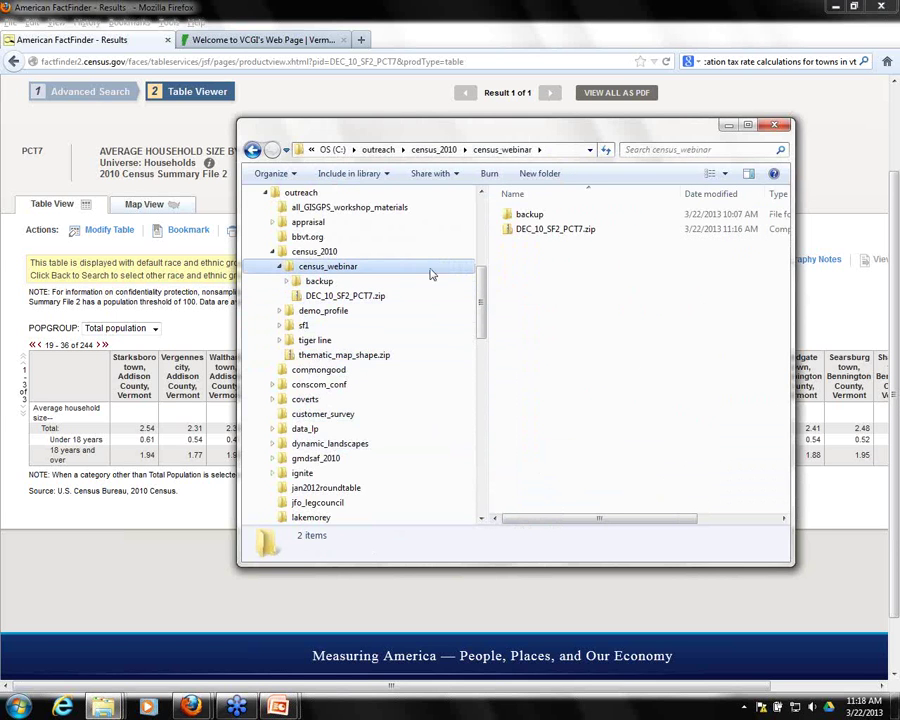
pyautogui.click(572, 233)
pyautogui.rightClick(572, 233)
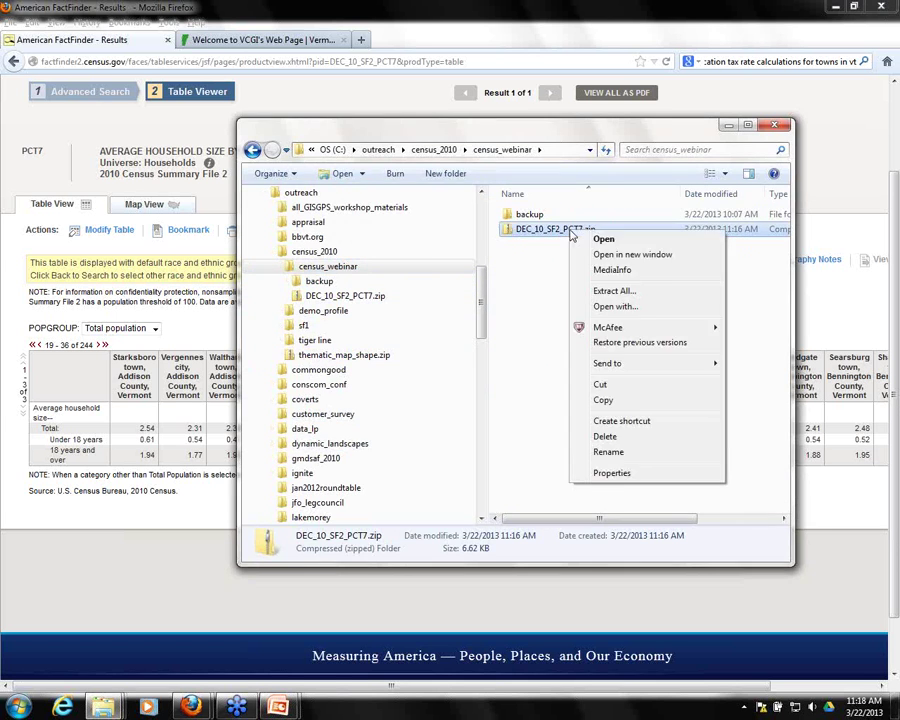
pyautogui.click(603, 433)
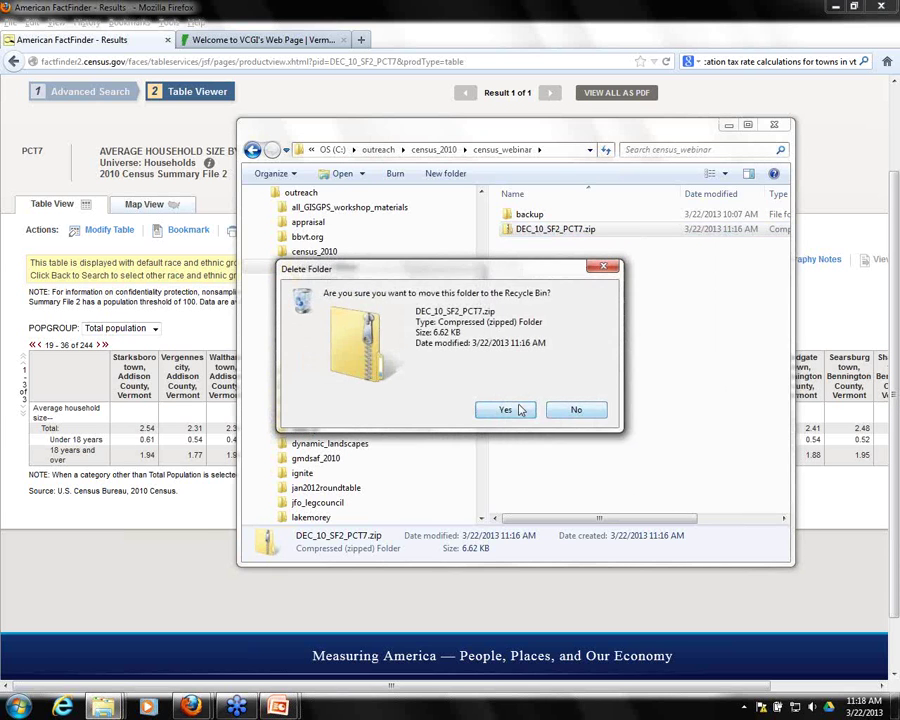
pyautogui.click(518, 408)
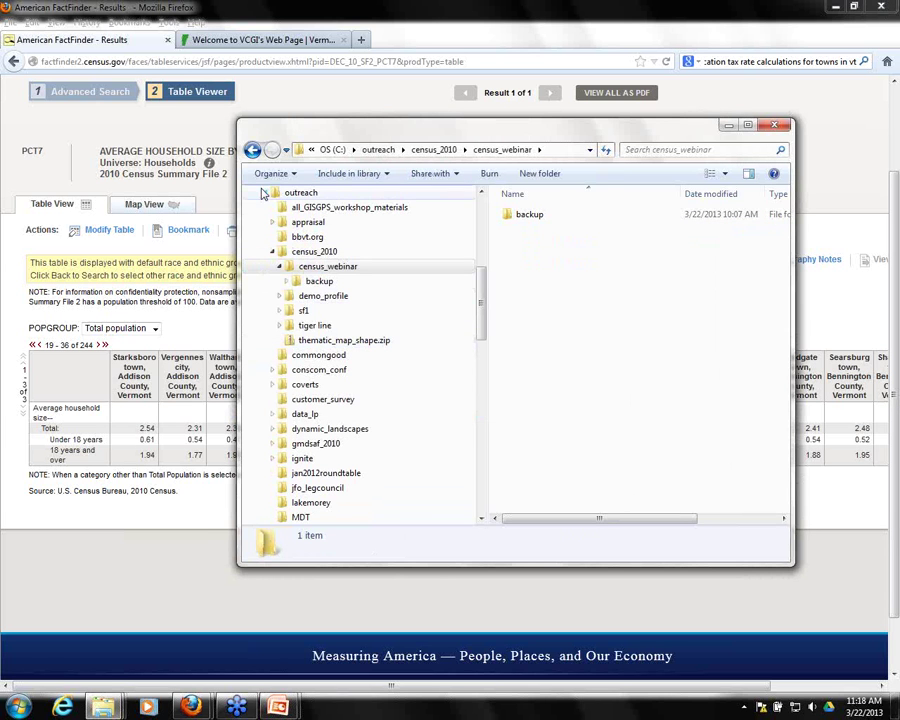
pyautogui.click(774, 124)
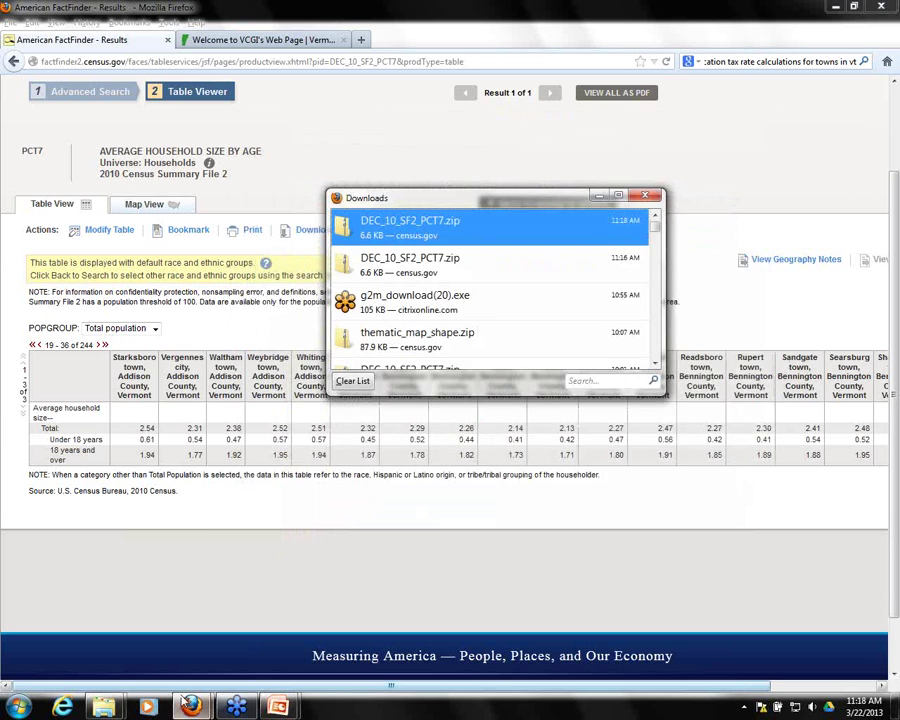
pyautogui.click(297, 623)
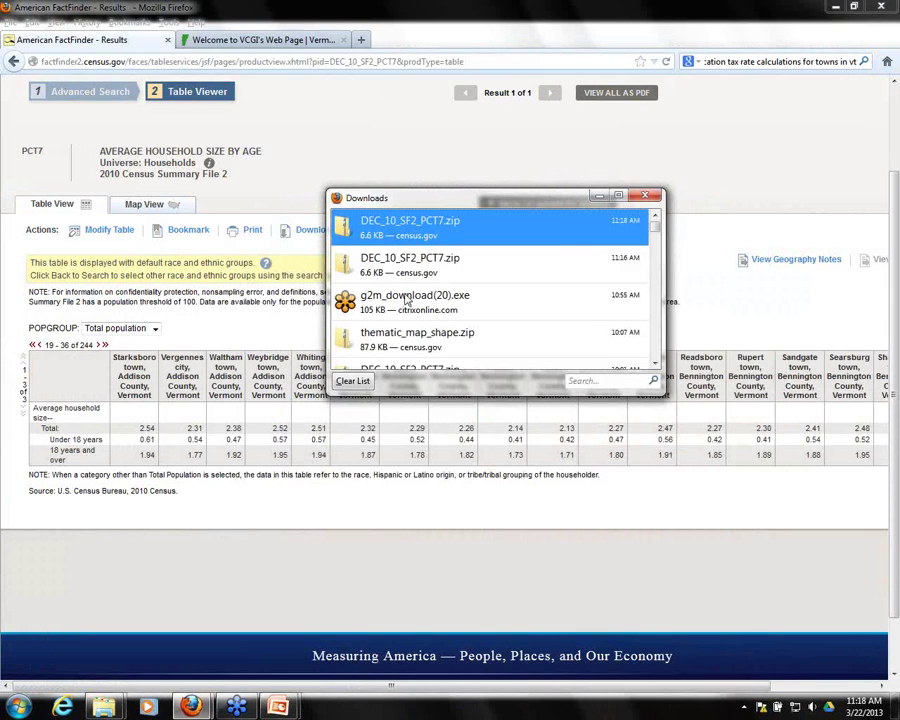
pyautogui.rightClick(424, 233)
pyautogui.click(480, 193)
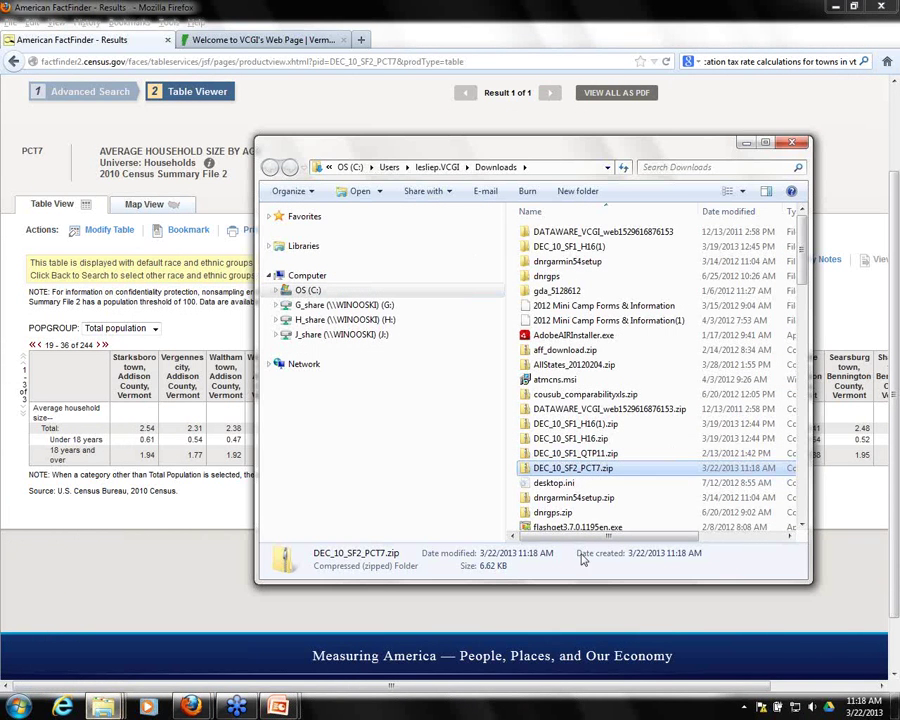
pyautogui.moveTo(575, 470)
pyautogui.mouseDown()
pyautogui.moveTo(462, 422)
pyautogui.moveTo(388, 340)
pyautogui.moveTo(578, 445)
pyautogui.moveTo(575, 471)
pyautogui.mouseUp()
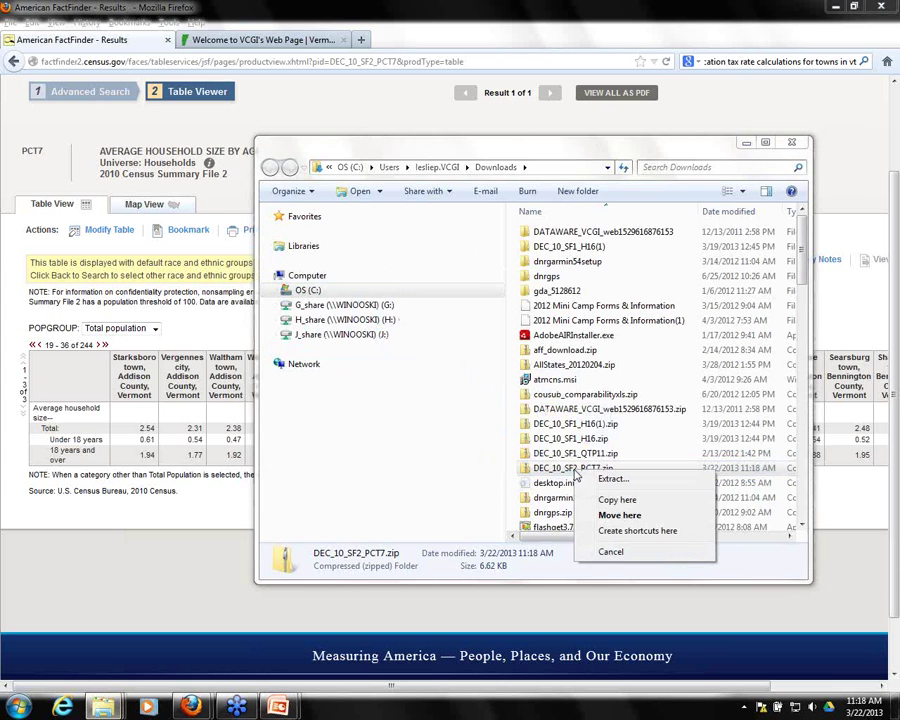
pyautogui.click(286, 297)
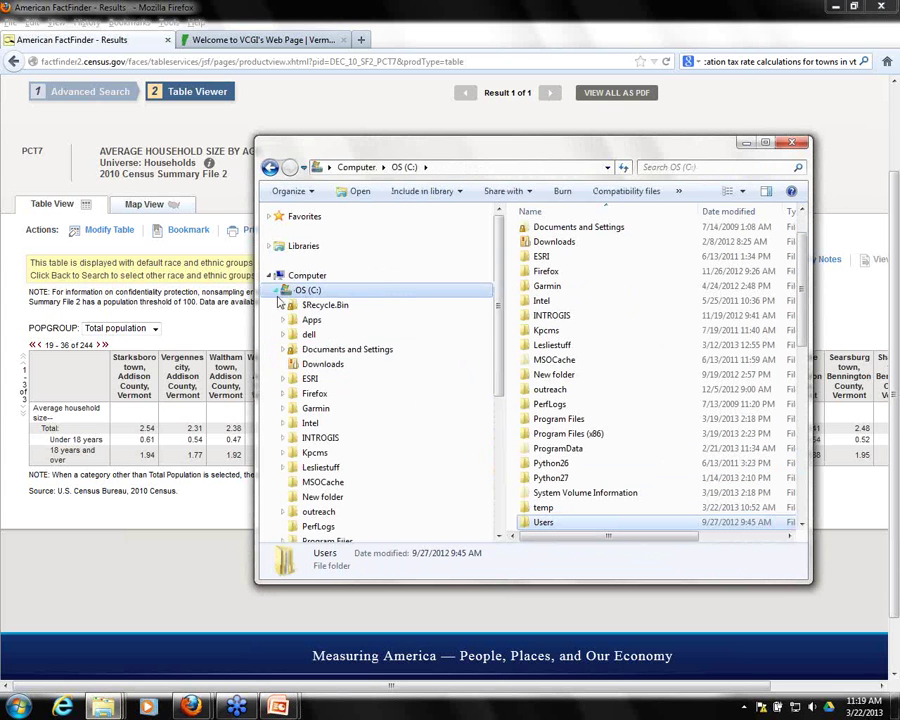
pyautogui.click(285, 511)
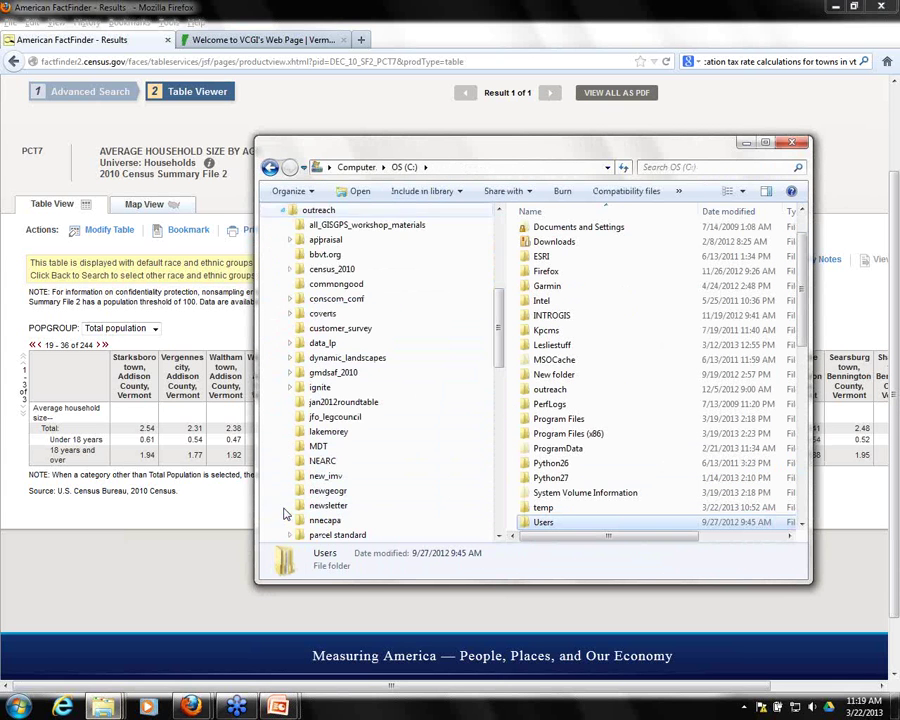
pyautogui.click(290, 269)
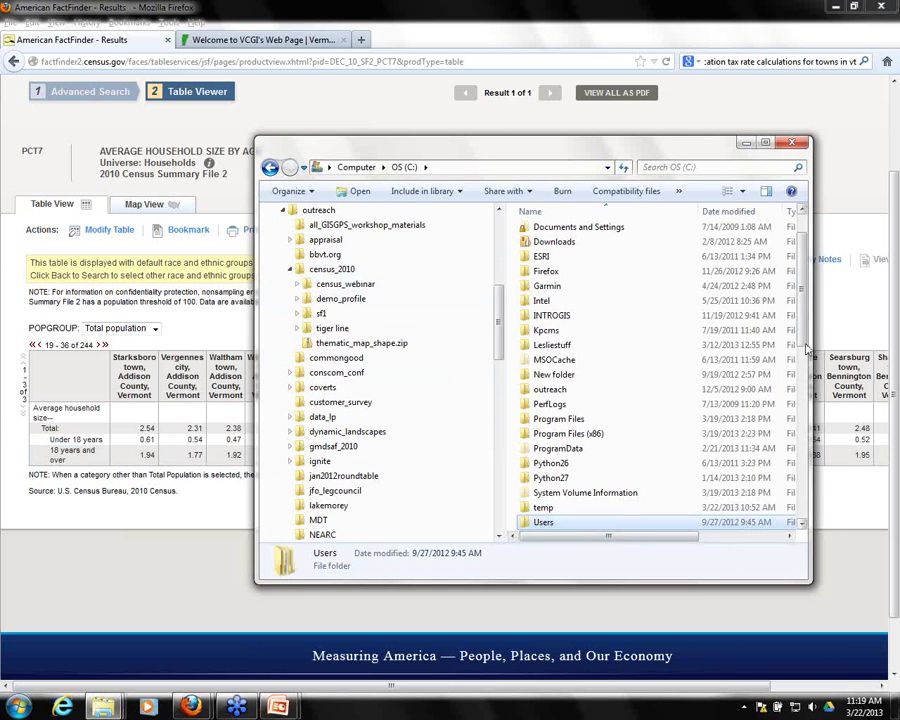
pyautogui.scroll(-1, 806, 358)
pyautogui.scroll(2, 806, 358)
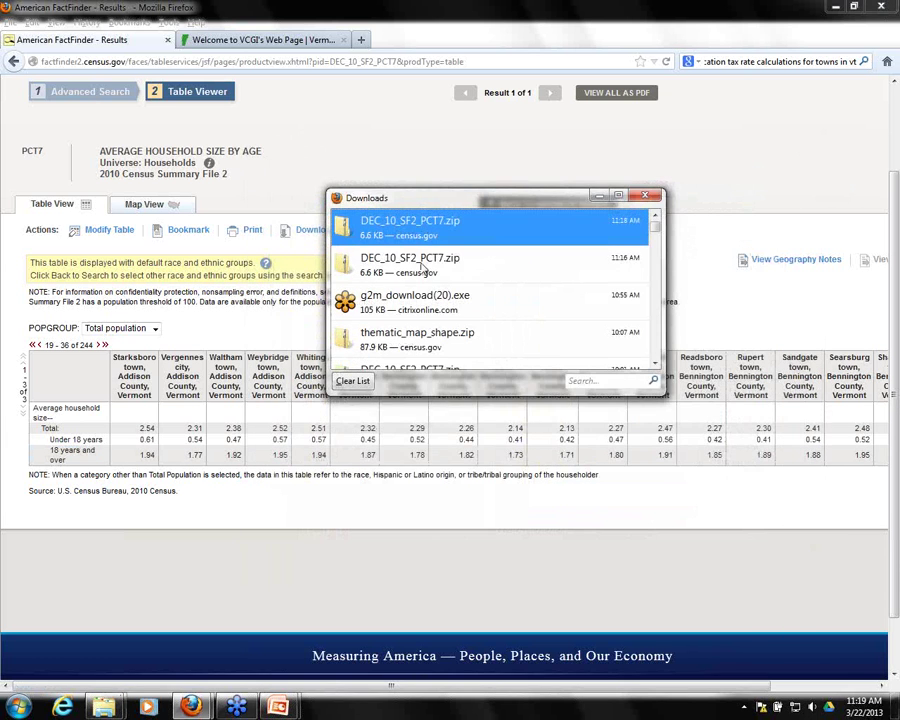
# Step: Move the newest DEC_10_SF2_PCT7.zip download from Downloads to outreach\census_2010\census_webinar on the C: drive and open that folder
pyautogui.rightClick(442, 225)
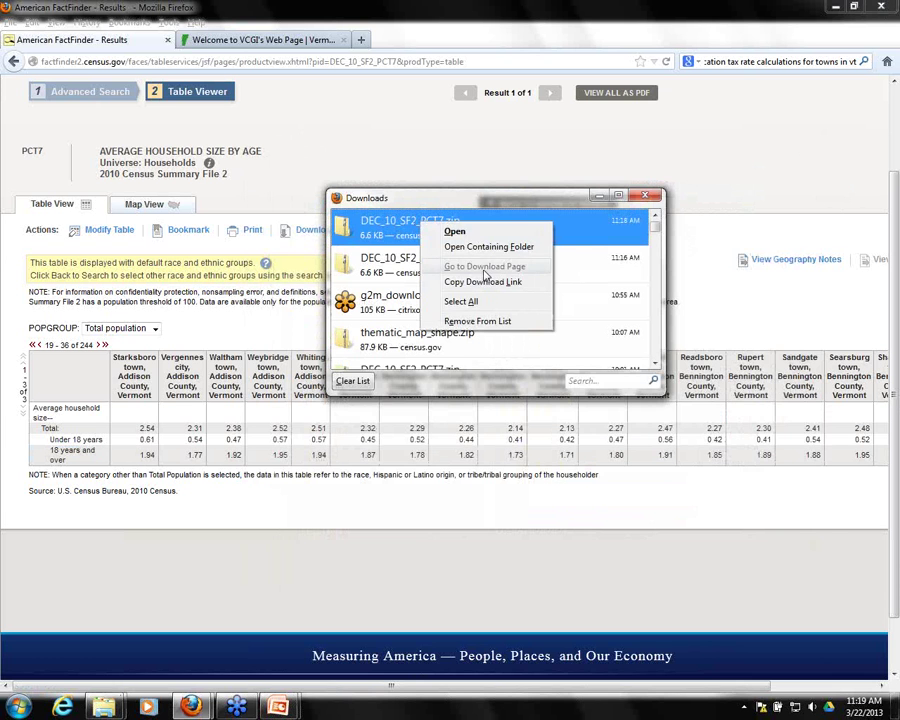
pyautogui.click(479, 248)
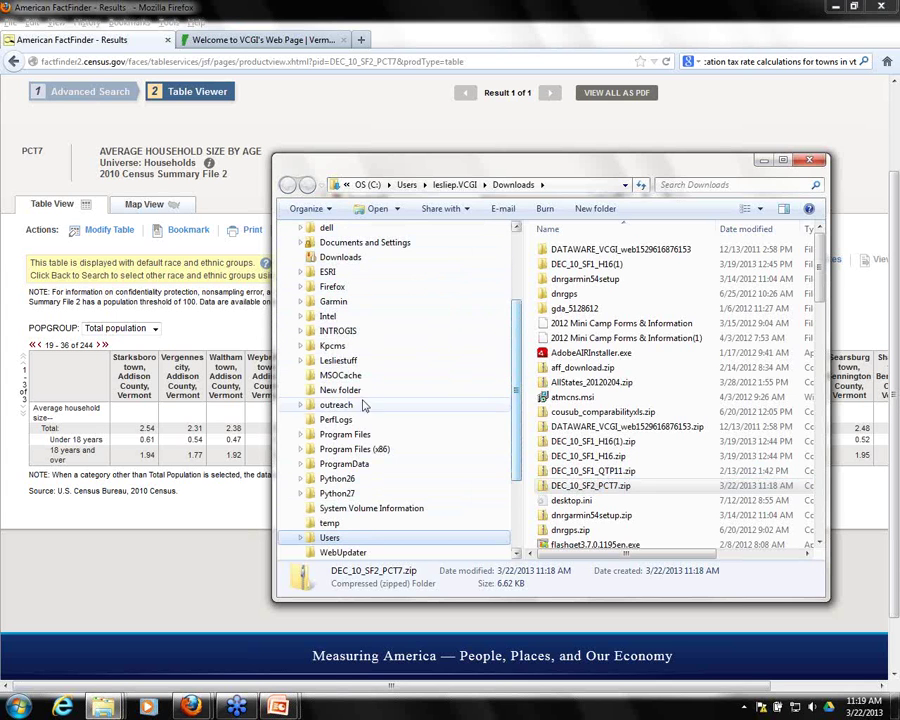
pyautogui.click(307, 406)
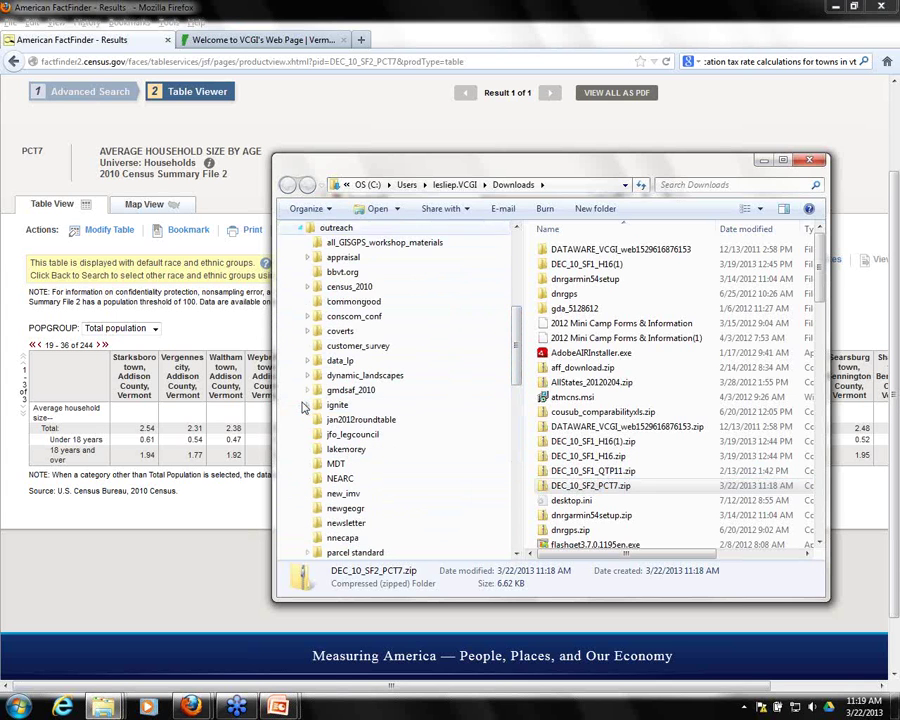
pyautogui.click(308, 287)
pyautogui.moveTo(590, 485); pyautogui.dragTo(375, 302)
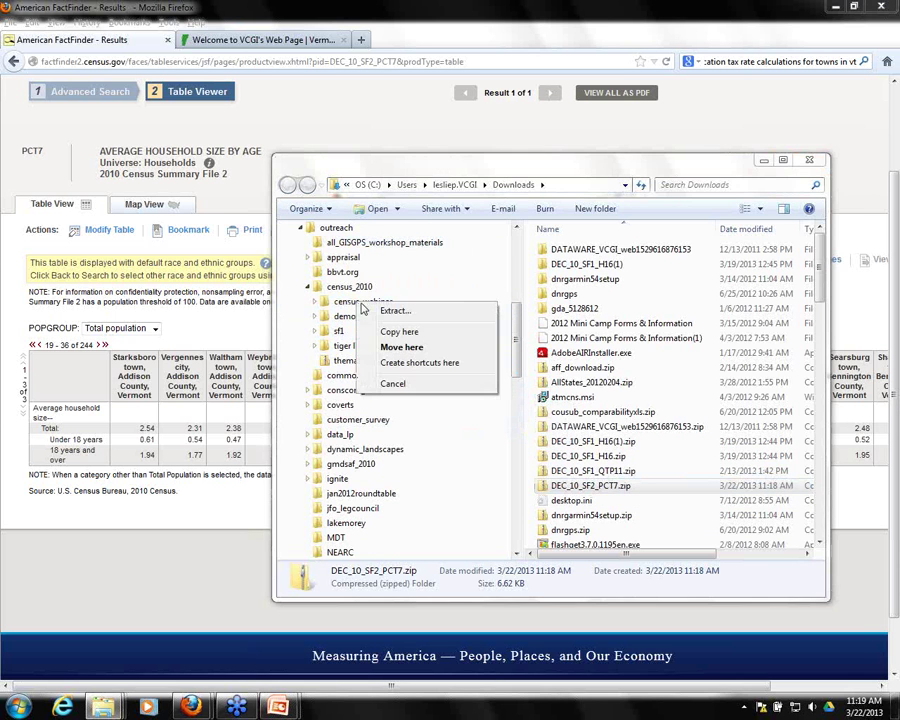
pyautogui.click(399, 348)
pyautogui.click(363, 301)
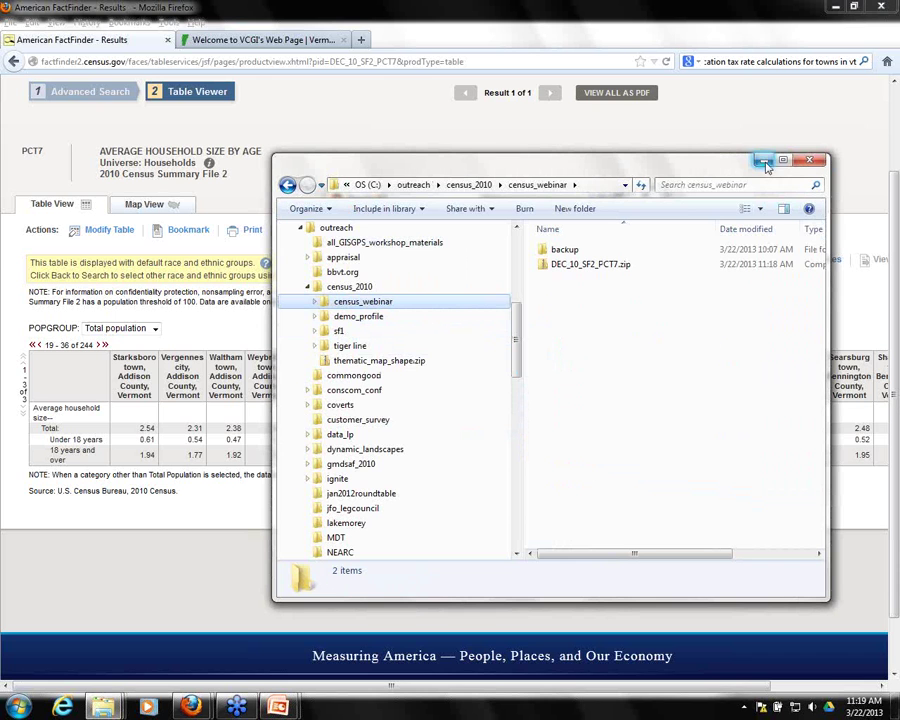
# Step: Extract all files from DEC_10_SF2_PCT7.zip into a DEC_10_SF2_PCT7 folder inside census_webinar
pyautogui.rightClick(567, 270)
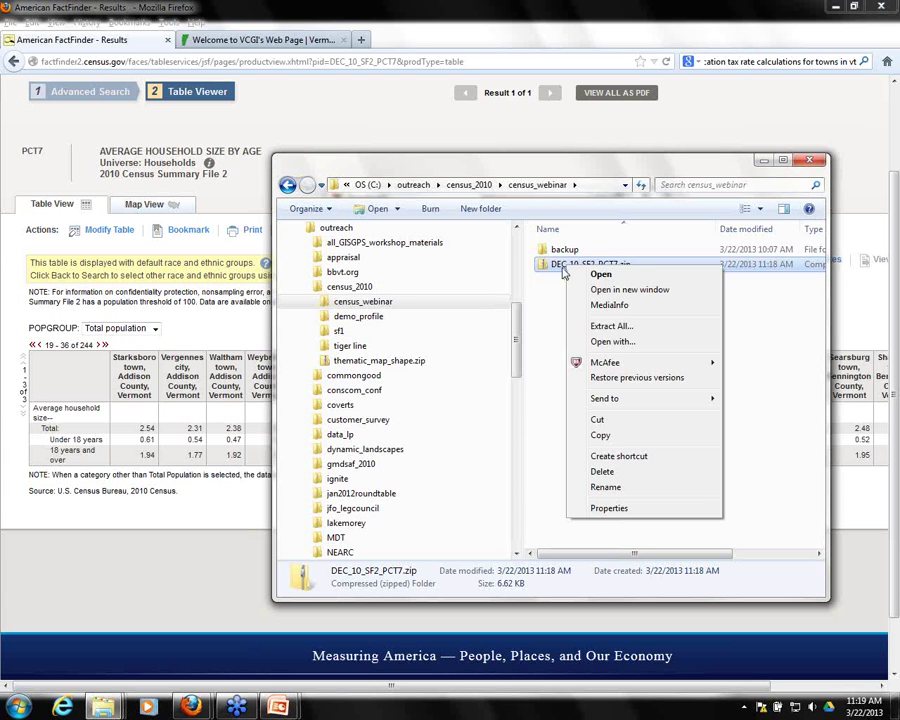
pyautogui.click(603, 333)
pyautogui.click(577, 485)
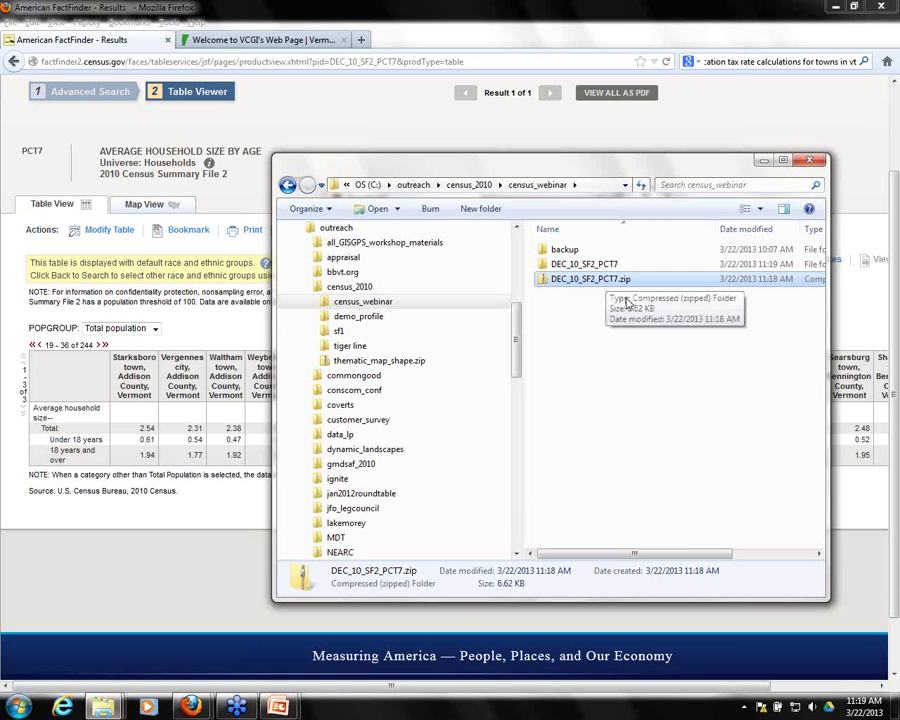
# Step: Open the extracted DEC_10_SF2_PCT7 folder, read the table description in DEC_10_SF2_PCT7.txt, and close the text file
pyautogui.doubleClick(565, 268)
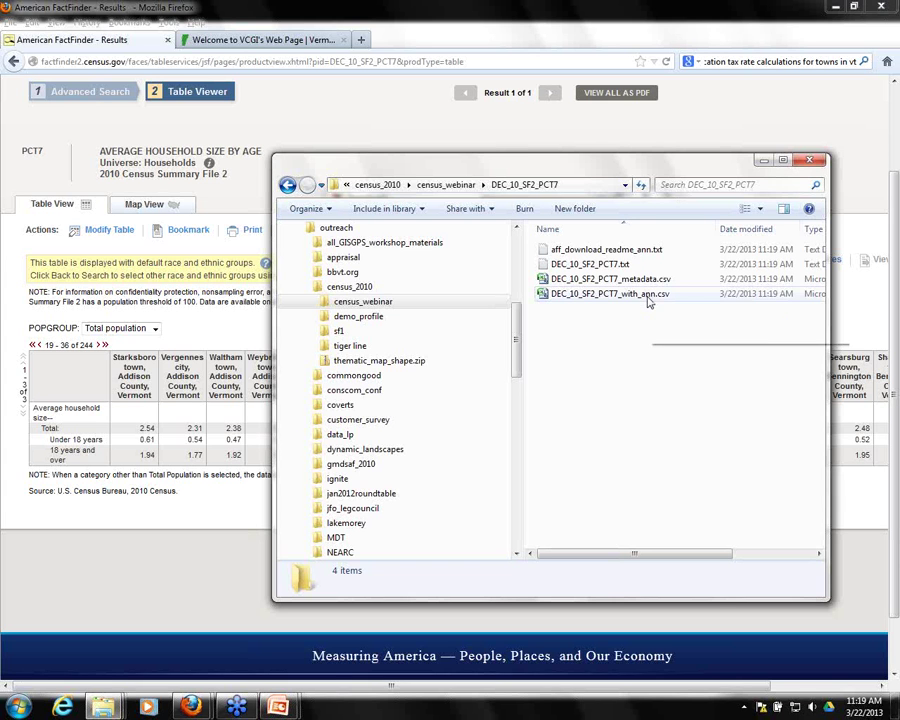
pyautogui.doubleClick(598, 266)
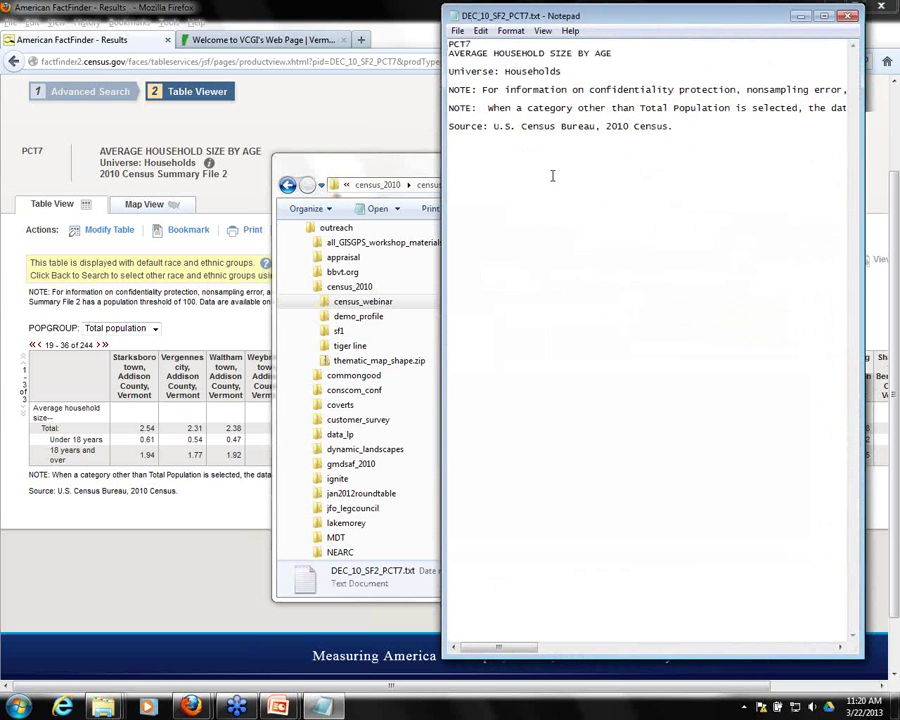
pyautogui.click(848, 17)
# Step: Open DEC_10_SF2_PCT7_with_ann.csv in Excel and delete the first row, which holds the coded field names
pyautogui.doubleClick(604, 296)
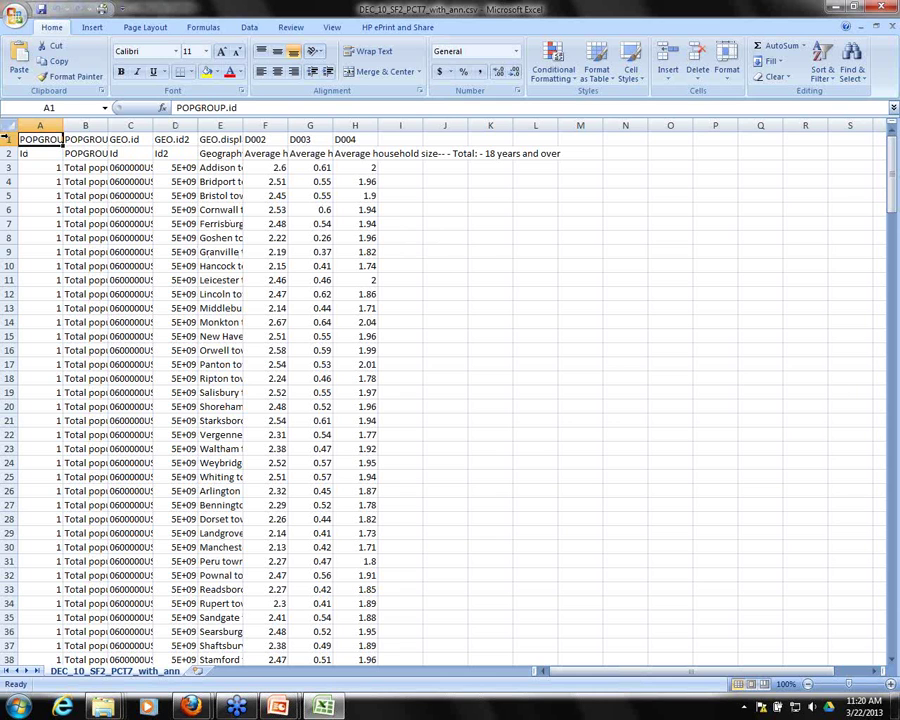
pyautogui.click(9, 139)
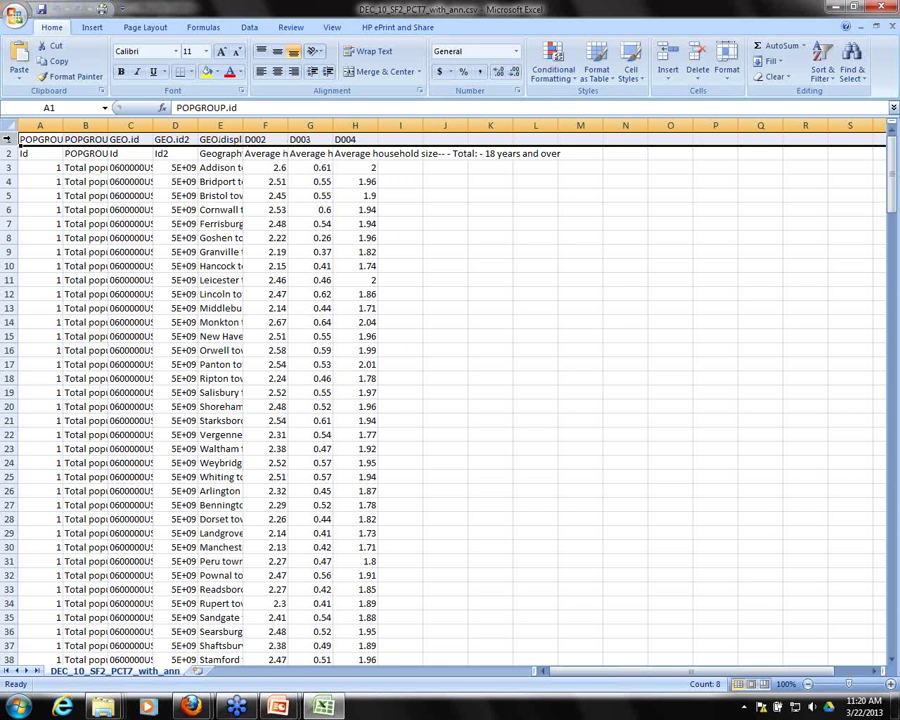
pyautogui.rightClick(7, 139)
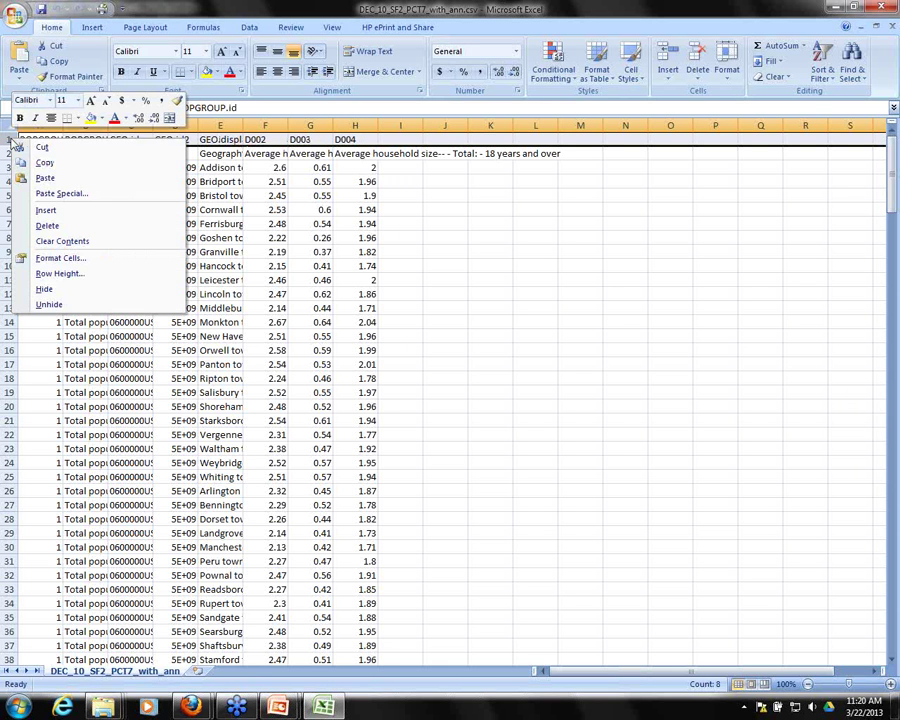
pyautogui.click(37, 227)
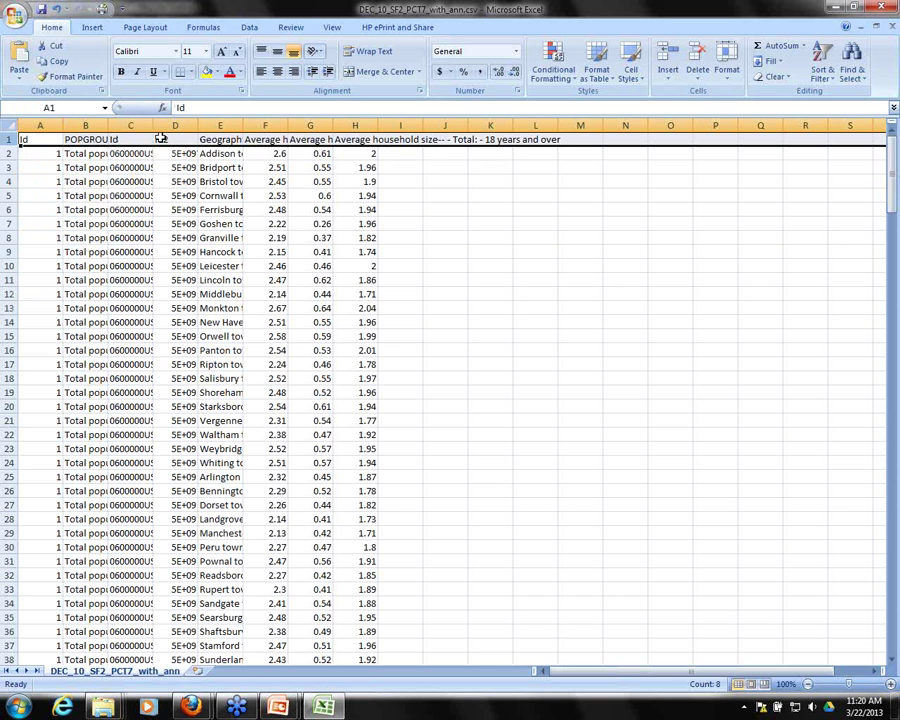
# Step: Rename the total average household size header in cell F1 to AHHST
pyautogui.click(259, 139)
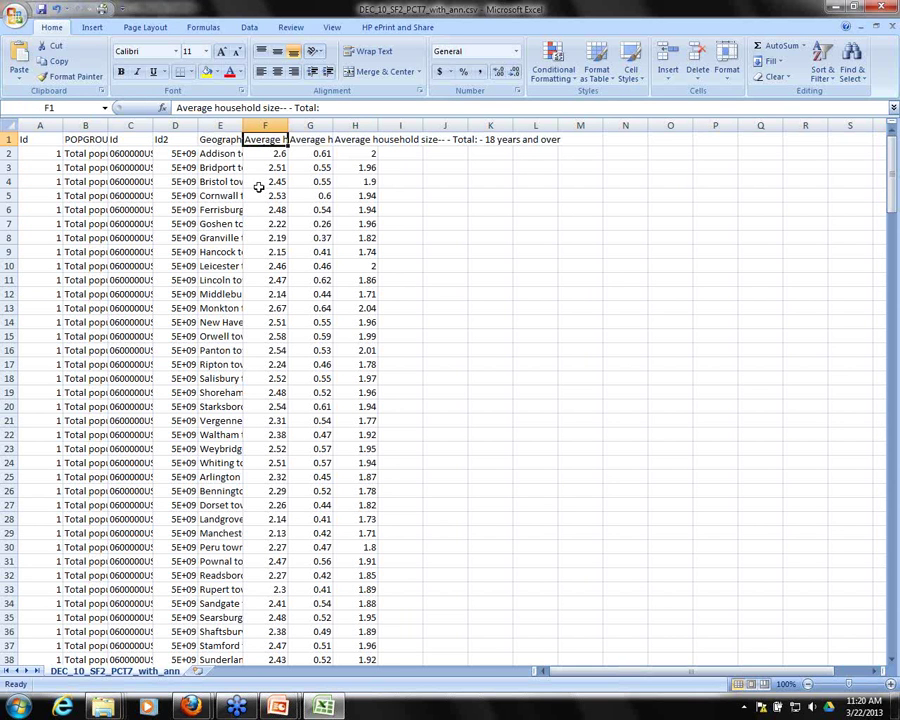
pyautogui.moveTo(329, 107); pyautogui.dragTo(155, 110)
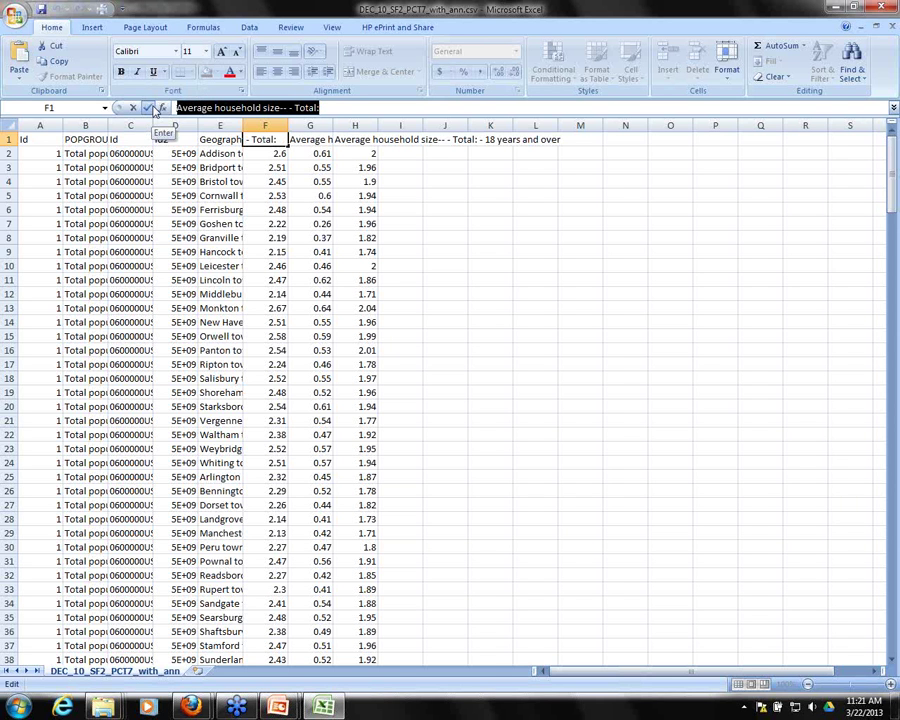
pyautogui.write('AHHST')
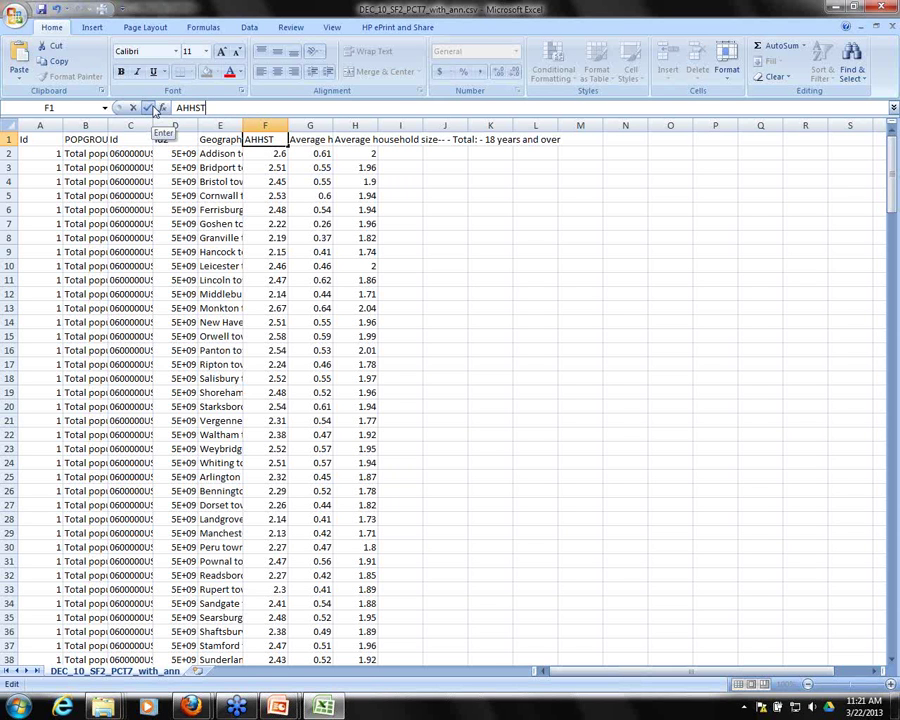
pyautogui.press('Tab')
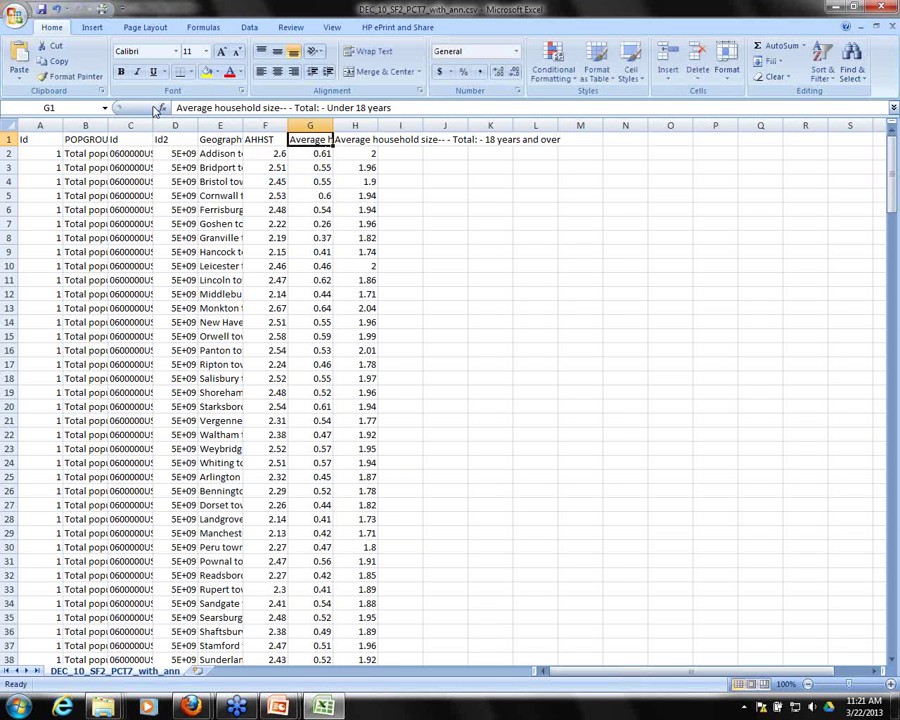
# Step: Rename the under-18 average household size header in cell G1 to AHHSU18
pyautogui.write('A')
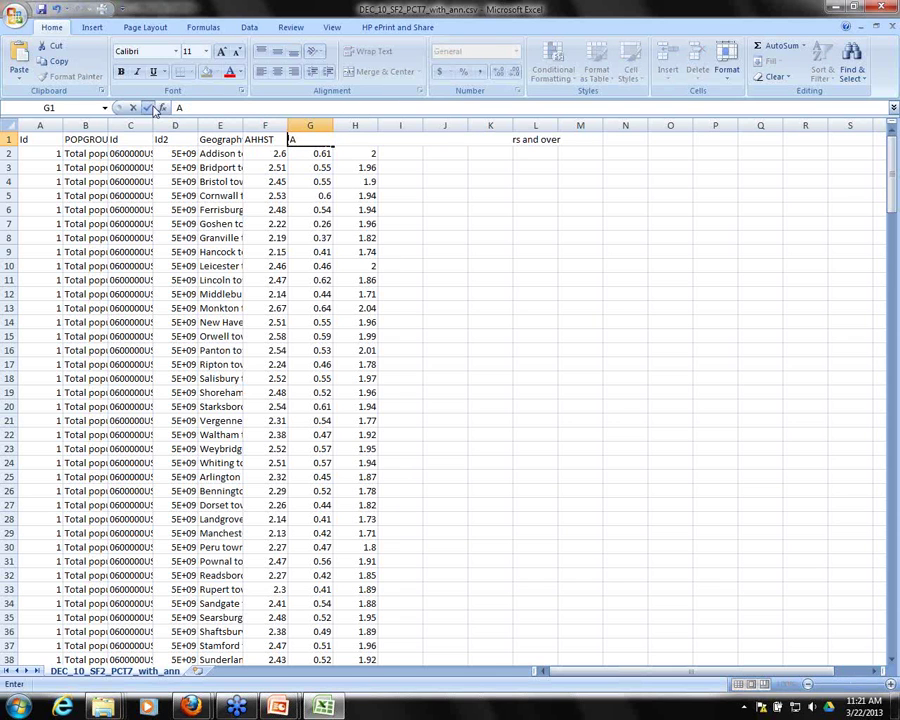
pyautogui.write('HHSU!*')
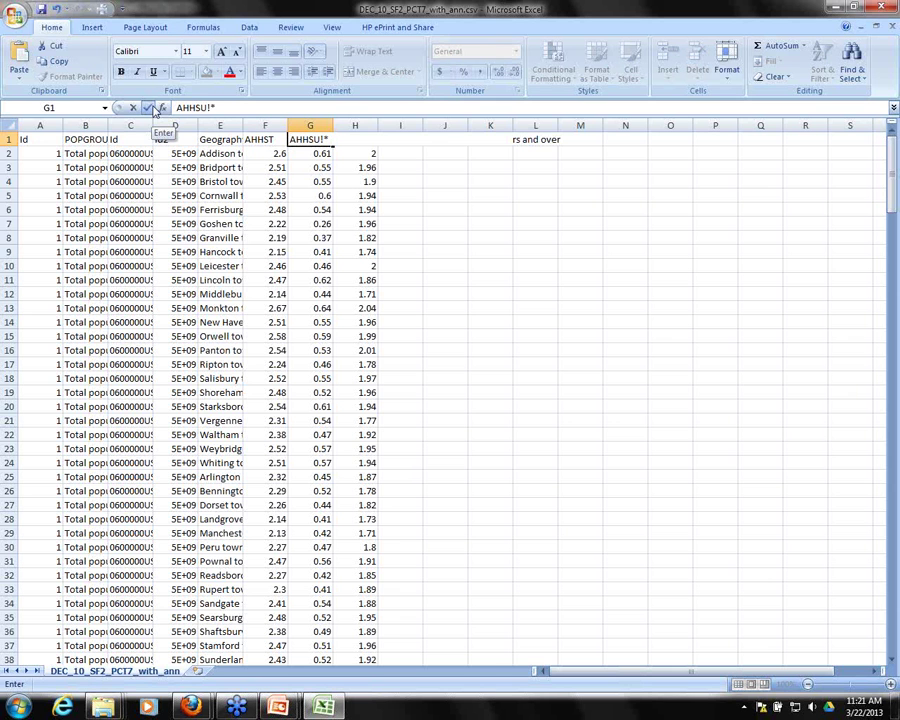
pyautogui.press('BackSpace')
pyautogui.press('BackSpace')
pyautogui.write('18')
pyautogui.press('Tab')
# Step: Rename the 18-years-and-over average household size header in cell H1 to AHHS18O
pyautogui.write('AHHS')
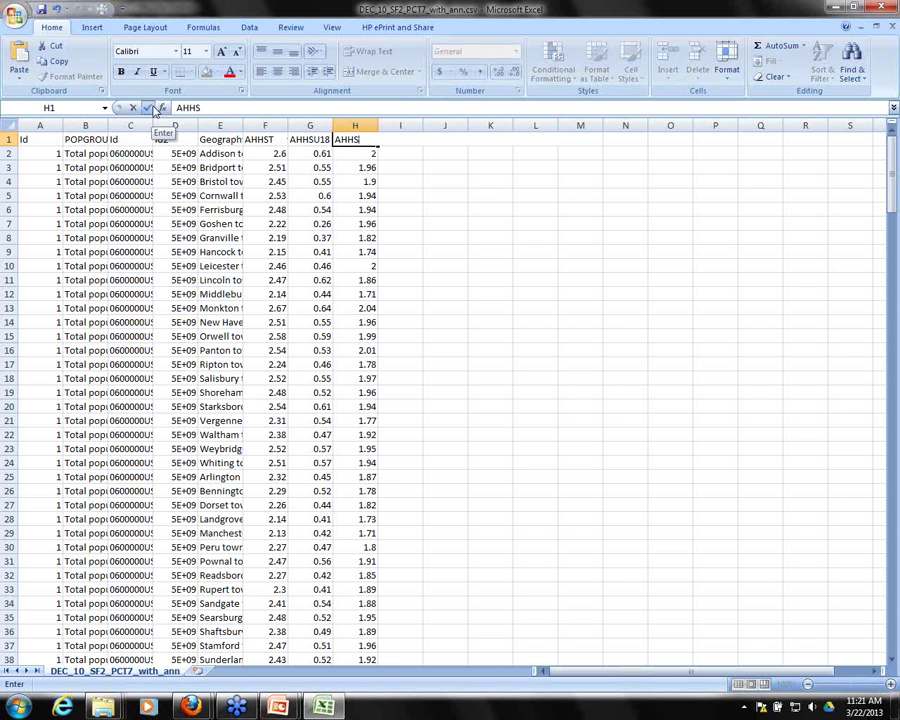
pyautogui.write('18O')
pyautogui.click(155, 108)
pyautogui.click(265, 153)
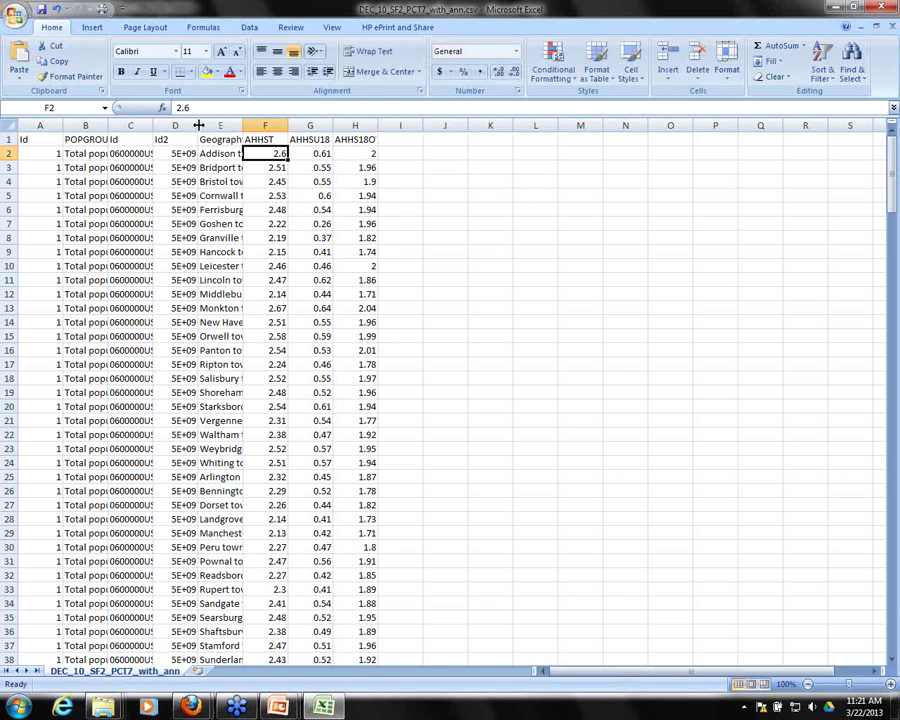
# Step: Widen the Id2 column to show the full ID numbers, and review the renamed household size columns
pyautogui.moveTo(197, 123); pyautogui.dragTo(235, 123)
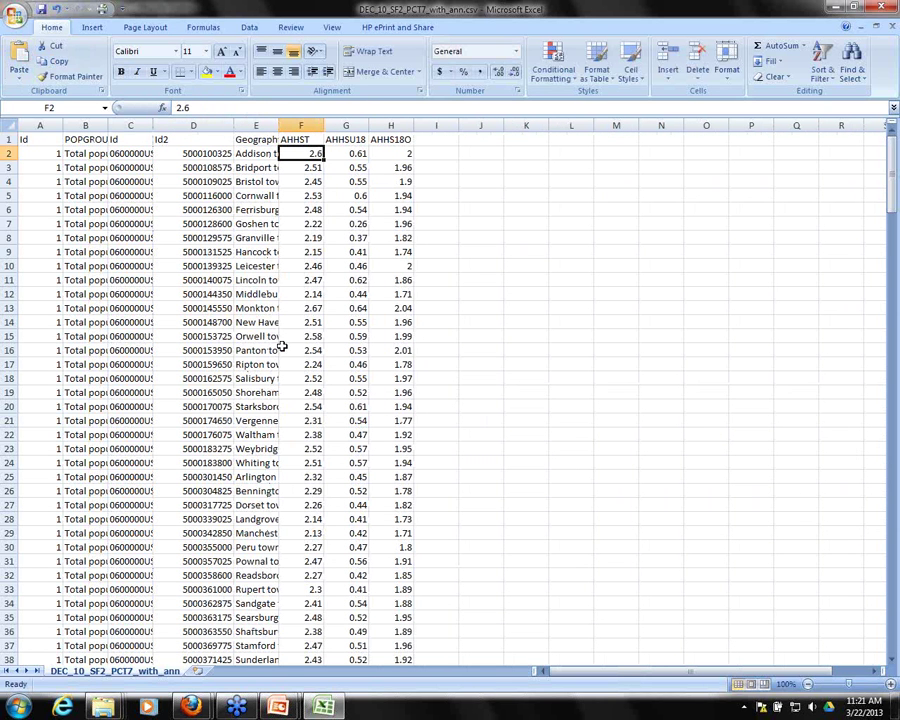
pyautogui.click(165, 140)
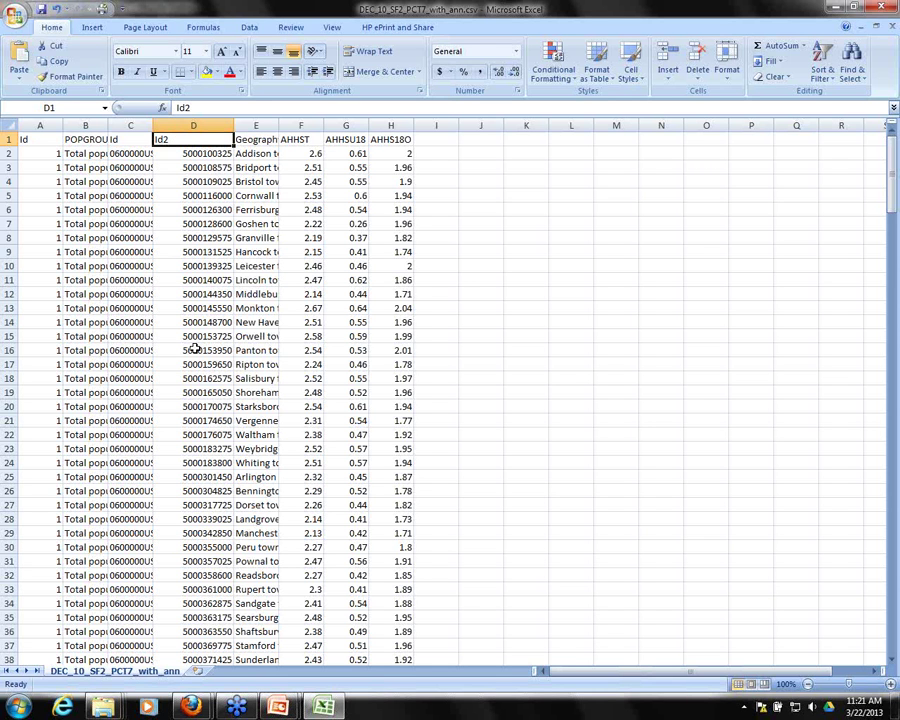
pyautogui.click(303, 156)
pyautogui.press('Right')
pyautogui.press('Right')
pyautogui.press('Left')
pyautogui.press('Left')
pyautogui.press('Up')
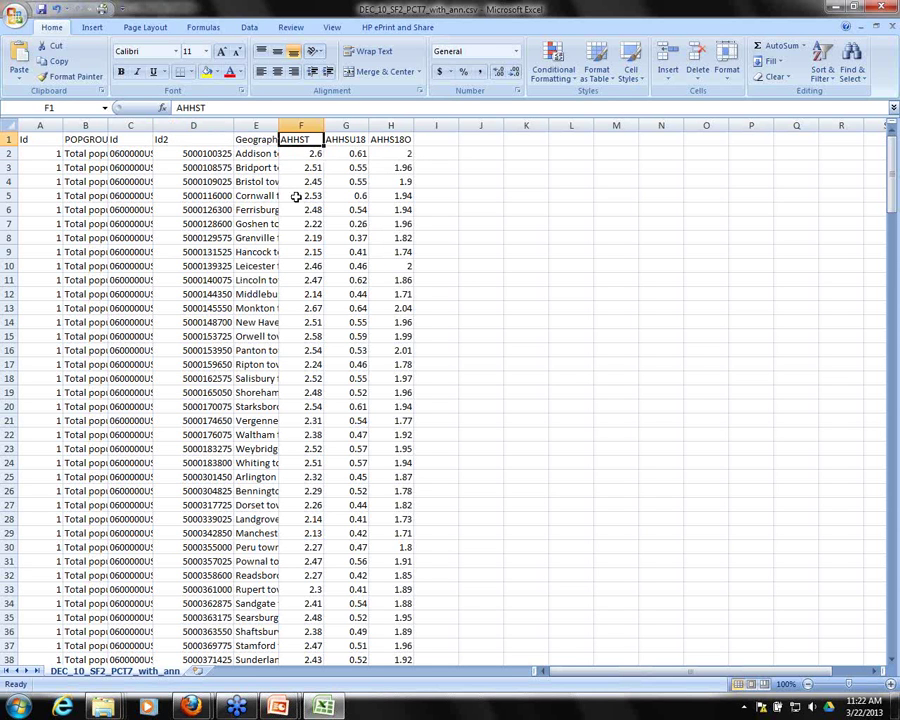
# Step: Widen the Geography column enough to show the town names, and select the first ID value in cell D2
pyautogui.doubleClick(279, 124)
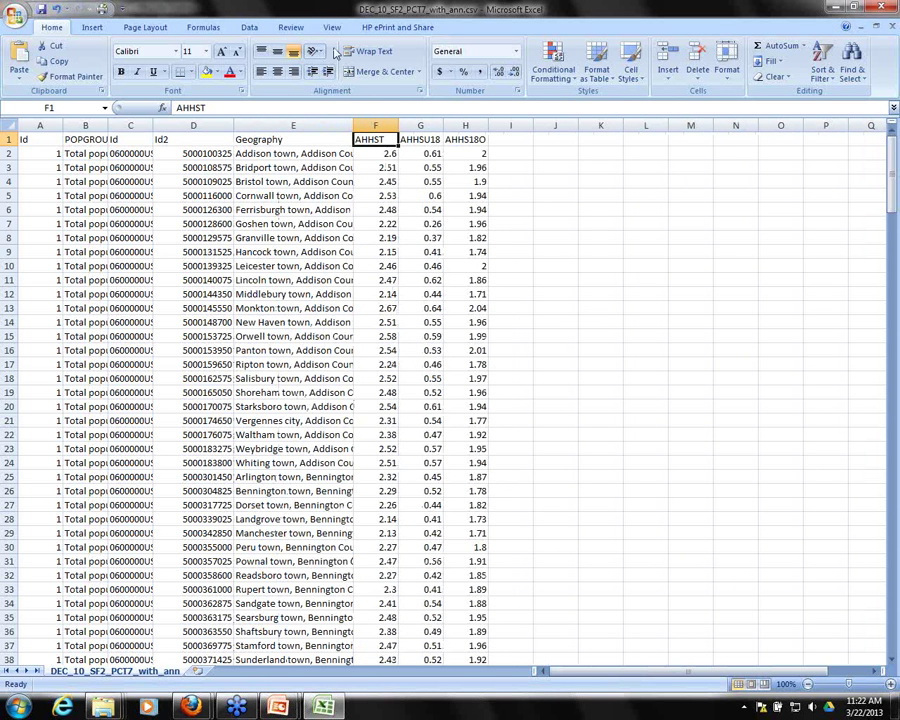
pyautogui.doubleClick(352, 125)
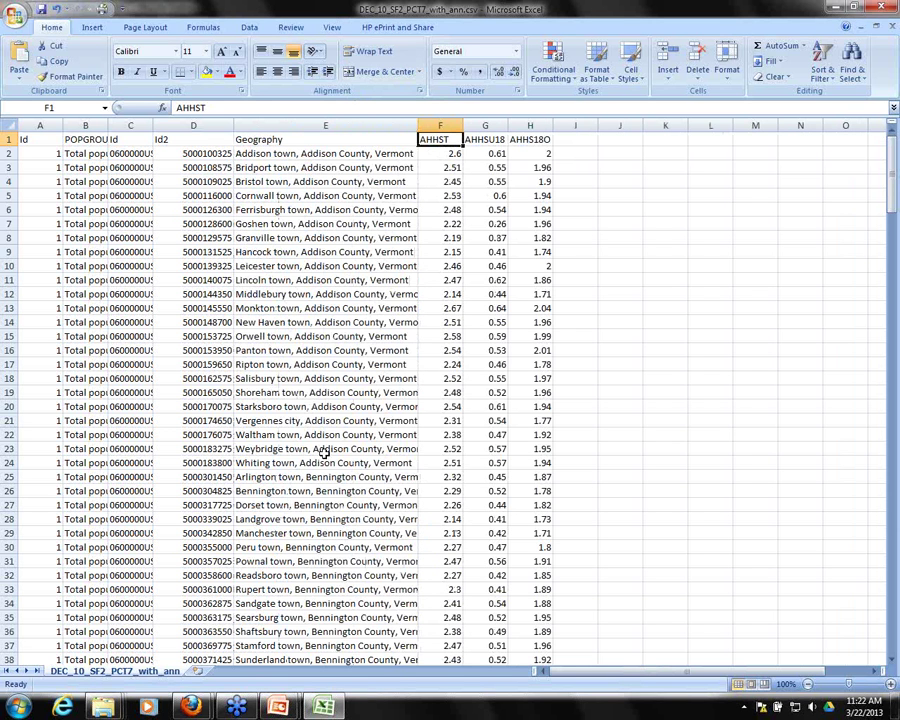
pyautogui.moveTo(418, 125); pyautogui.dragTo(327, 128)
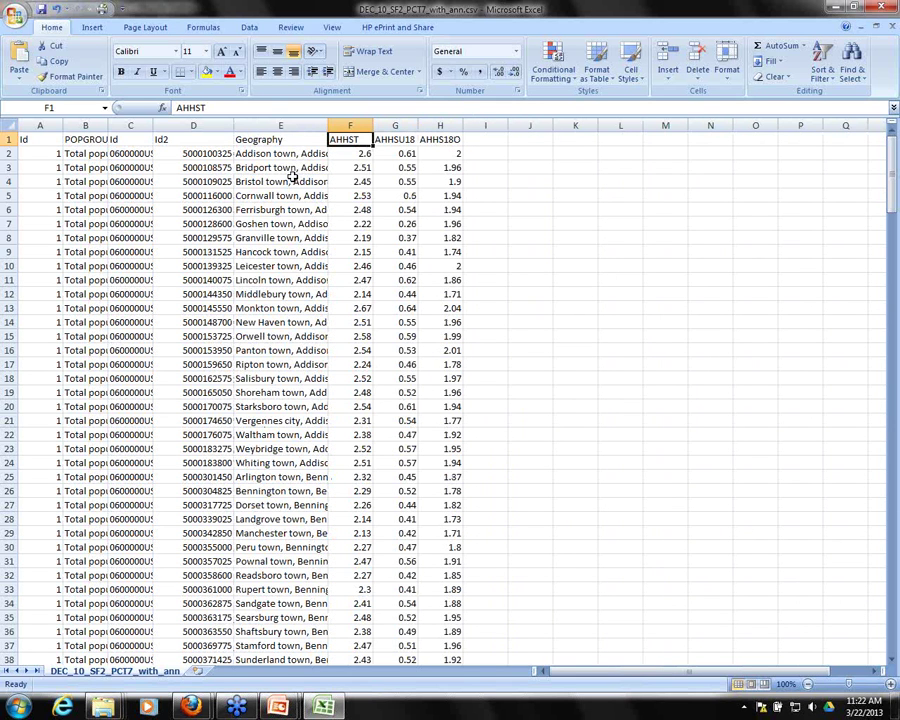
pyautogui.click(170, 154)
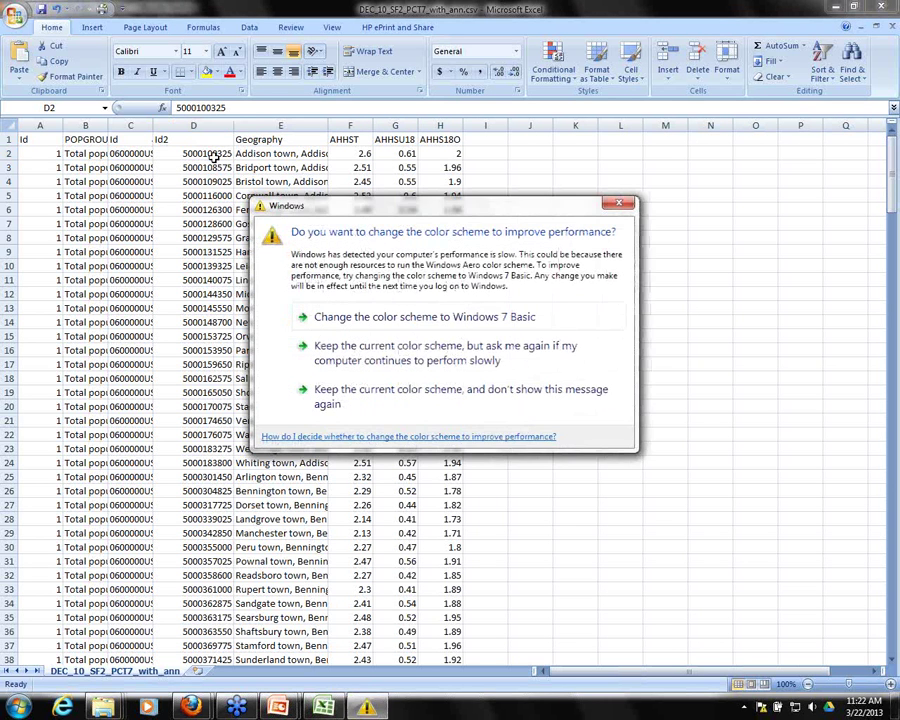
# Step: Dismiss the Windows color scheme prompt and start saving a copy of the table as an Excel Workbook (*.xlsx)
pyautogui.click(622, 205)
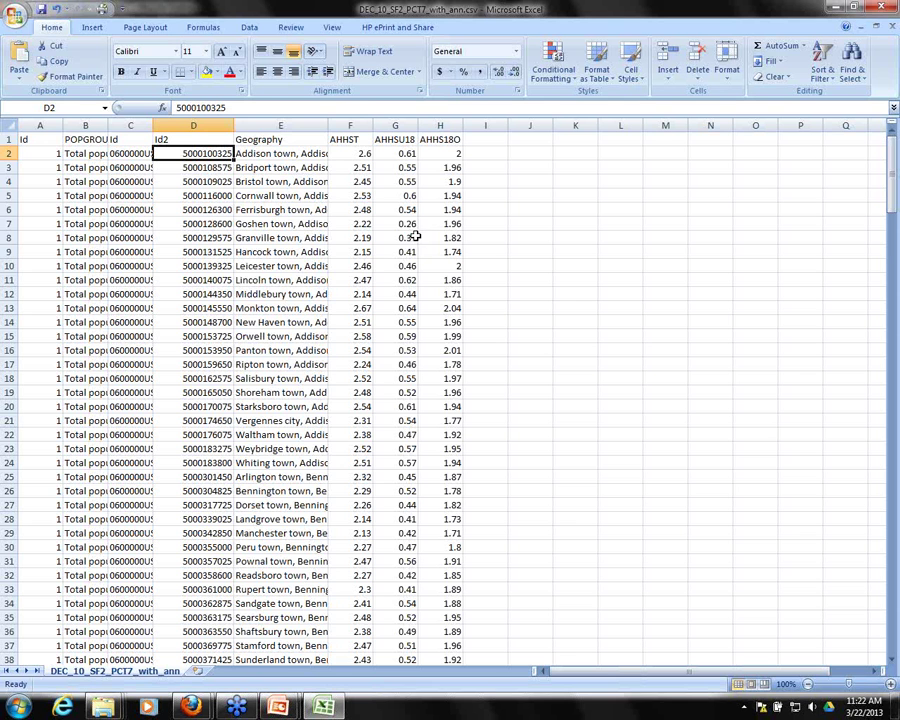
pyautogui.click(16, 16)
pyautogui.moveTo(120, 150)
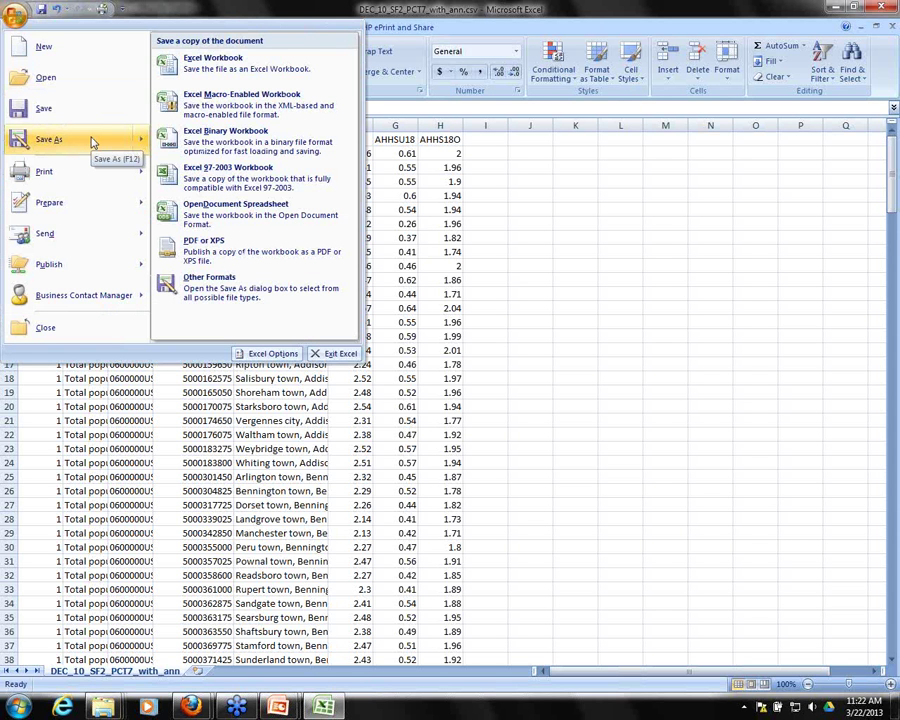
pyautogui.click(91, 141)
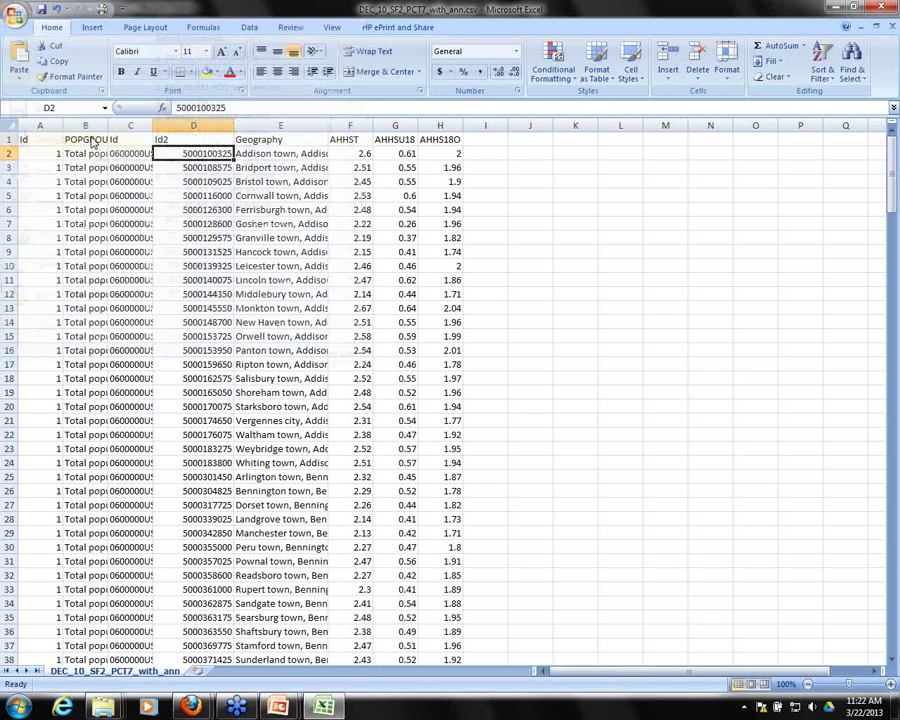
pyautogui.click(400, 280)
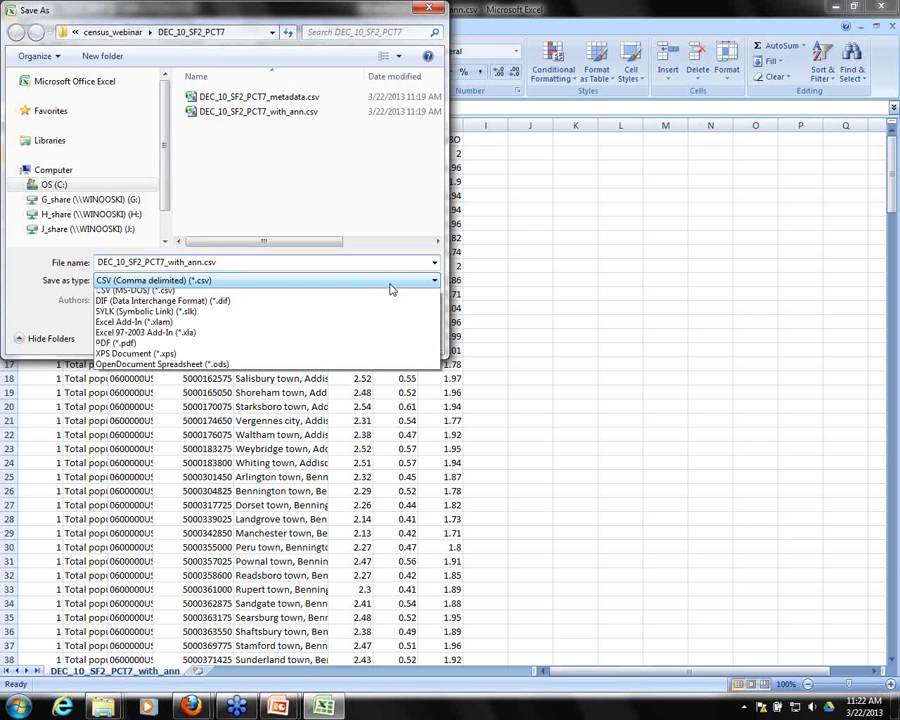
pyautogui.click(300, 289)
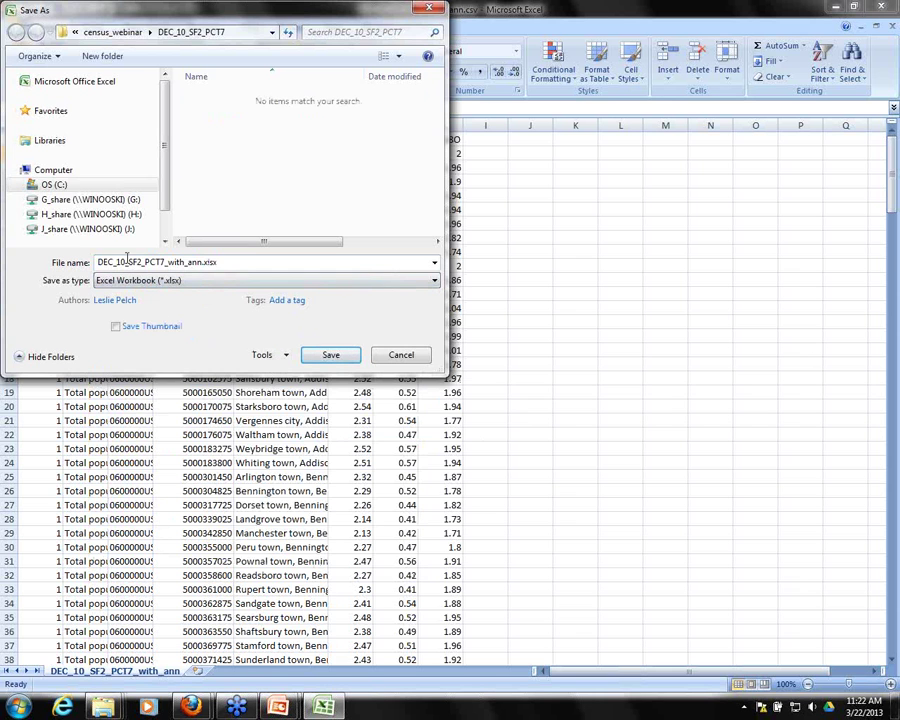
# Step: Choose the census_webinar folder inside outreach > census_2010 as the save location for the workbook
pyautogui.click(170, 262)
pyautogui.click(199, 262)
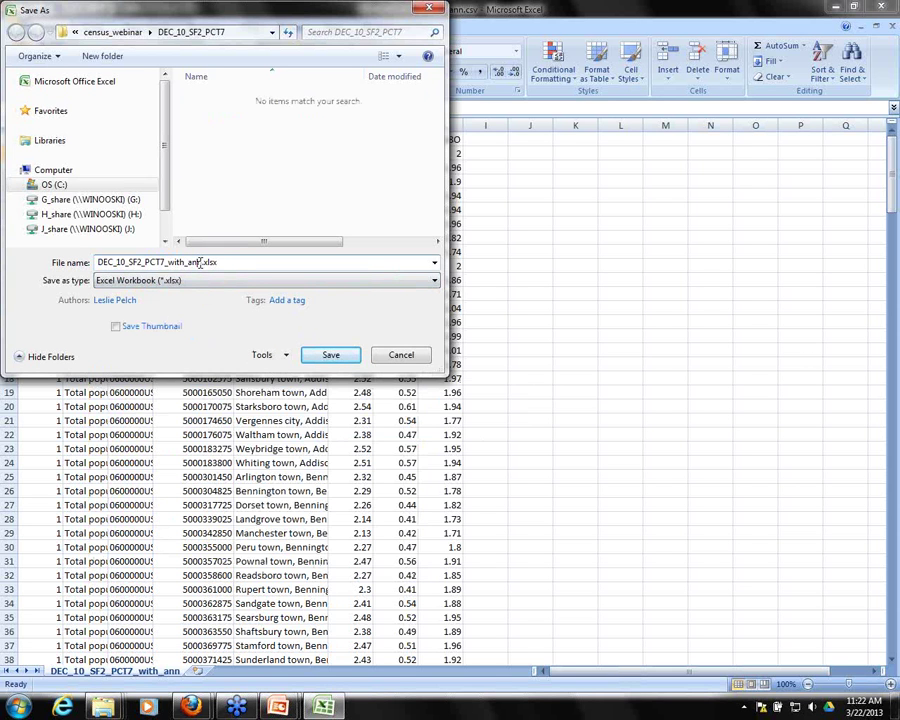
pyautogui.click(18, 184)
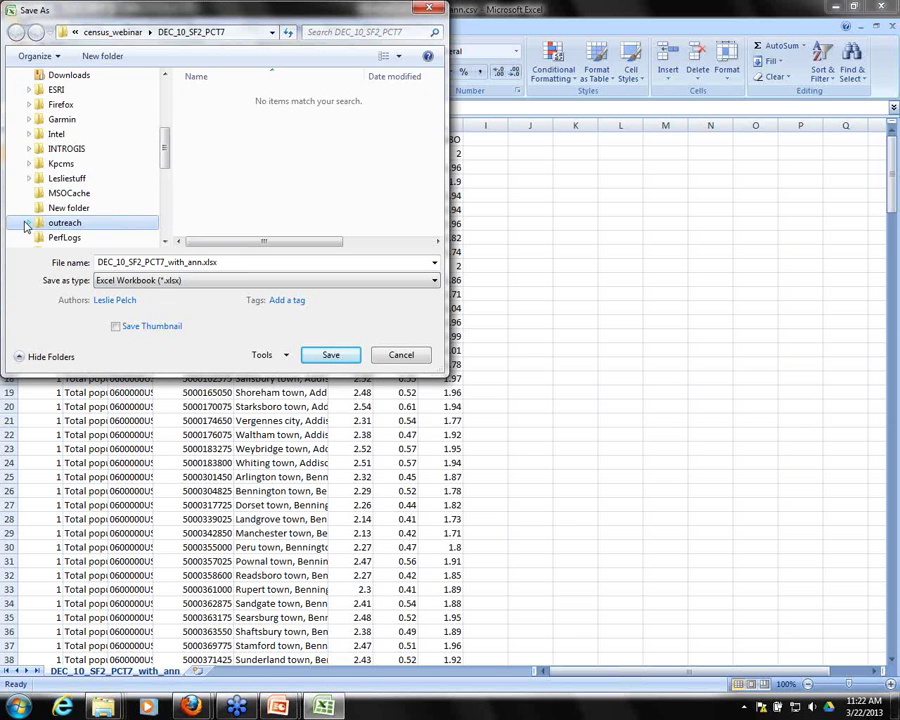
pyautogui.click(29, 222)
pyautogui.click(40, 225)
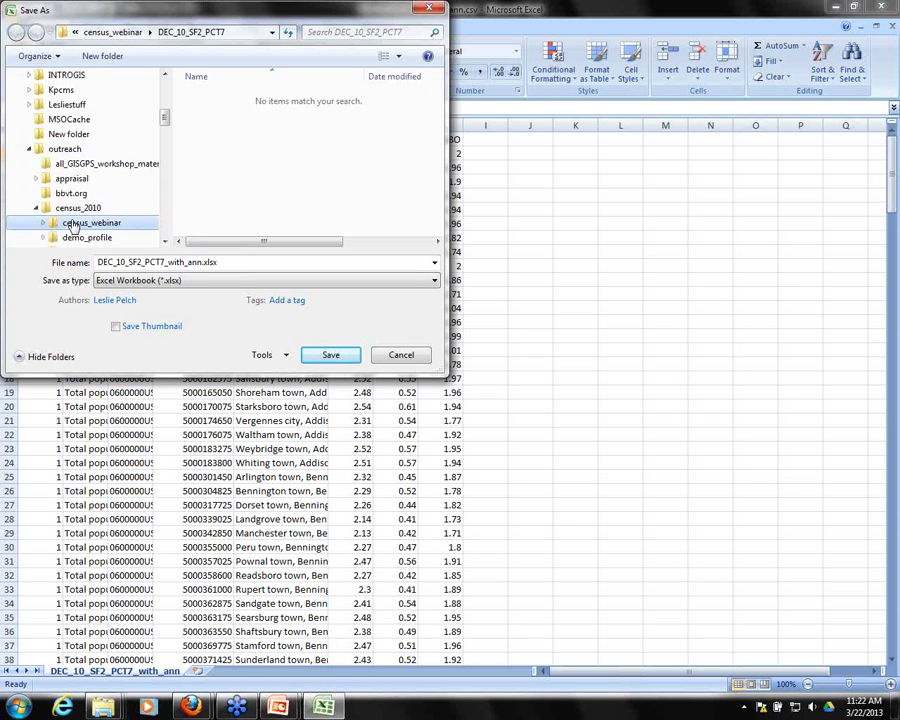
pyautogui.click(44, 225)
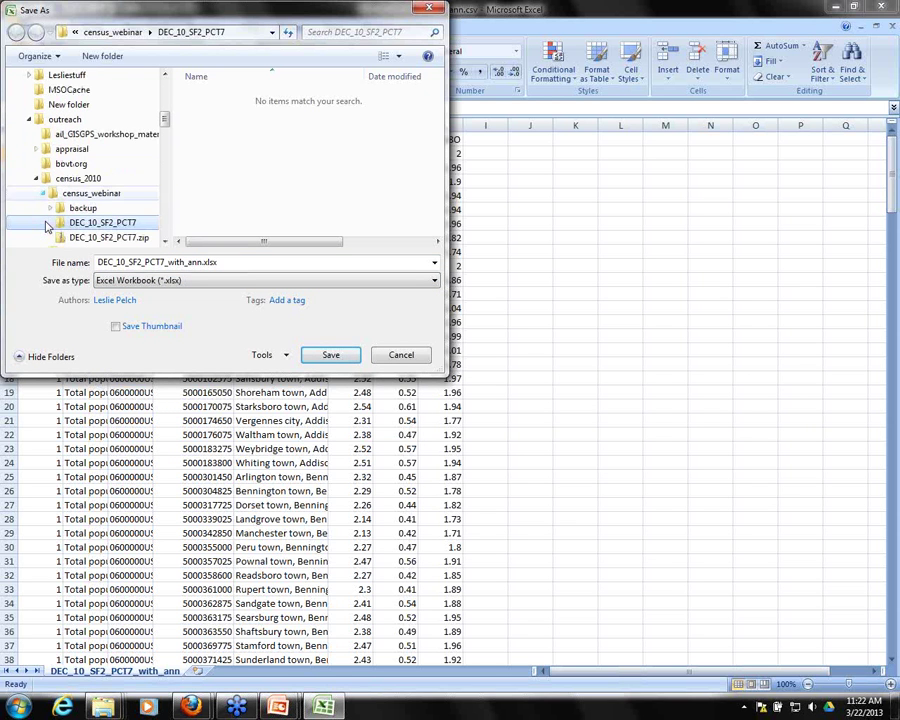
pyautogui.click(90, 196)
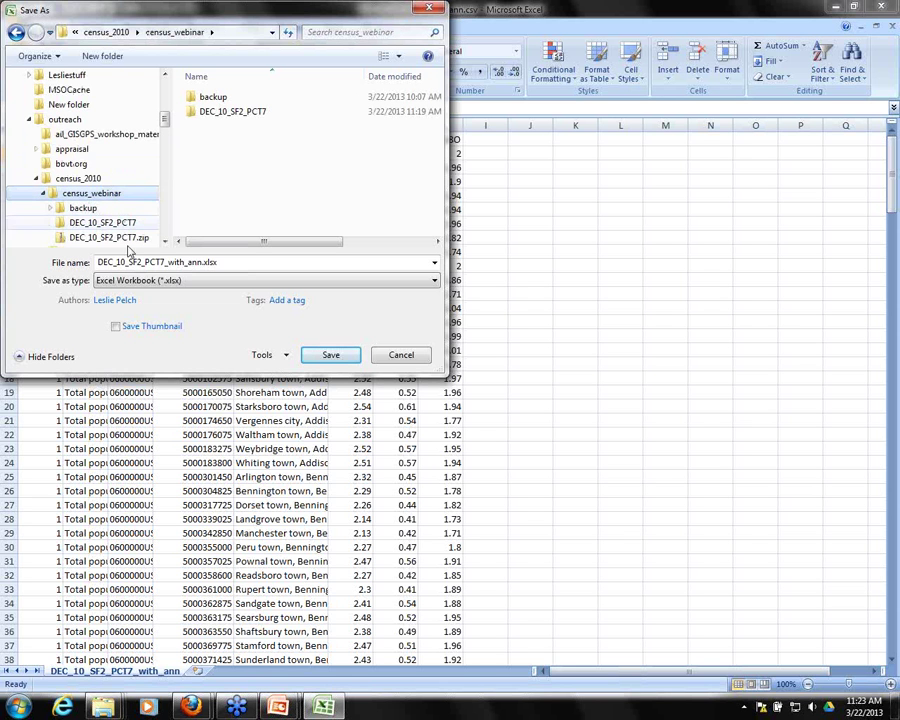
# Step: Name the workbook average_household_size.xlsx and save it
pyautogui.doubleClick(202, 261)
pyautogui.click(202, 261)
pyautogui.moveTo(202, 261); pyautogui.dragTo(72, 262)
pyautogui.write('averag')
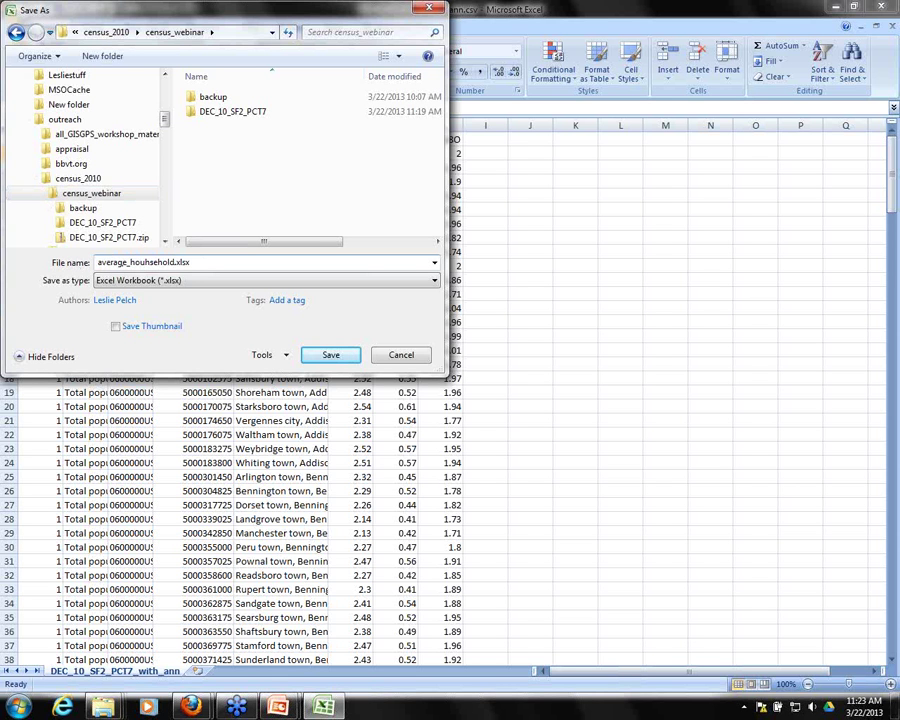
pyautogui.write('e_househou')
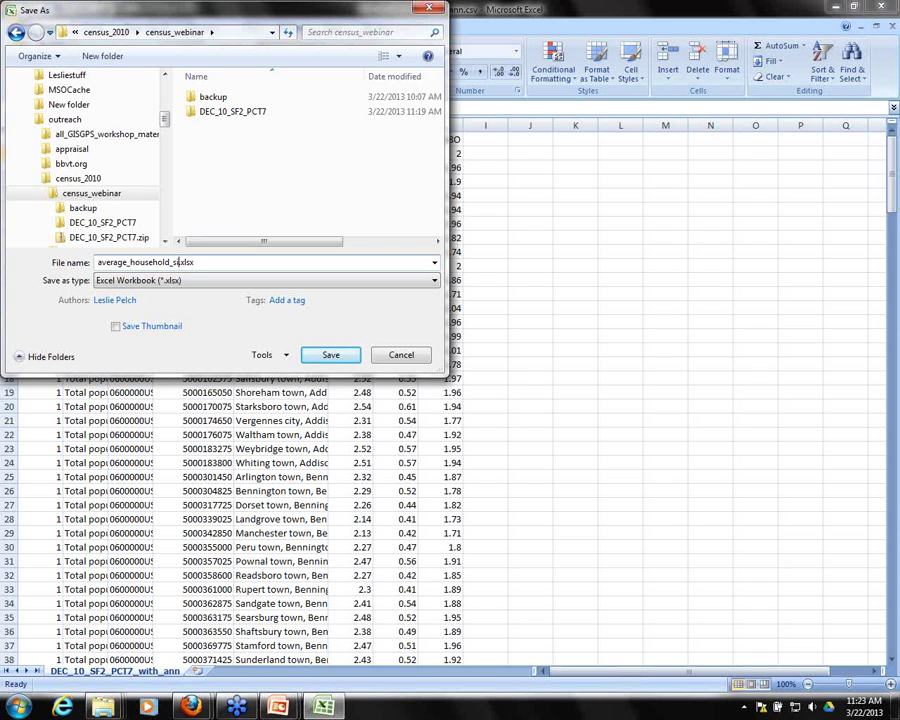
pyautogui.click(329, 356)
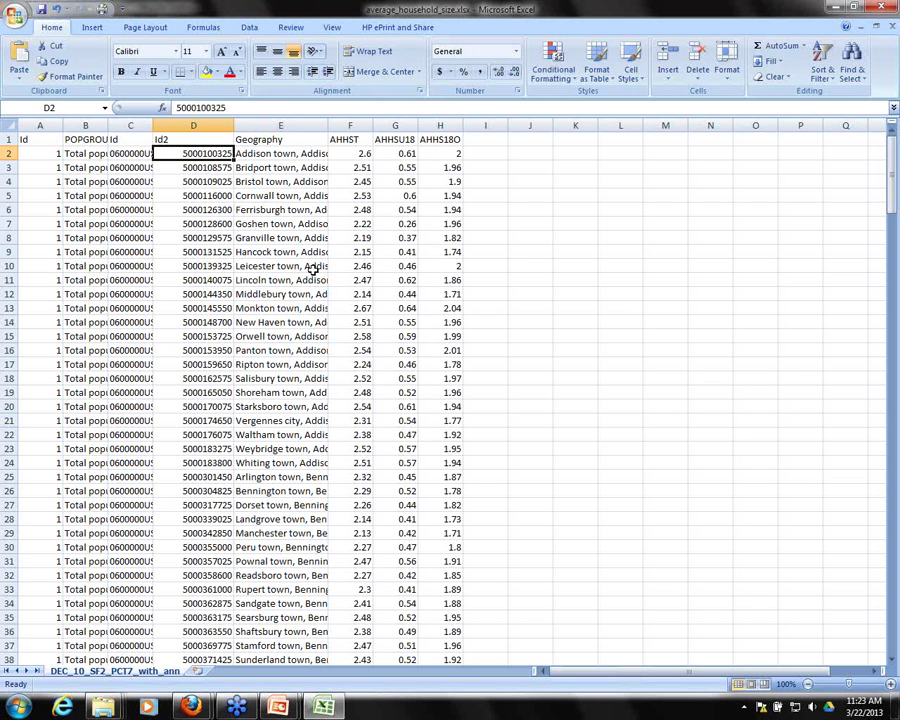
# Step: Convert the ID in cell D2 to text with Text to Columns, using delimited data with S as the only delimiter
pyautogui.click(247, 27)
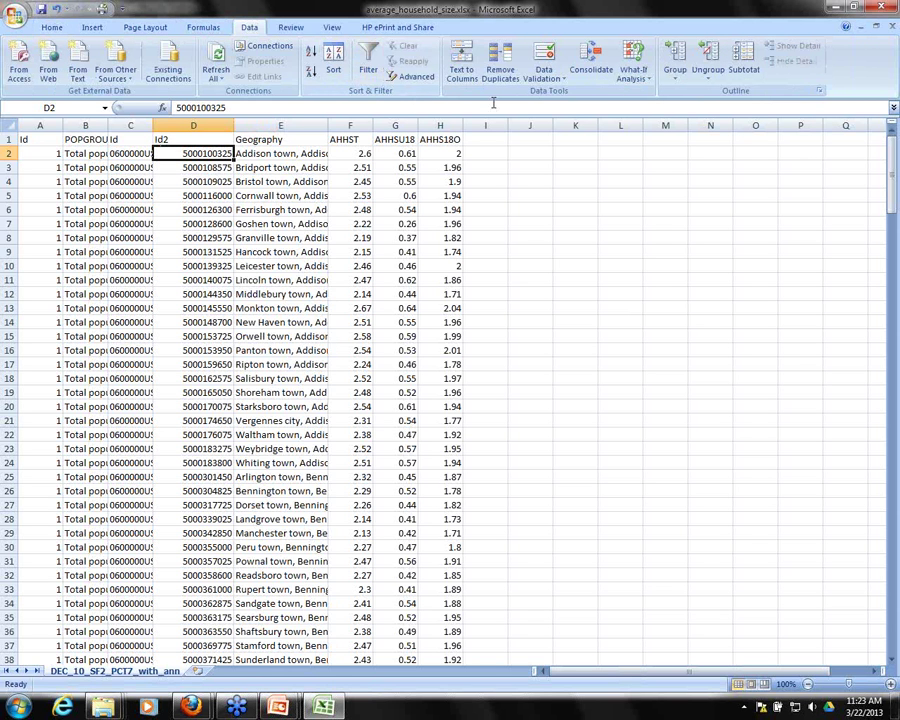
pyautogui.click(51, 27)
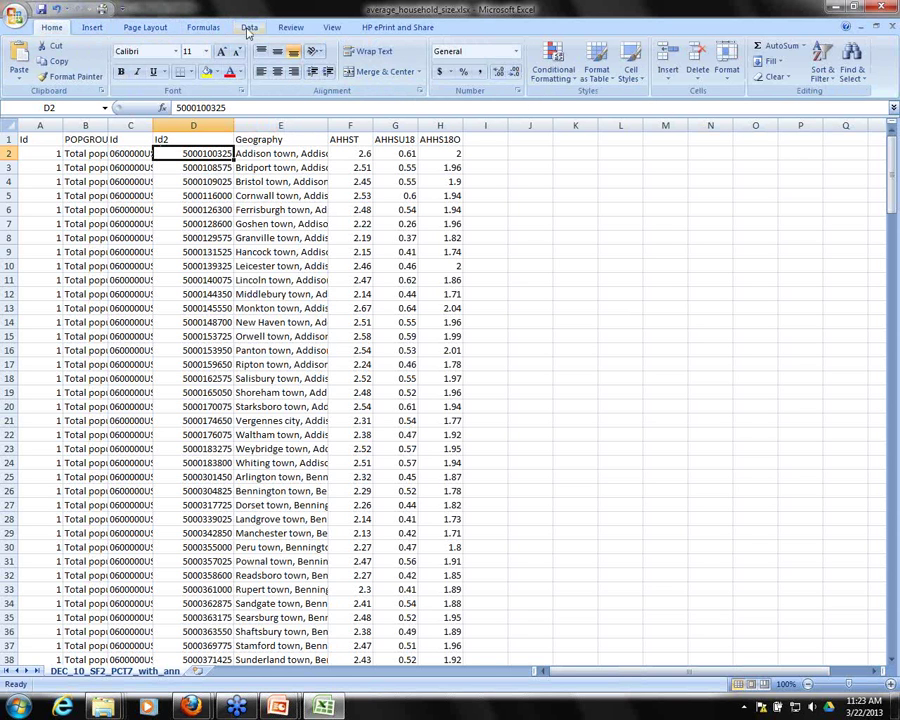
pyautogui.click(249, 27)
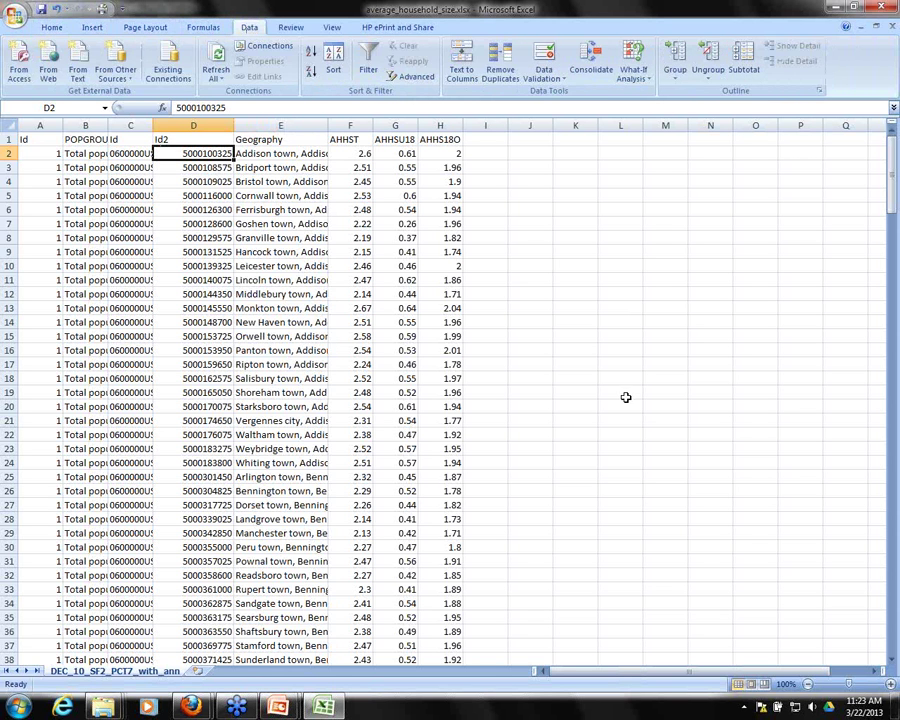
pyautogui.click(463, 55)
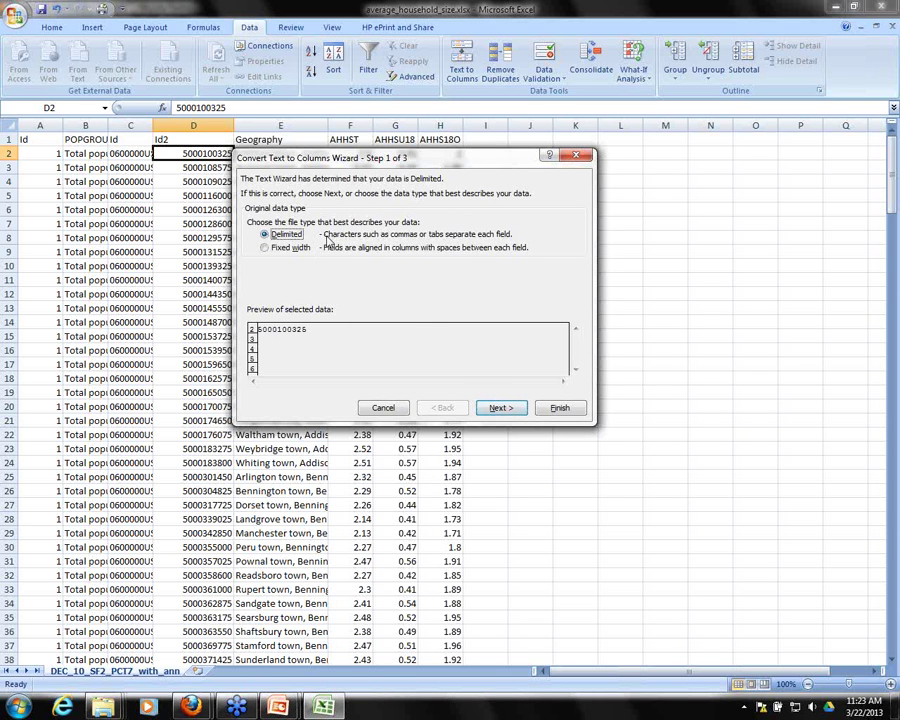
pyautogui.click(500, 408)
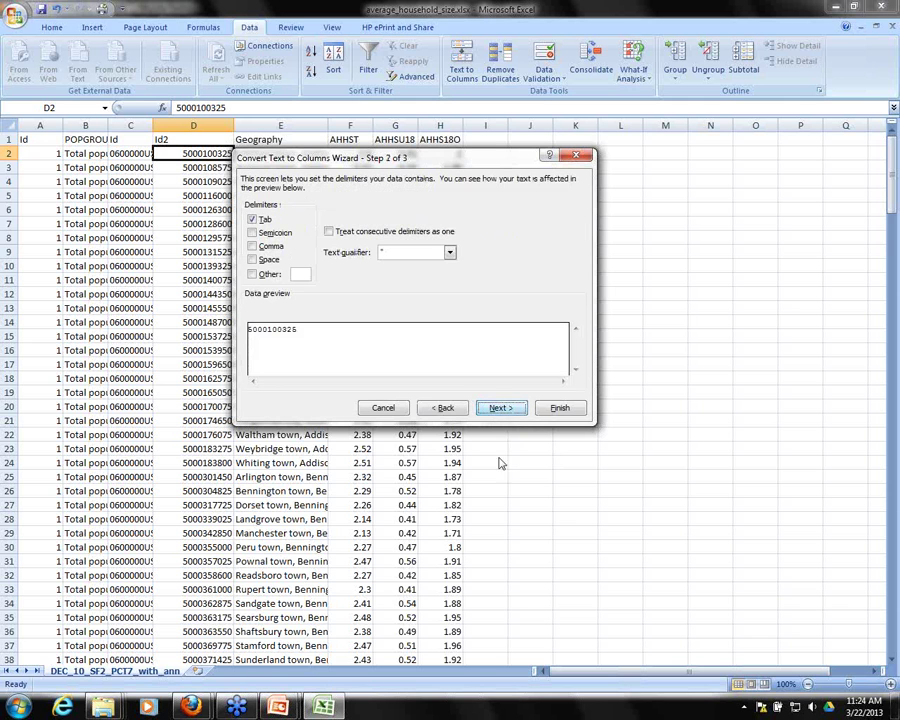
pyautogui.click(255, 220)
pyautogui.click(252, 275)
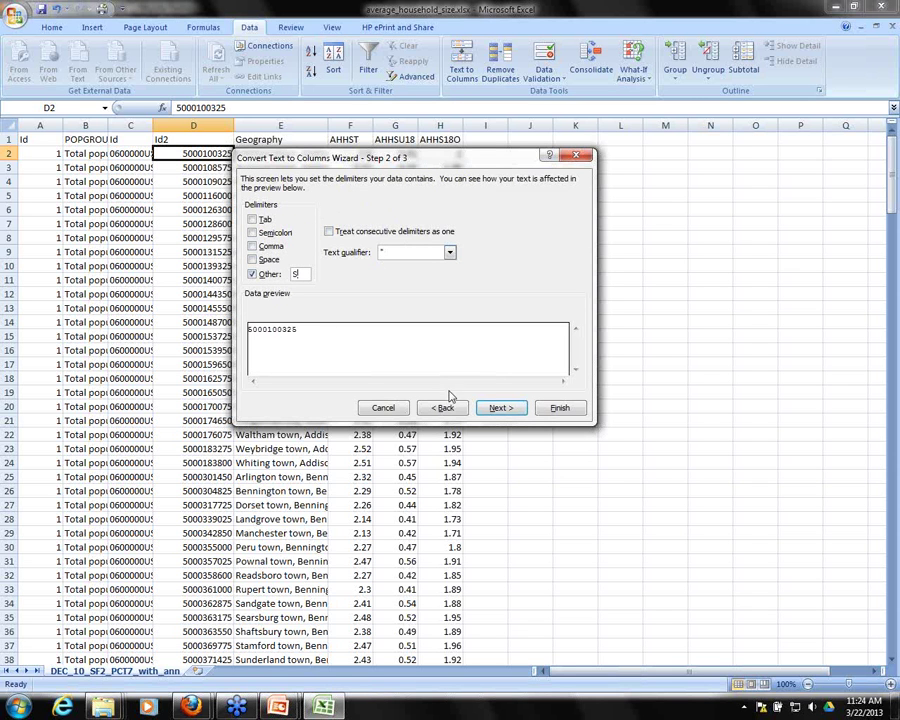
pyautogui.click(497, 408)
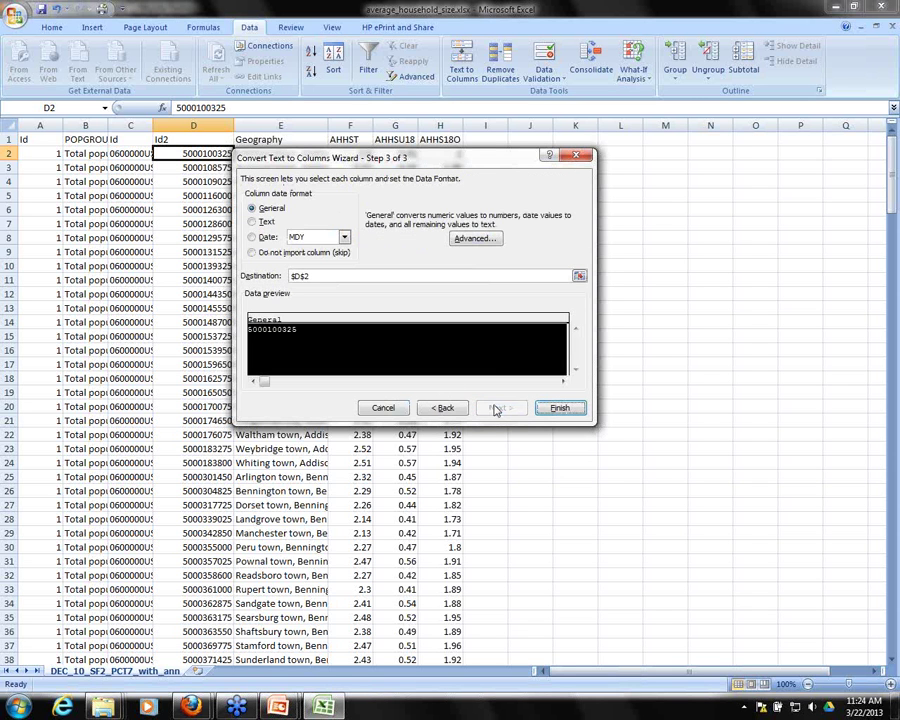
pyautogui.click(252, 222)
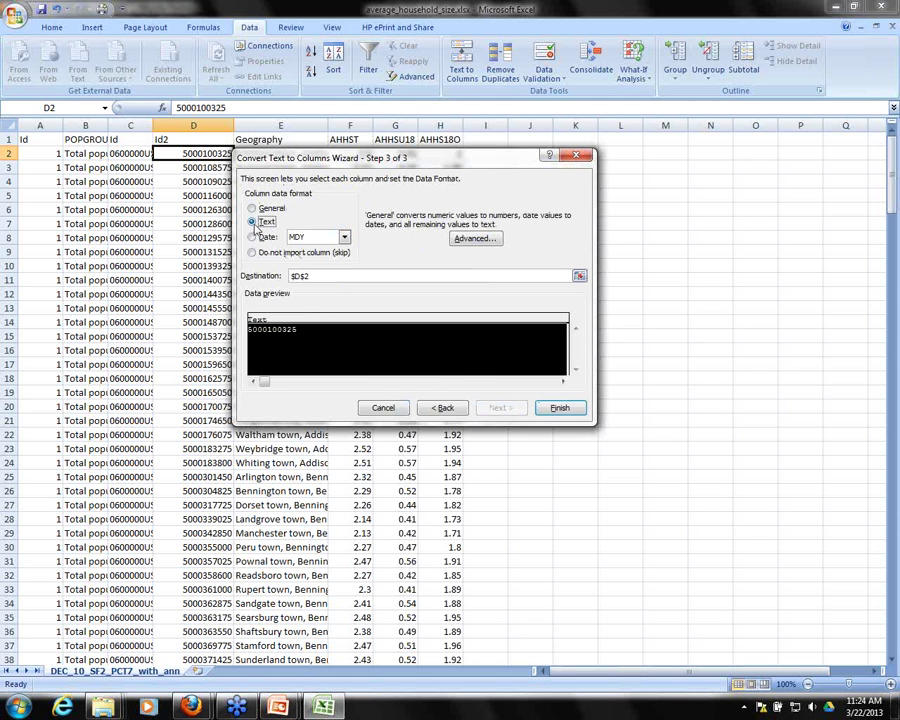
pyautogui.click(560, 409)
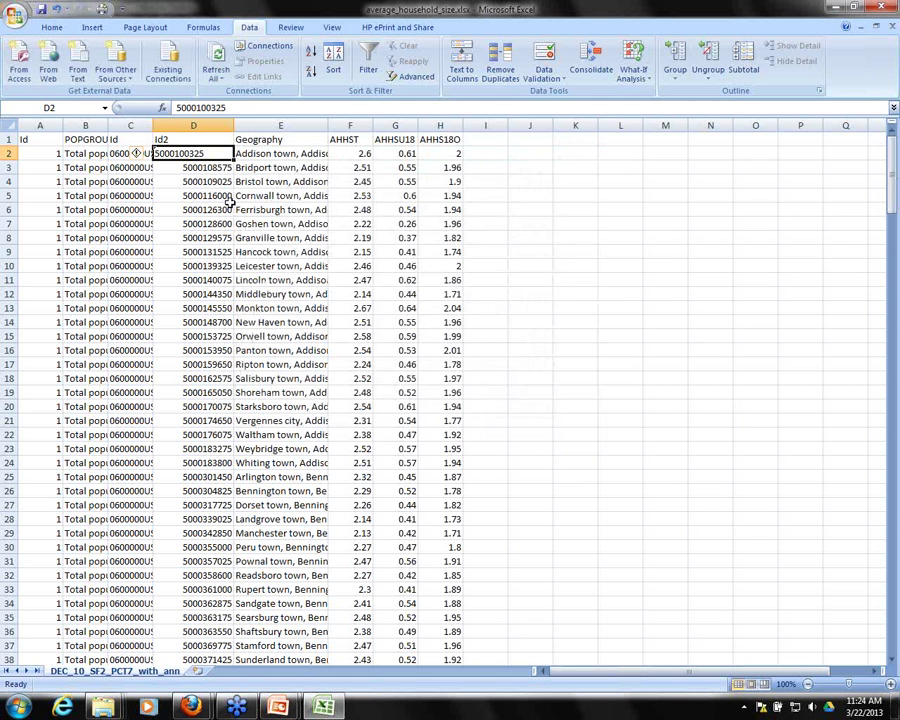
# Step: Convert the whole Id2 column to Text format with Text to Columns, keeping the delimited data type and S delimiter
pyautogui.click(194, 126)
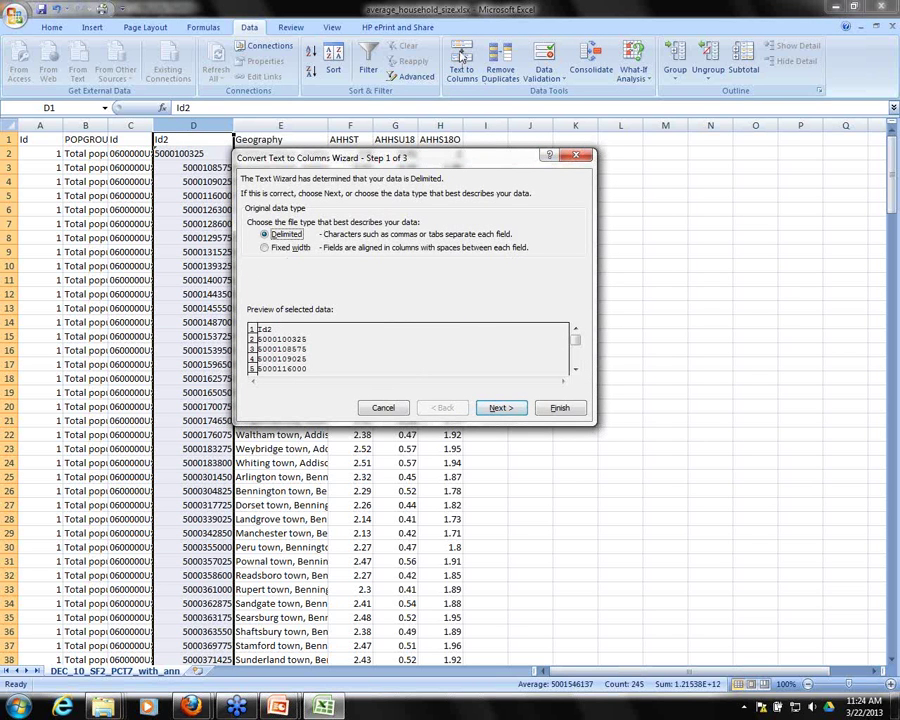
pyautogui.click(501, 408)
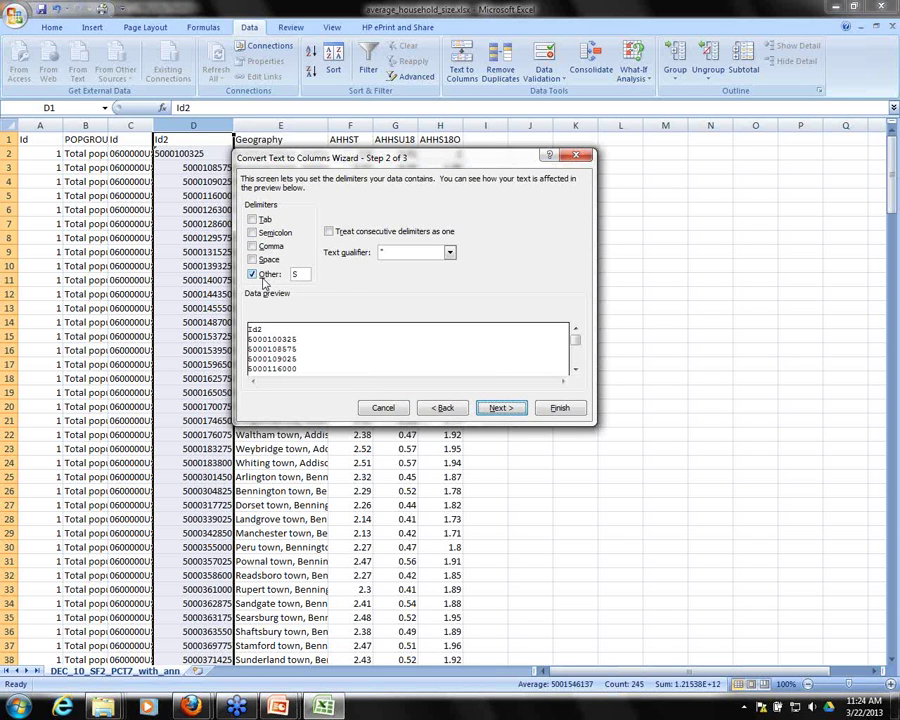
pyautogui.click(501, 408)
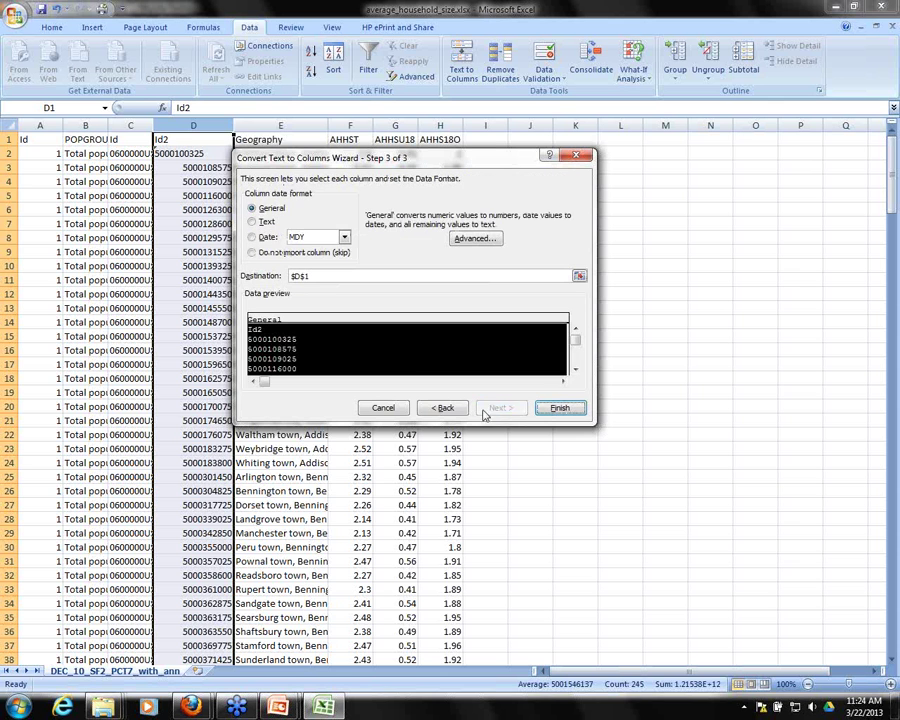
pyautogui.click(253, 221)
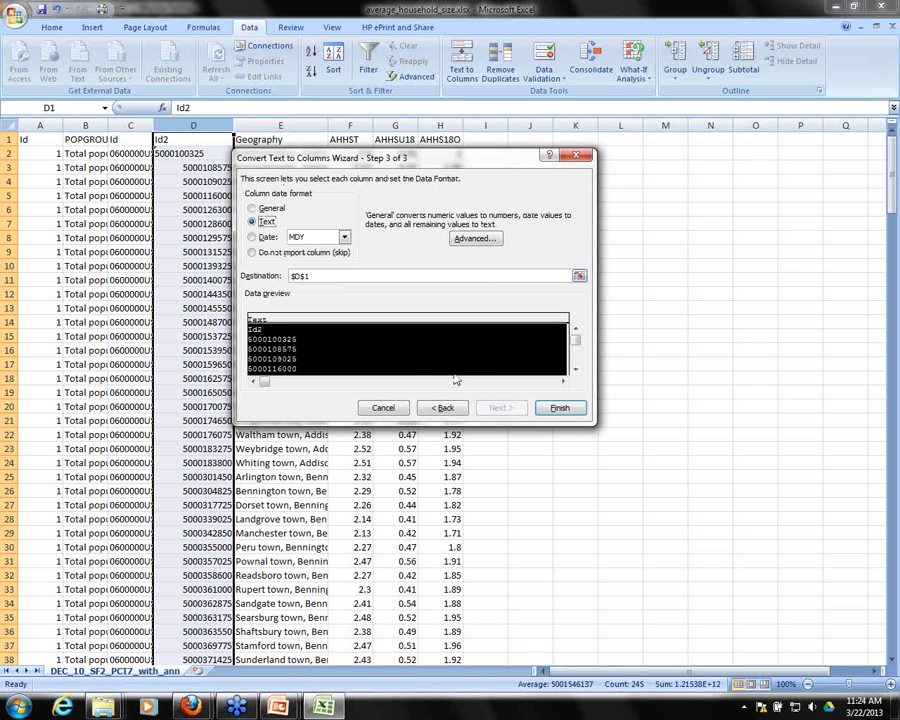
pyautogui.click(562, 408)
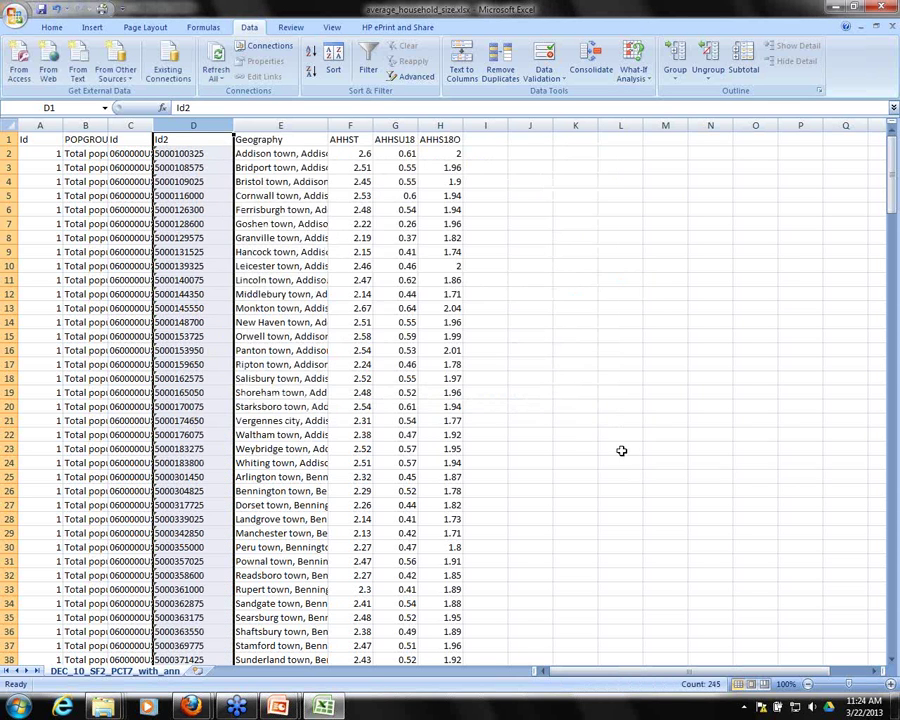
pyautogui.click(575, 308)
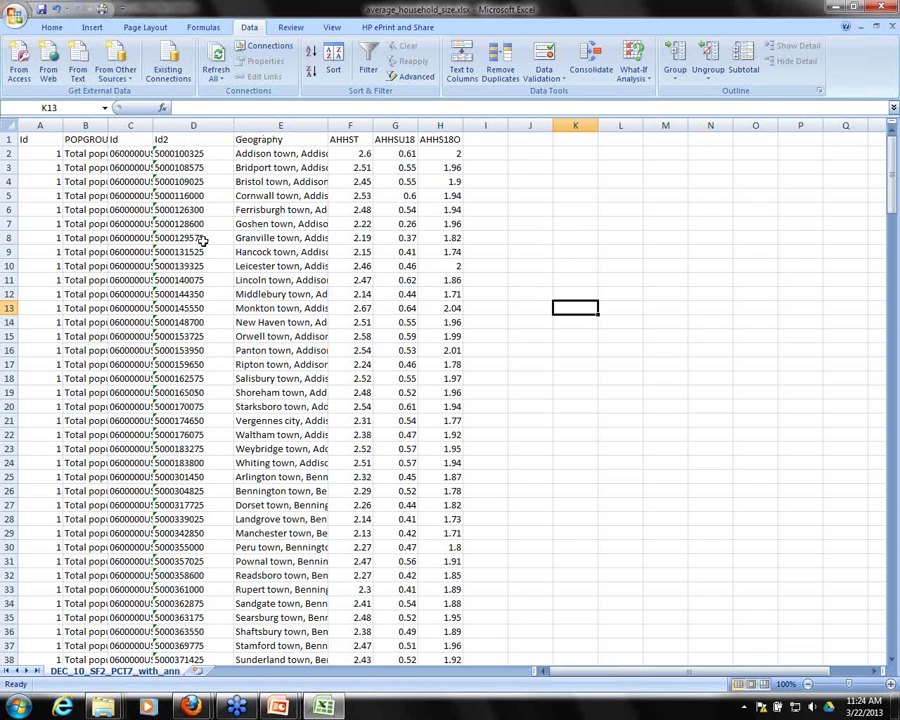
# Step: Close the workbook and clear away the folder and Downloads windows to return to the American FactFinder page in Firefox
pyautogui.click(882, 8)
pyautogui.click(396, 389)
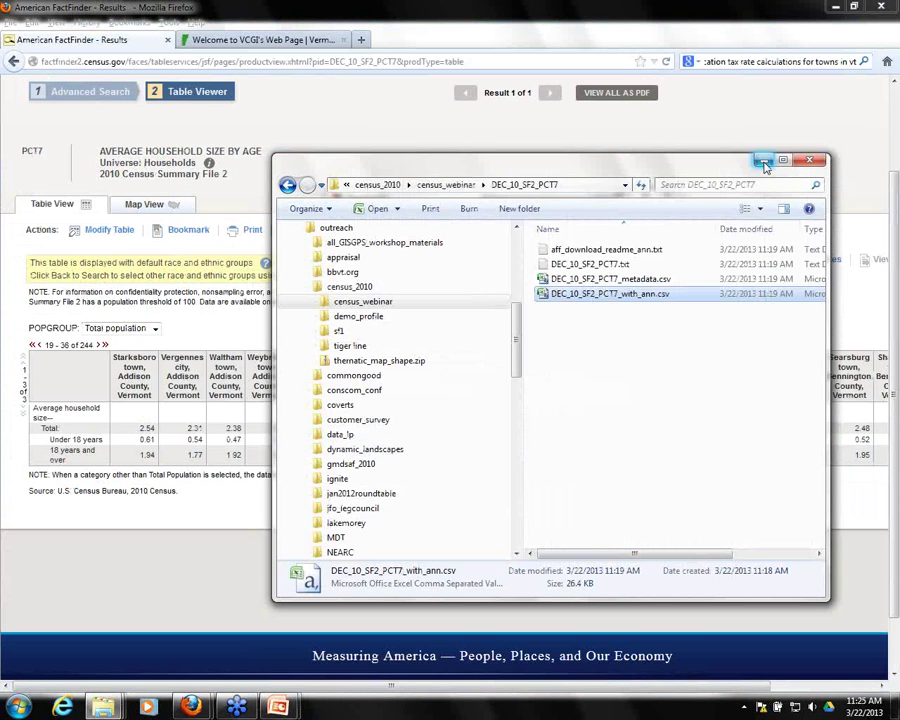
pyautogui.click(764, 163)
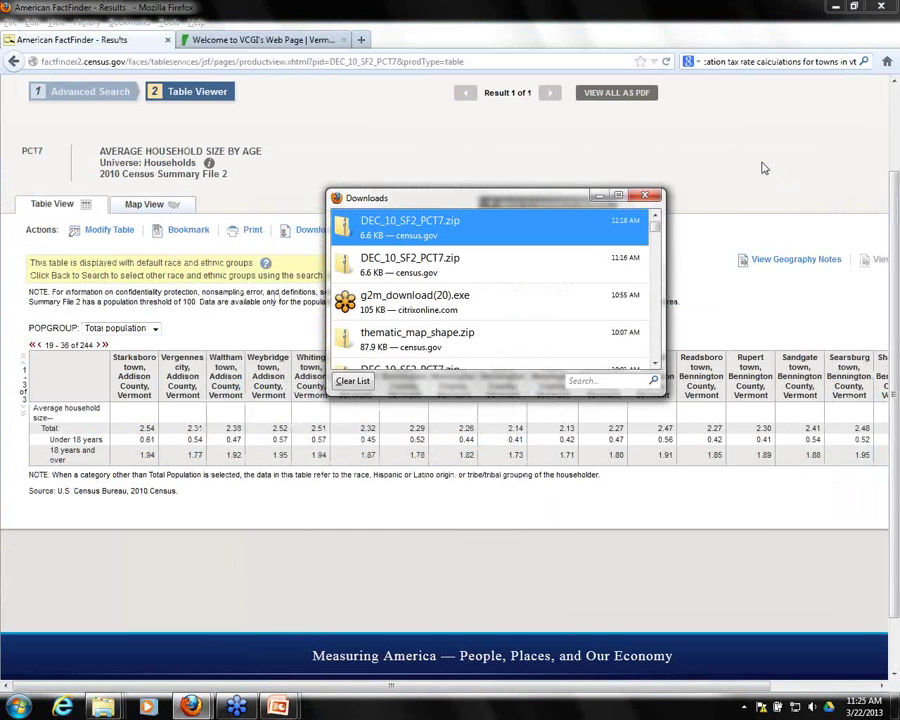
pyautogui.click(860, 7)
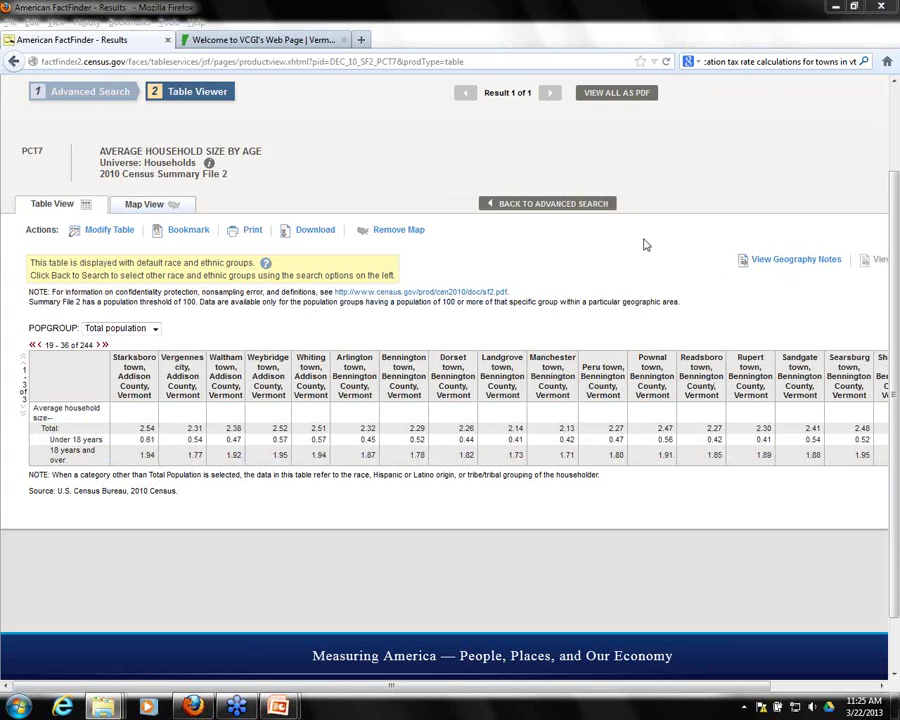
# Step: Search the Vermont Center for Geographic Information's data and imagery by keyword for census layers, and open the details of DemoCensus_COUSUB2010
pyautogui.click(244, 38)
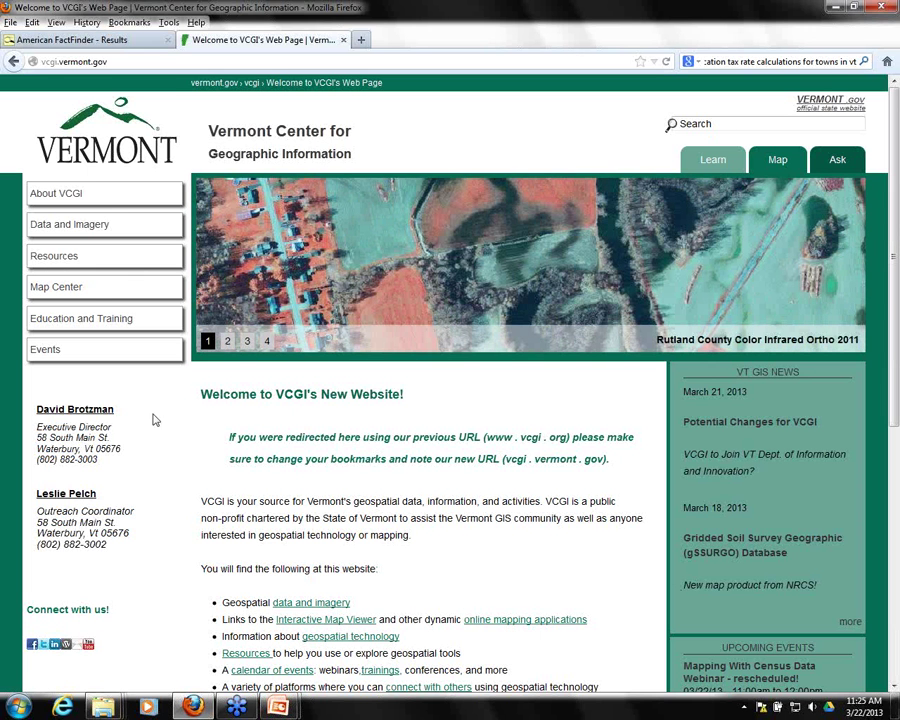
pyautogui.click(43, 228)
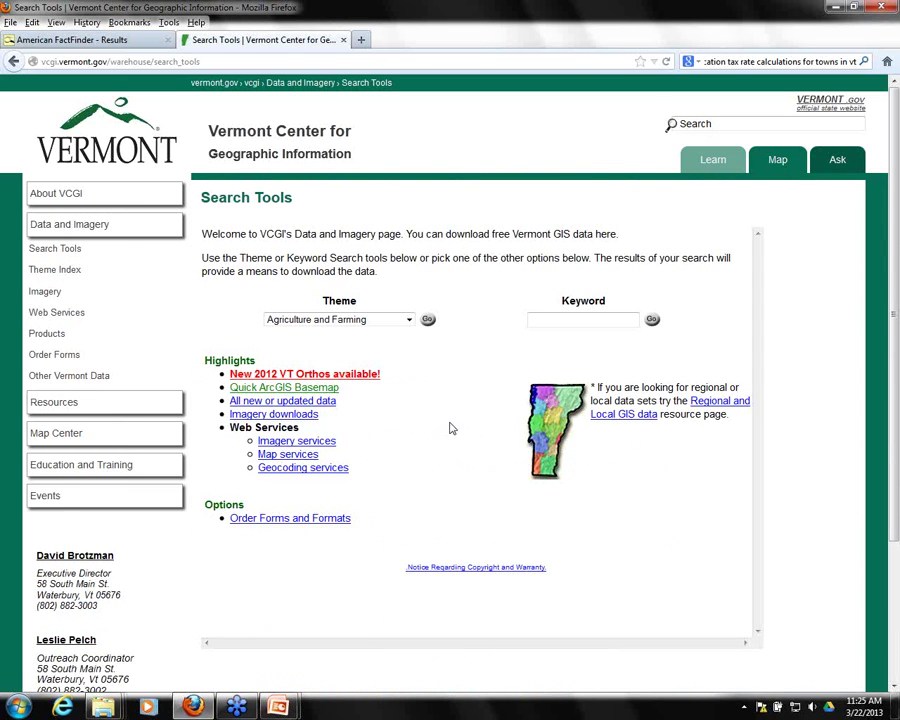
pyautogui.click(568, 318)
pyautogui.click(652, 320)
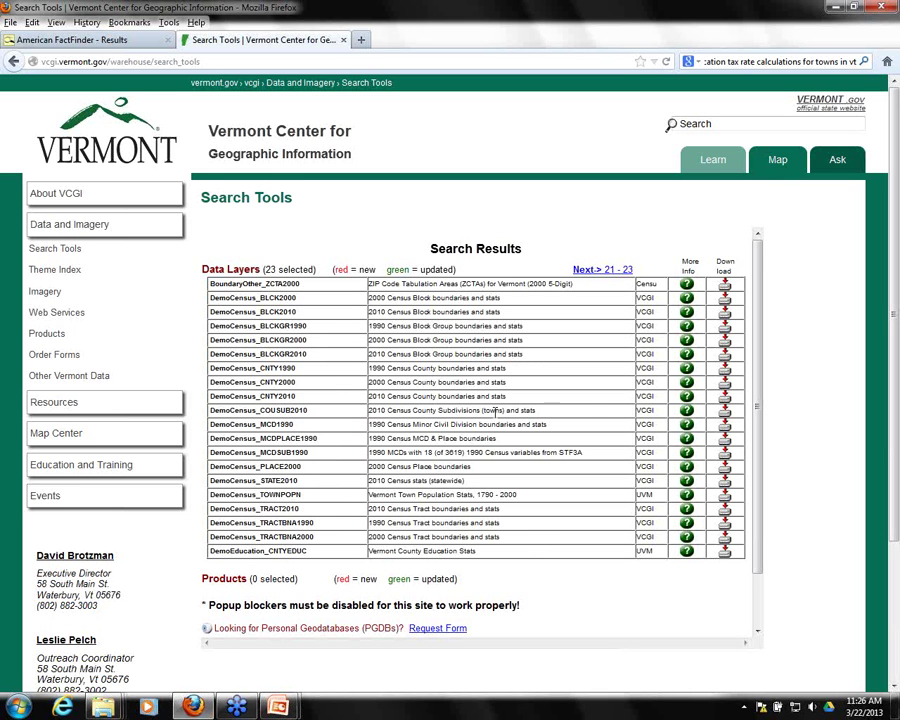
pyautogui.click(687, 417)
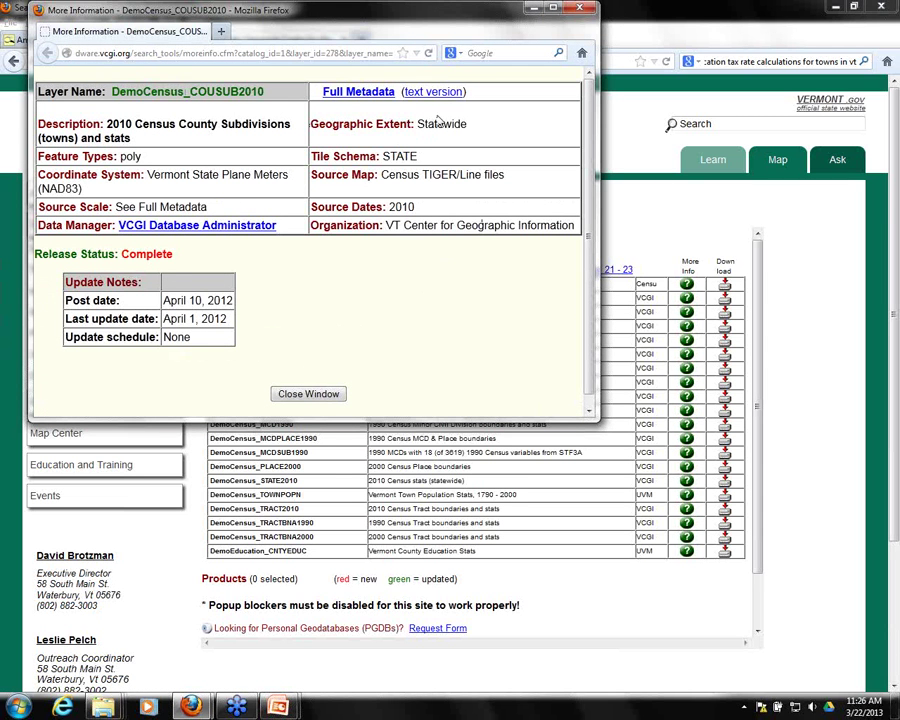
# Step: Open the full metadata of the DemoCensus_COUSUB2010 layer in a maximized window and look over its sections
pyautogui.click(324, 92)
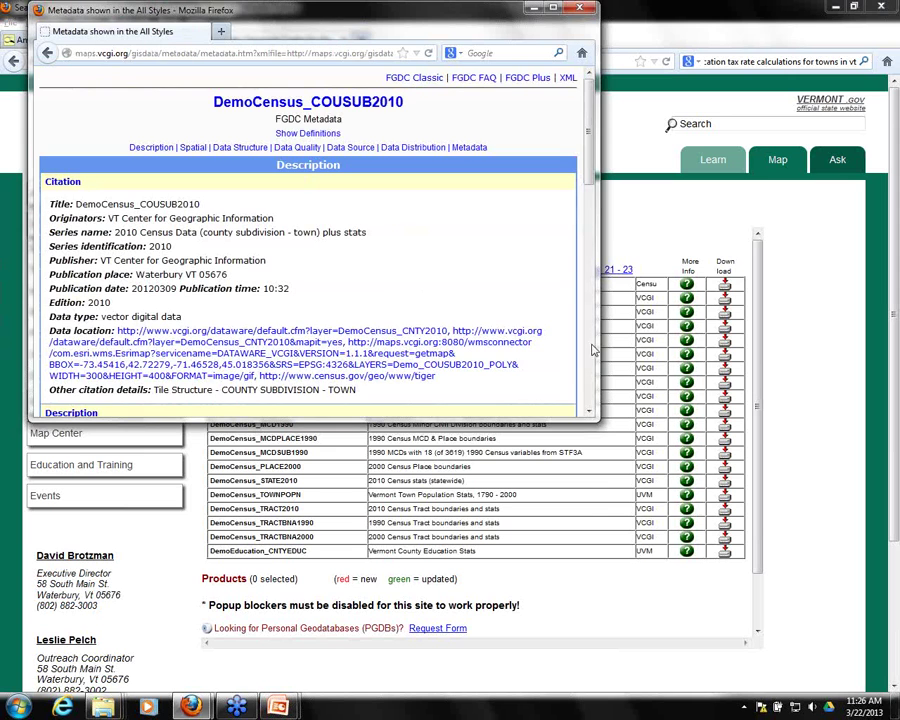
pyautogui.click(556, 9)
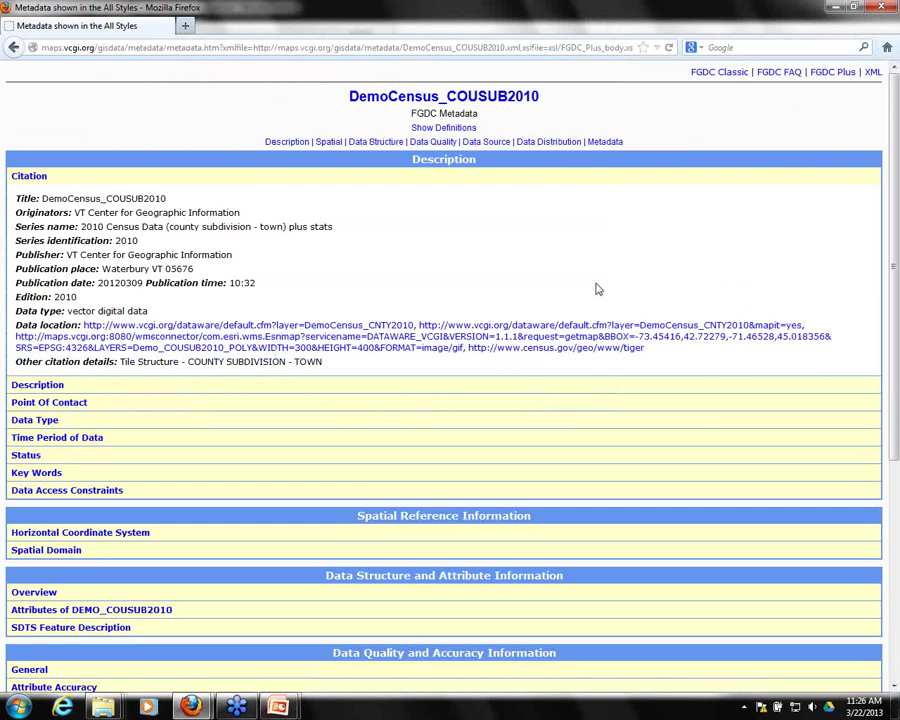
pyautogui.scroll(-3, 722, 448)
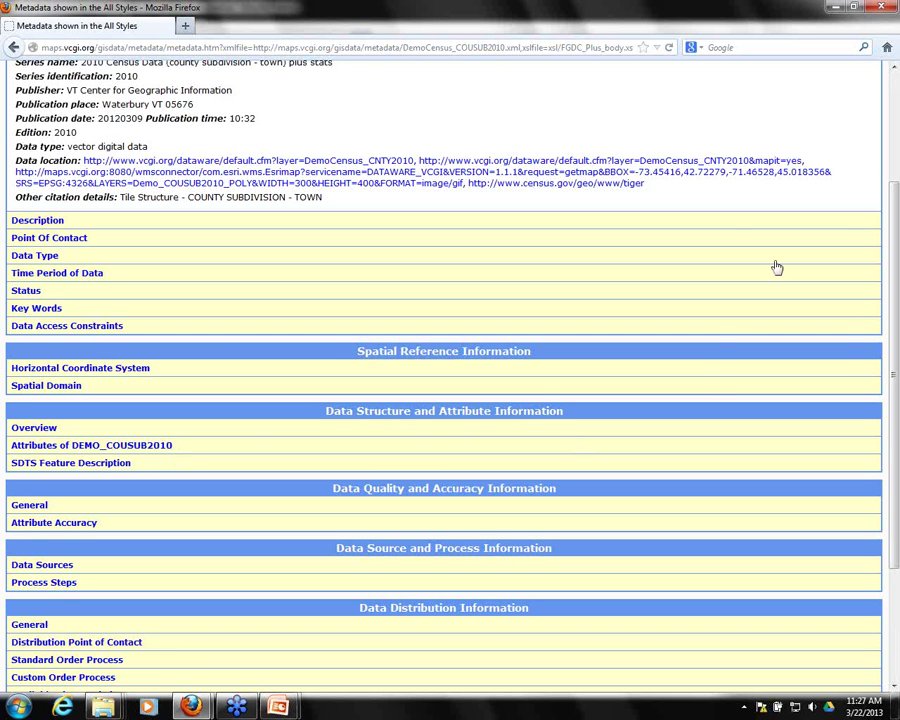
pyautogui.moveTo(894, 430); pyautogui.dragTo(898, 240)
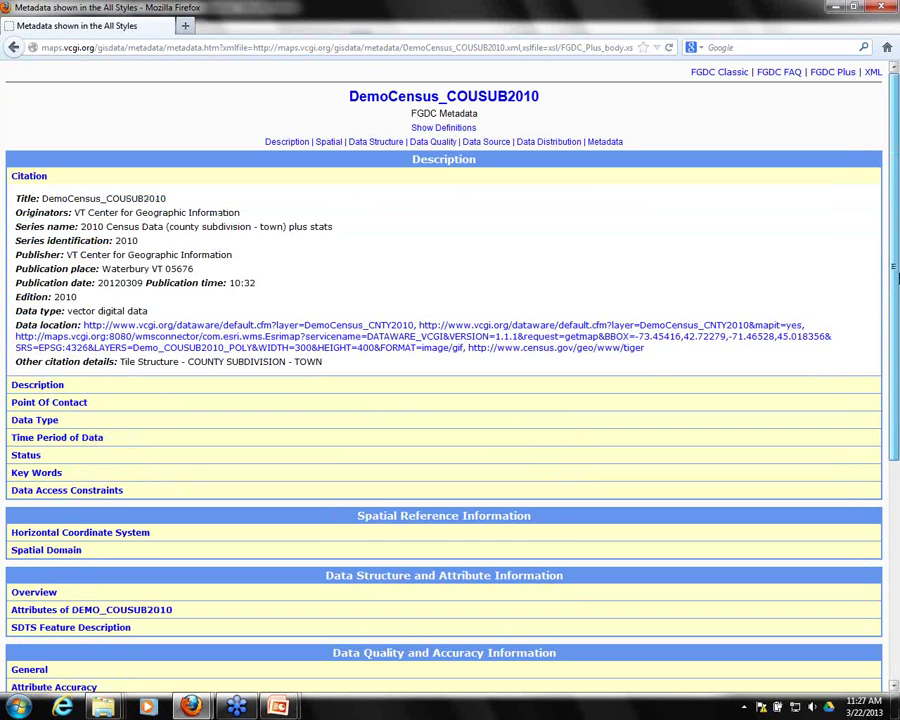
pyautogui.scroll(-3, 468, 438)
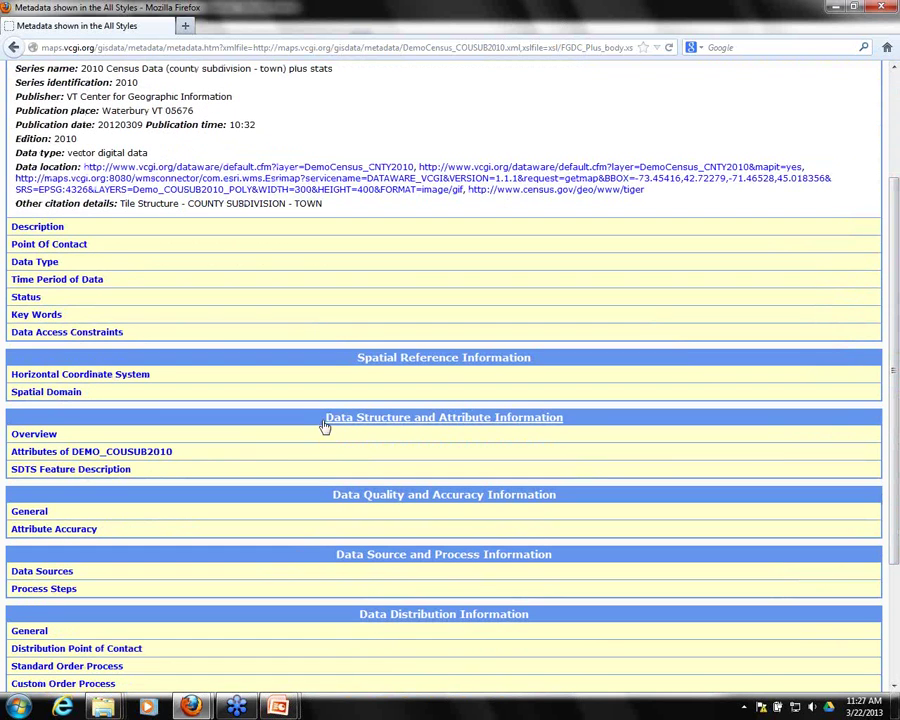
# Step: Expand the attribute list of DEMO_COUSUB2010 and show the definition of GEOID10
pyautogui.click(87, 452)
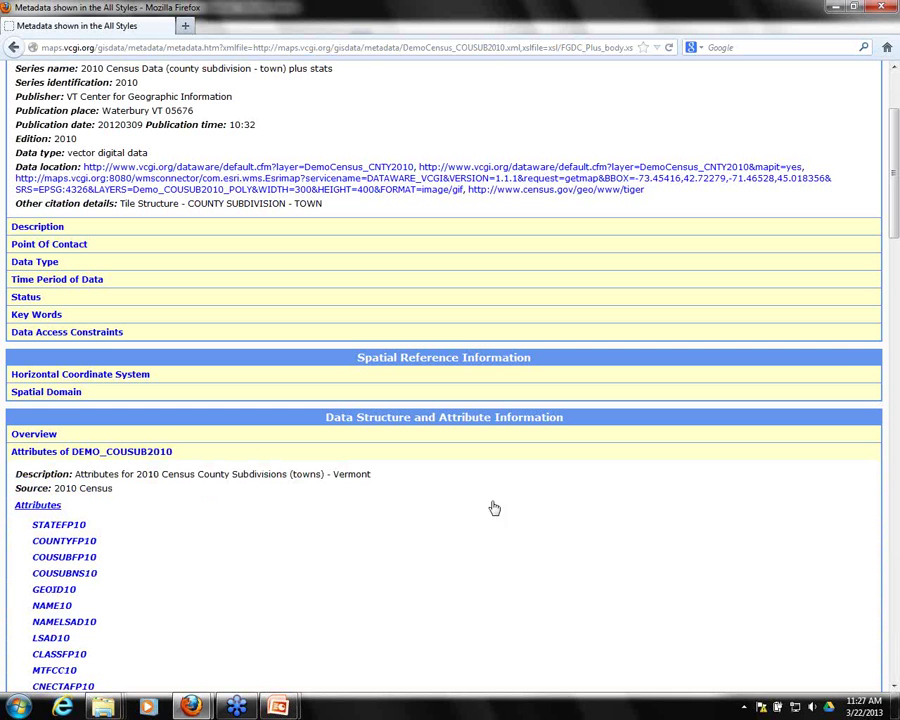
pyautogui.moveTo(897, 125); pyautogui.dragTo(897, 208)
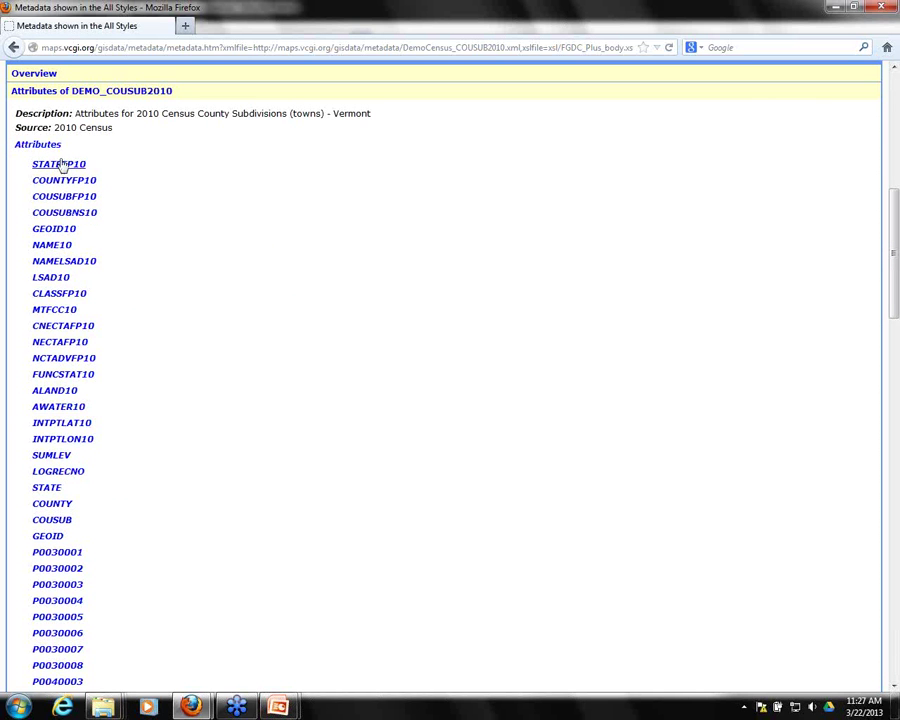
pyautogui.click(52, 229)
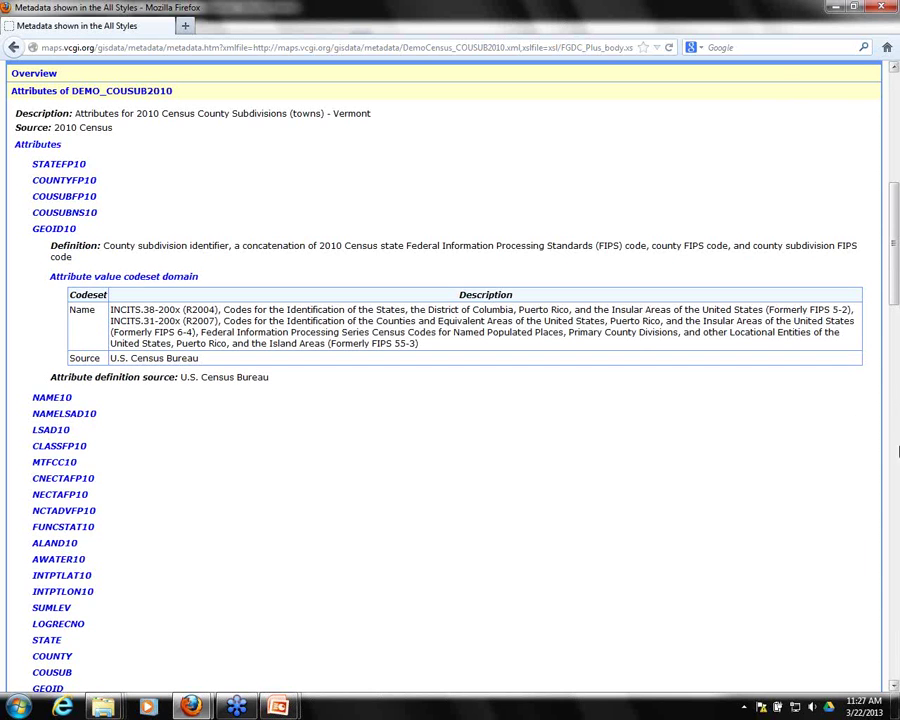
# Step: Show the definitions of the attributes P0030001 through P0030007 in the attribute list
pyautogui.click(893, 686)
pyautogui.scroll(-4, 628, 484)
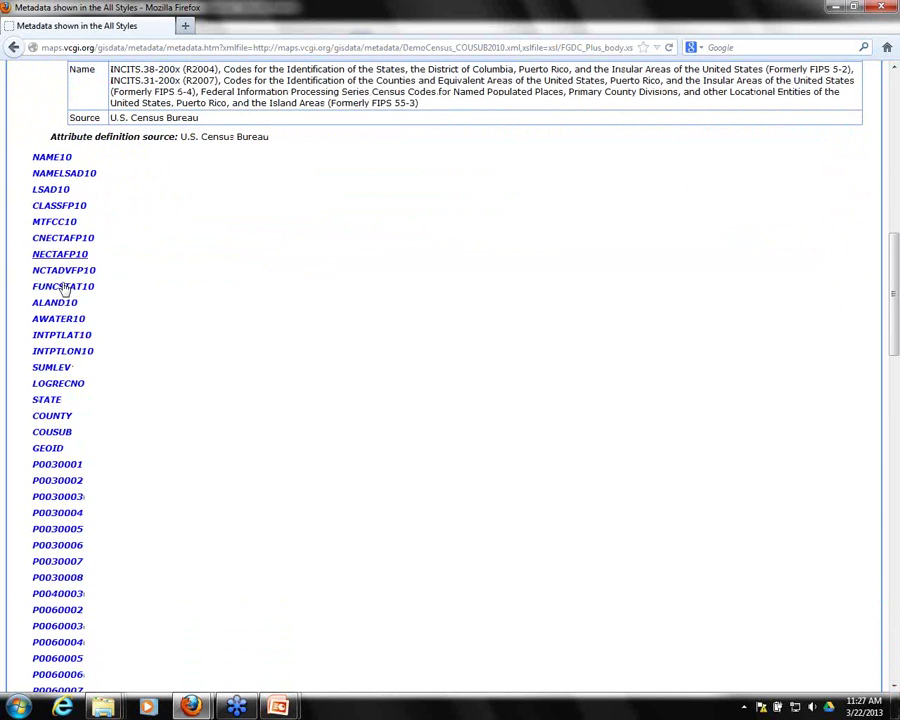
pyautogui.scroll(-3, 893, 690)
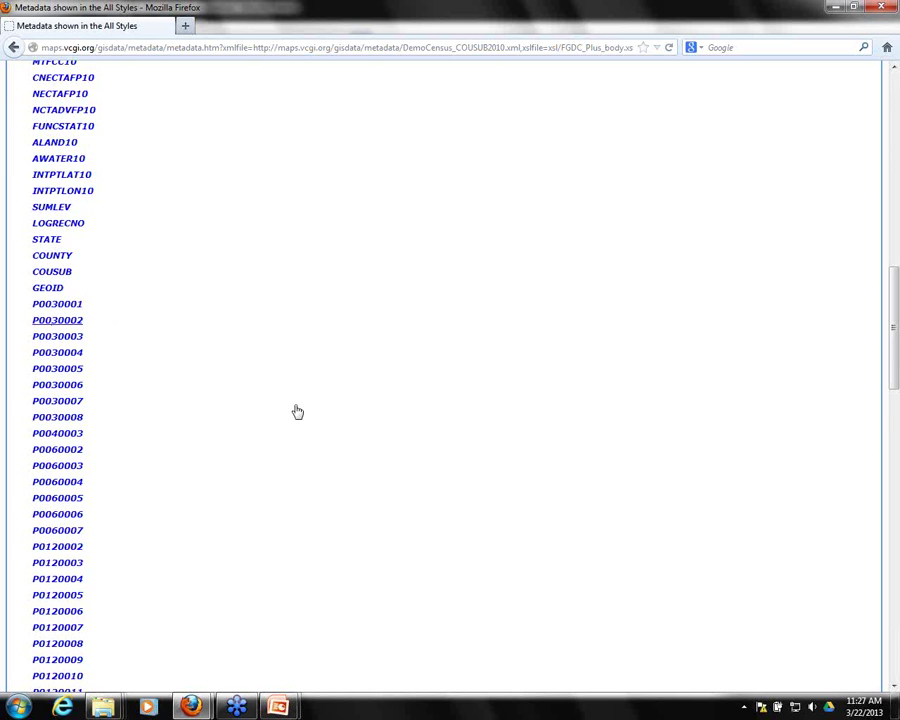
pyautogui.click(893, 688)
pyautogui.click(893, 688)
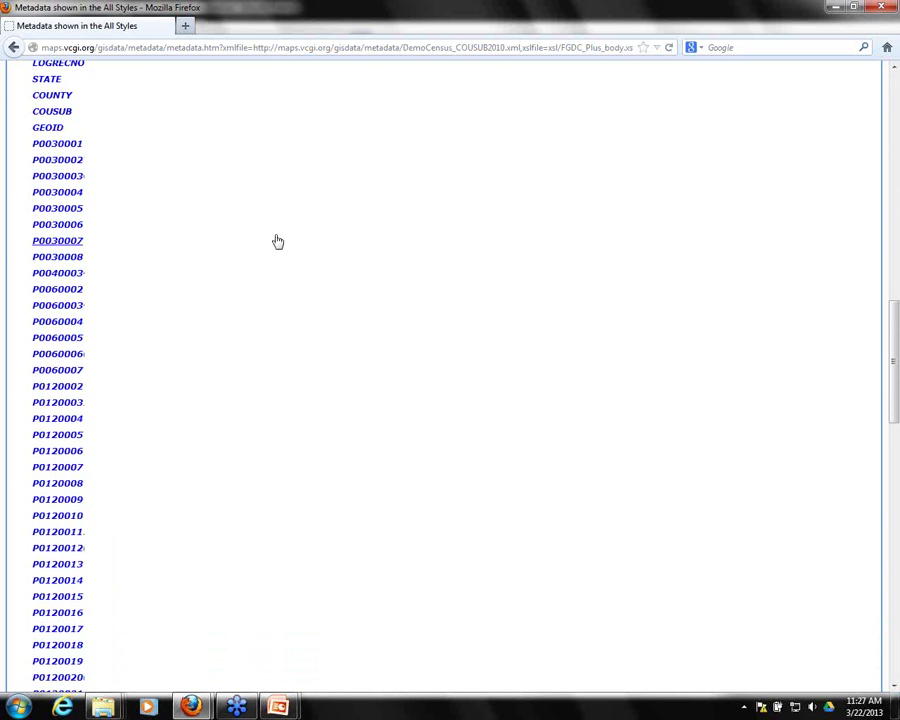
pyautogui.click(71, 146)
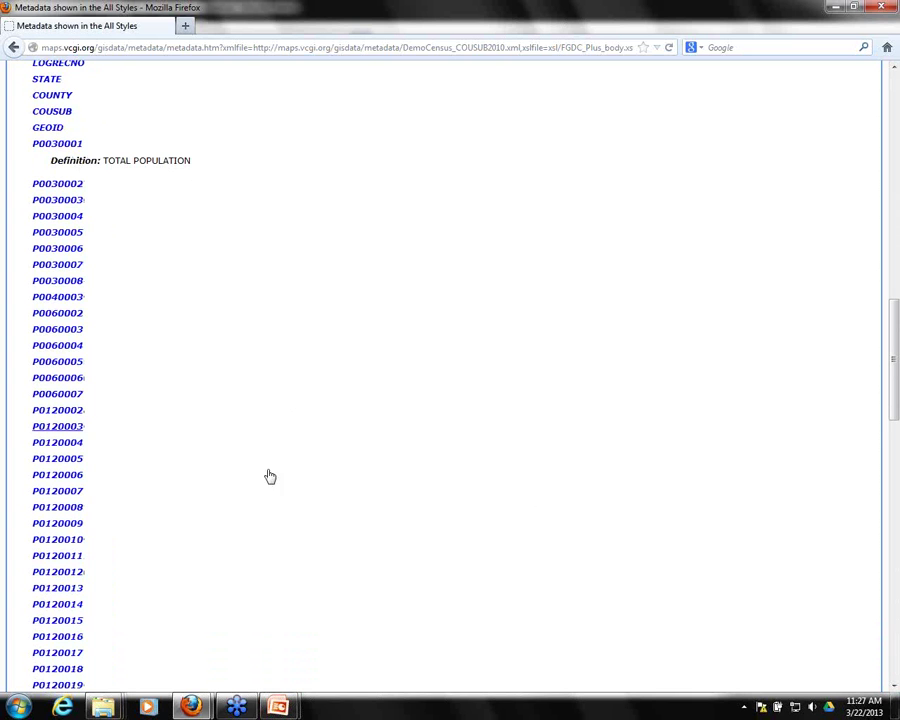
pyautogui.click(60, 187)
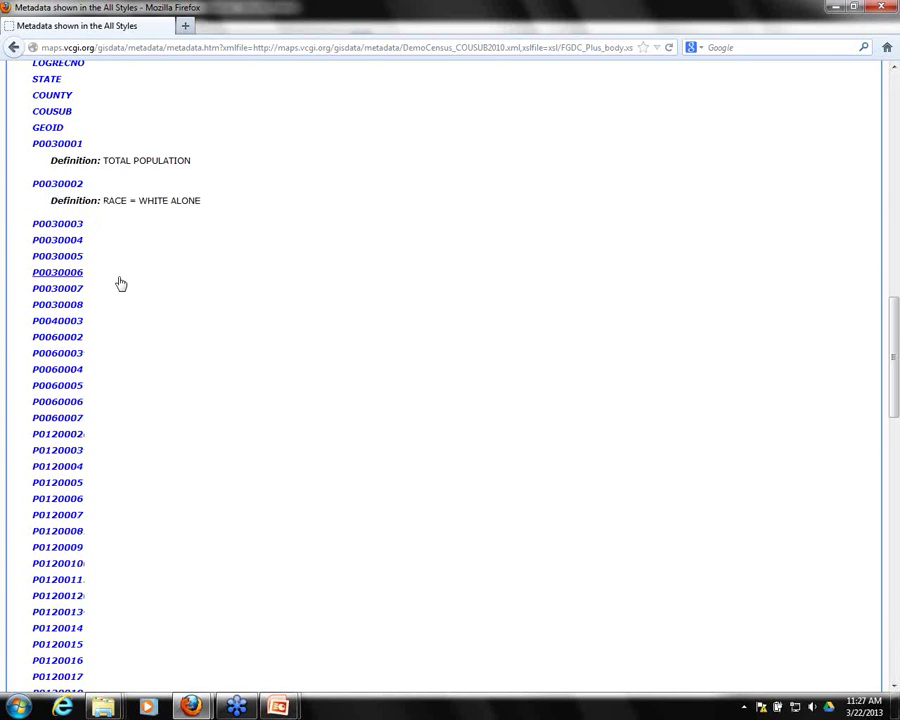
pyautogui.click(60, 226)
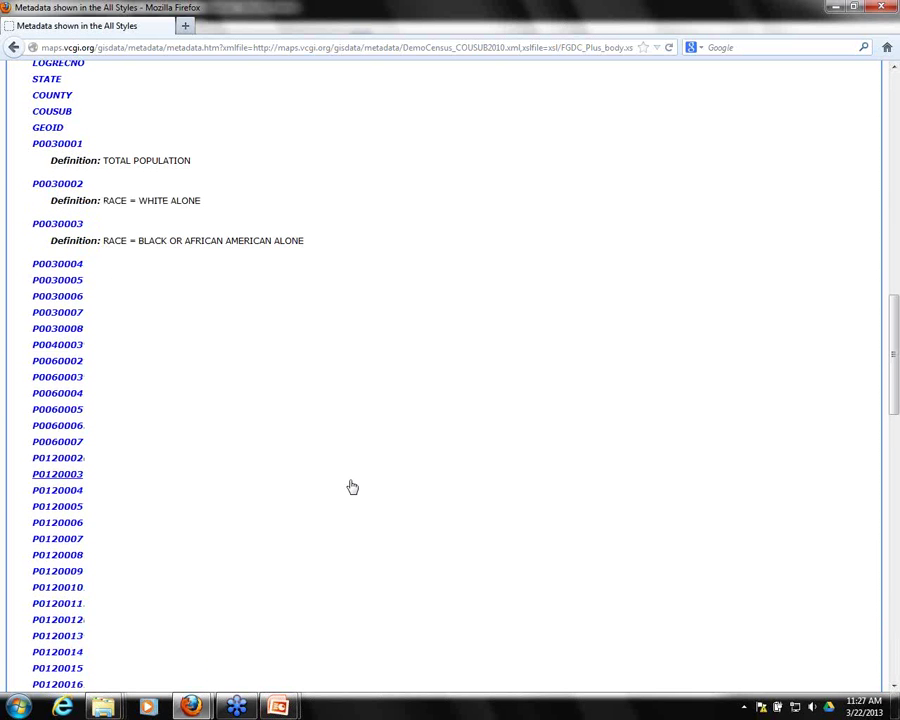
pyautogui.click(46, 265)
pyautogui.click(66, 305)
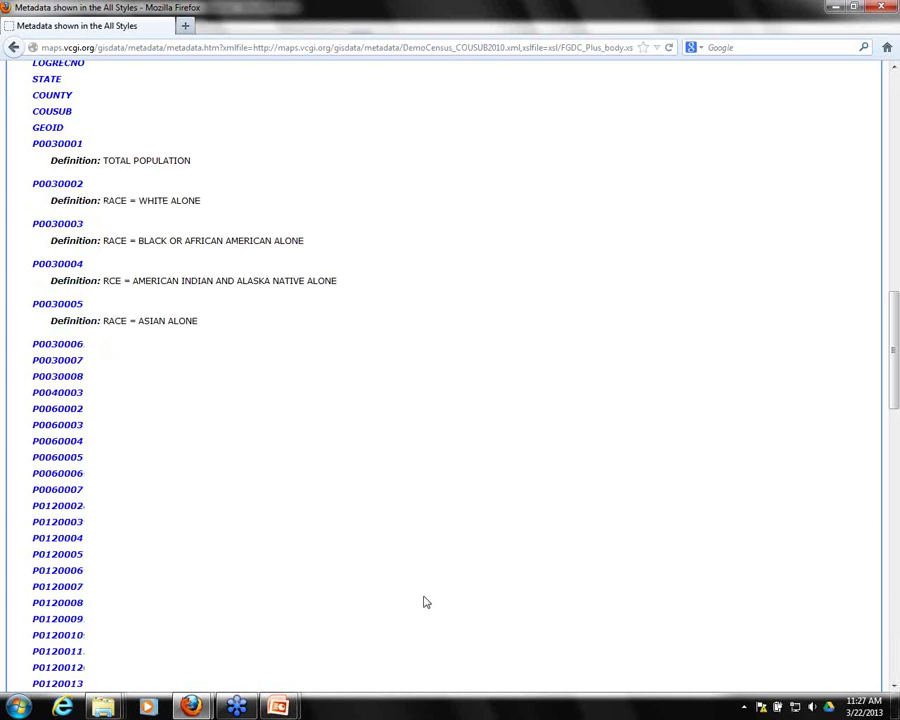
pyautogui.click(66, 345)
pyautogui.click(76, 386)
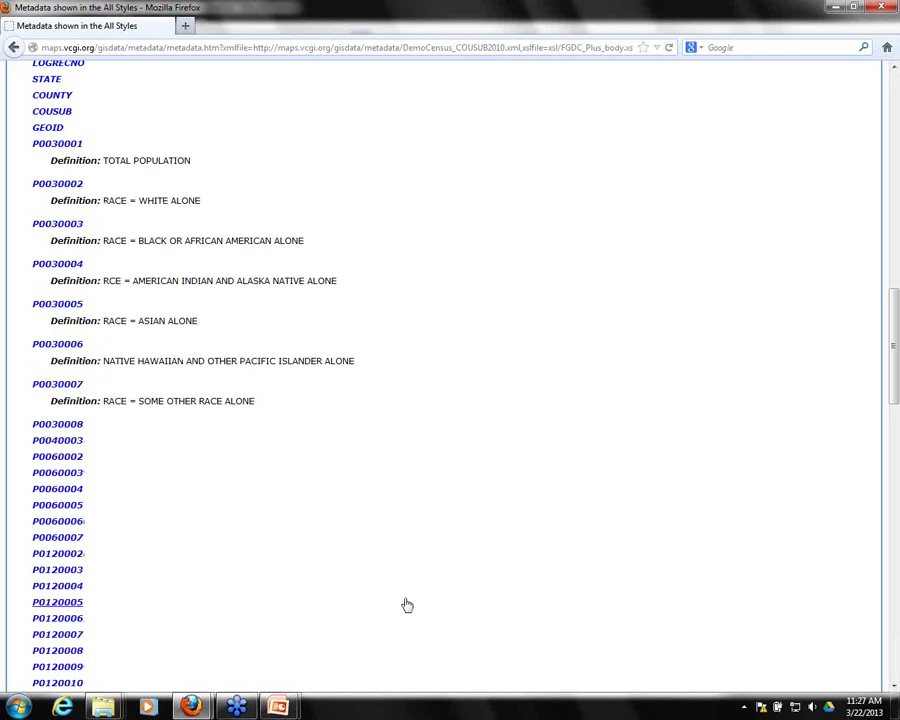
# Step: Show the definitions of the attributes P0060004 and P0120009
pyautogui.scroll(-5, 895, 688)
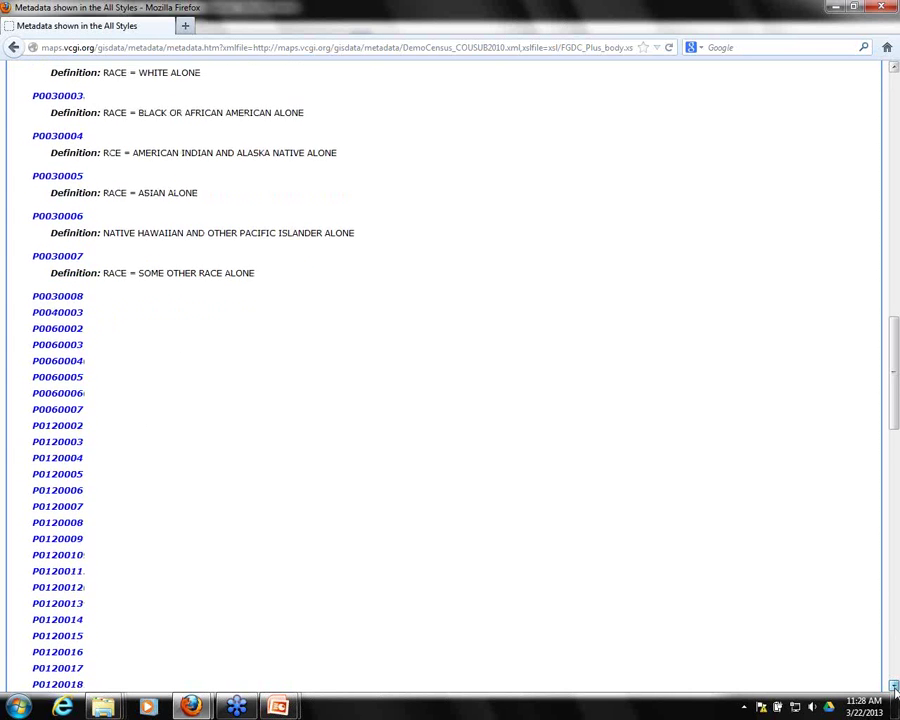
pyautogui.click(55, 212)
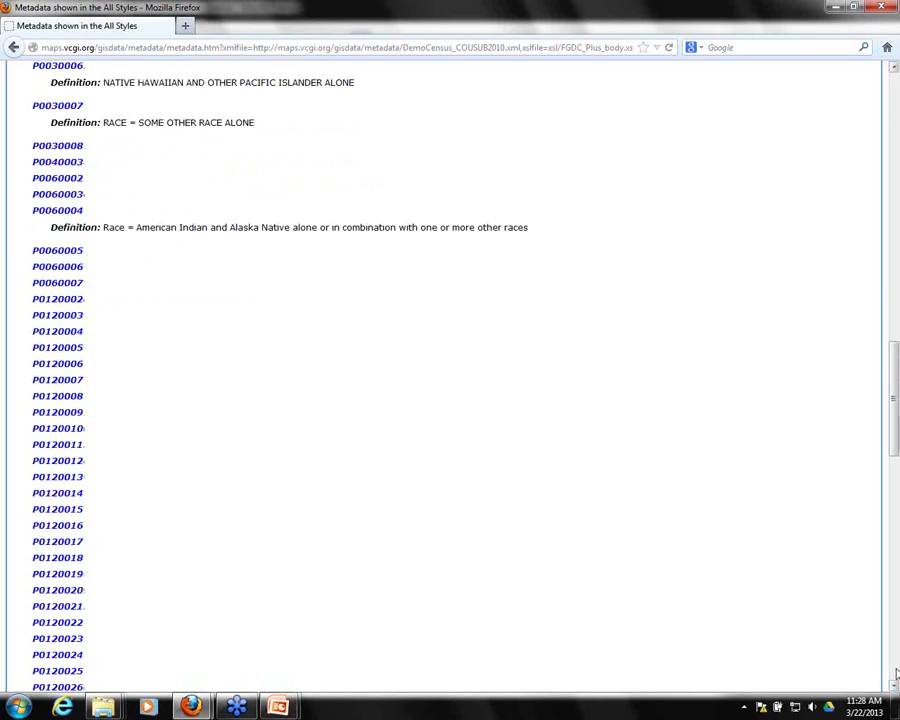
pyautogui.scroll(4, 894, 68)
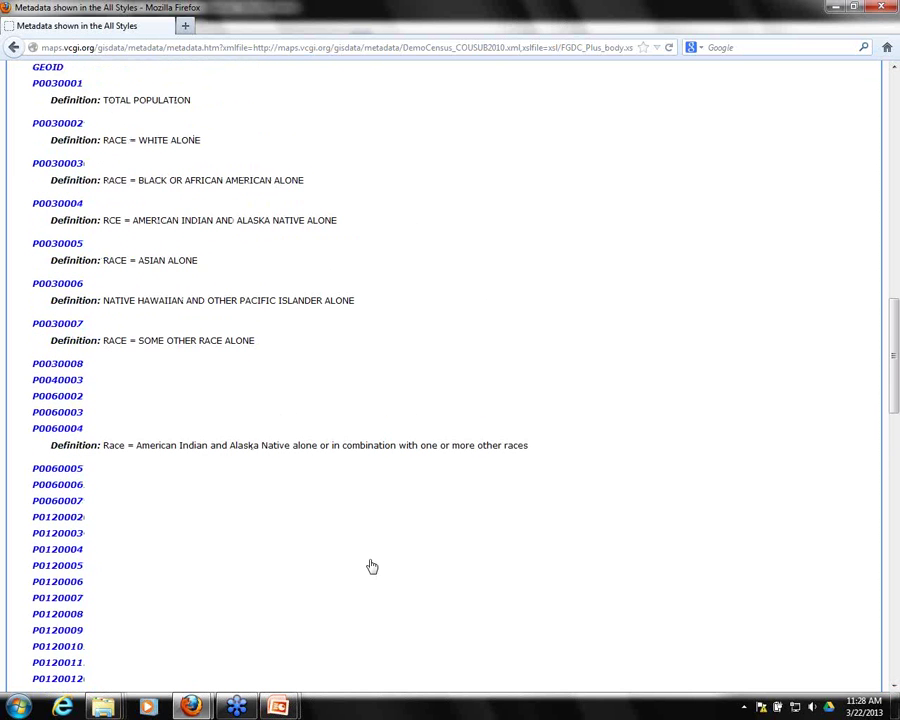
pyautogui.click(75, 631)
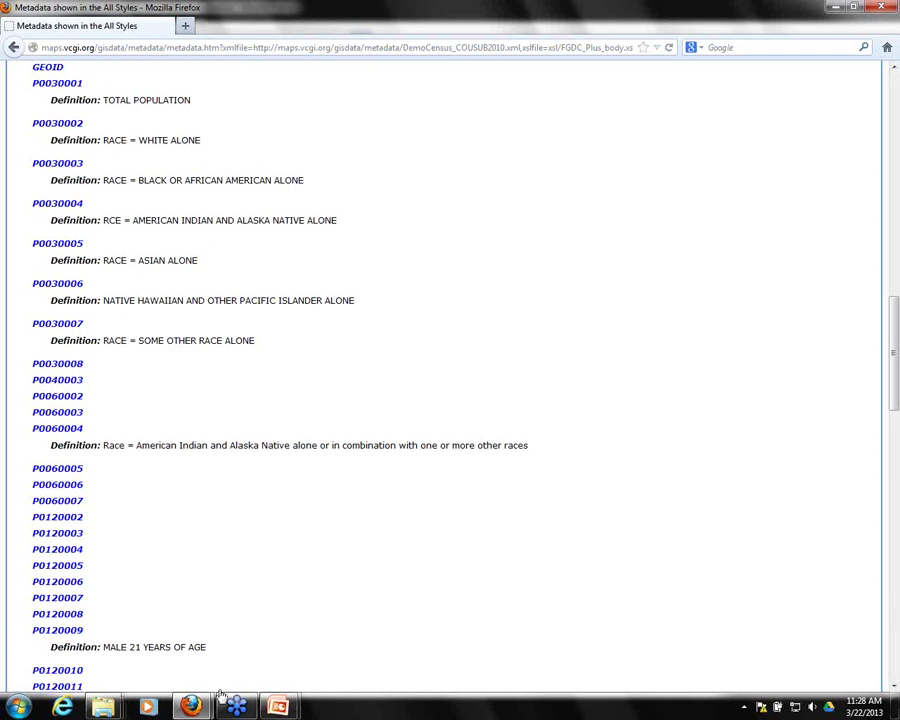
# Step: Show the definitions of the attributes P0120002 through P0120005
pyautogui.scroll(-5, 895, 688)
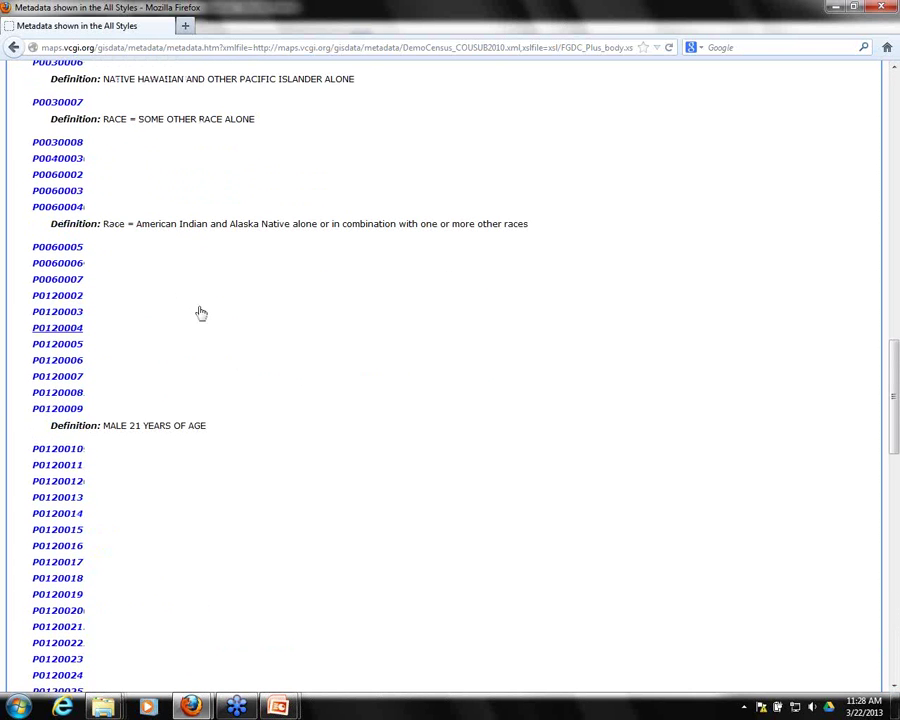
pyautogui.click(76, 296)
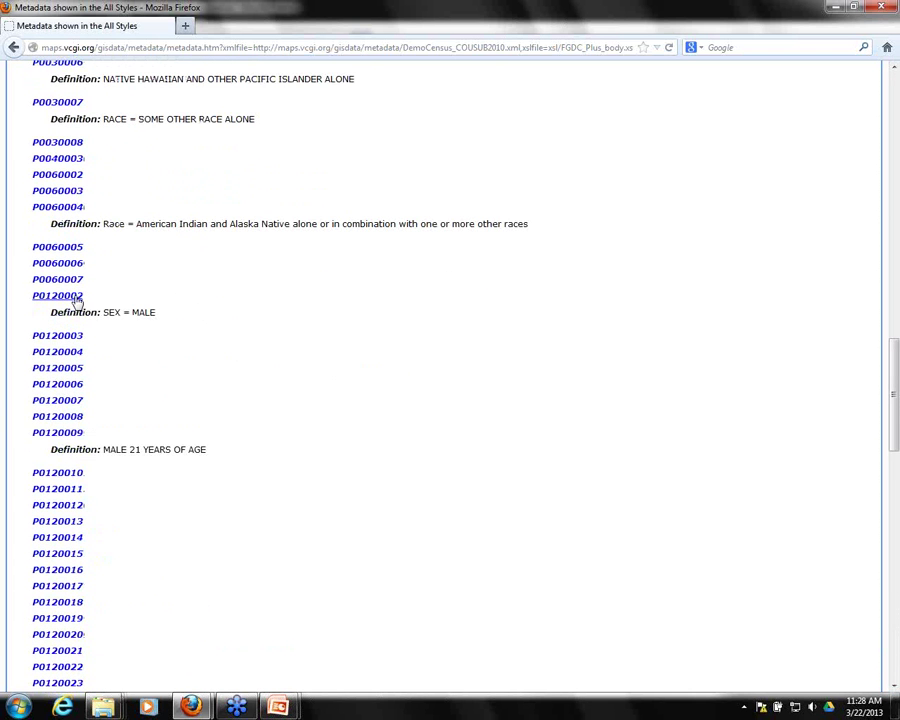
pyautogui.click(42, 336)
pyautogui.click(64, 376)
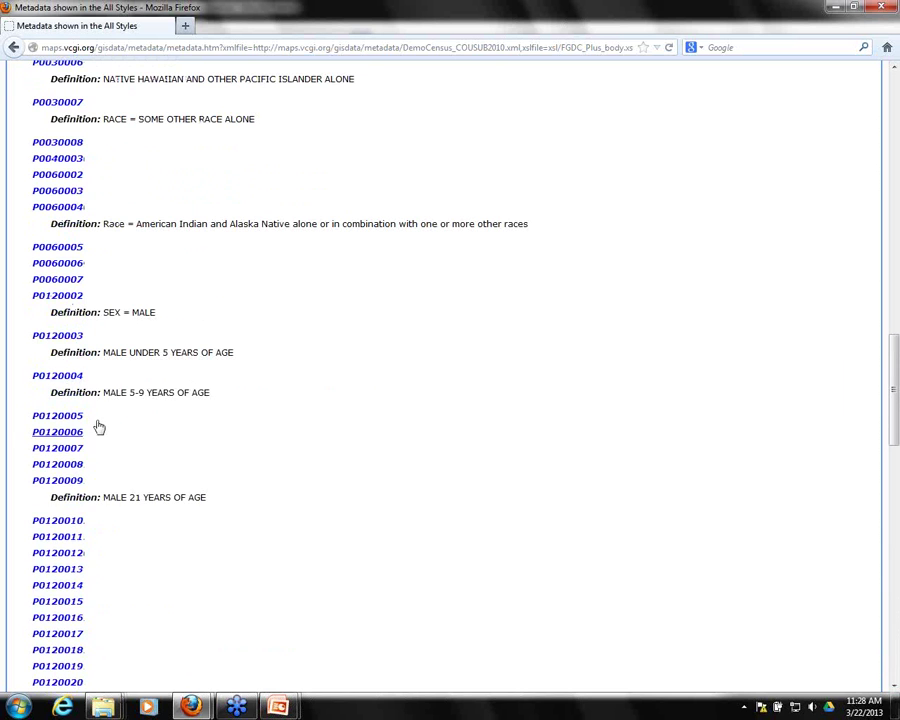
pyautogui.click(78, 416)
# Step: Show the definitions of the attributes P0120030 and P0120048 further down the list
pyautogui.scroll(-8, 895, 688)
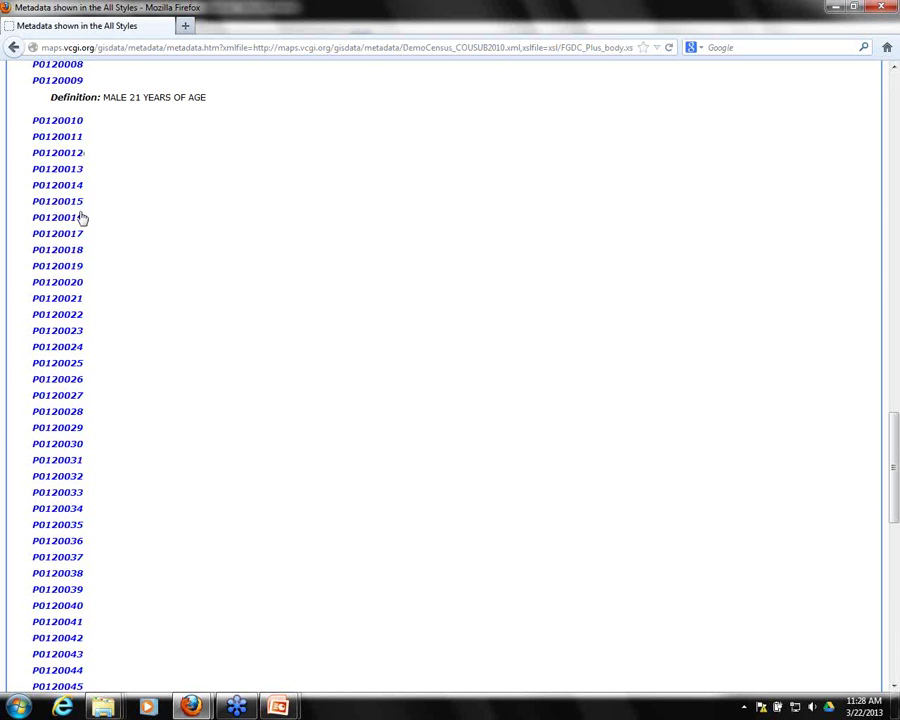
pyautogui.click(62, 446)
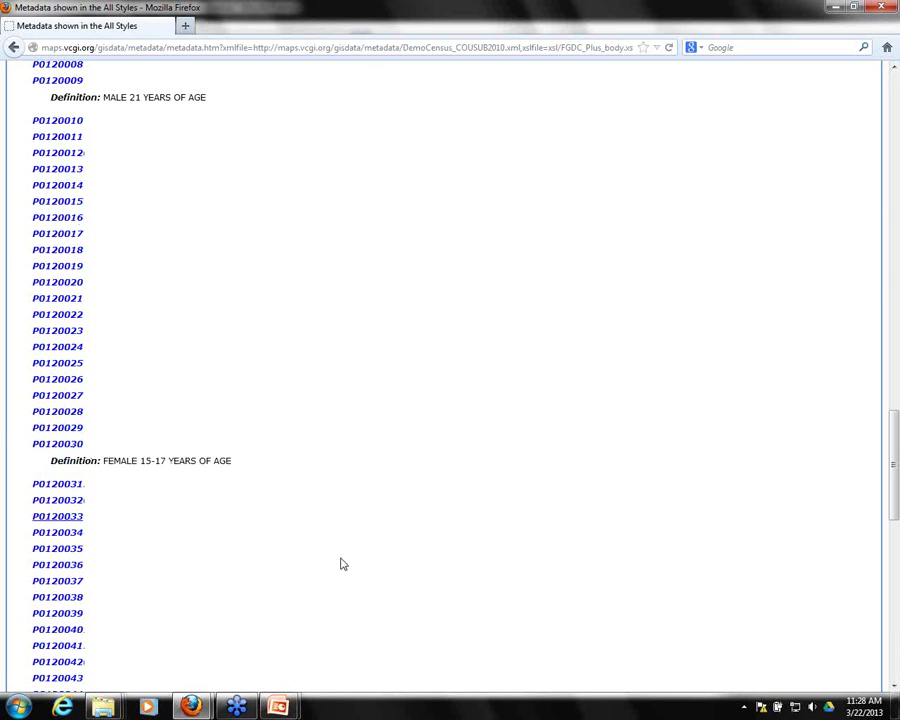
pyautogui.click(893, 687)
pyautogui.scroll(-6, 893, 690)
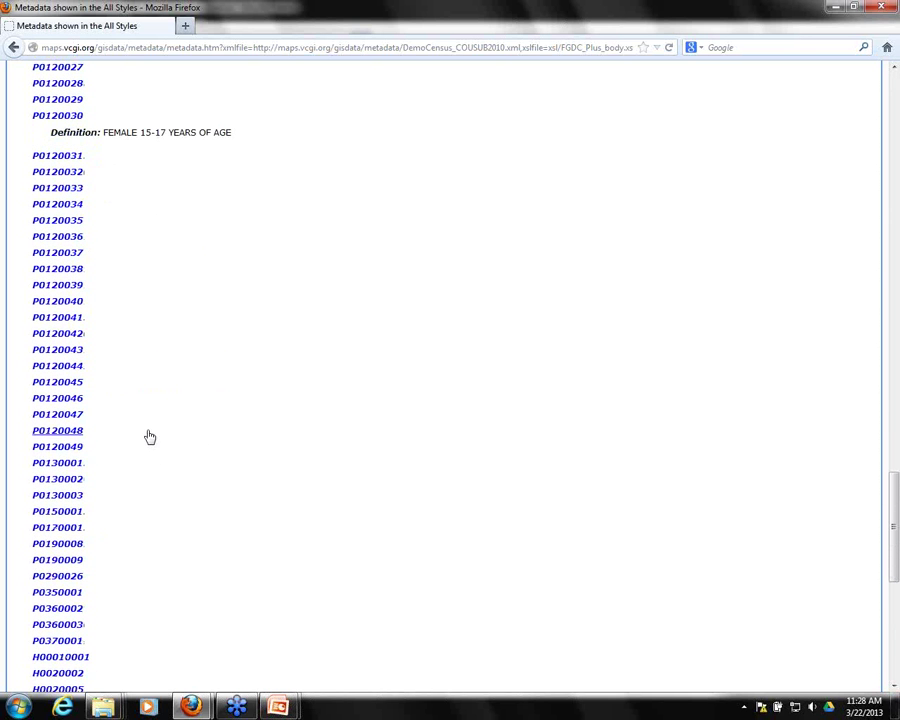
pyautogui.click(64, 432)
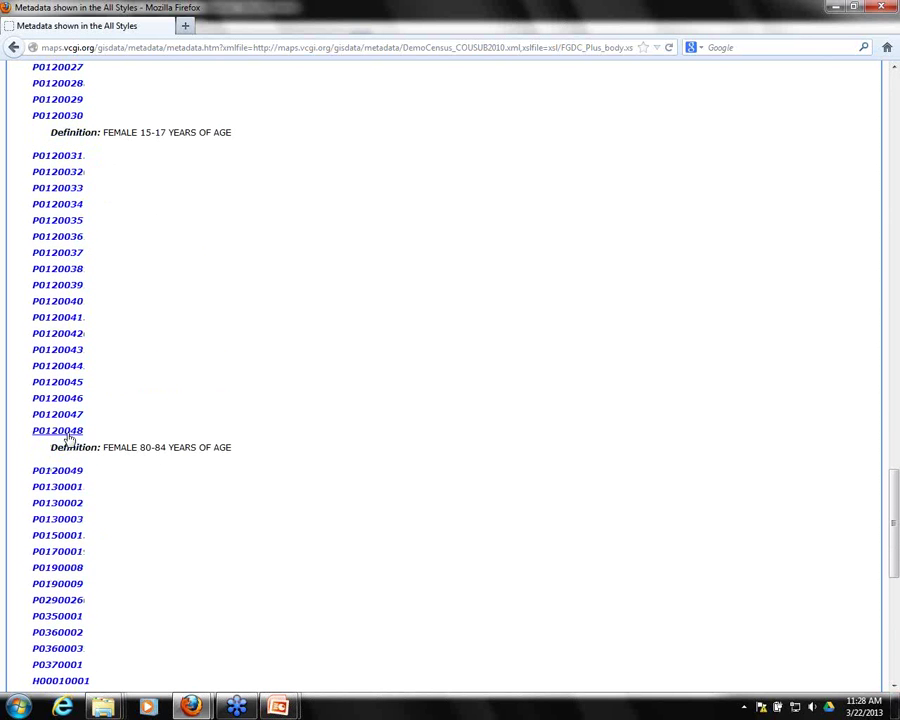
# Step: Show the definitions of P0170001, P0130003, P0130001, P0130002 and P0150001
pyautogui.click(66, 550)
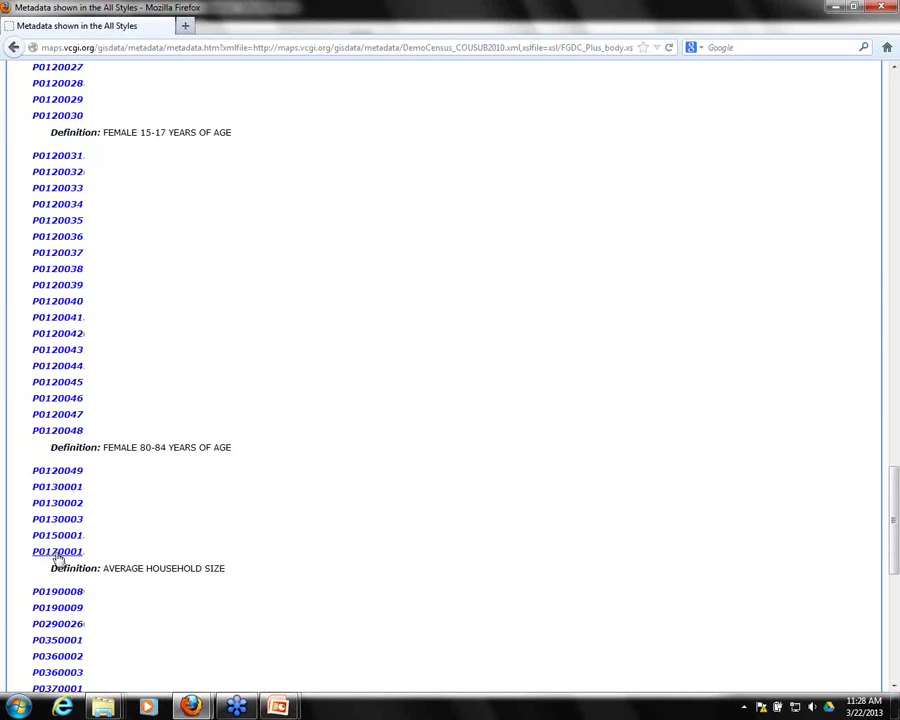
pyautogui.click(40, 519)
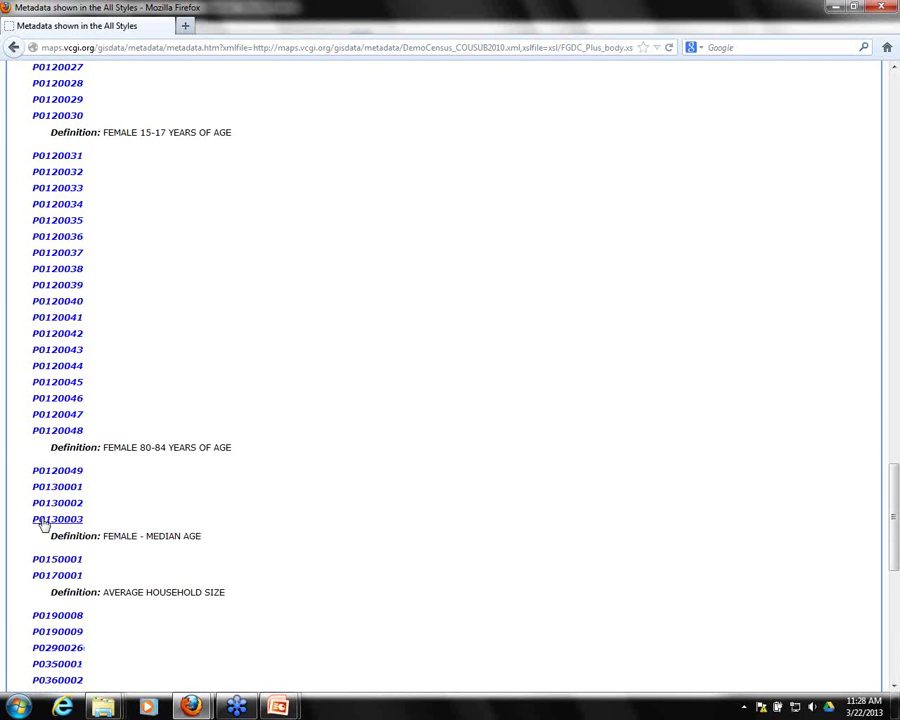
pyautogui.click(46, 487)
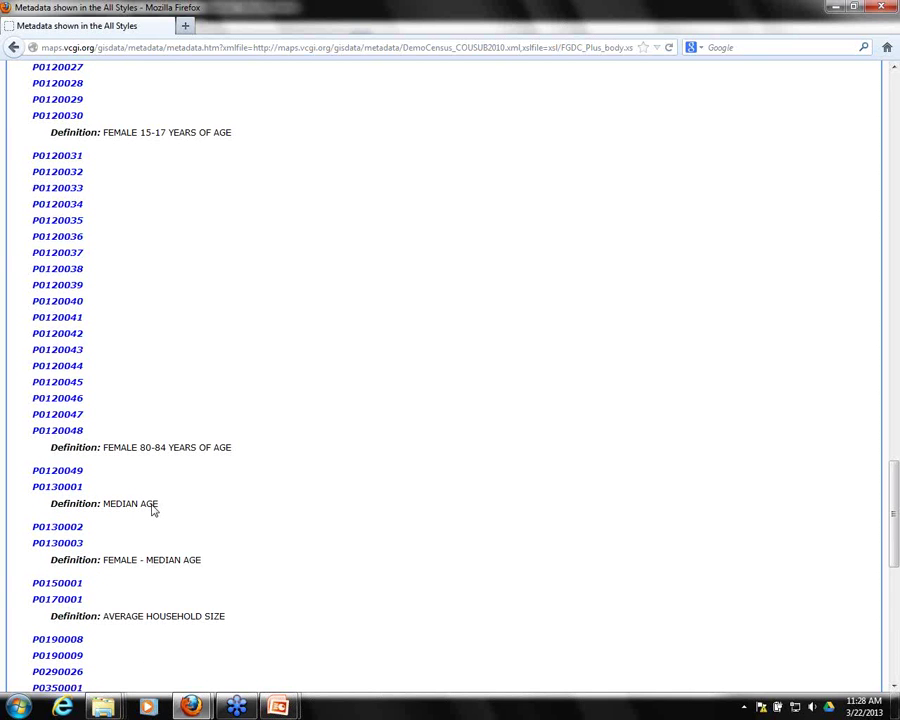
pyautogui.click(57, 527)
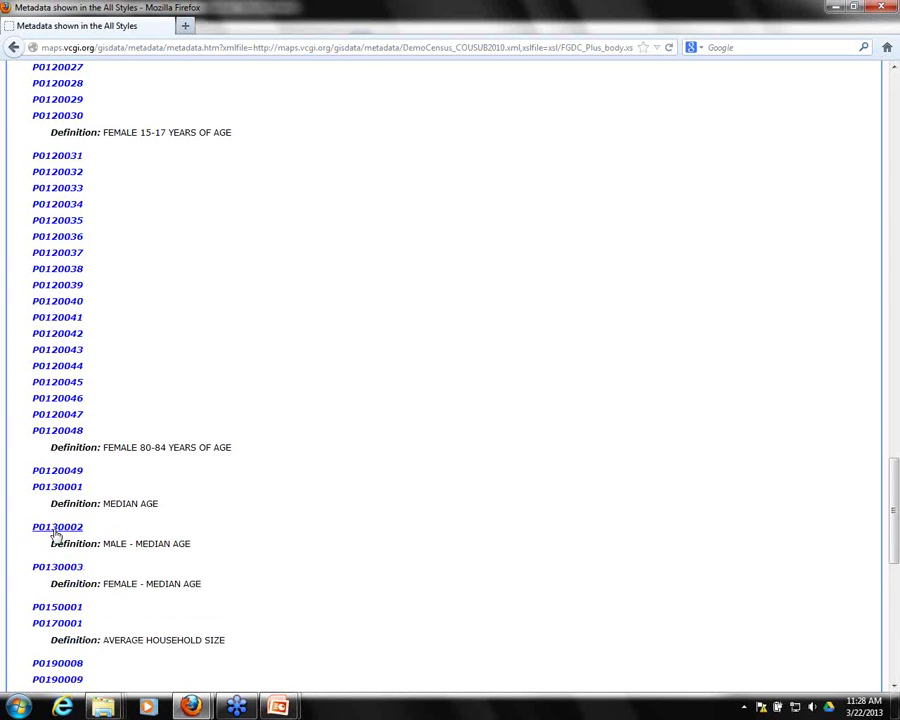
pyautogui.click(70, 607)
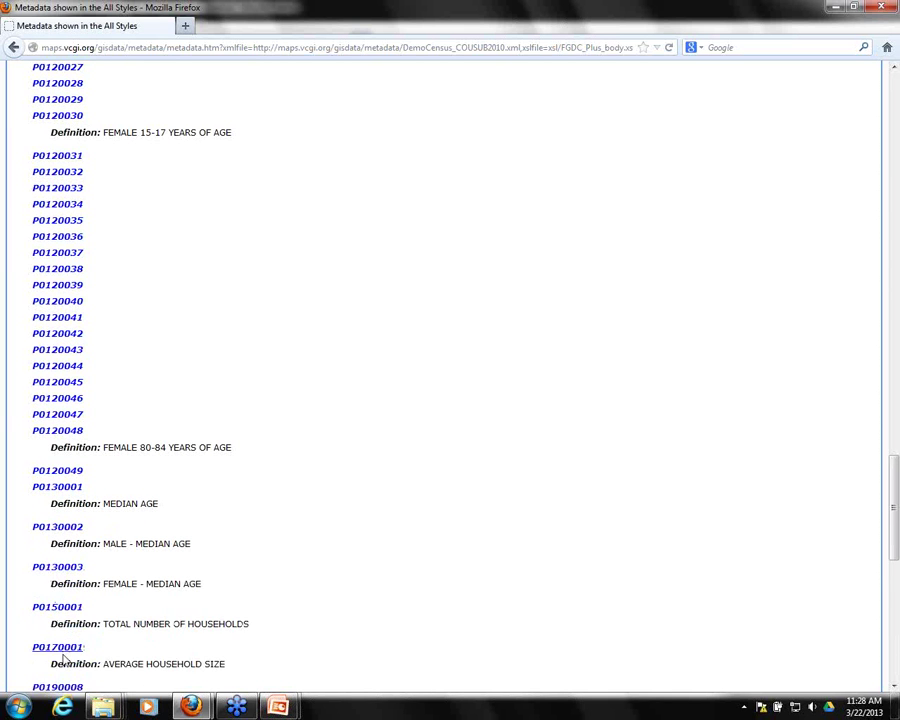
# Step: Show the definitions of the attributes P0190008 and P0190009 near the end of the list
pyautogui.scroll(-5, 860, 660)
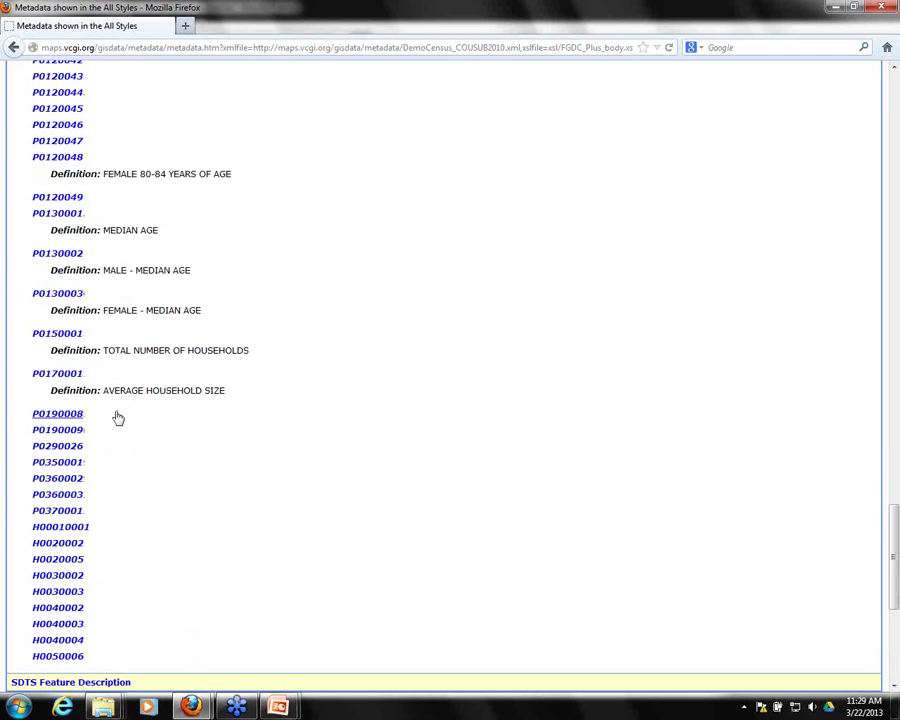
pyautogui.click(36, 413)
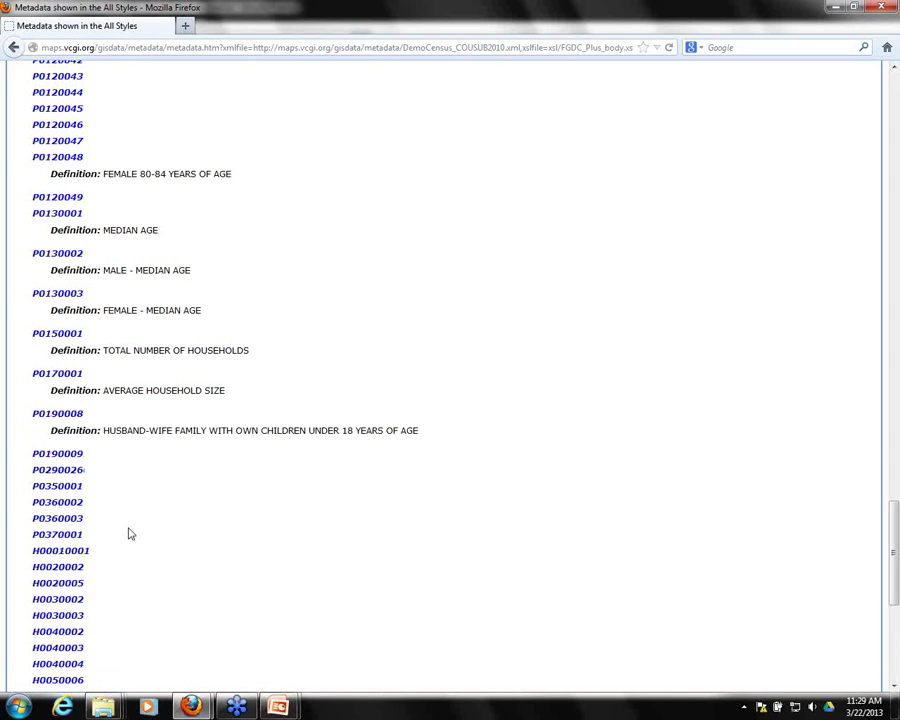
pyautogui.click(60, 453)
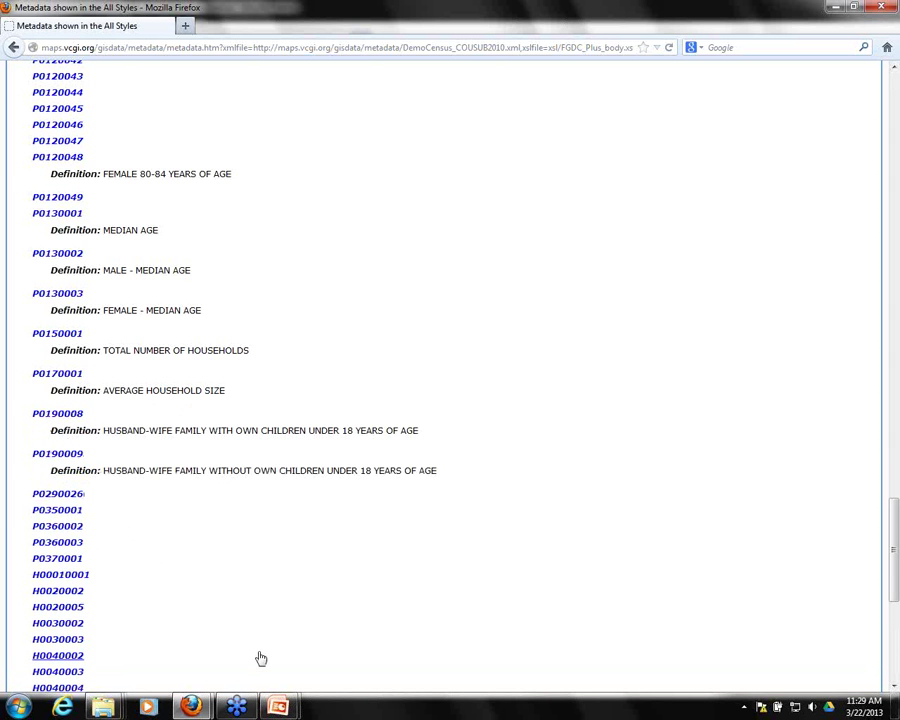
# Step: Show the definitions of the attributes P0290026, H00010001, H0020002 and H0020005
pyautogui.click(70, 495)
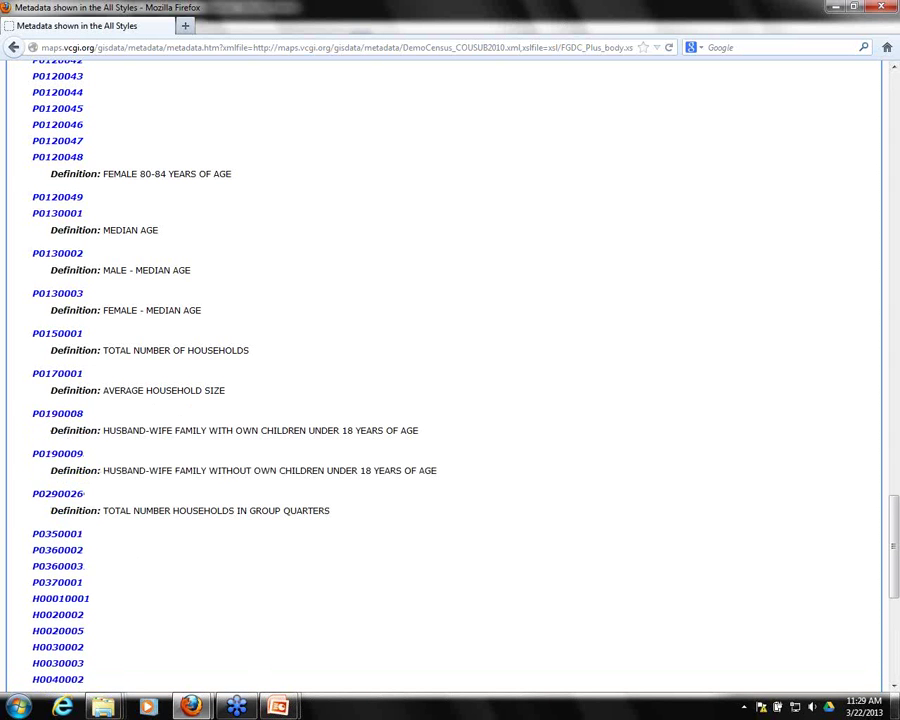
pyautogui.scroll(-4, 894, 688)
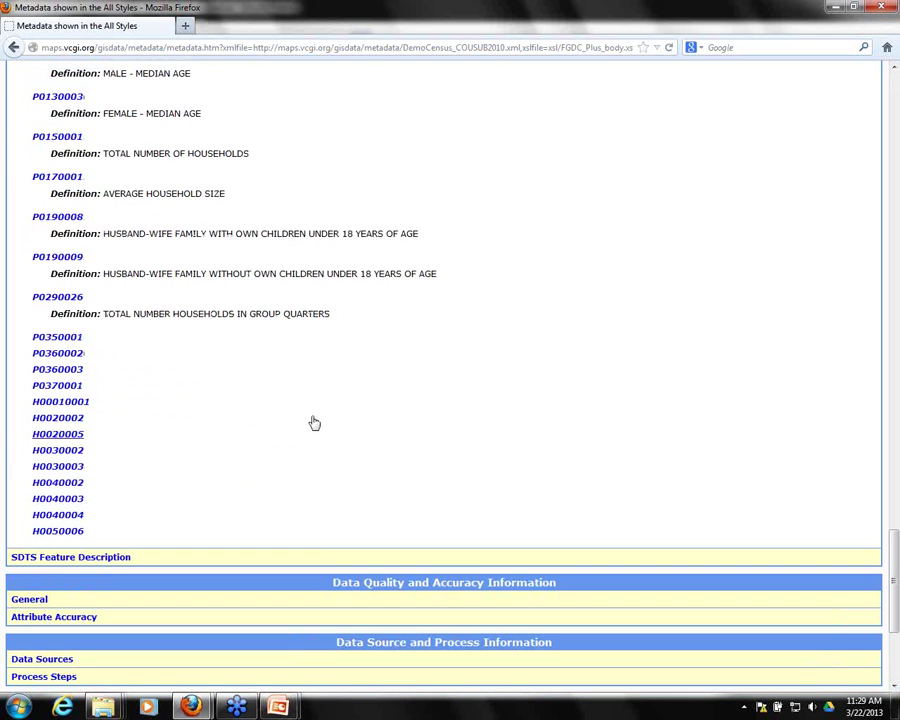
pyautogui.click(53, 405)
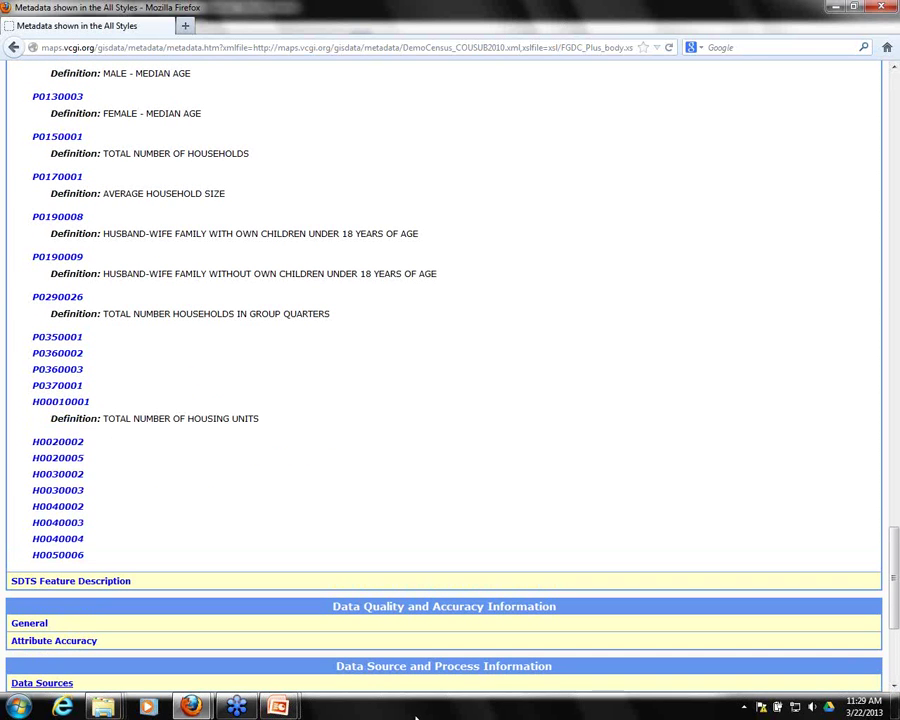
pyautogui.click(62, 443)
pyautogui.click(76, 488)
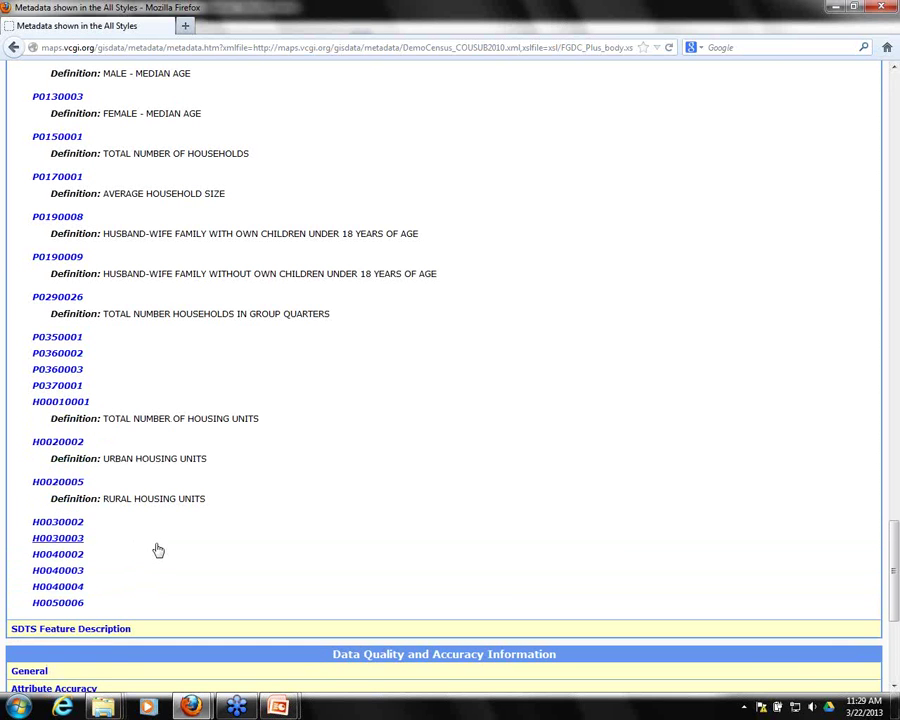
# Step: Show the definitions of the housing attributes H0030002, H0030003, H0040002, H0040003, H0040004 and H0050006
pyautogui.click(80, 522)
pyautogui.click(70, 563)
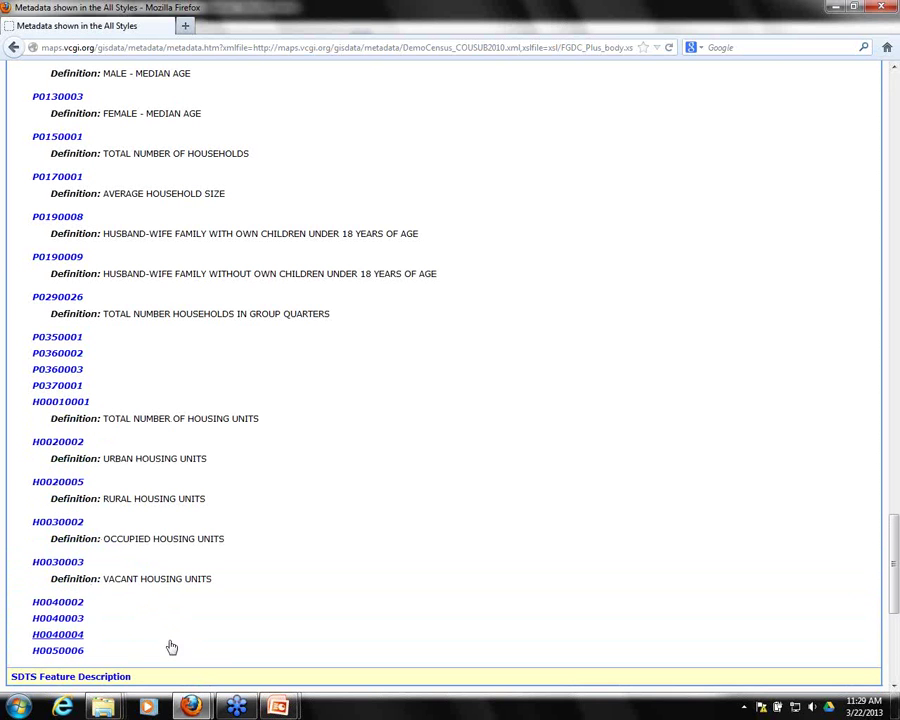
pyautogui.click(72, 603)
pyautogui.click(76, 642)
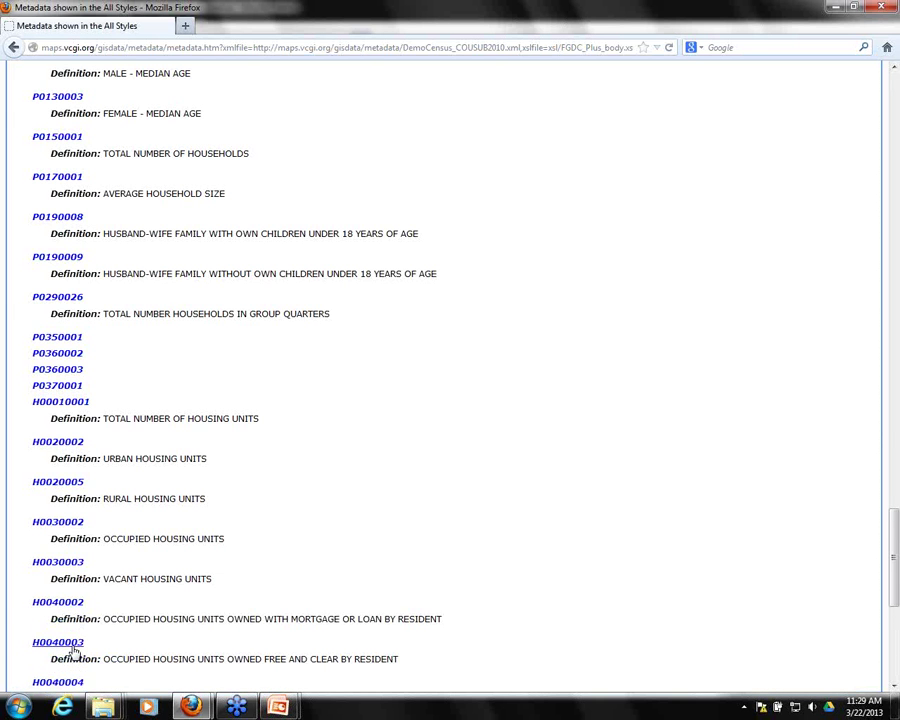
pyautogui.scroll(-5, 291, 320)
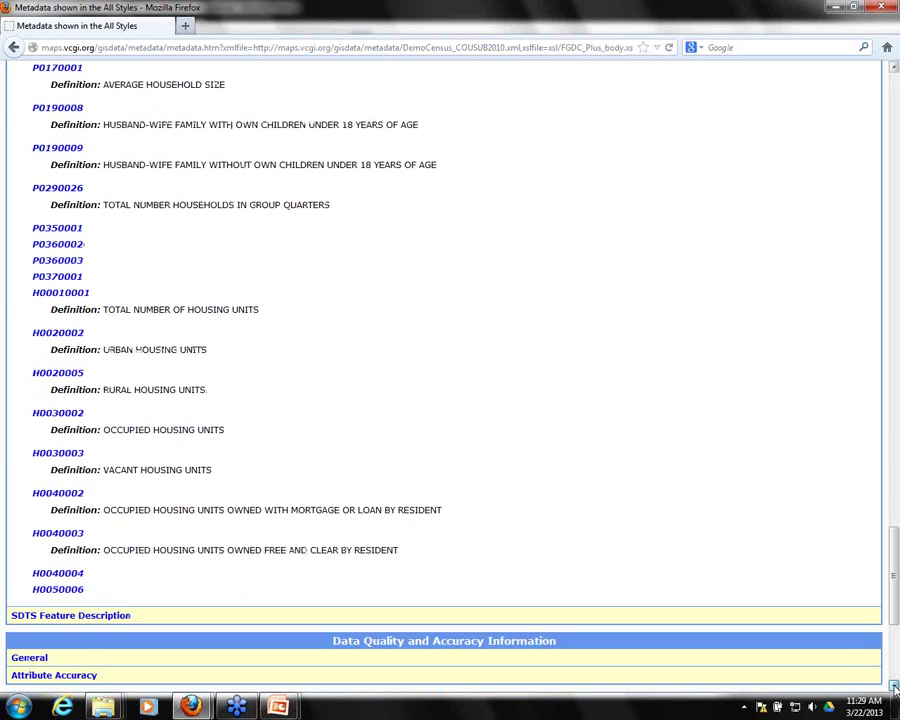
pyautogui.click(68, 353)
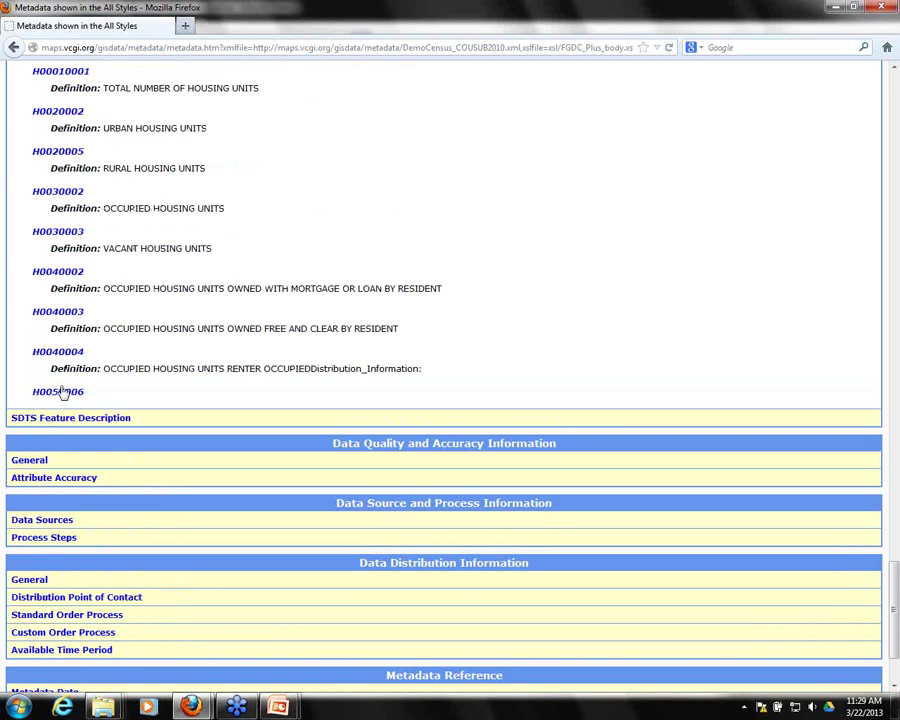
pyautogui.click(63, 391)
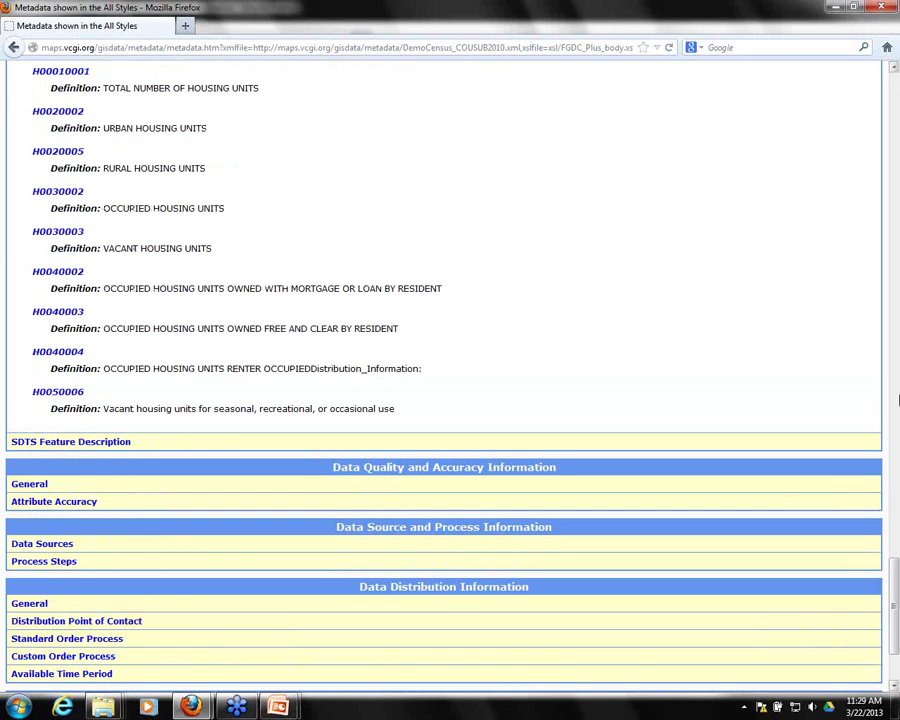
pyautogui.click(894, 68)
pyautogui.scroll(8, 895, 300)
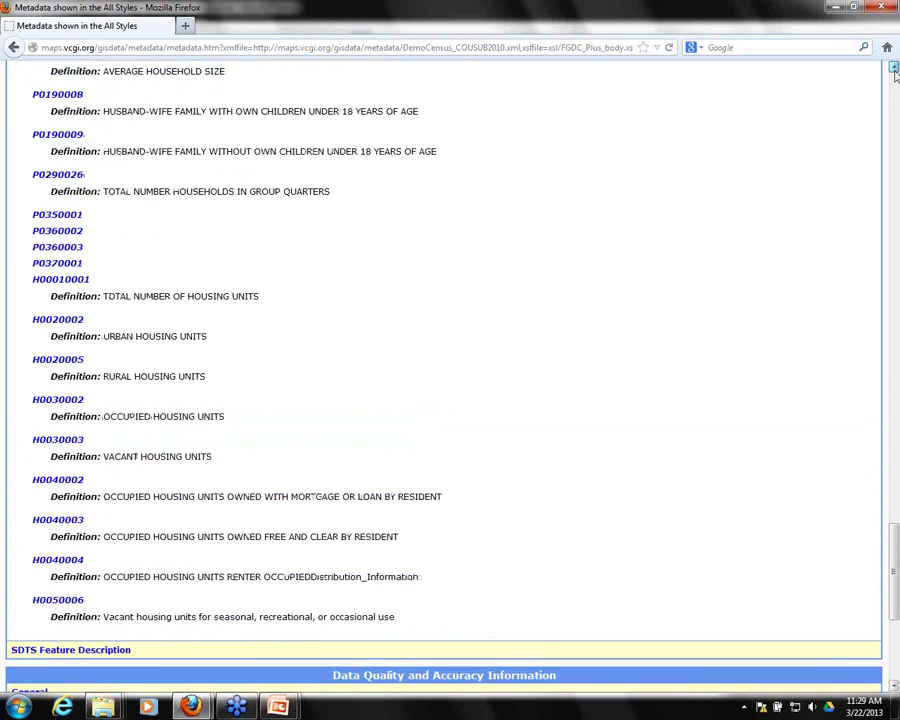
pyautogui.moveTo(897, 545); pyautogui.dragTo(897, 140)
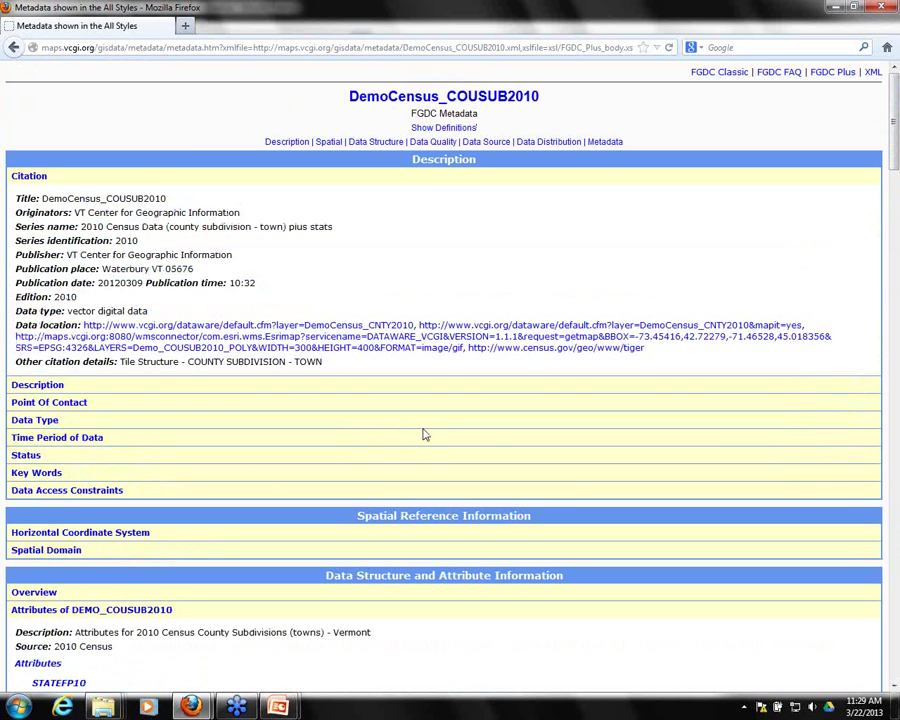
pyautogui.scroll(-20, 850, 214)
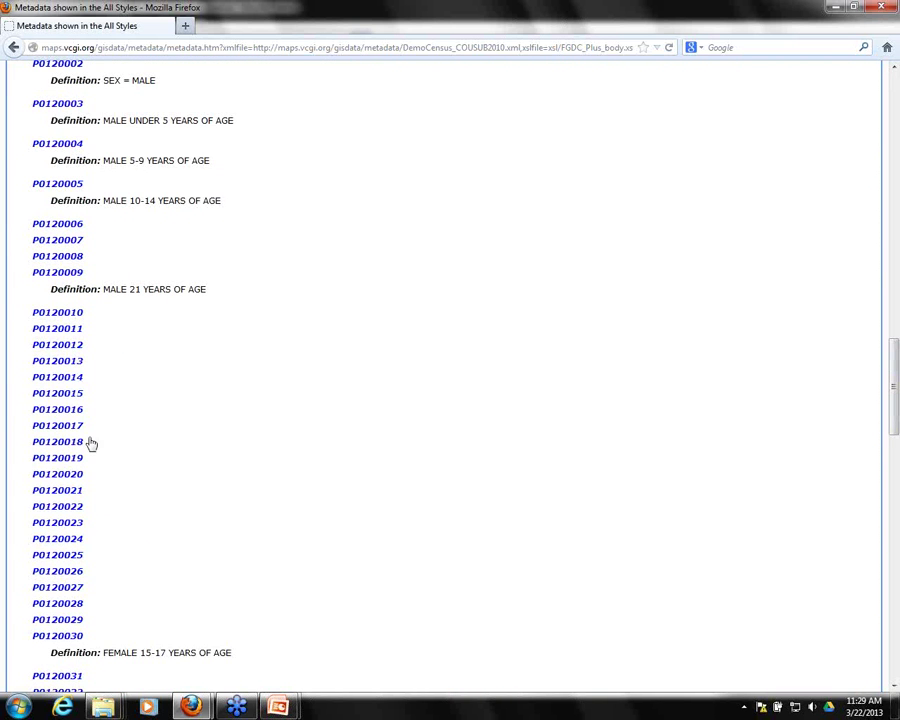
pyautogui.scroll(20, 896, 445)
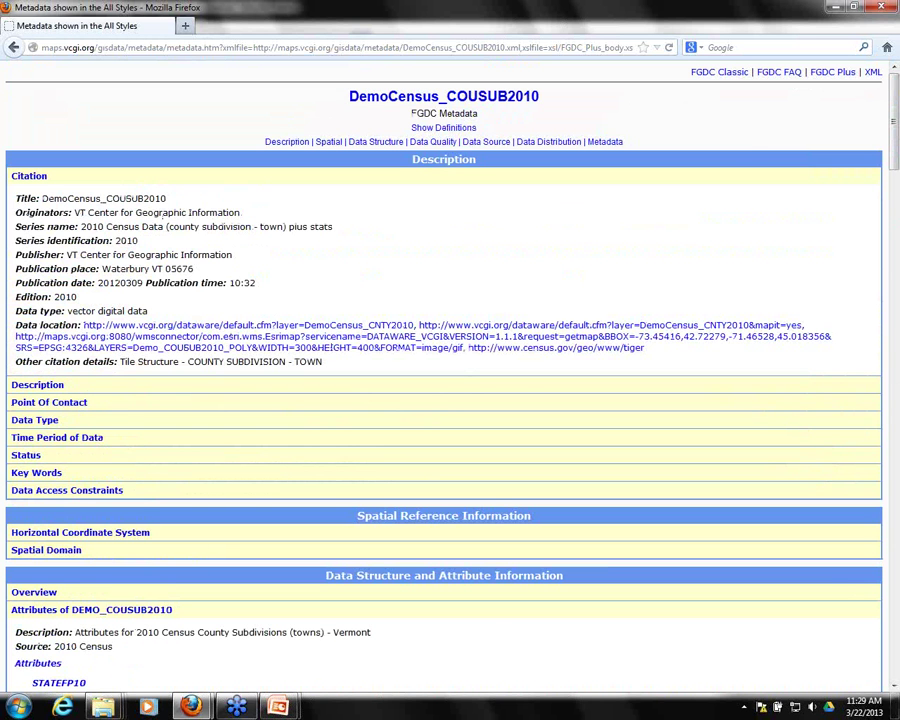
# Step: Switch to the VCGI Search Tools results and download the DemoCensus_COUSUB2010 layer, saving the zip file
pyautogui.moveTo(190, 706)
pyautogui.click(143, 643)
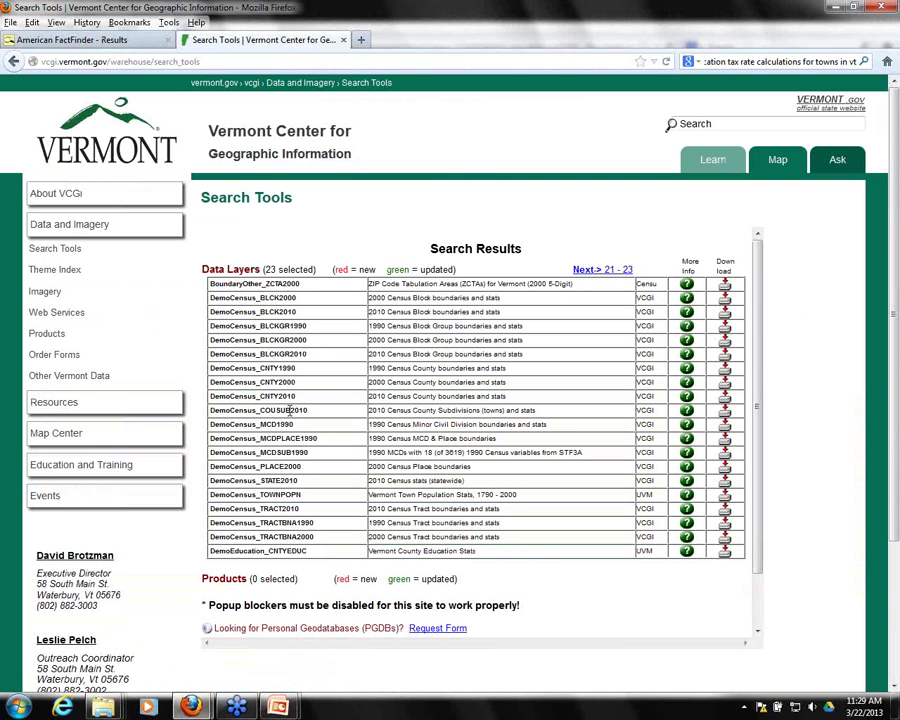
pyautogui.click(726, 411)
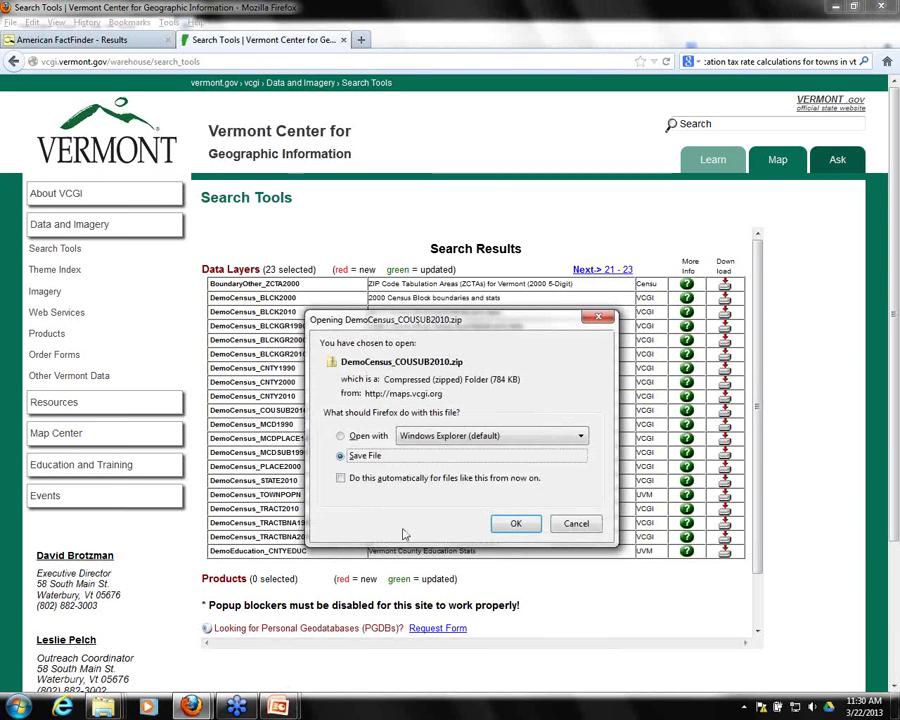
pyautogui.click(516, 524)
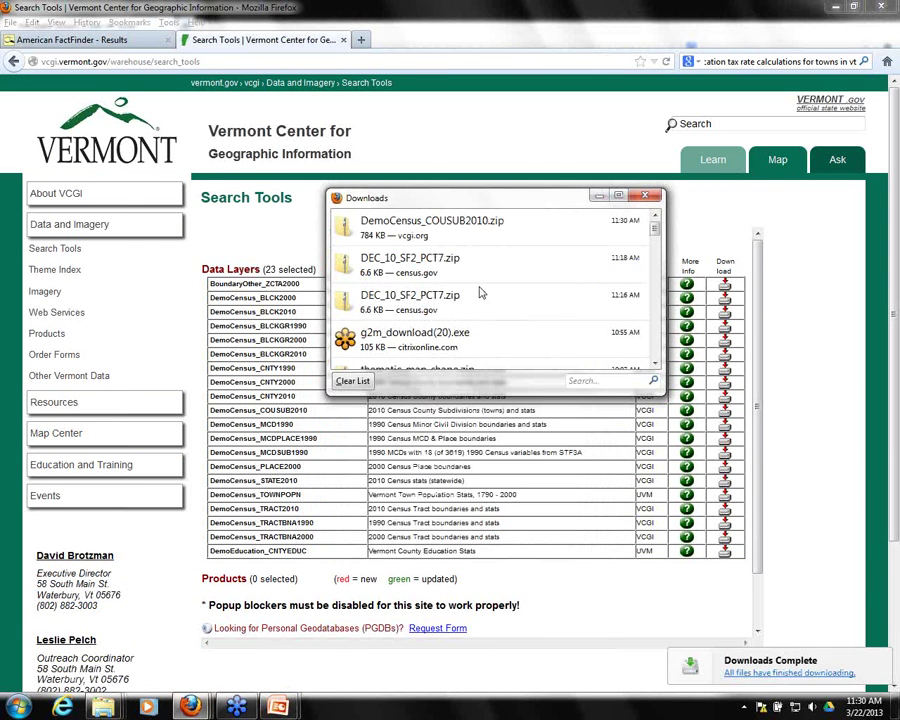
# Step: Open the download's containing folder and move DemoCensus_COUSUB2010.zip into the census_webinar folder under outreach\census_2010 on the C: drive
pyautogui.rightClick(451, 229)
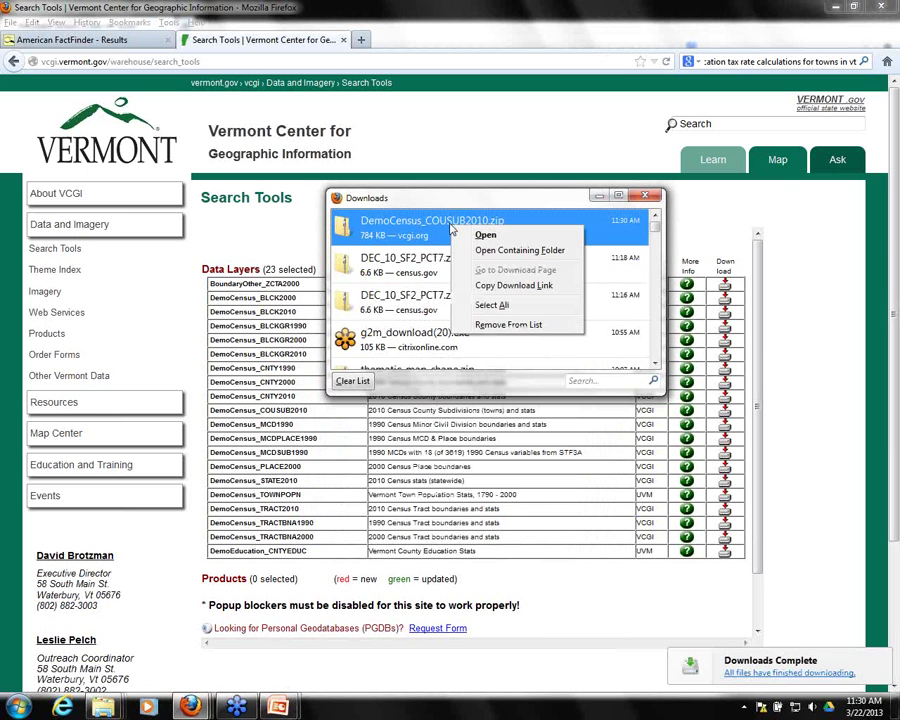
pyautogui.click(515, 251)
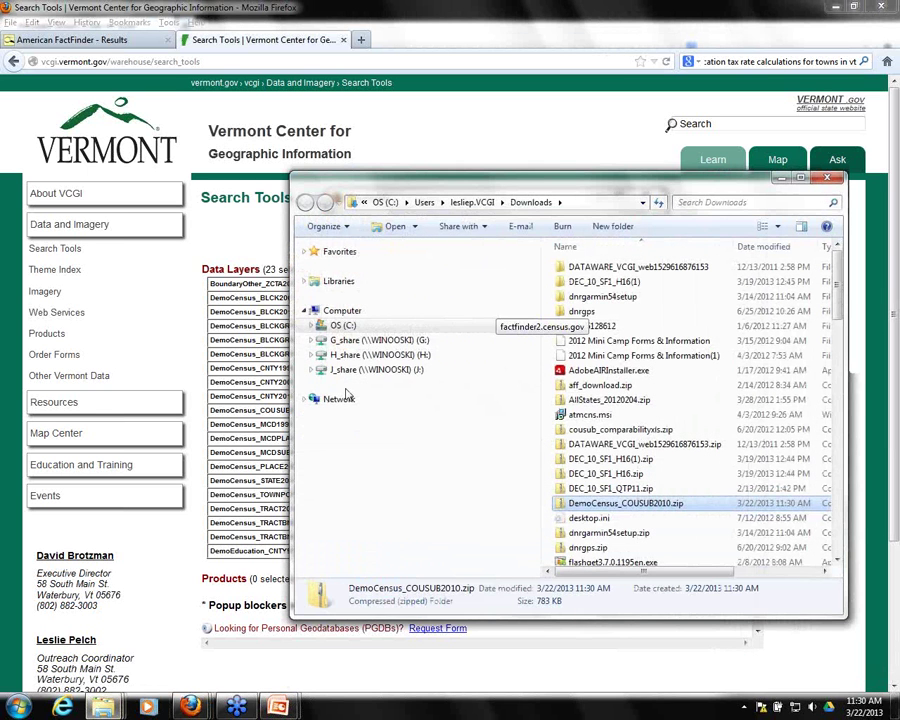
pyautogui.click(315, 325)
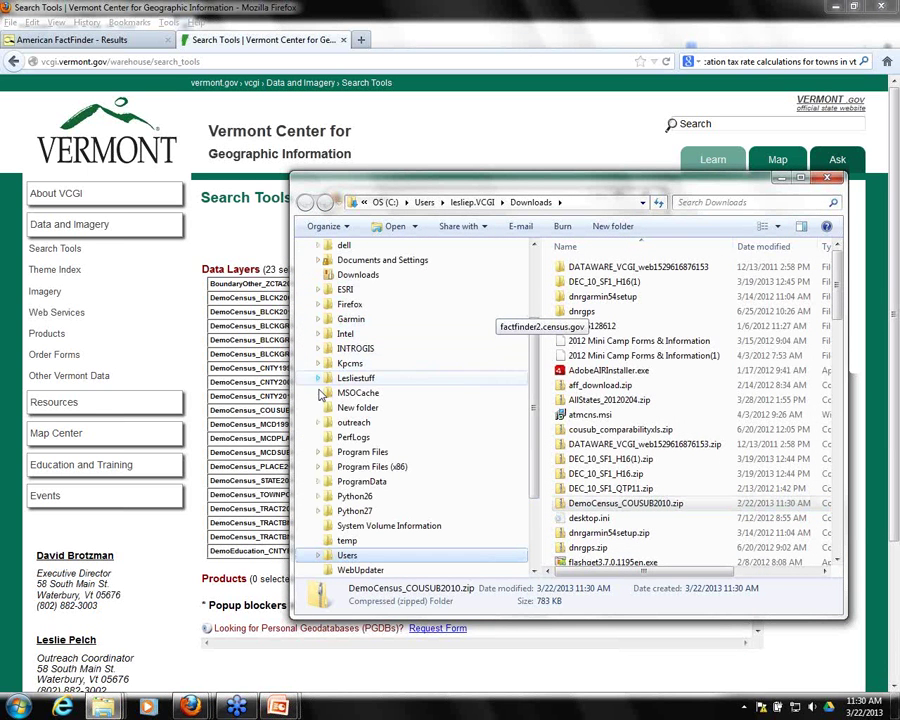
pyautogui.click(319, 422)
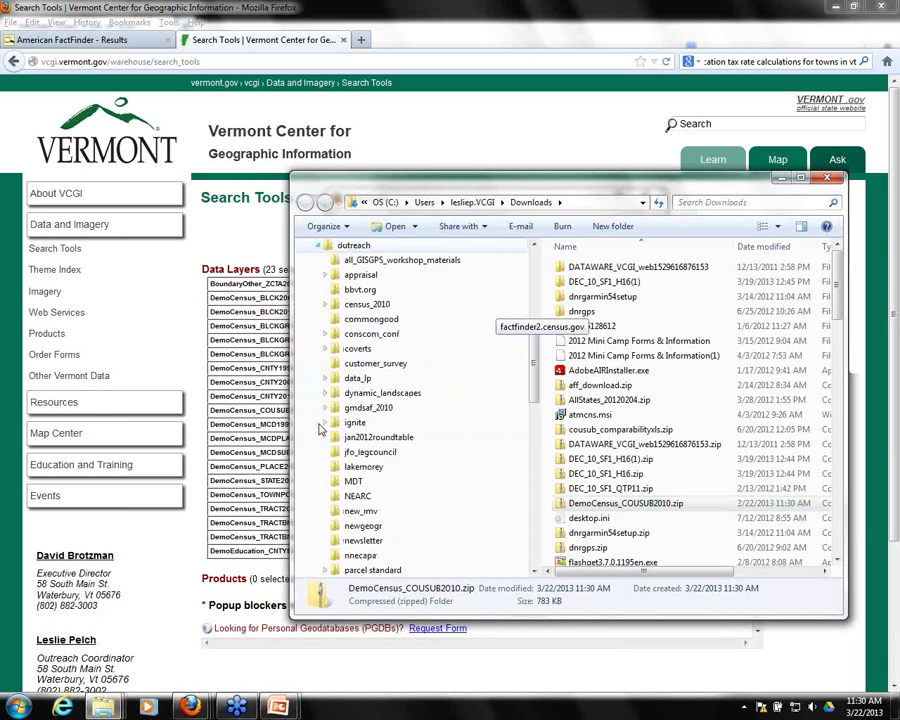
pyautogui.click(327, 304)
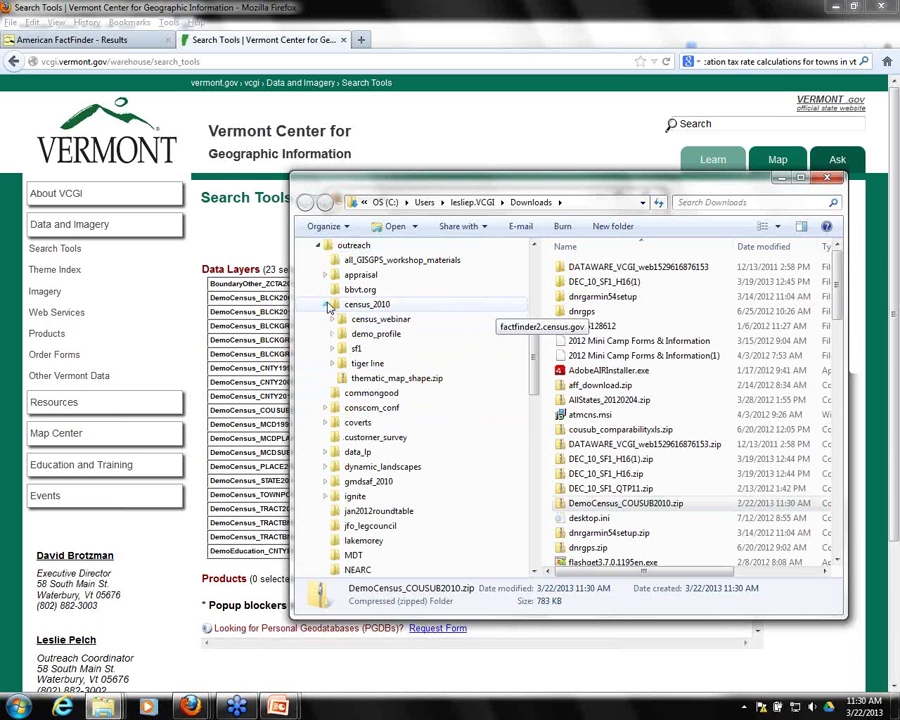
pyautogui.moveTo(628, 507); pyautogui.dragTo(382, 325)
pyautogui.click(412, 361)
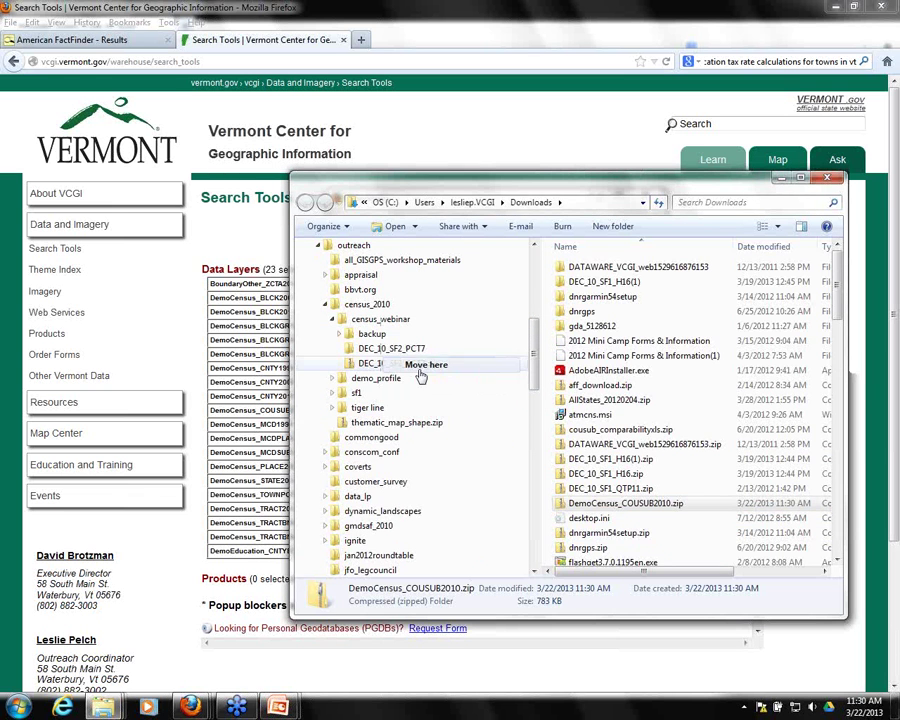
# Step: Extract all files from DemoCensus_COUSUB2010.zip within the census_webinar folder and open the extracted folder
pyautogui.click(380, 318)
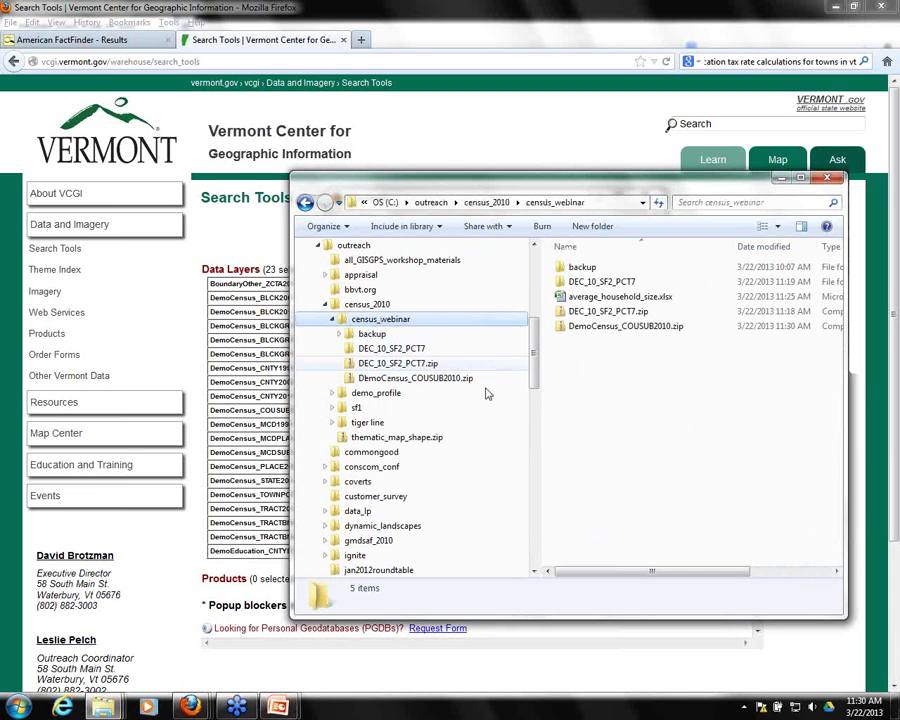
pyautogui.rightClick(605, 333)
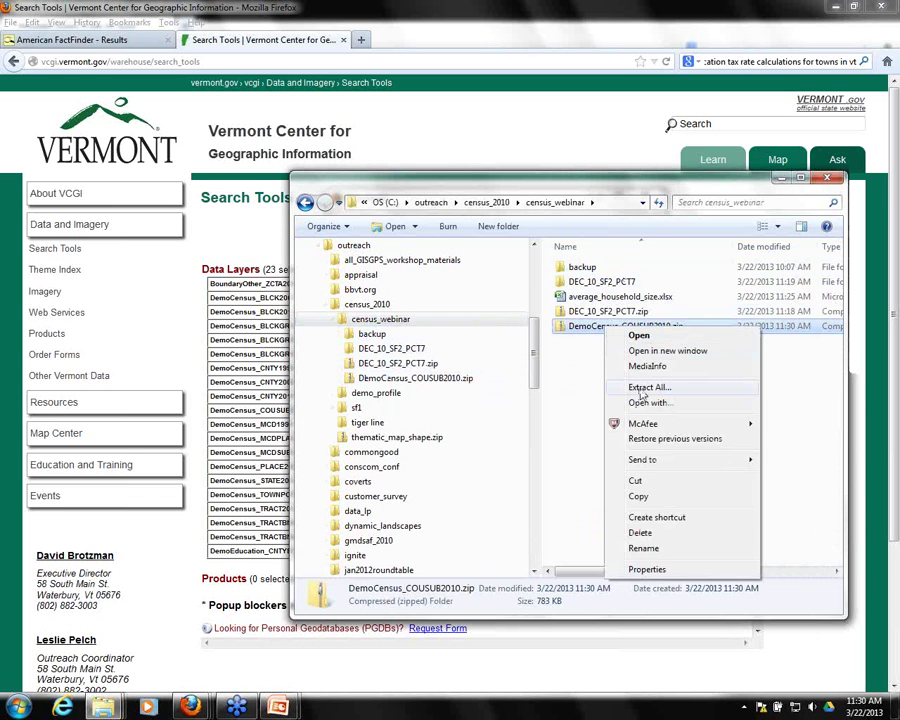
pyautogui.click(638, 389)
pyautogui.click(590, 492)
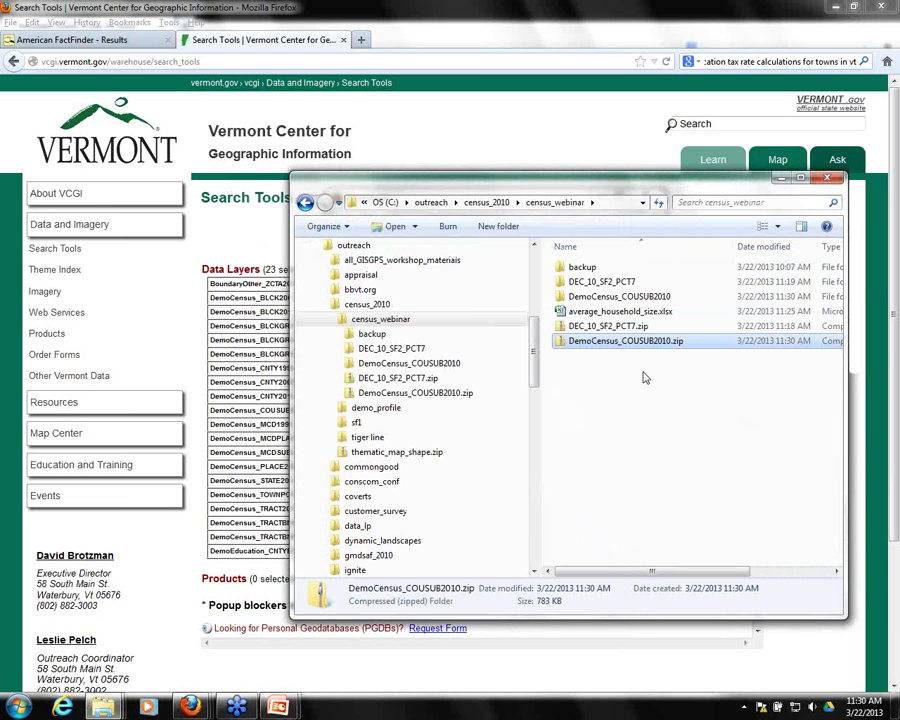
pyautogui.doubleClick(596, 297)
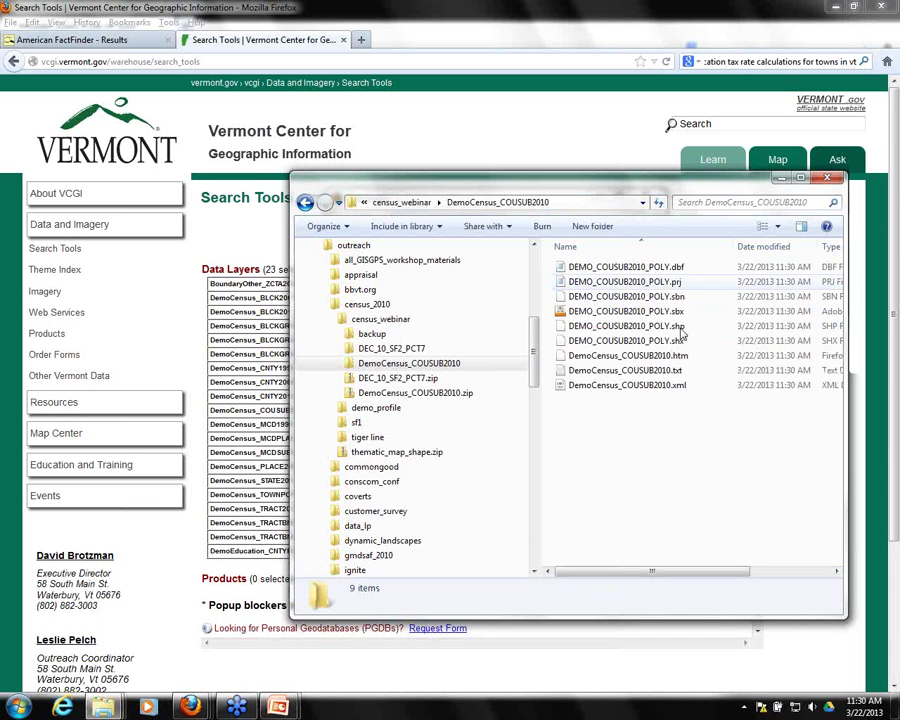
# Step: Minimize the file folder, the Downloads window and the browser showing the search results
pyautogui.click(780, 179)
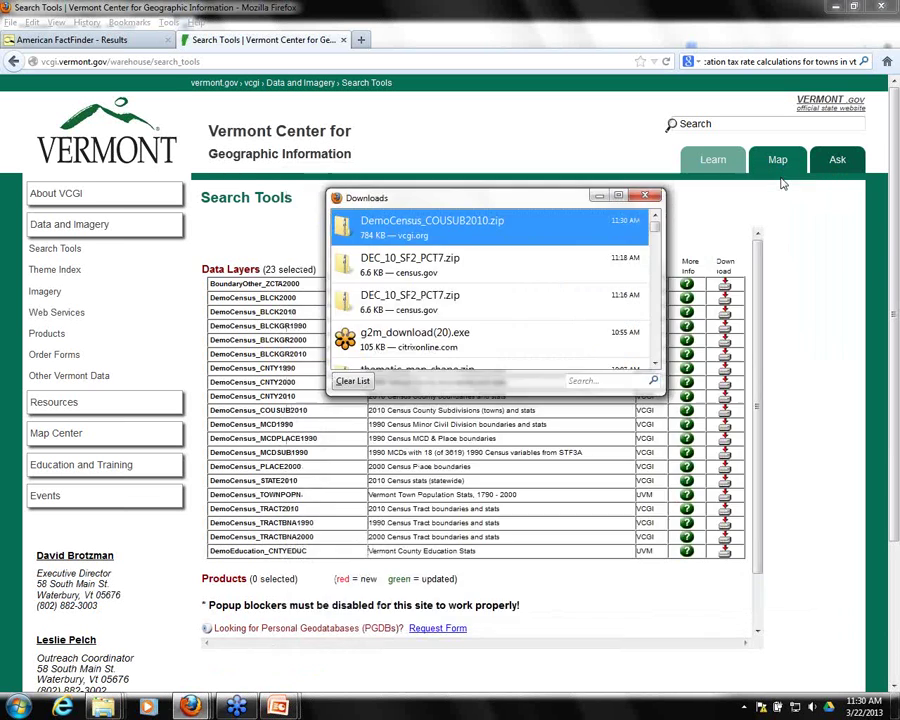
pyautogui.click(598, 196)
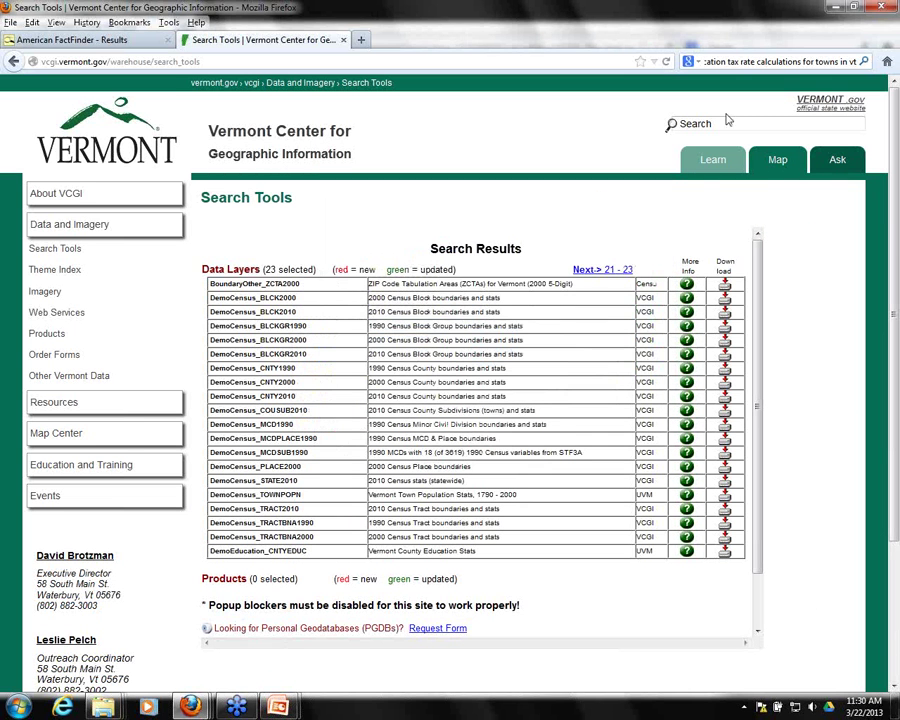
pyautogui.click(833, 9)
pyautogui.click(835, 9)
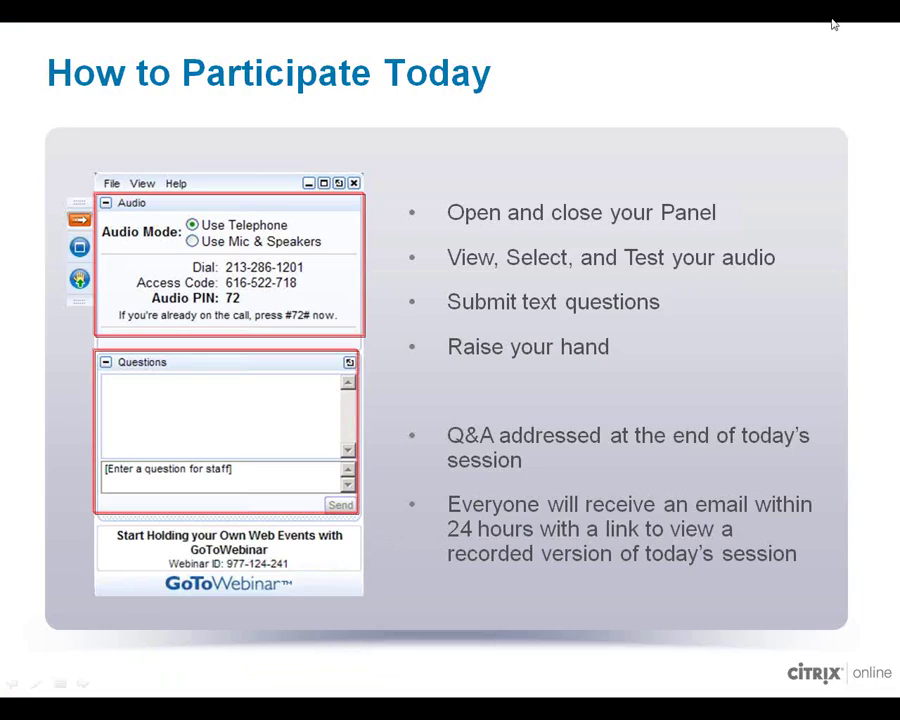
# Step: Switch to the desktop and start ArcMap 10.1 with an empty untitled map, without opening a recent map
pyautogui.hotkey('alt', 'Tab')
pyautogui.press('Tab')
pyautogui.press('Tab')
pyautogui.press('Tab')
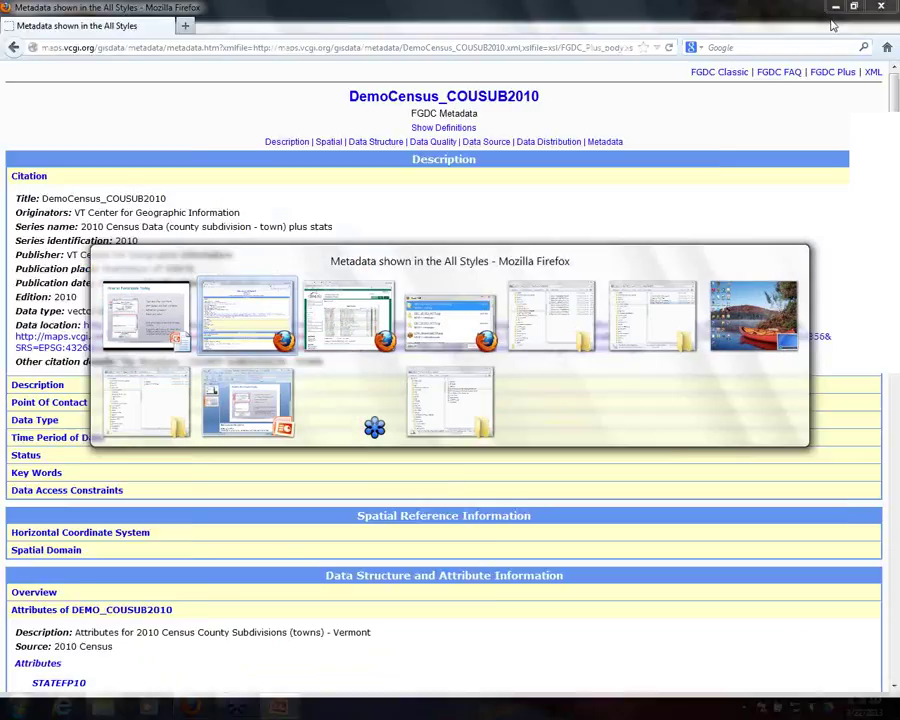
pyautogui.press('Tab')
pyautogui.press('Tab')
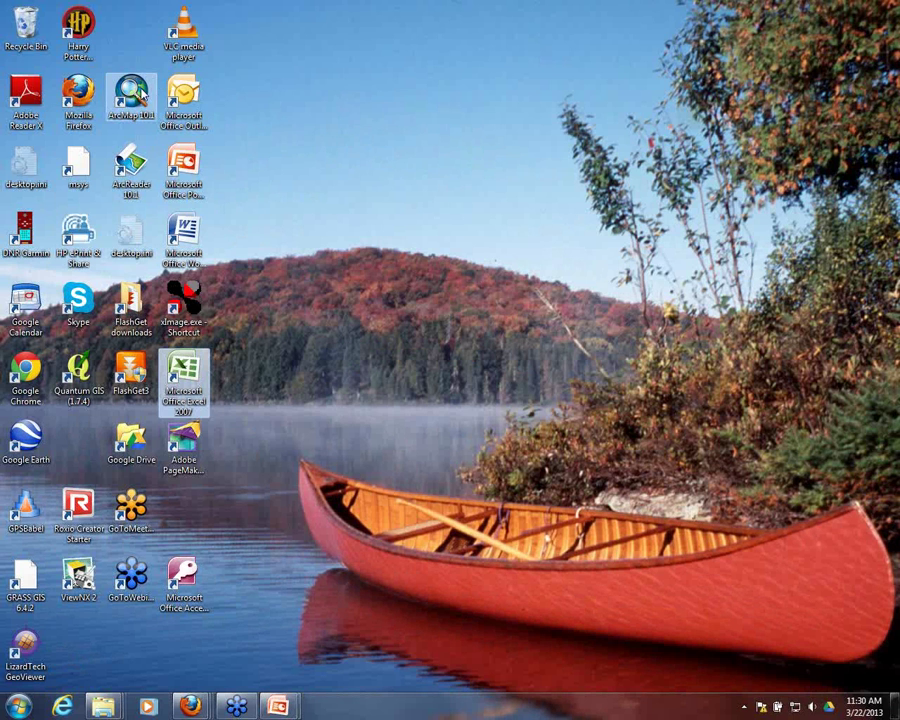
pyautogui.doubleClick(135, 95)
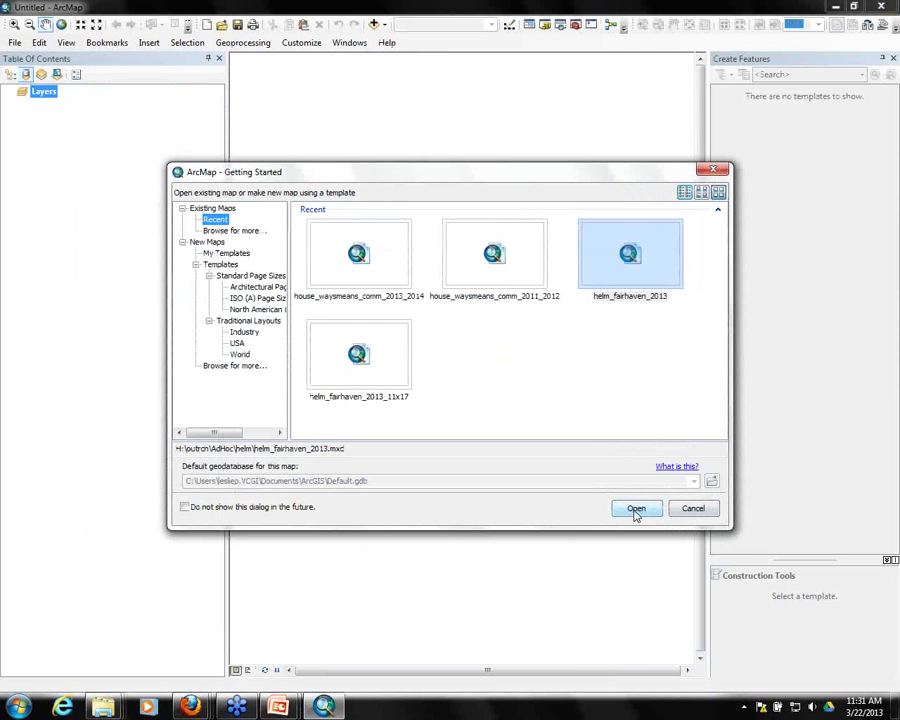
pyautogui.click(697, 510)
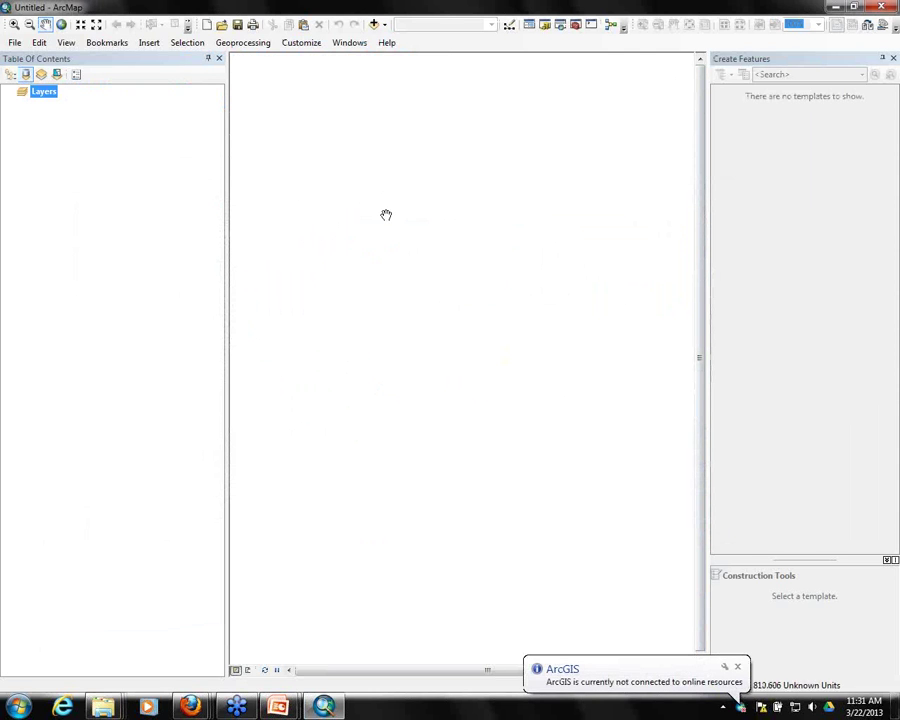
# Step: Add the DEMO_COUSUB2010_POLY.shp shapefile from the DemoCensus_COUSUB2010 folder within backup to the map
pyautogui.click(373, 24)
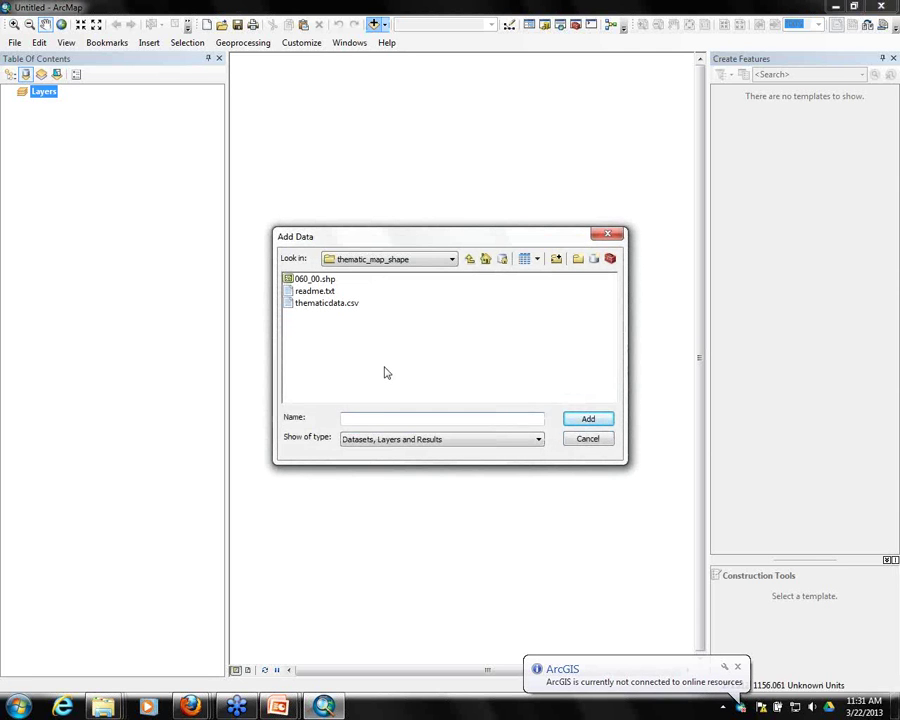
pyautogui.click(469, 260)
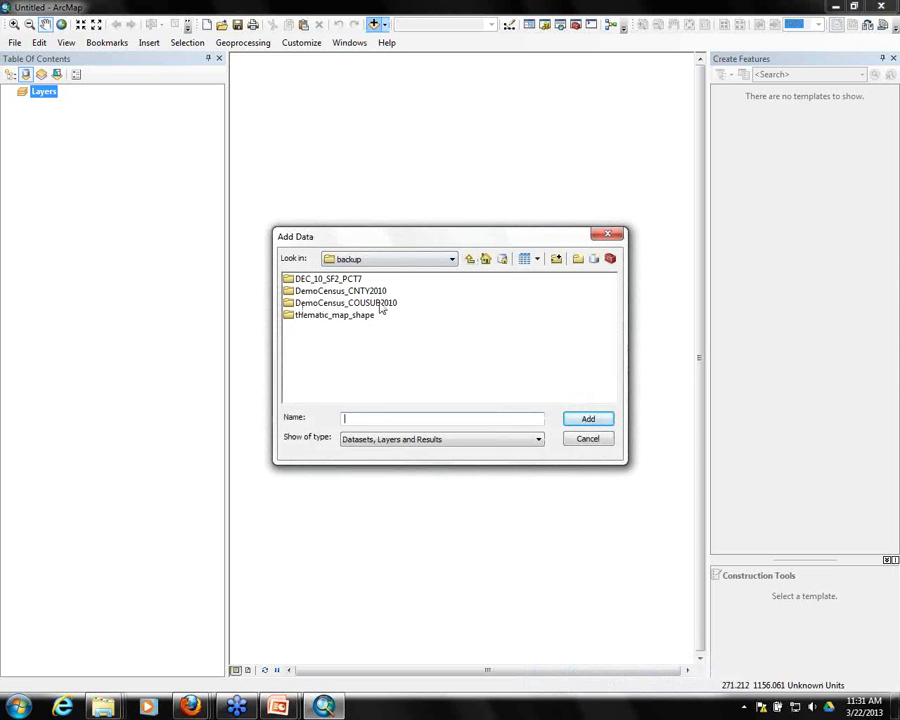
pyautogui.doubleClick(380, 304)
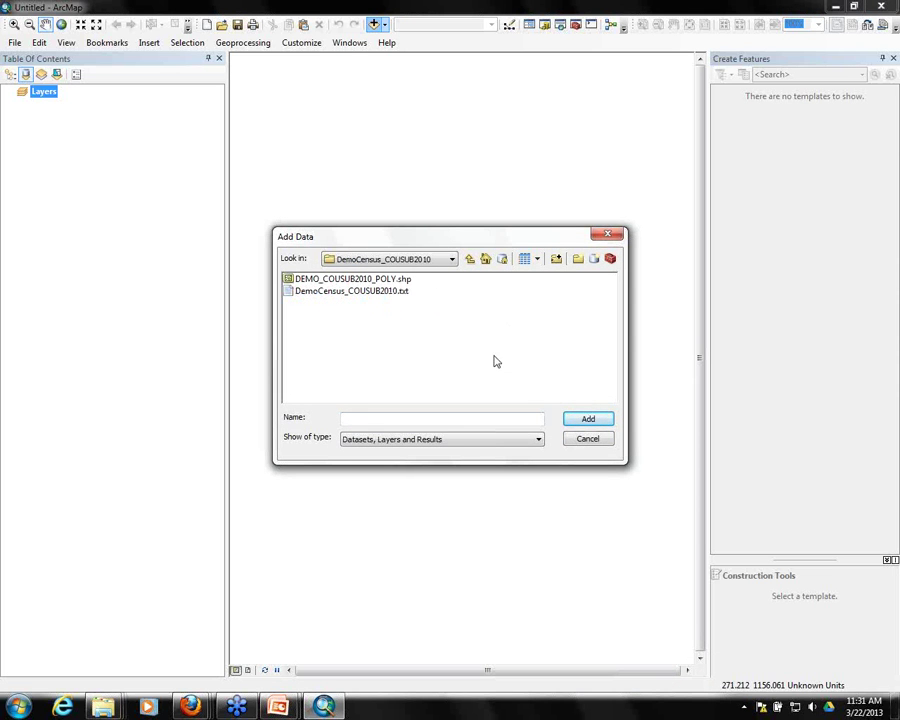
pyautogui.click(308, 280)
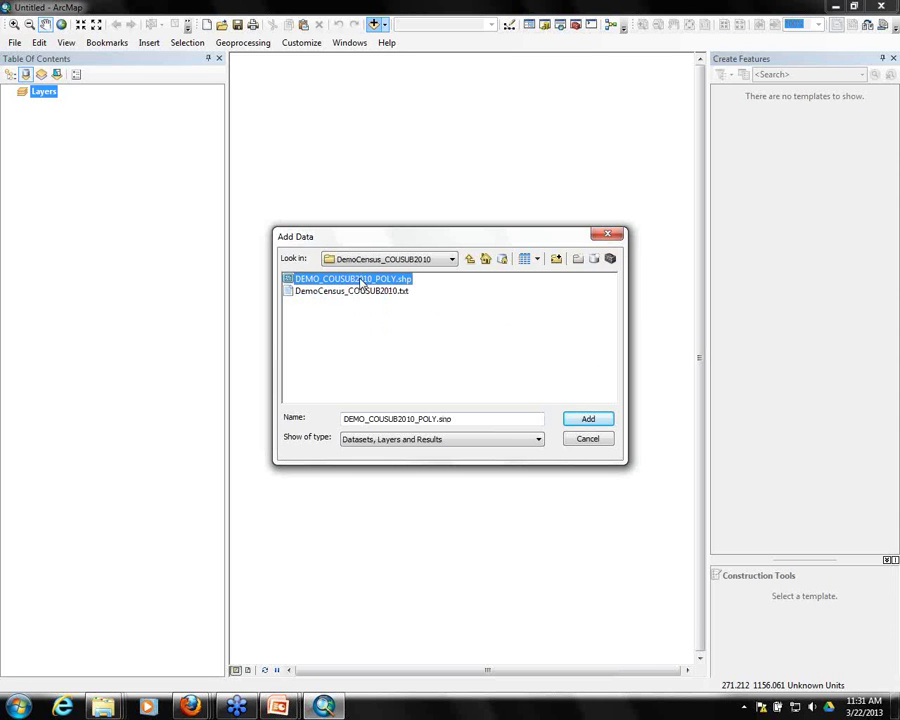
pyautogui.click(588, 420)
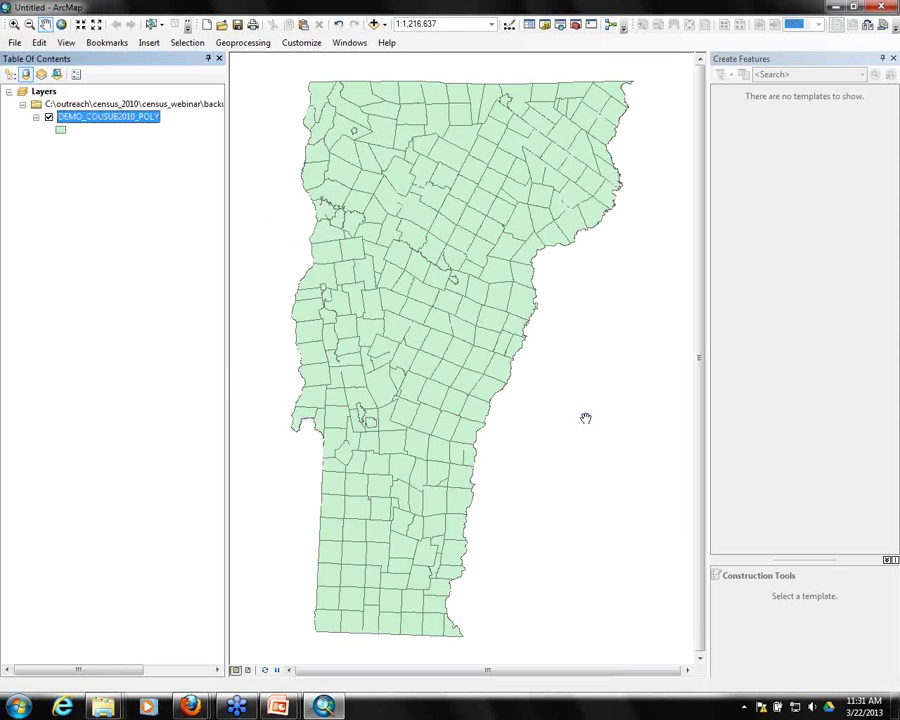
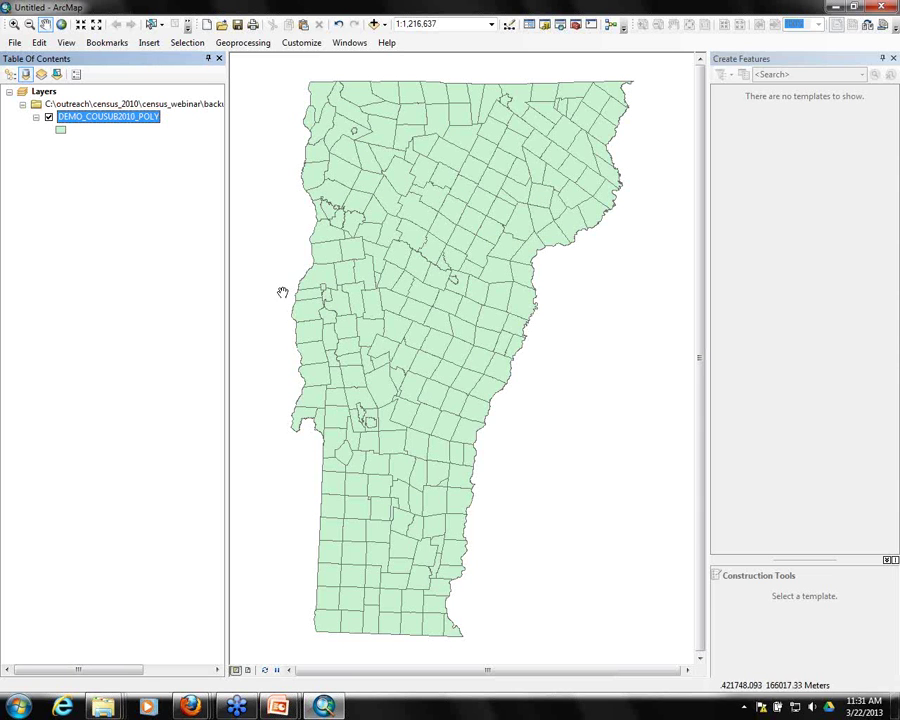
# Step: Examine the fields in the DEMO_COUSUB2010_POLY attribute table, including the population columns further along, and close the table
pyautogui.rightClick(130, 122)
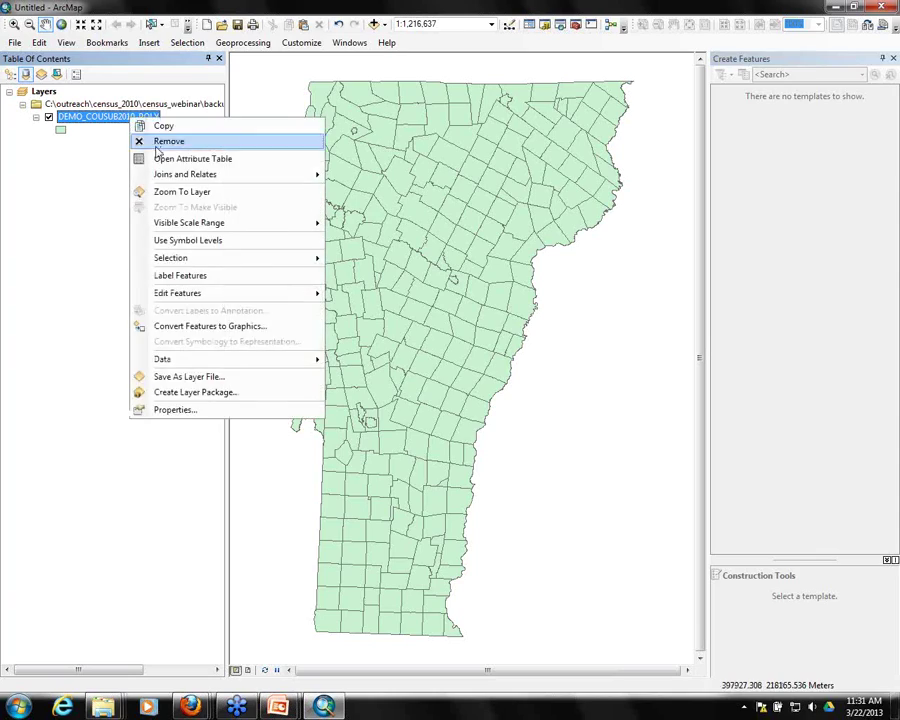
pyautogui.click(139, 156)
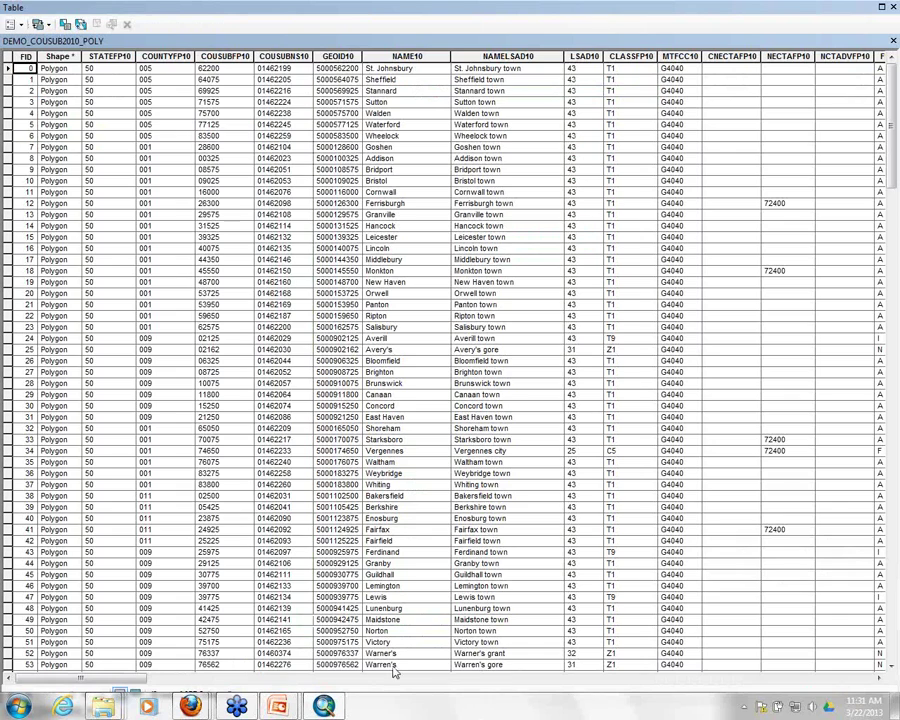
pyautogui.moveTo(125, 679); pyautogui.dragTo(285, 690)
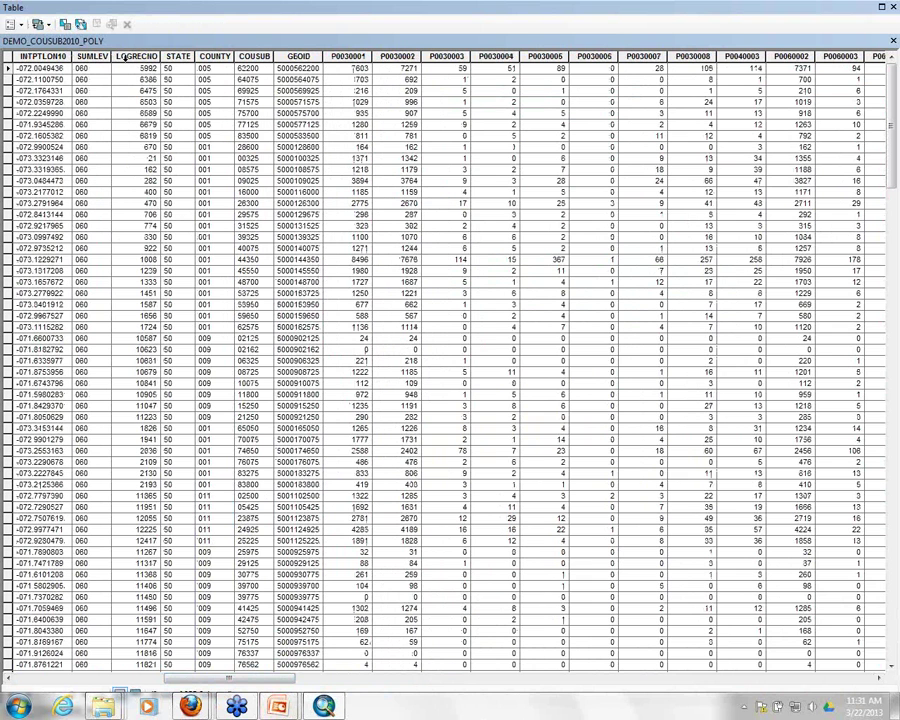
pyautogui.click(893, 41)
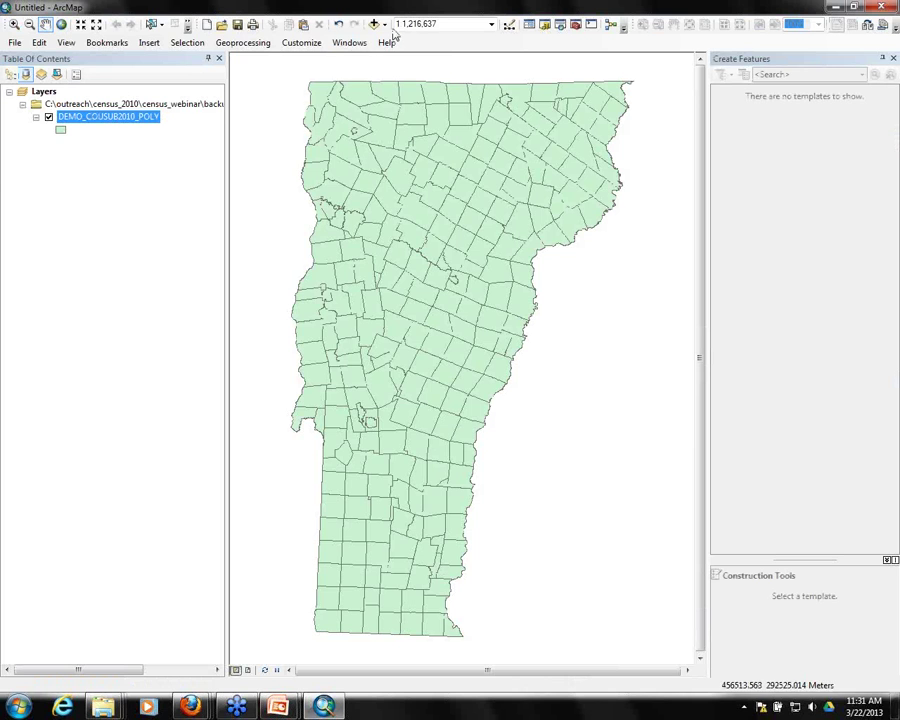
# Step: Add the DEC_10_SF2_PCT7_with_ann$ sheet of average_household_size.xlsx from the census_webinar folder to the map
pyautogui.click(375, 26)
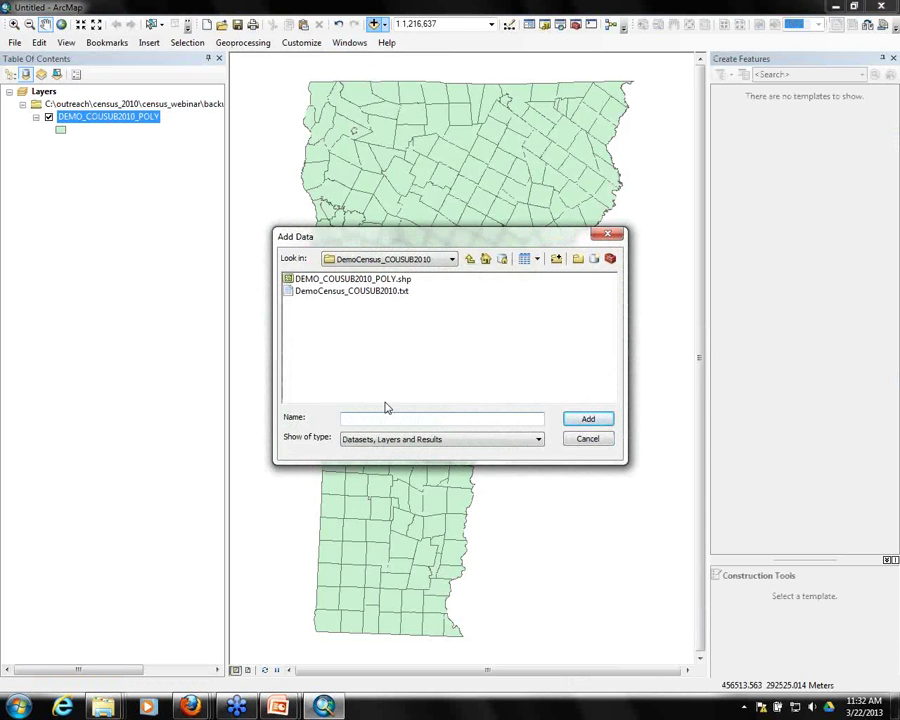
pyautogui.click(471, 259)
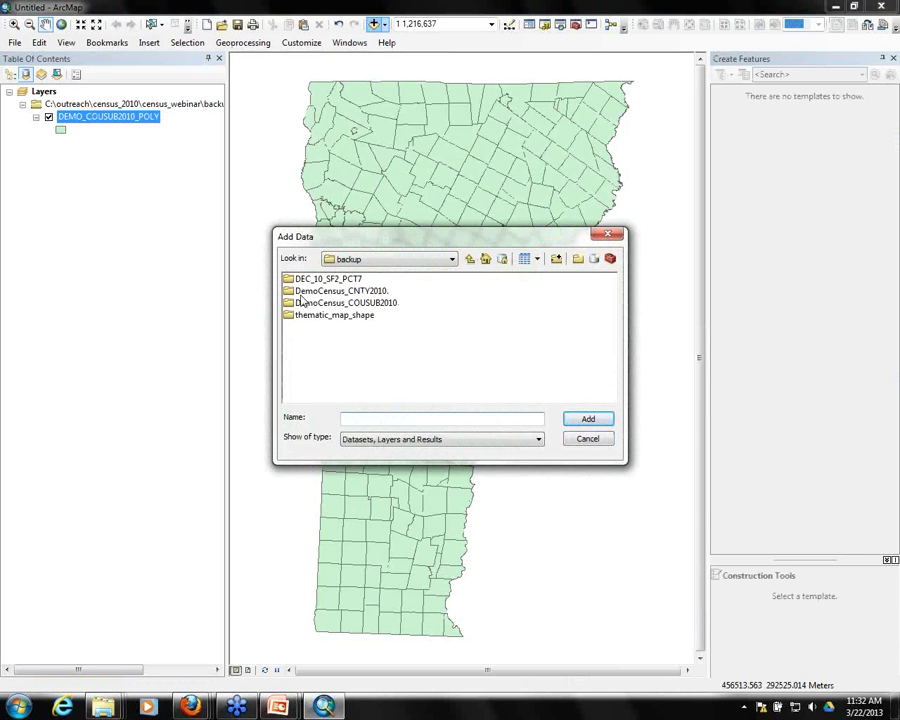
pyautogui.click(470, 260)
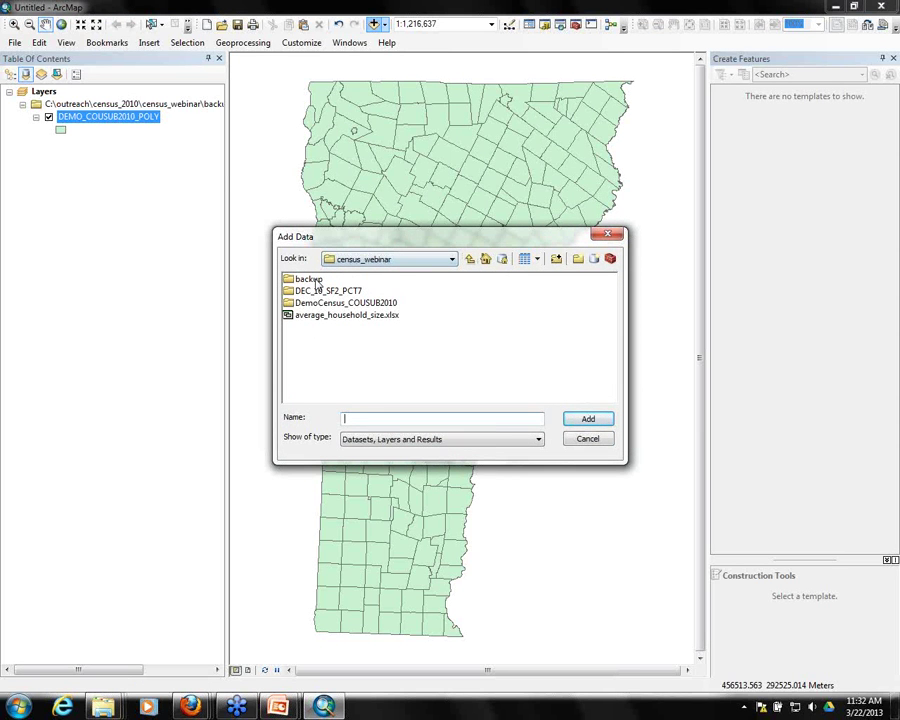
pyautogui.click(322, 316)
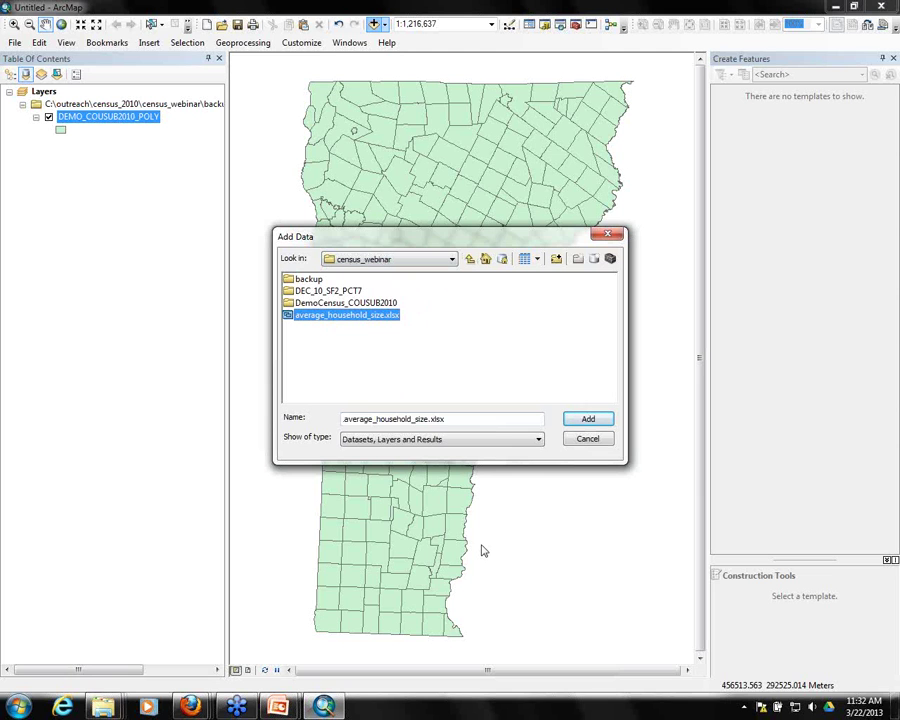
pyautogui.doubleClick(322, 291)
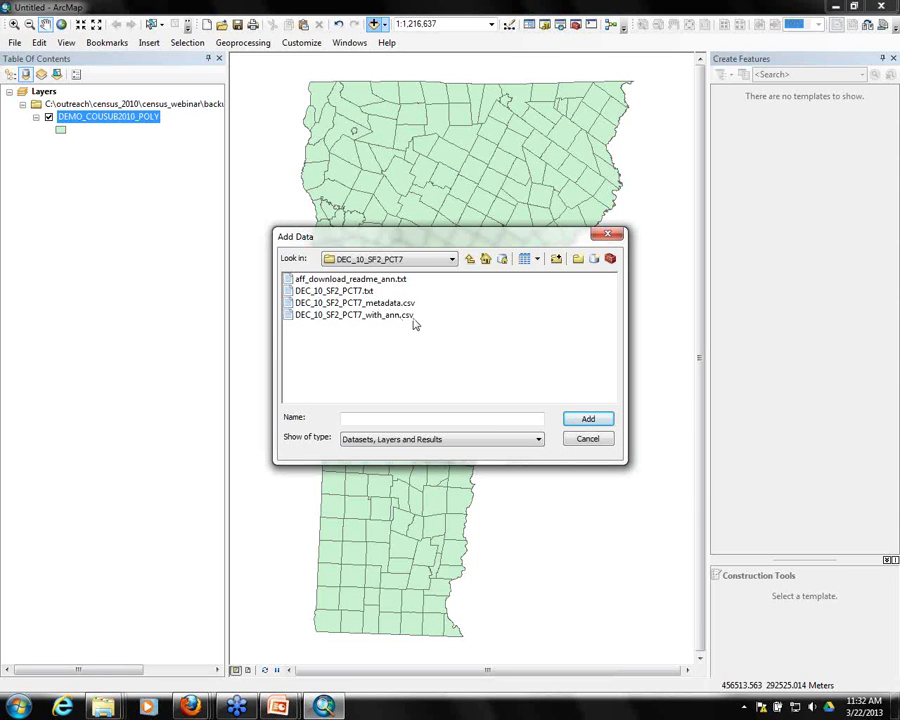
pyautogui.click(469, 259)
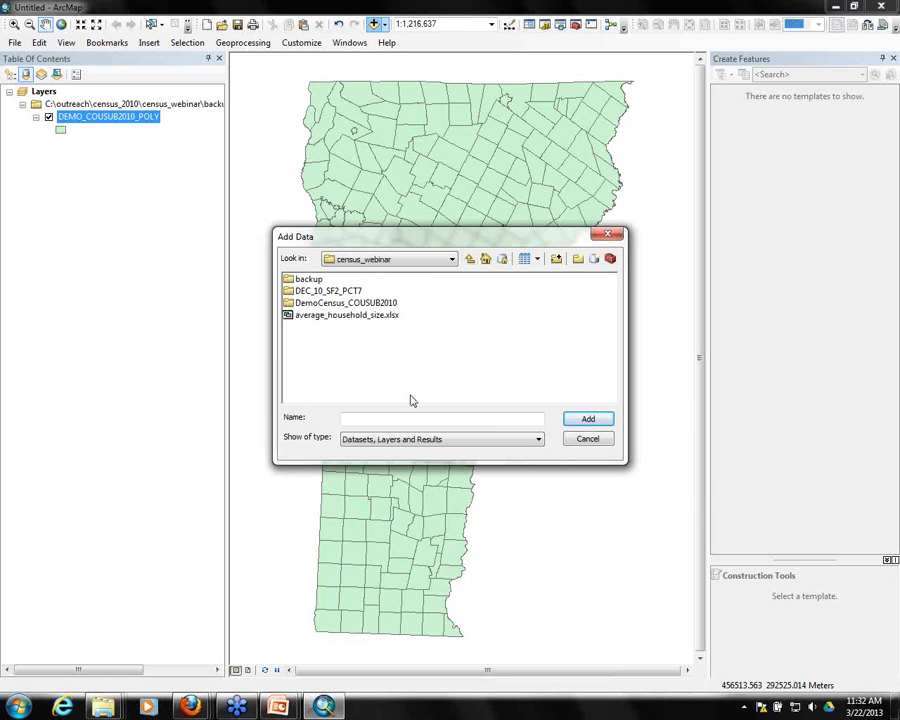
pyautogui.click(318, 316)
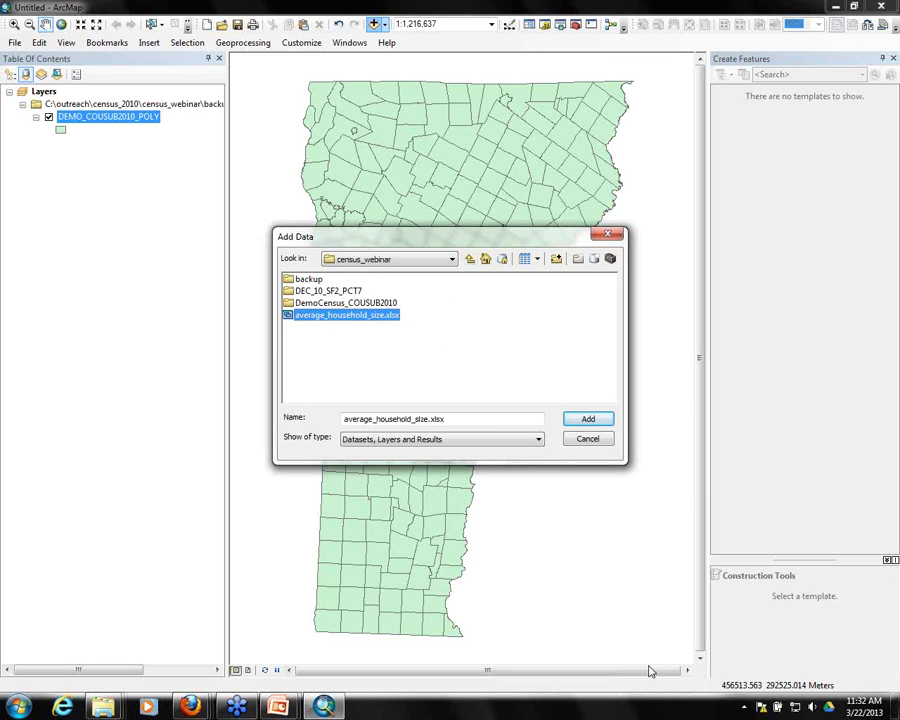
pyautogui.click(584, 421)
pyautogui.click(344, 283)
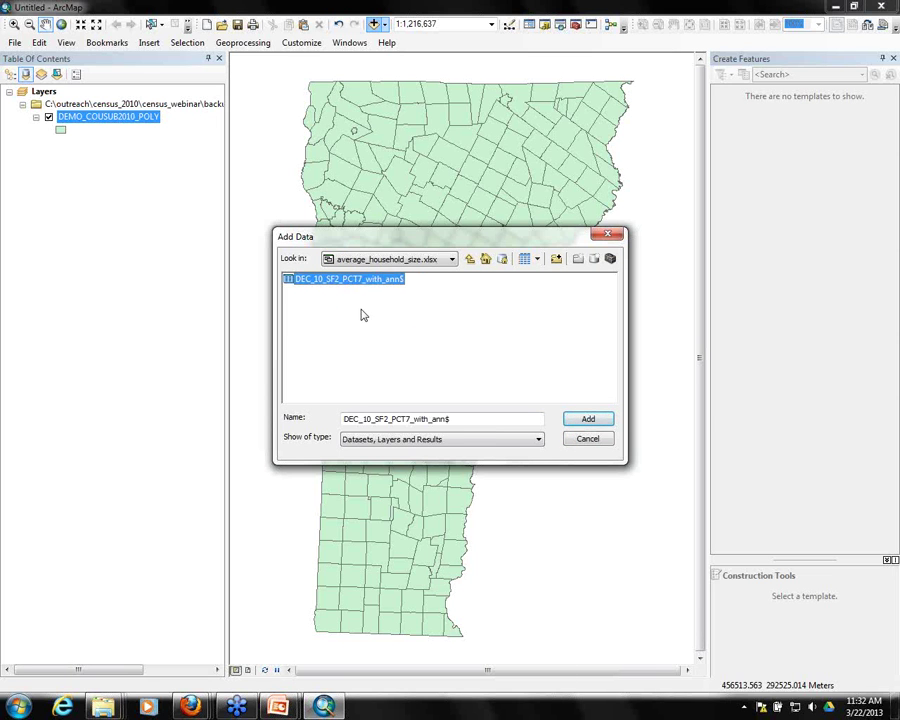
pyautogui.click(588, 420)
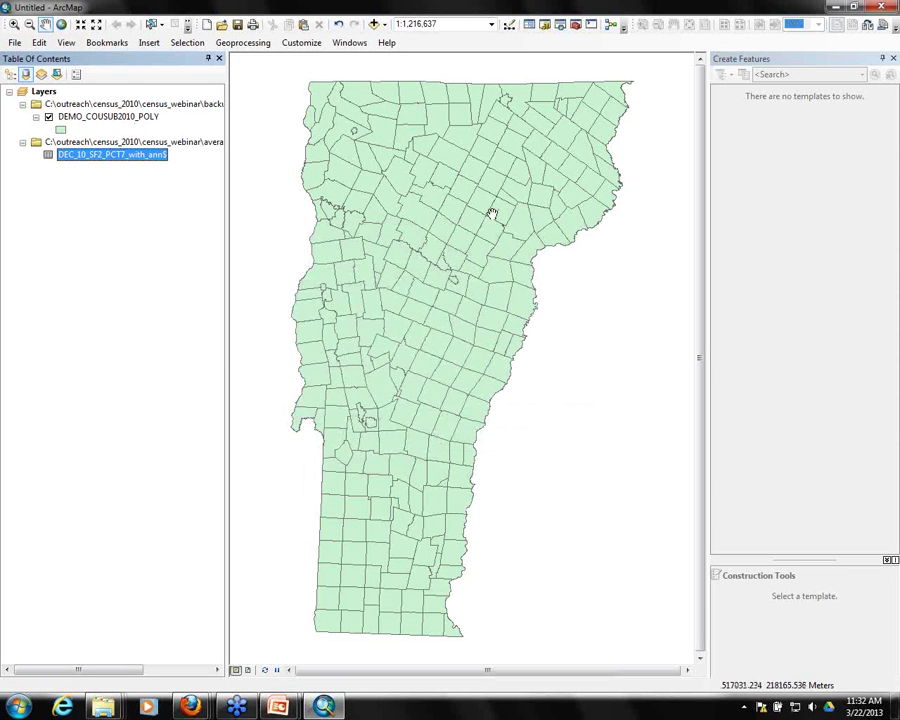
# Step: Set up an attribute join on the DEMO_COUSUB2010_POLY layer using its GEOID10 field and the DEC_10_SF2_PCT7_with_ann$ table
pyautogui.rightClick(112, 120)
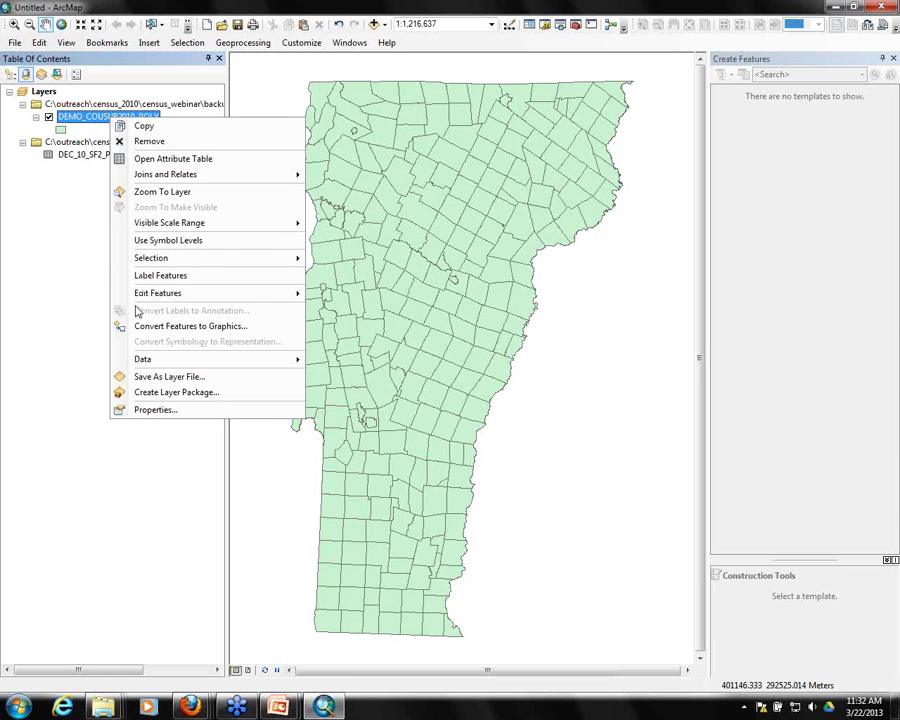
pyautogui.moveTo(150, 177)
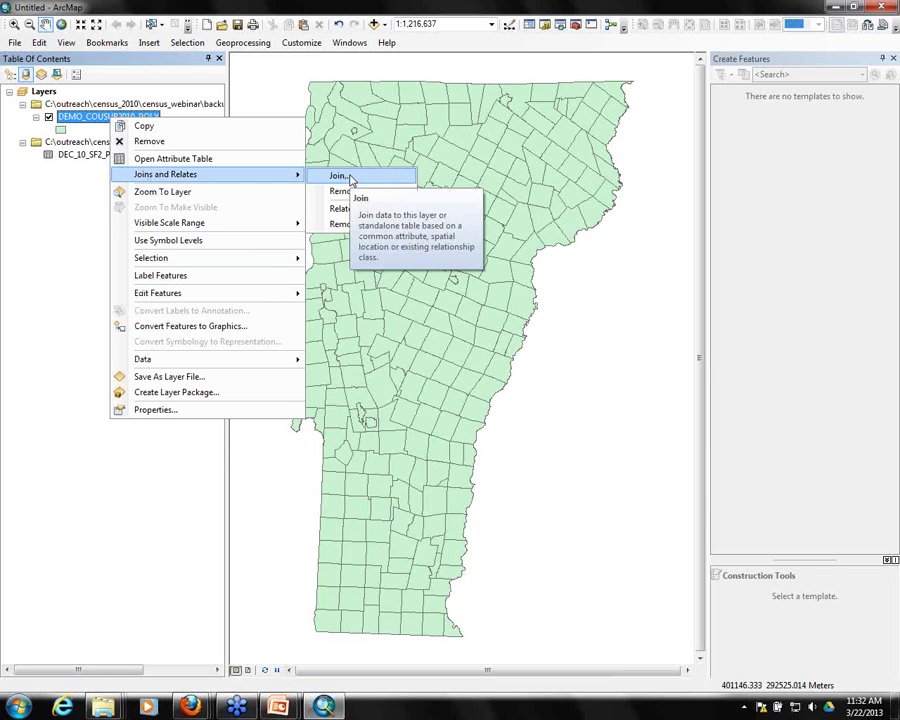
pyautogui.click(340, 176)
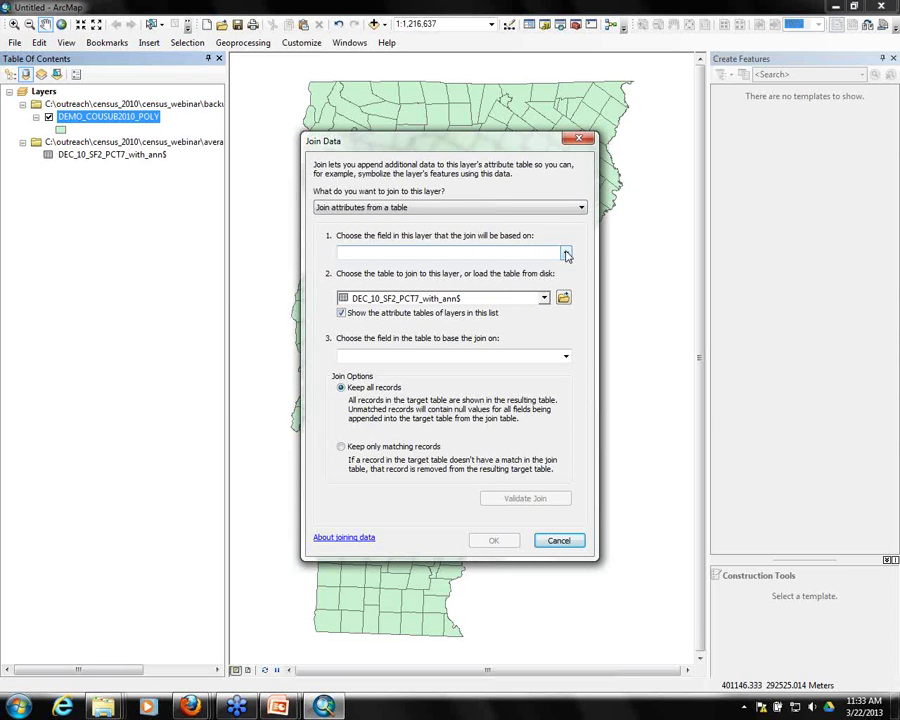
pyautogui.click(566, 255)
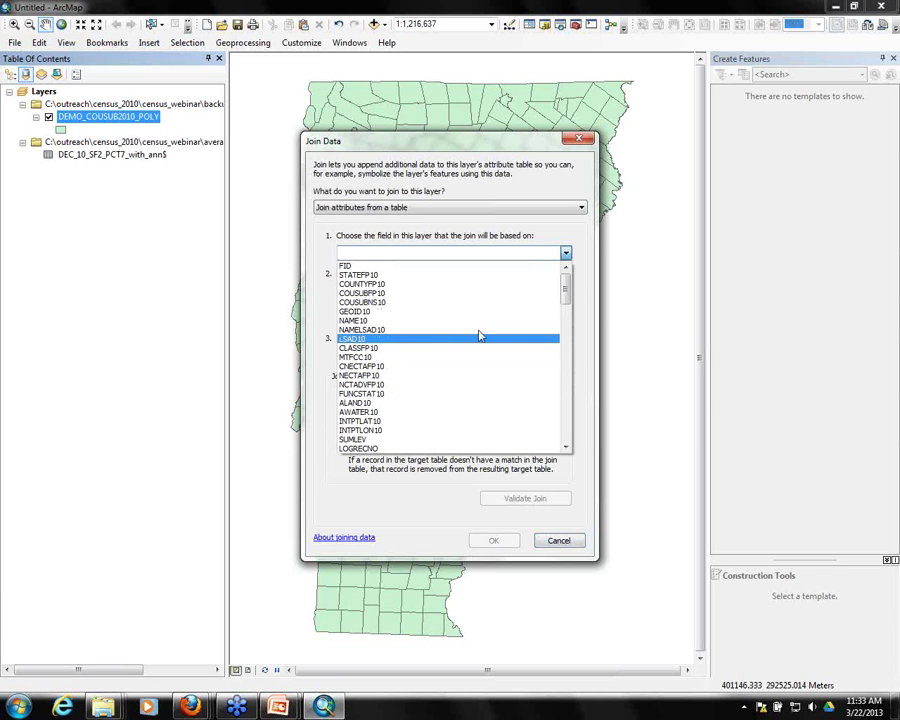
pyautogui.click(371, 315)
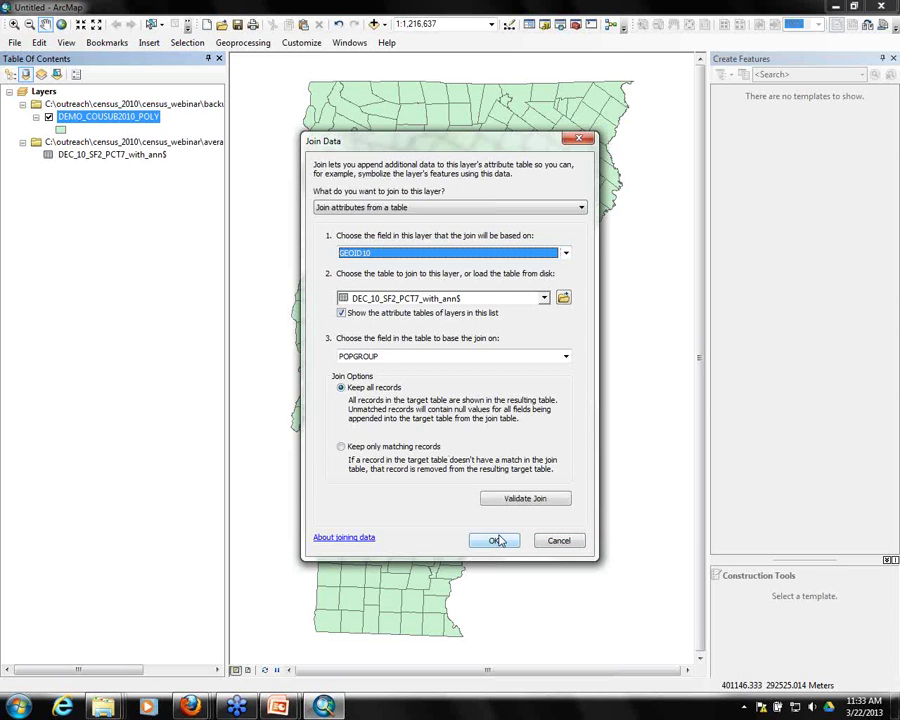
pyautogui.click(544, 298)
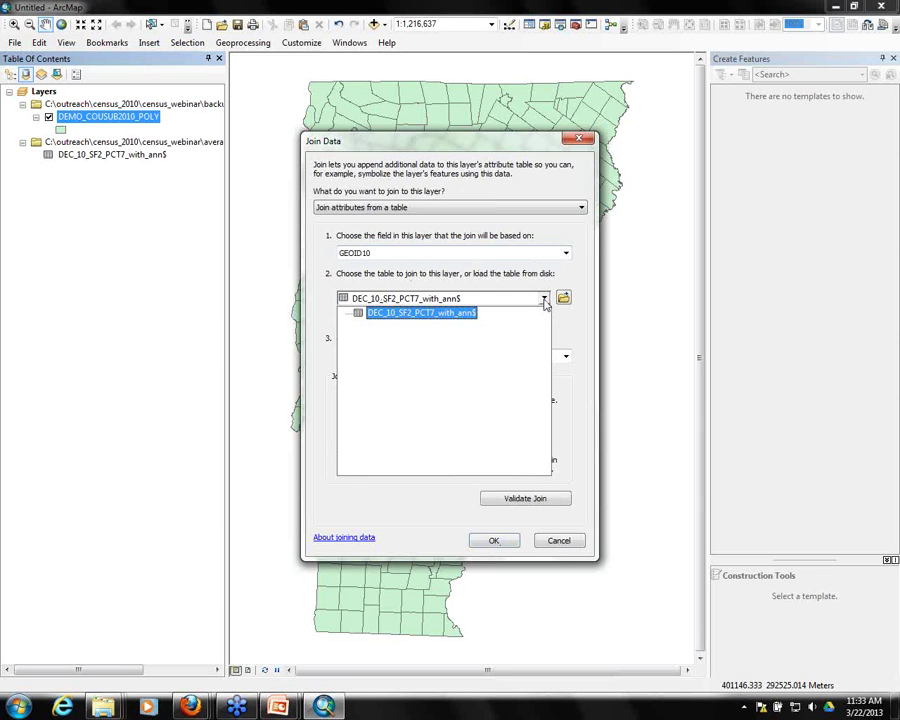
pyautogui.click(545, 302)
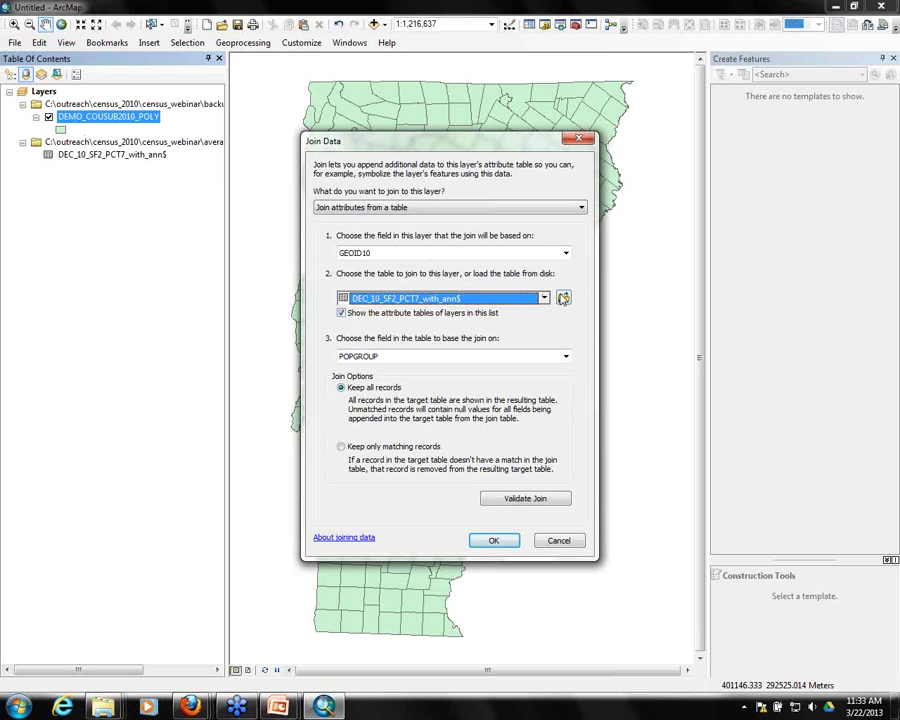
pyautogui.click(530, 298)
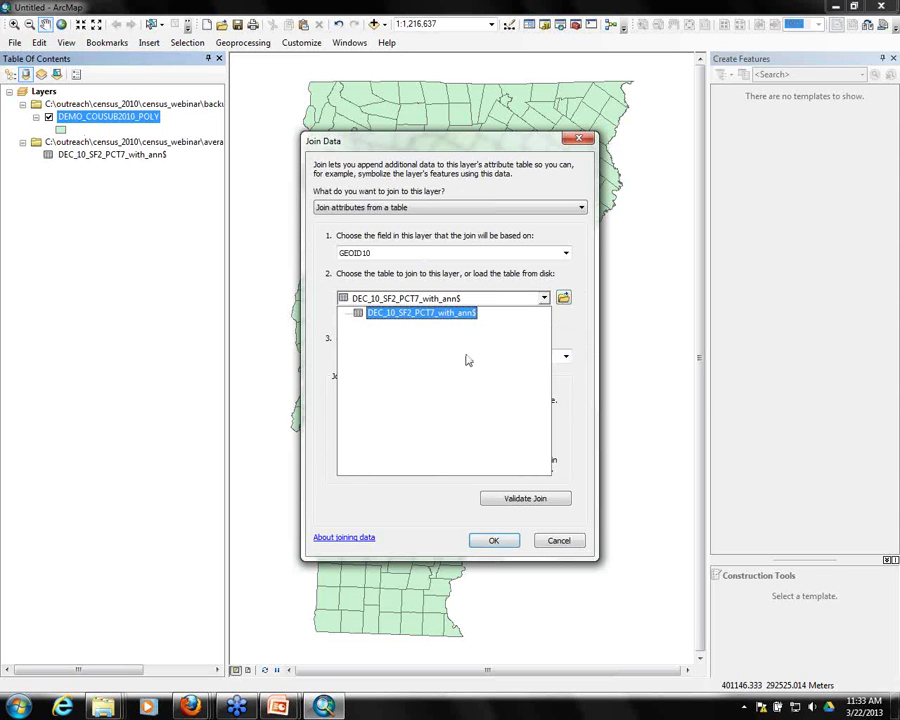
pyautogui.click(482, 314)
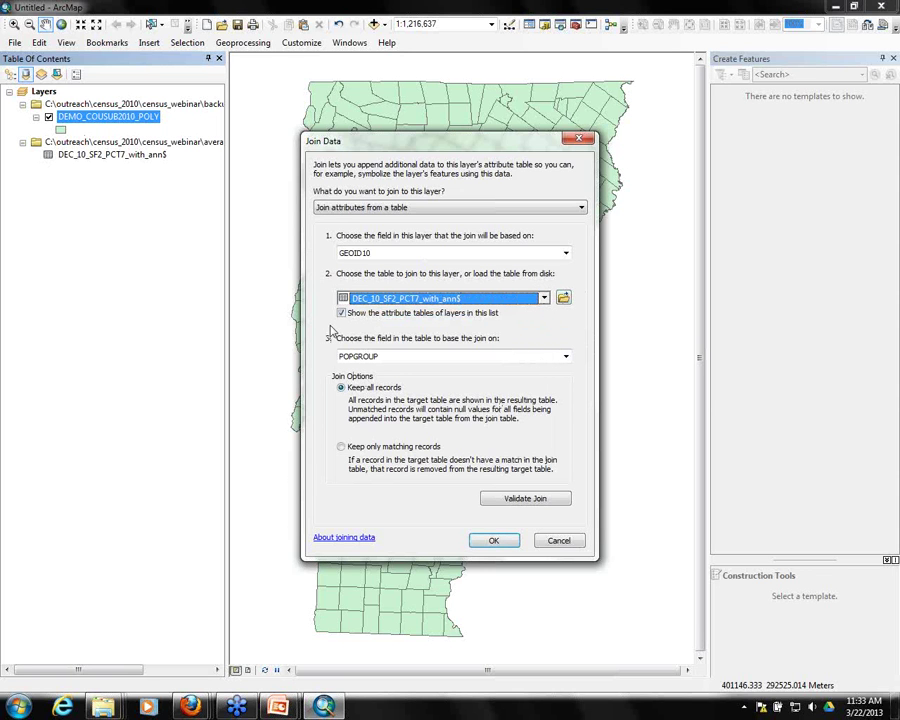
# Step: Choose Id2 as the table's join field, validate the join and apply it to the layer
pyautogui.click(566, 358)
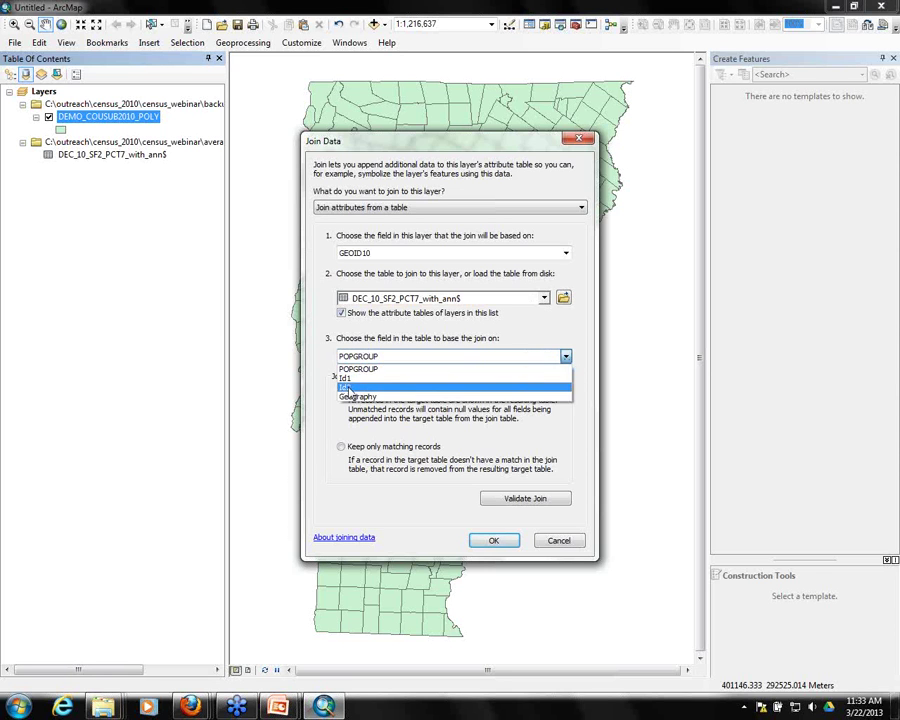
pyautogui.click(472, 387)
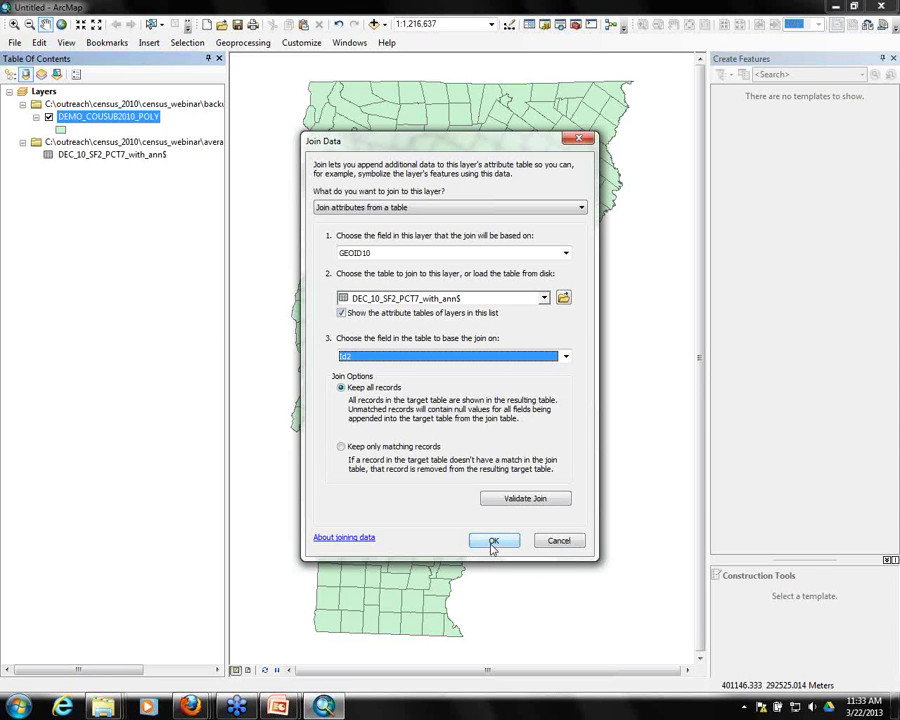
pyautogui.click(528, 499)
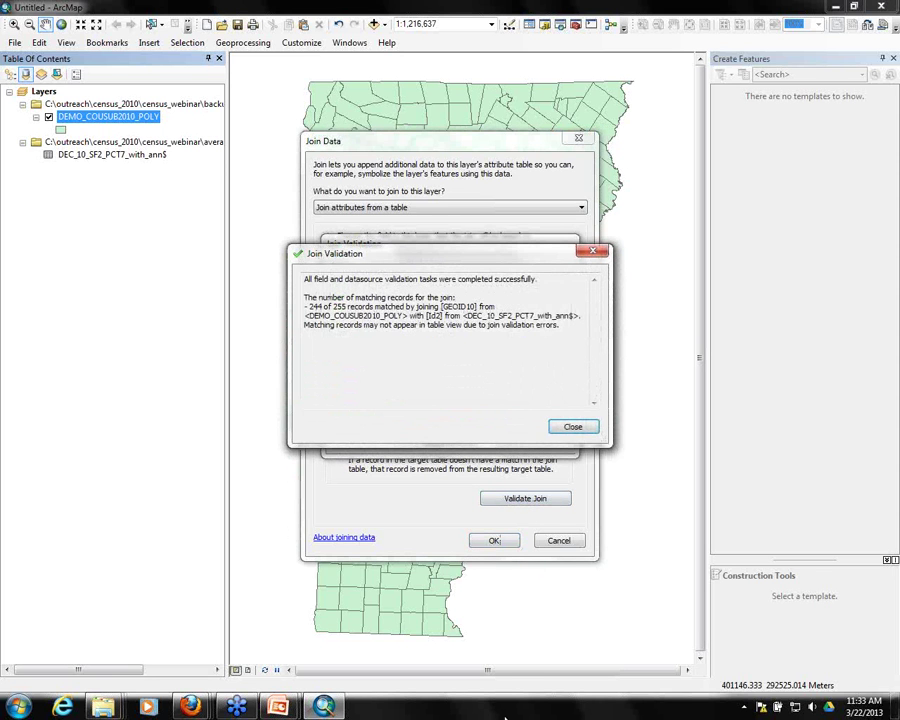
pyautogui.click(572, 426)
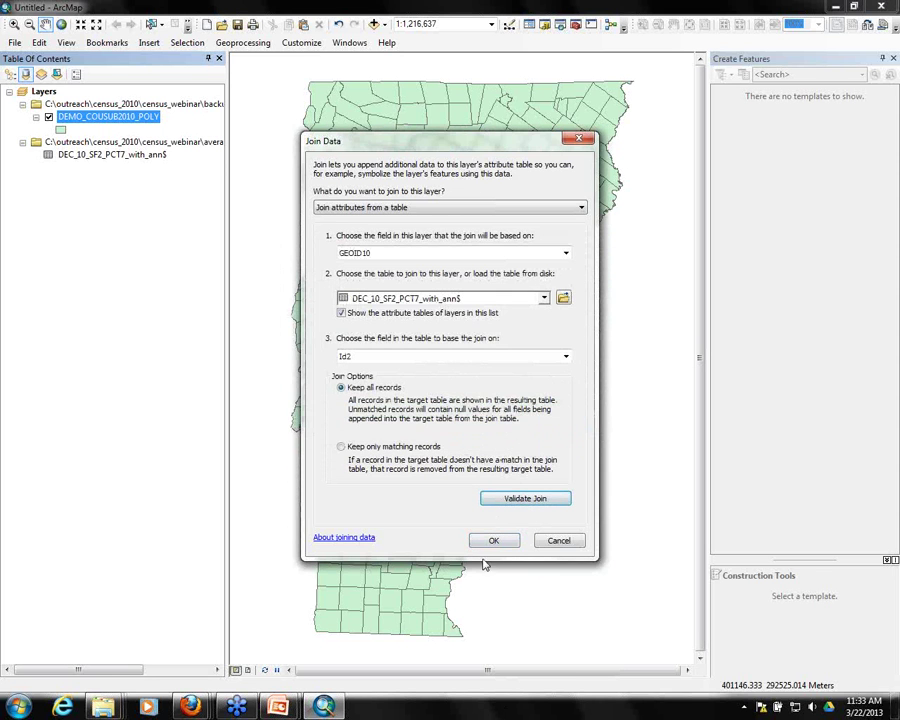
pyautogui.click(490, 540)
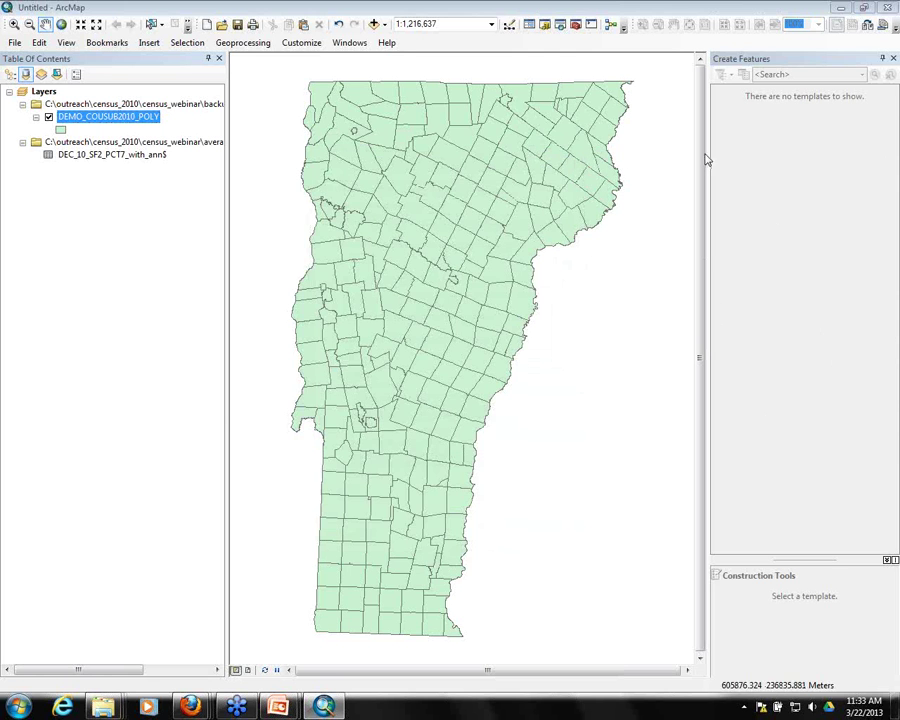
pyautogui.rightClick(98, 117)
pyautogui.click(619, 424)
pyautogui.moveTo(619, 424); pyautogui.dragTo(542, 380)
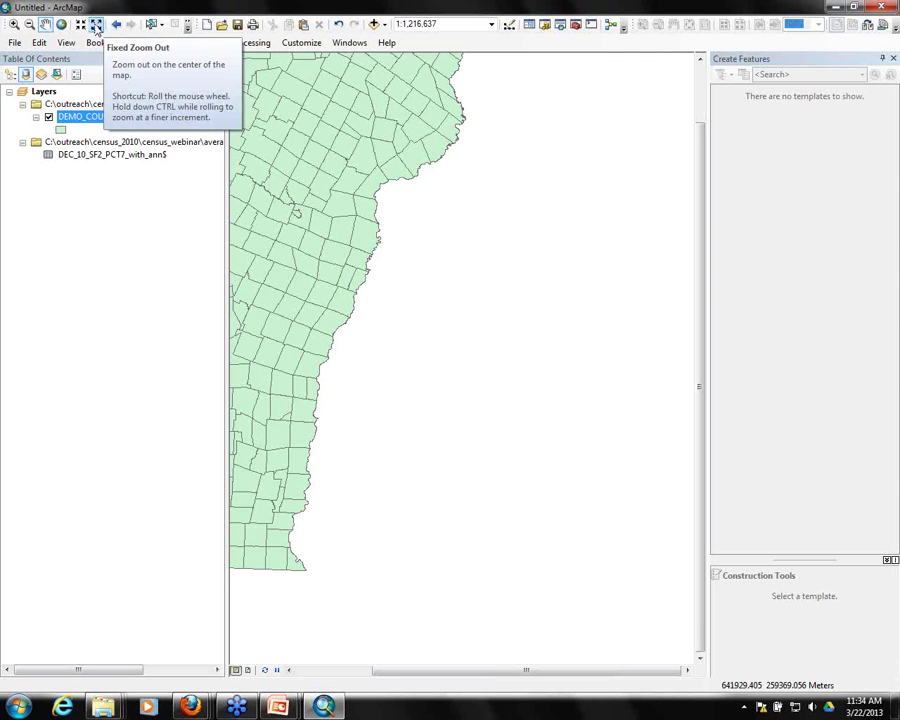
pyautogui.click(61, 24)
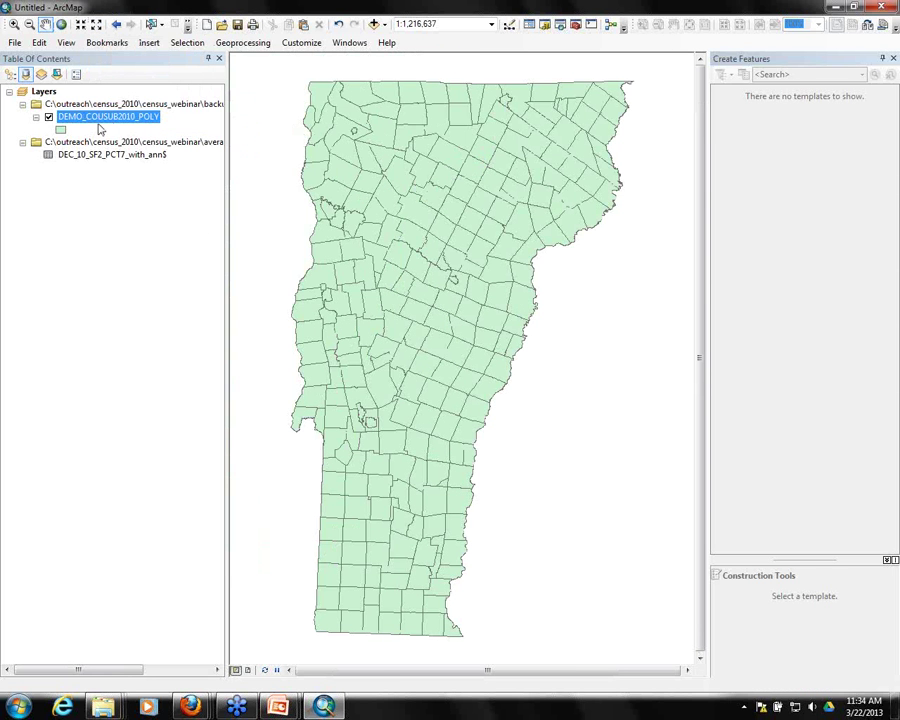
# Step: Examine the joined household size fields in the DEMO_COUSUB2010_POLY attribute table, compare with its original columns, and close the table
pyautogui.rightClick(104, 121)
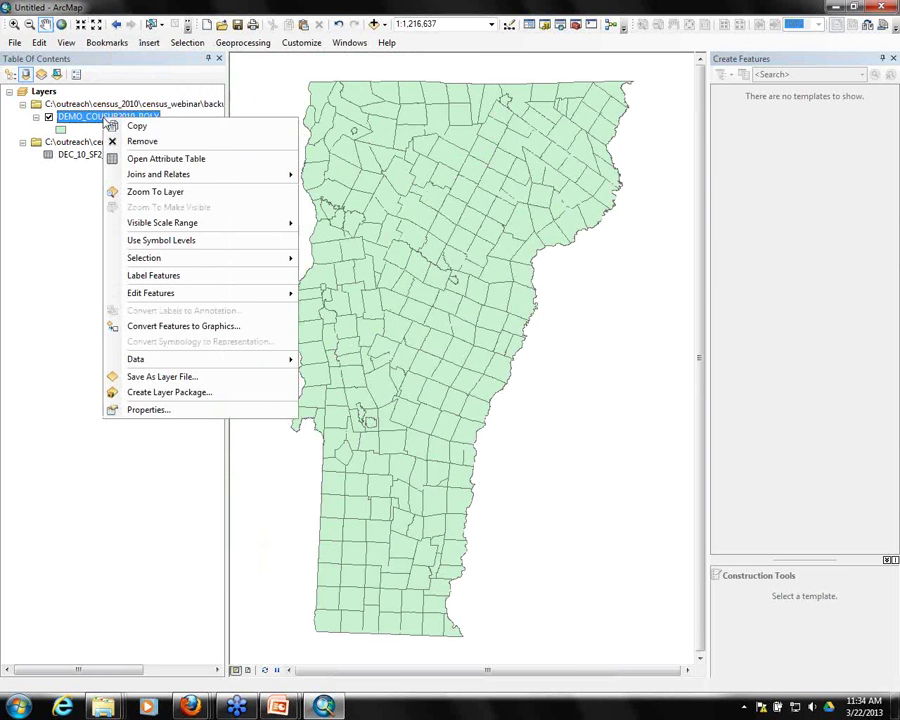
pyautogui.click(140, 160)
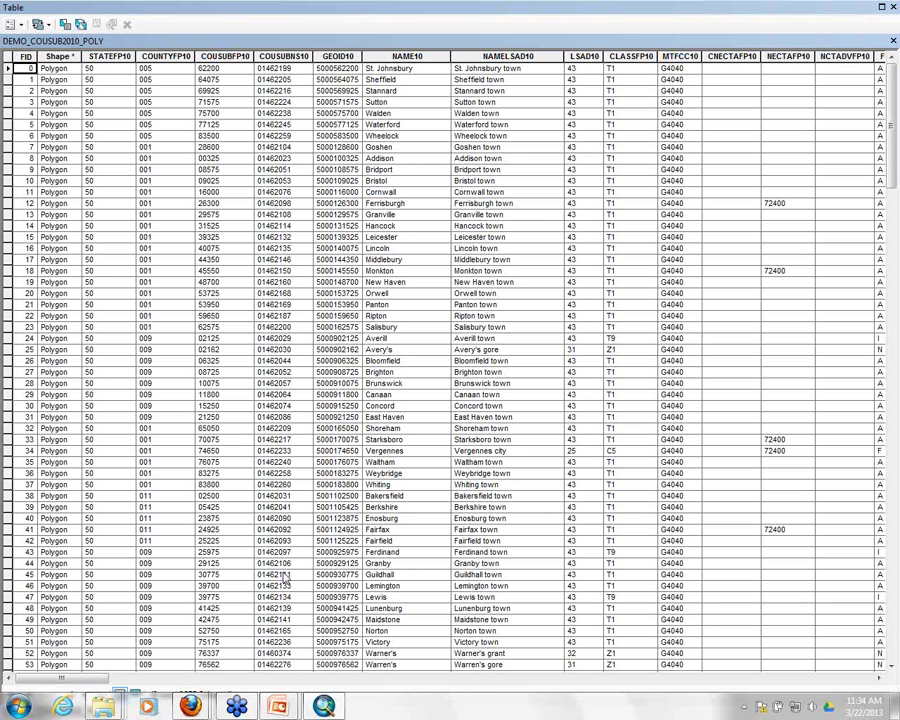
pyautogui.moveTo(83, 683); pyautogui.dragTo(210, 700)
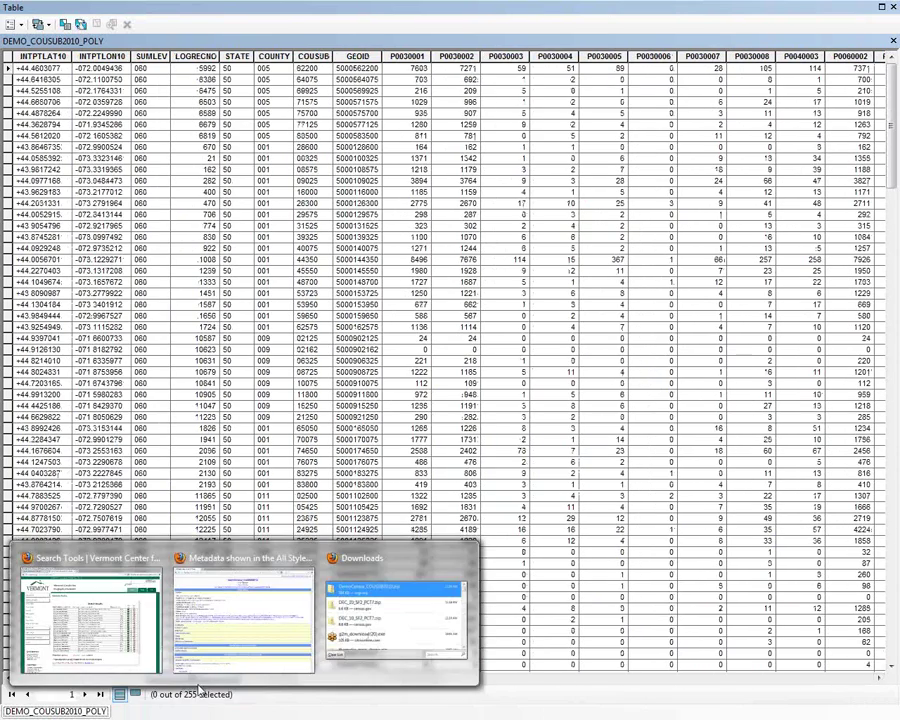
pyautogui.moveTo(197, 684); pyautogui.dragTo(817, 682)
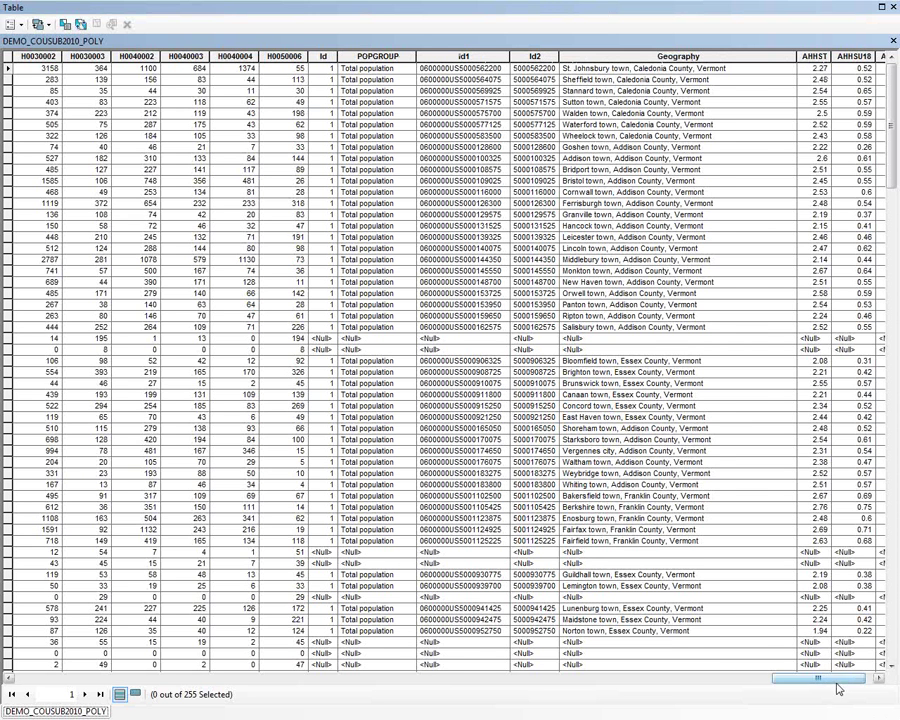
pyautogui.click(878, 677)
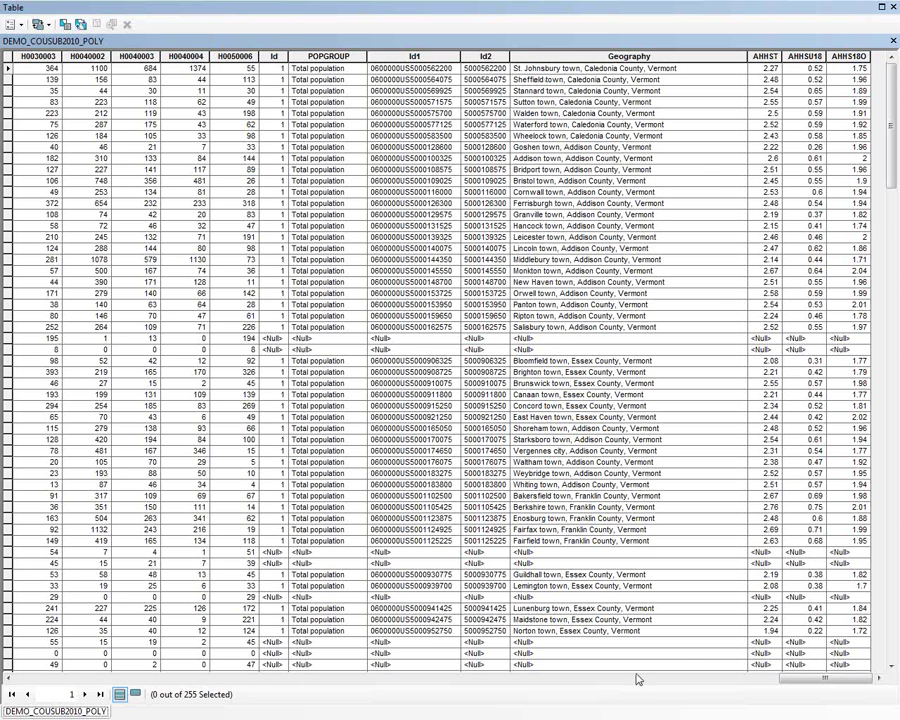
pyautogui.moveTo(848, 682); pyautogui.dragTo(60, 682)
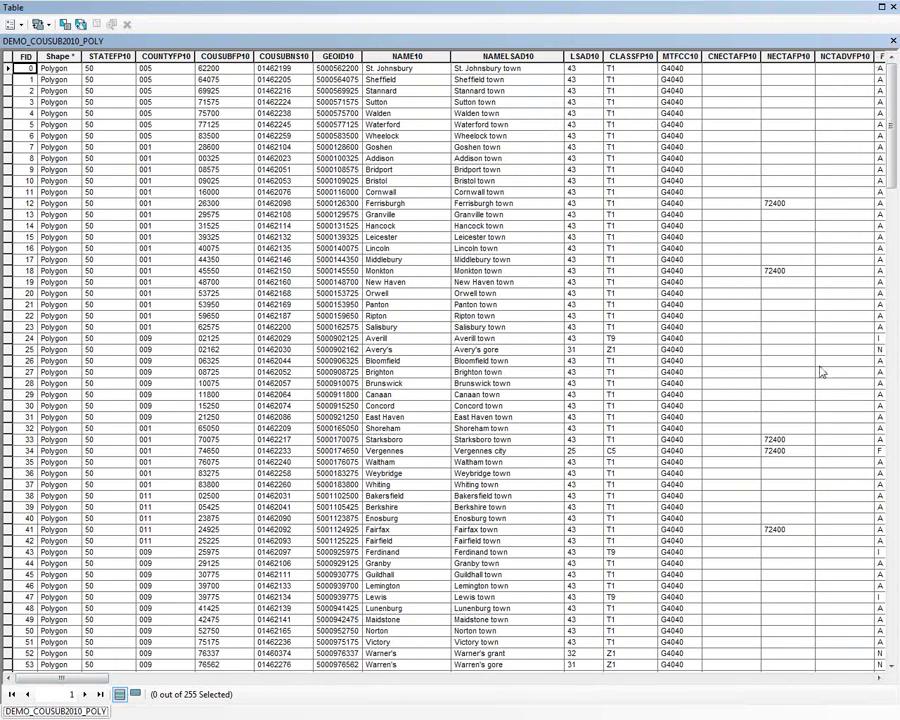
pyautogui.moveTo(50, 680)
pyautogui.mouseDown()
pyautogui.moveTo(828, 690)
pyautogui.moveTo(40, 690)
pyautogui.mouseUp()
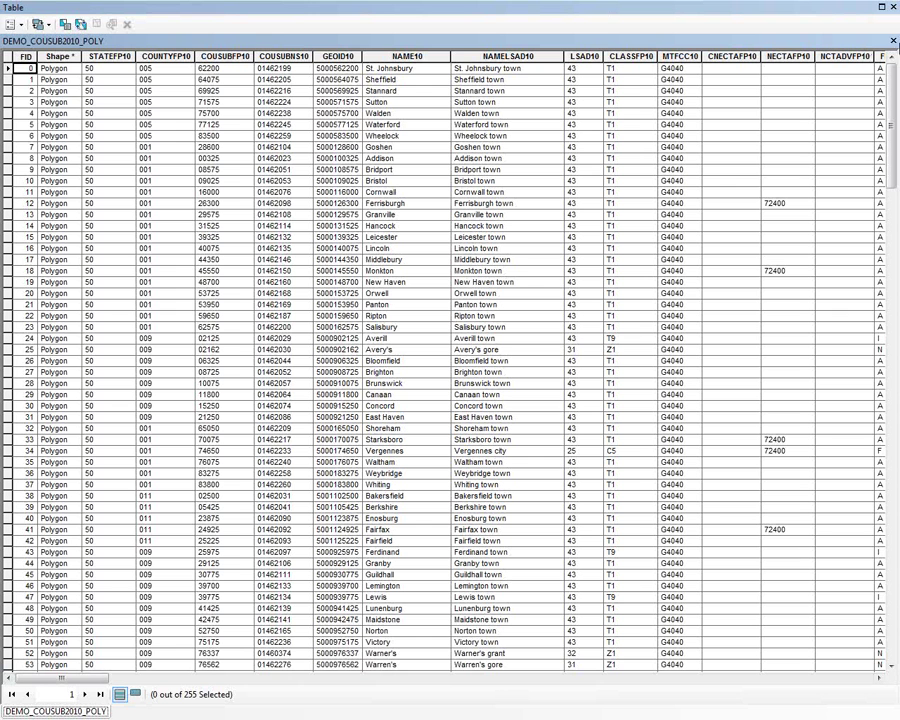
pyautogui.click(895, 8)
# Step: Symbolize the DEMO_COUSUB2010_POLY layer with graduated colors based on the P0130001 field, apply it and view the shaded map
pyautogui.rightClick(100, 118)
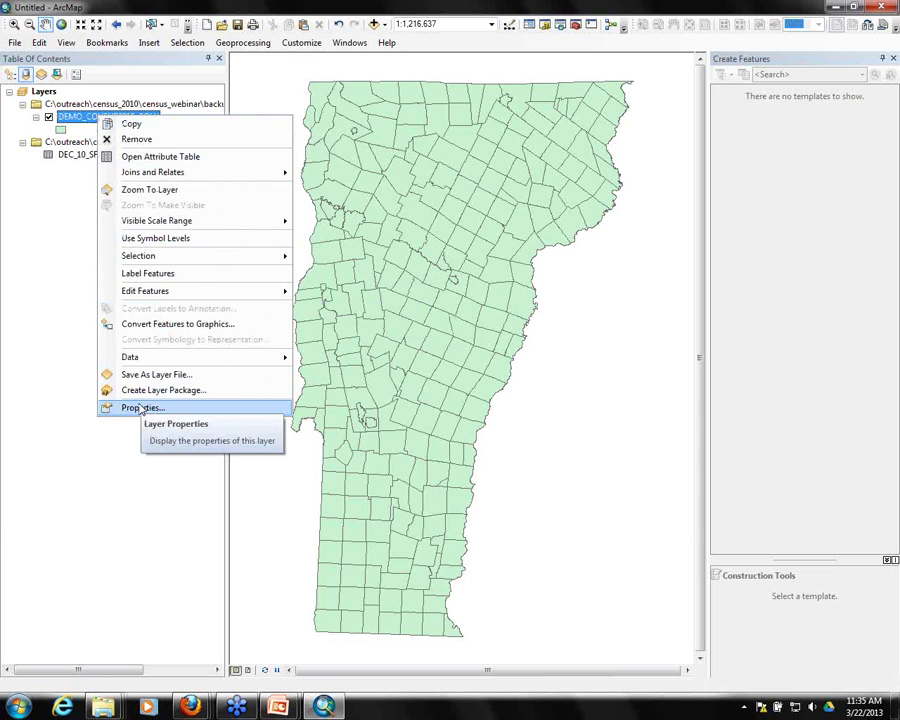
pyautogui.click(104, 407)
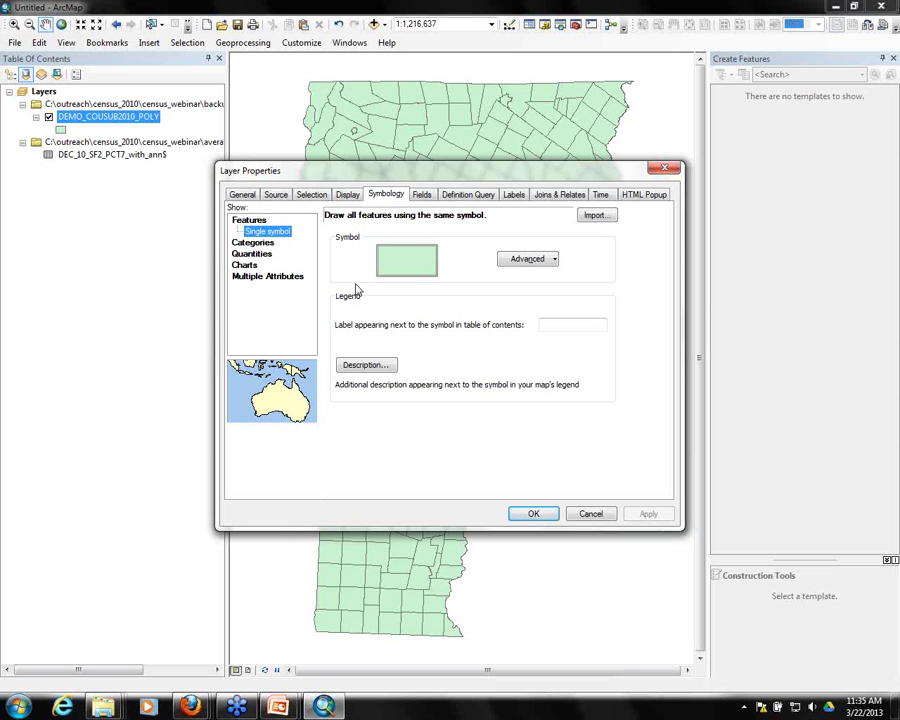
pyautogui.click(253, 242)
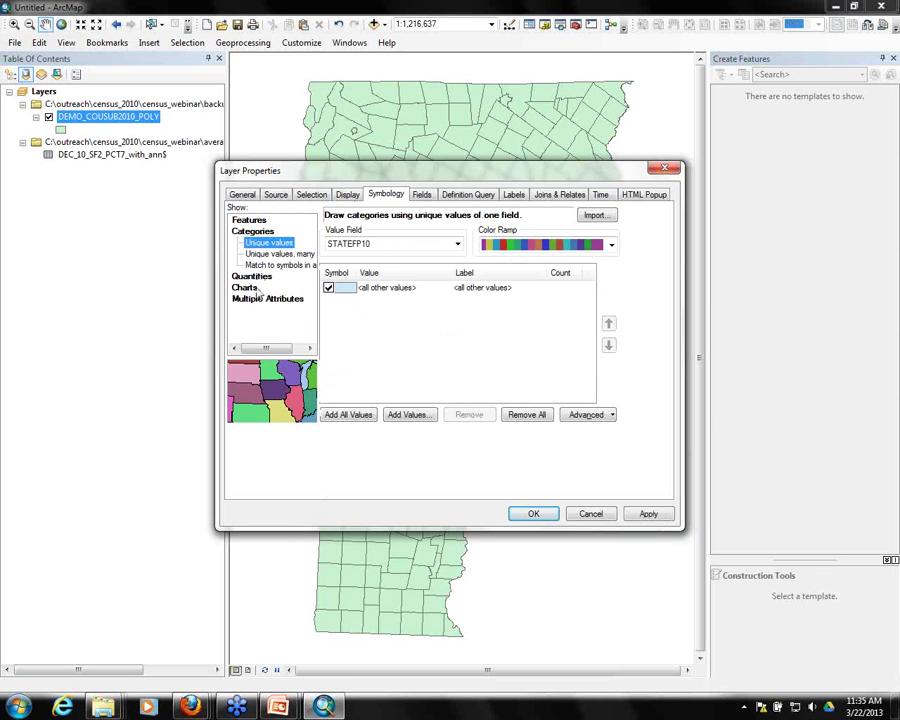
pyautogui.click(251, 253)
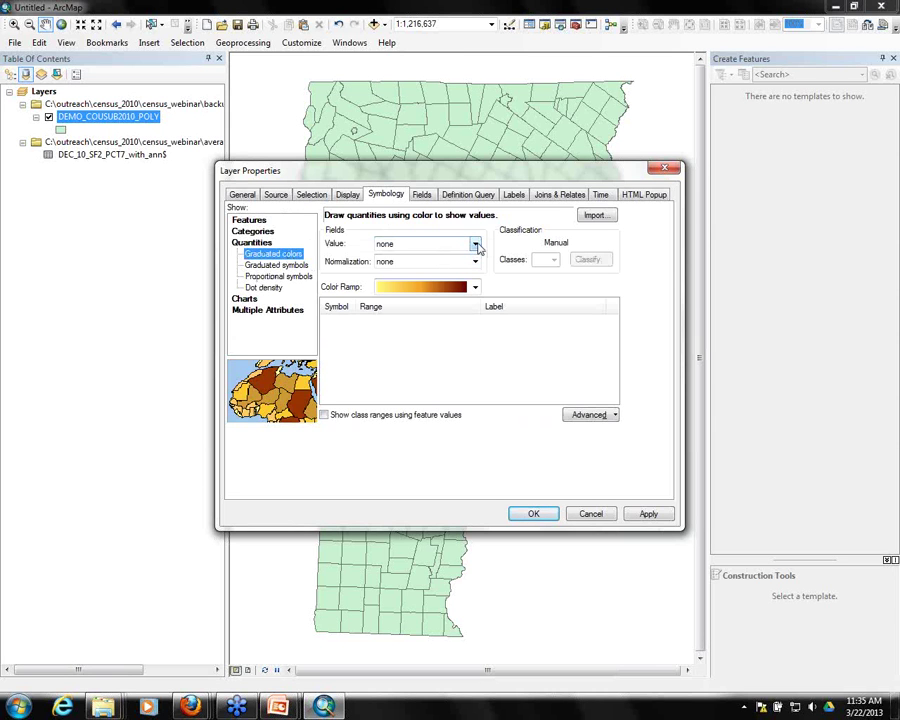
pyautogui.click(477, 247)
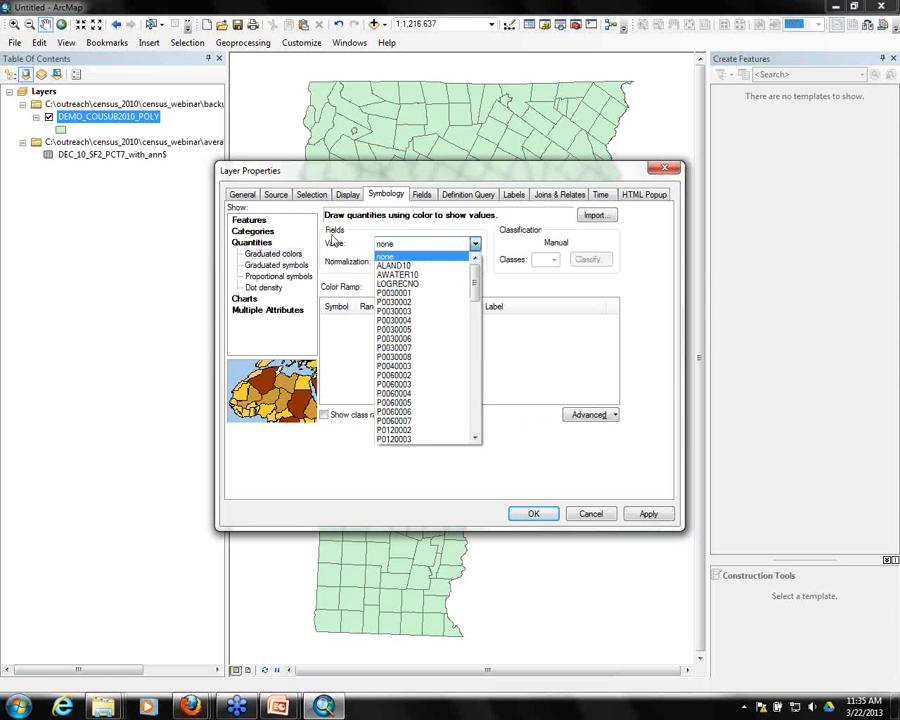
pyautogui.moveTo(474, 286); pyautogui.dragTo(473, 428)
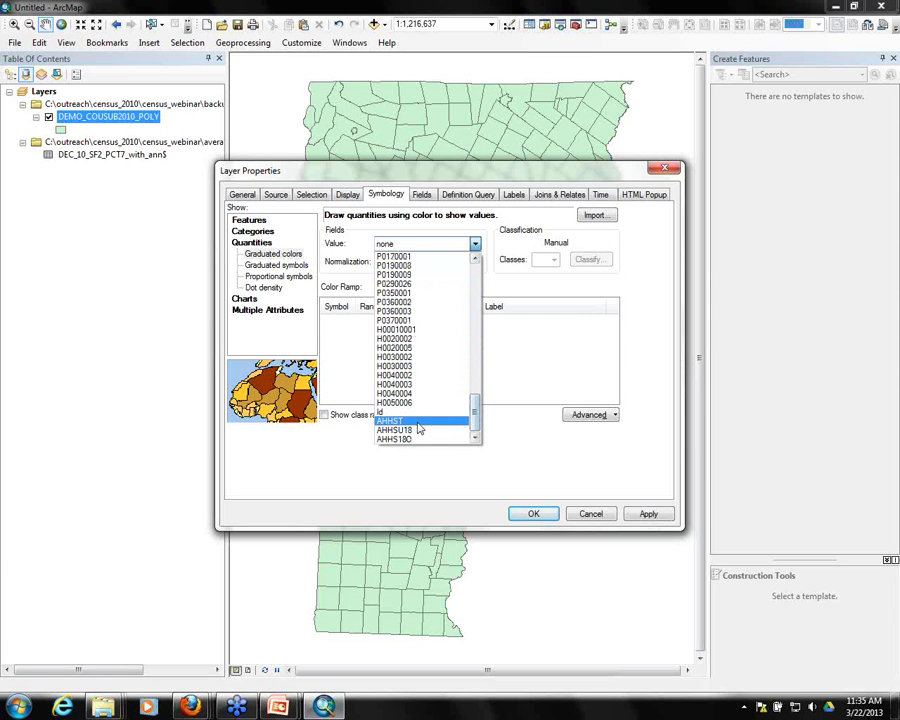
pyautogui.moveTo(476, 423); pyautogui.dragTo(476, 388)
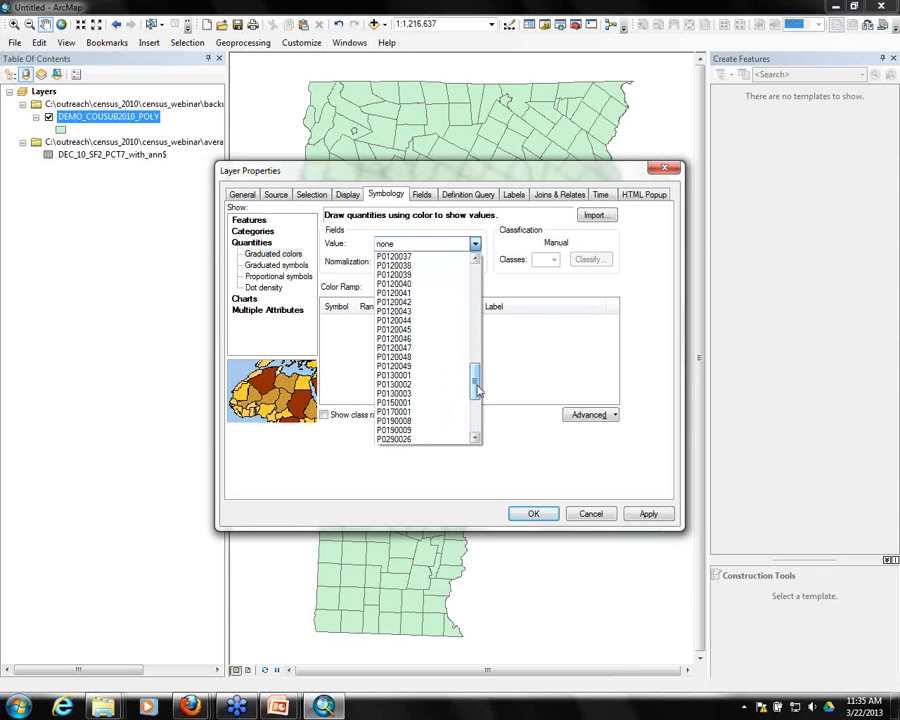
pyautogui.click(407, 380)
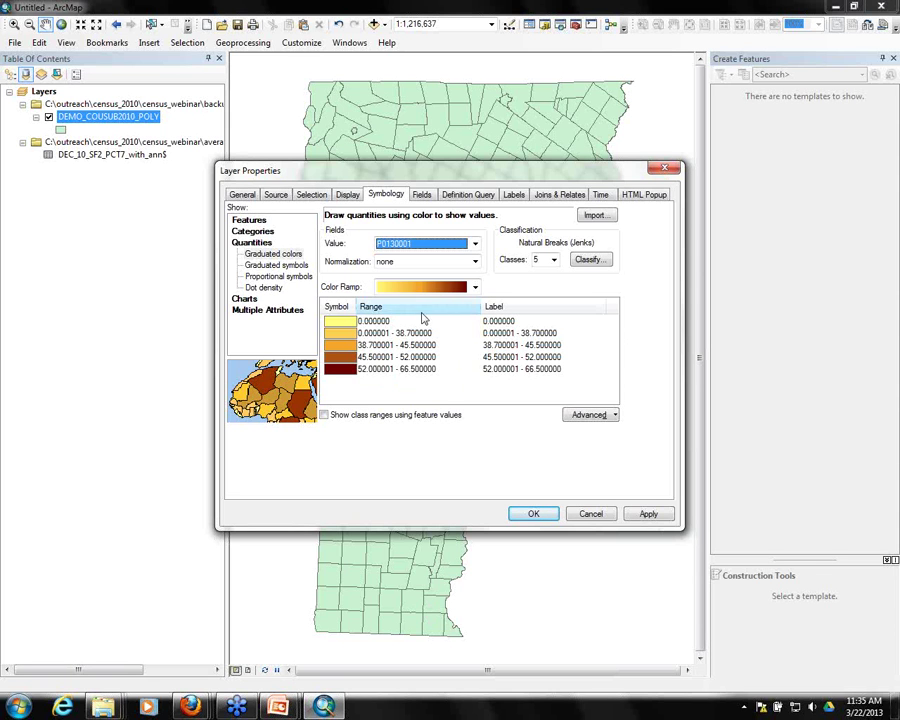
pyautogui.click(648, 513)
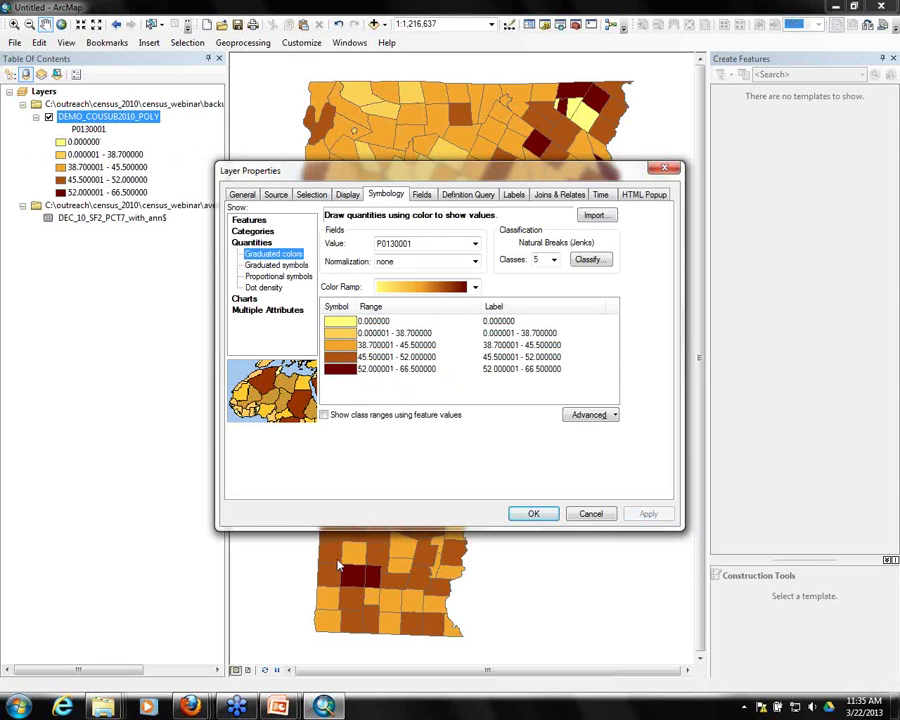
pyautogui.moveTo(503, 174); pyautogui.dragTo(174, 260)
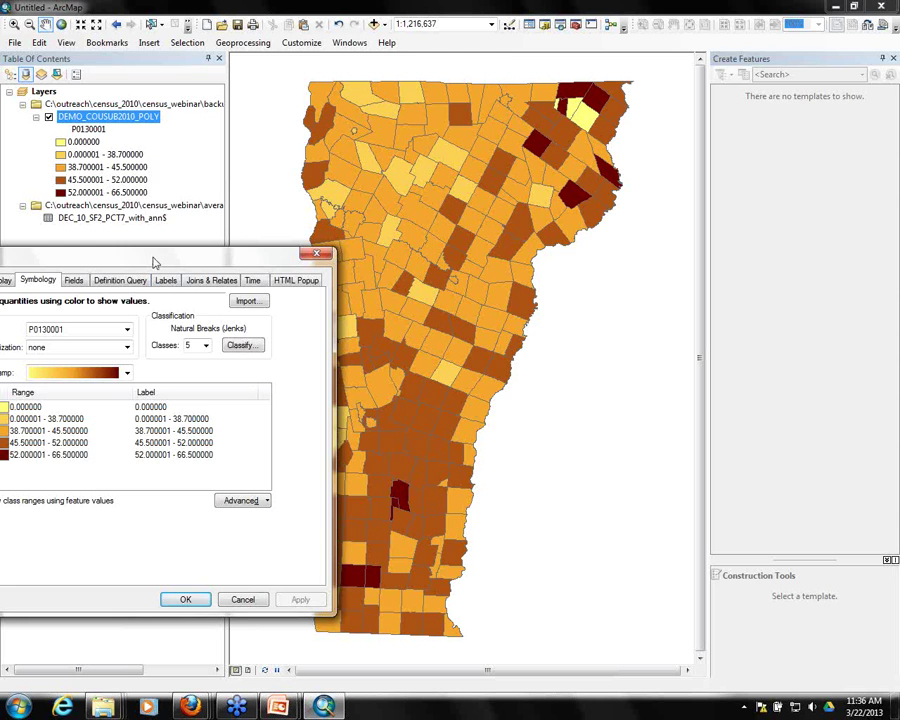
pyautogui.moveTo(165, 254); pyautogui.dragTo(515, 136)
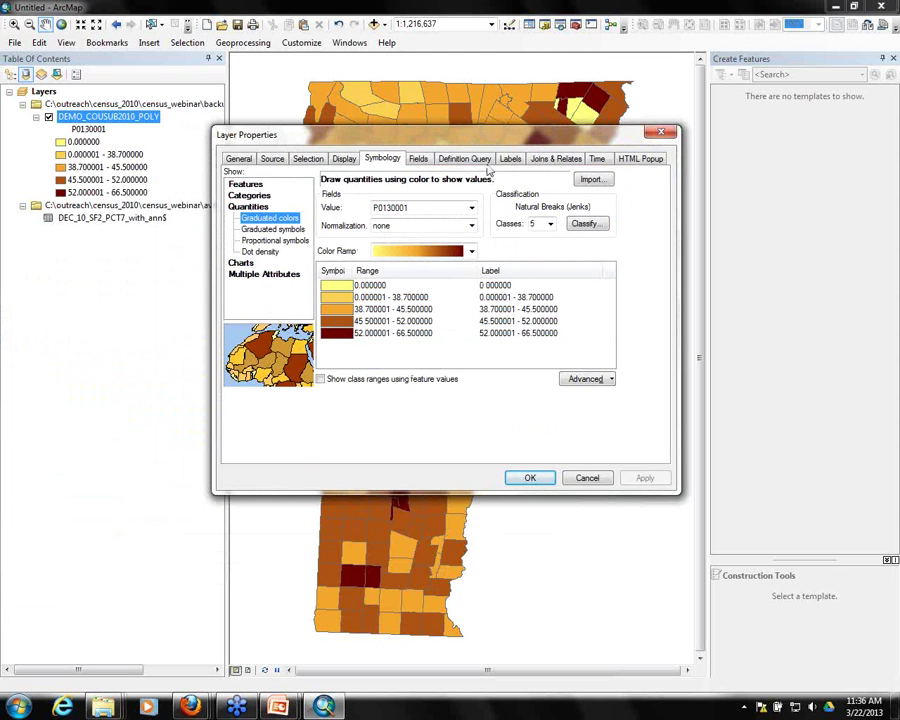
# Step: Symbolize the joined DEMO_COUSUB2010_POLY layer with graduated symbols based on the AHHST field
pyautogui.click(262, 231)
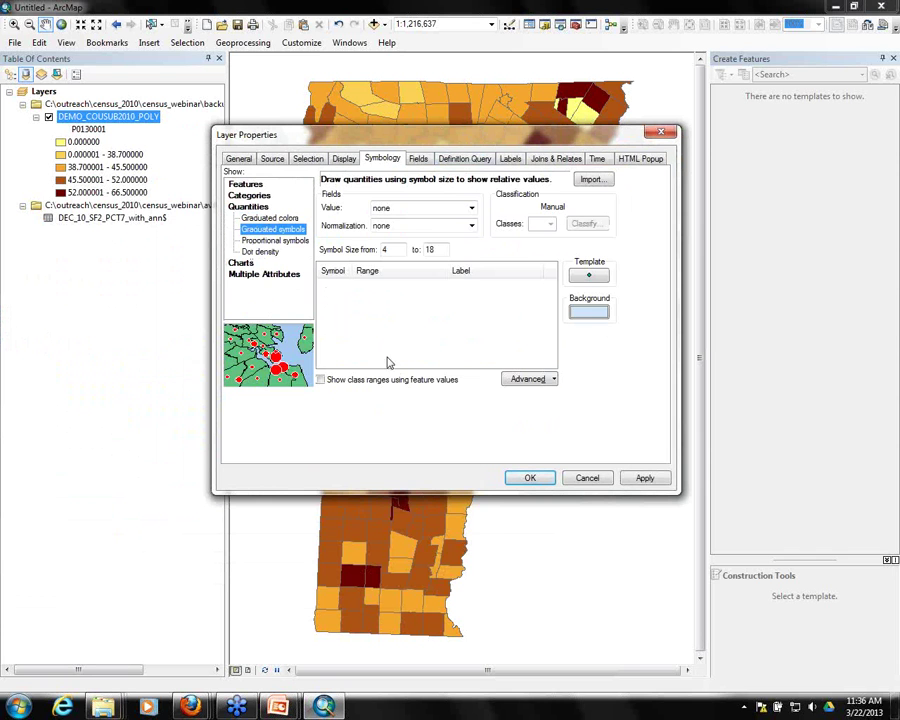
pyautogui.click(471, 208)
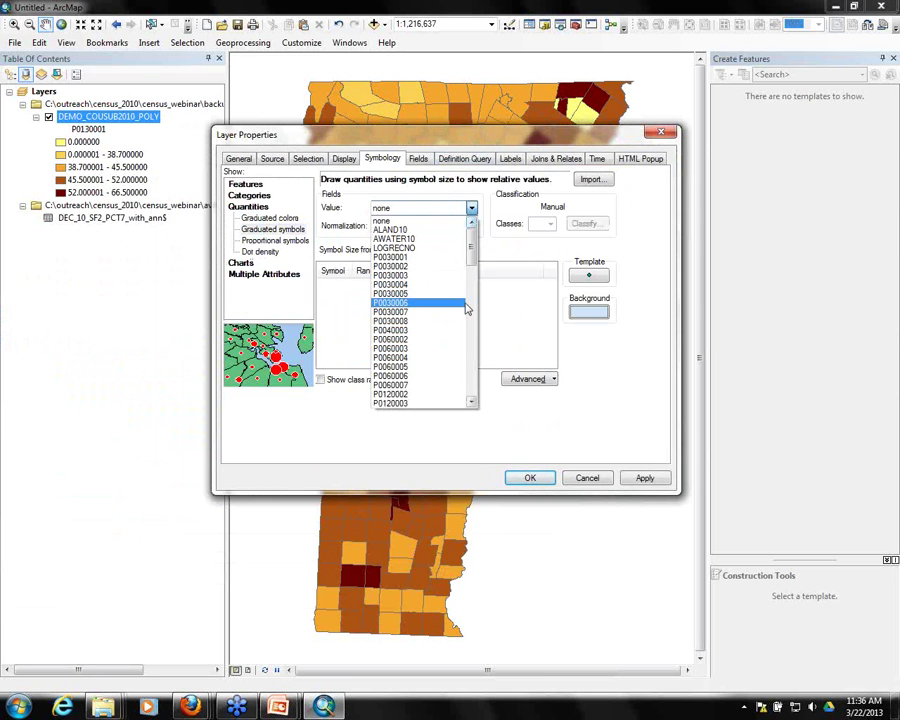
pyautogui.moveTo(476, 248); pyautogui.dragTo(474, 378)
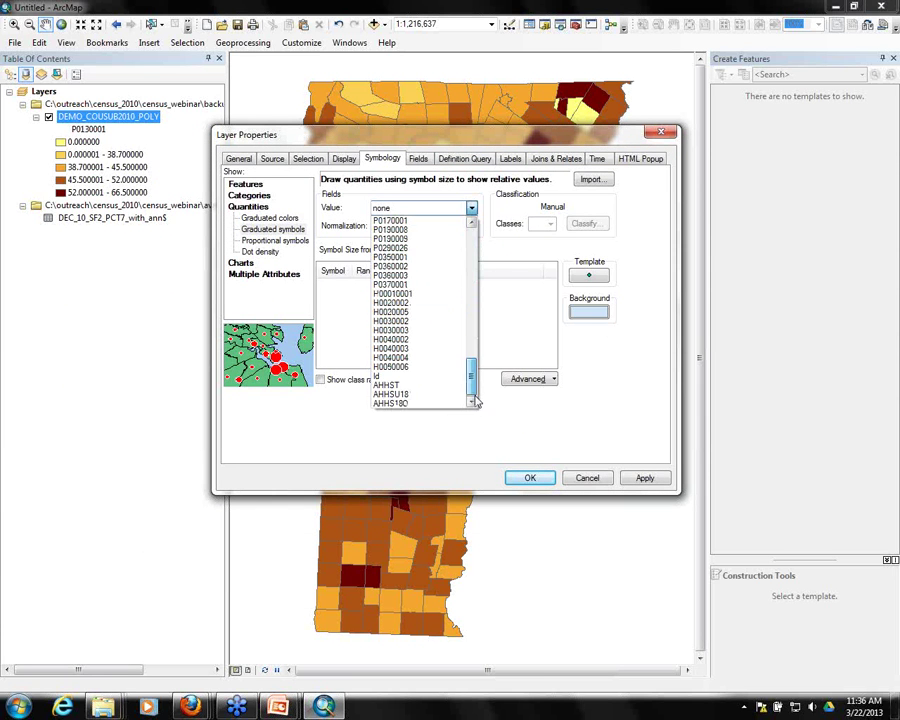
pyautogui.click(390, 388)
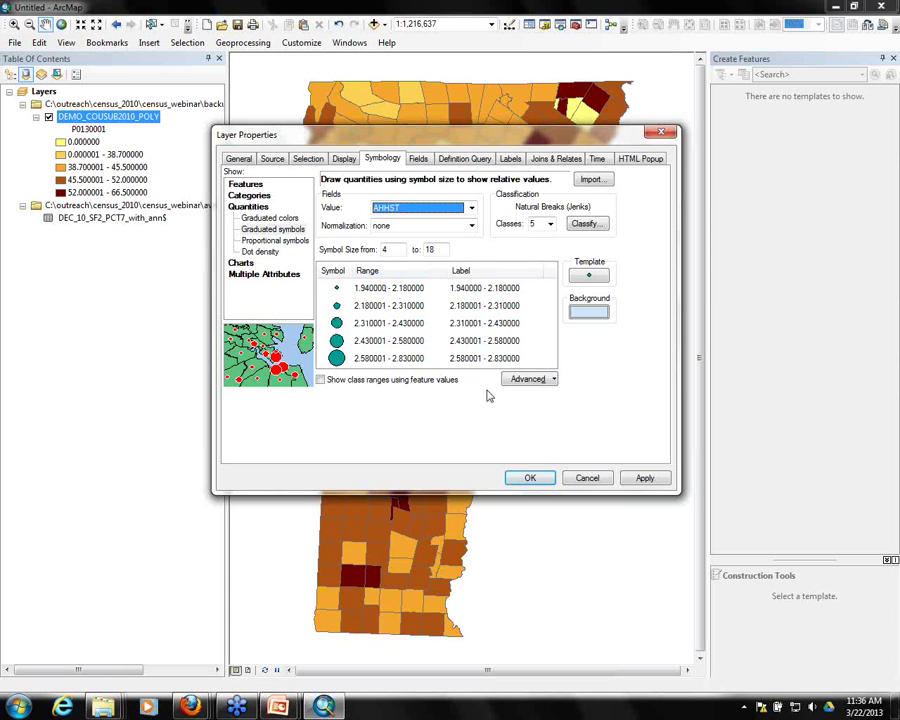
pyautogui.click(530, 478)
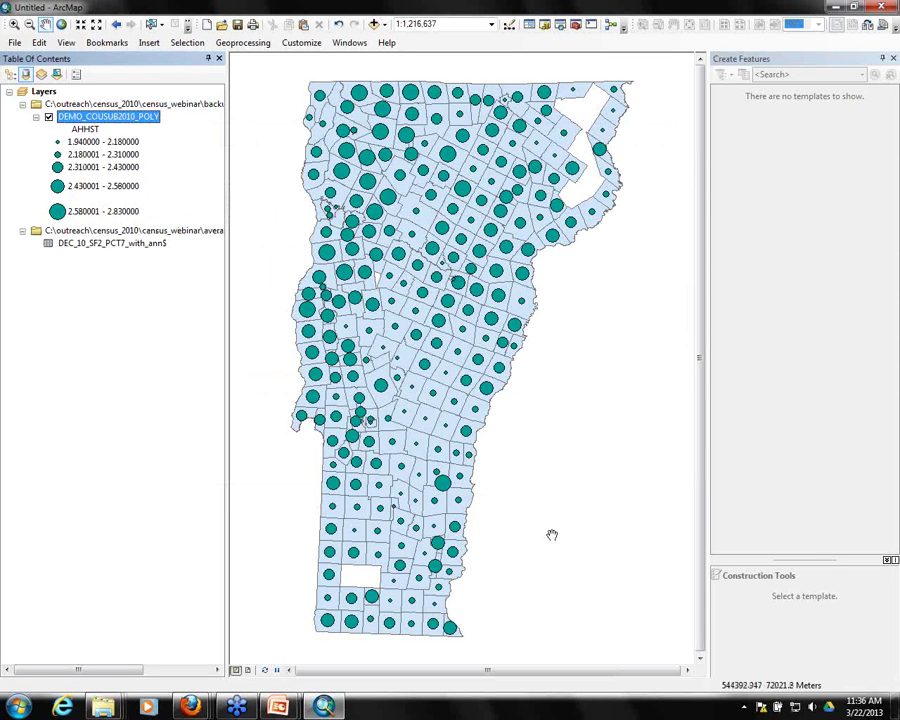
# Step: Add DEMO_COUSUB2010_POLY.shp from the DemoCensus_COUSUB2010 folder in census_webinar to the map as a second layer
pyautogui.click(373, 24)
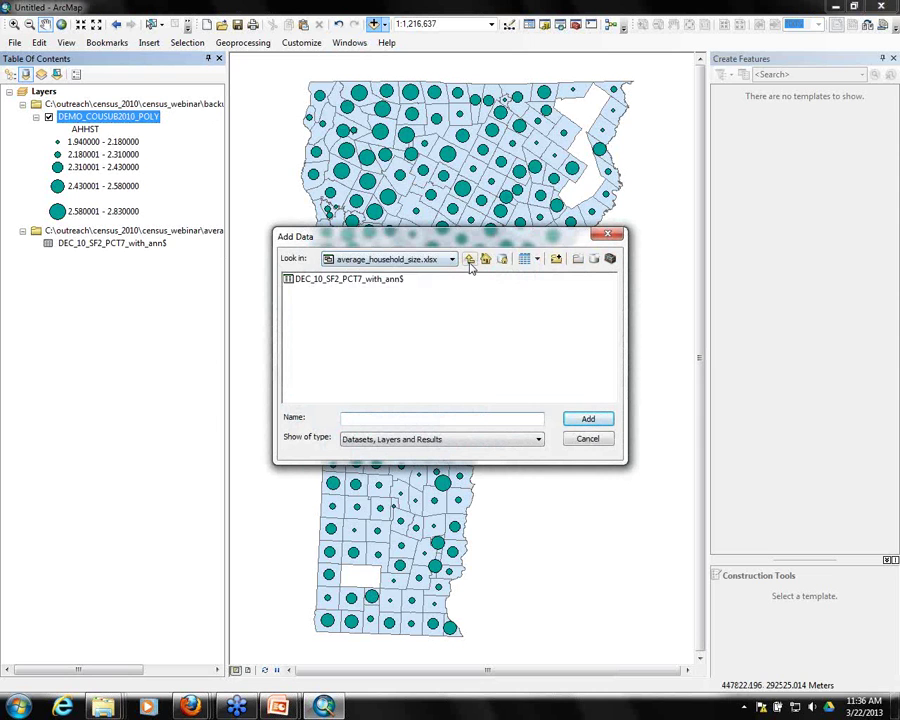
pyautogui.click(469, 260)
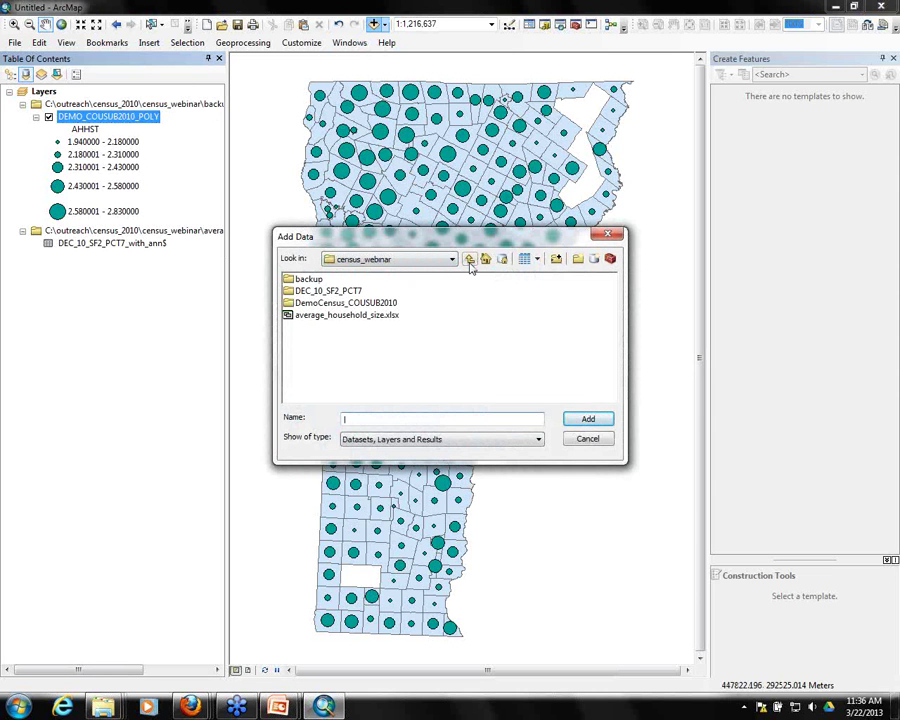
pyautogui.doubleClick(318, 303)
pyautogui.click(345, 280)
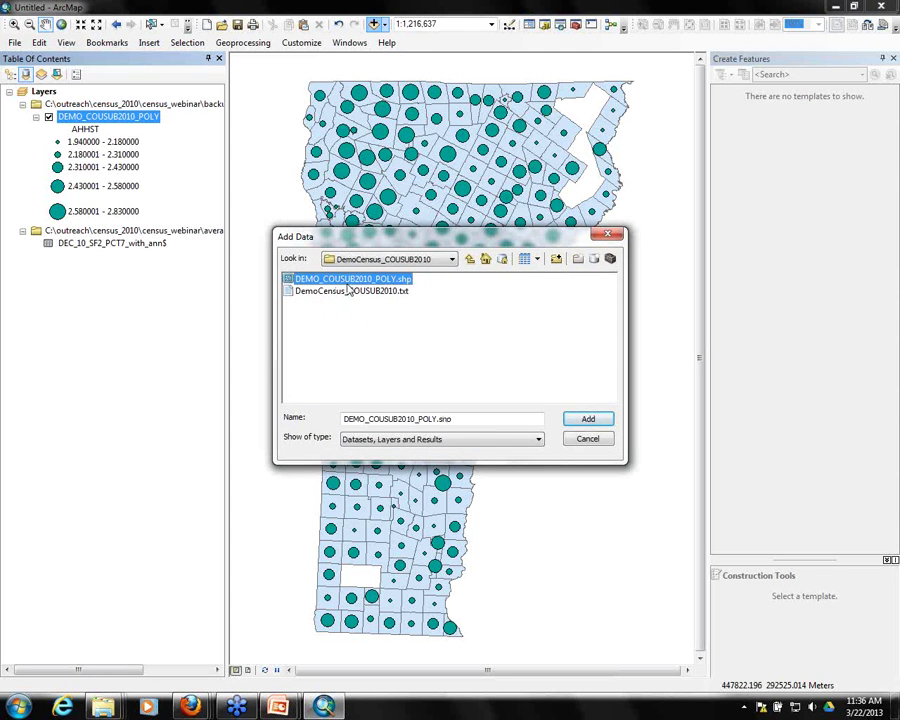
pyautogui.click(586, 420)
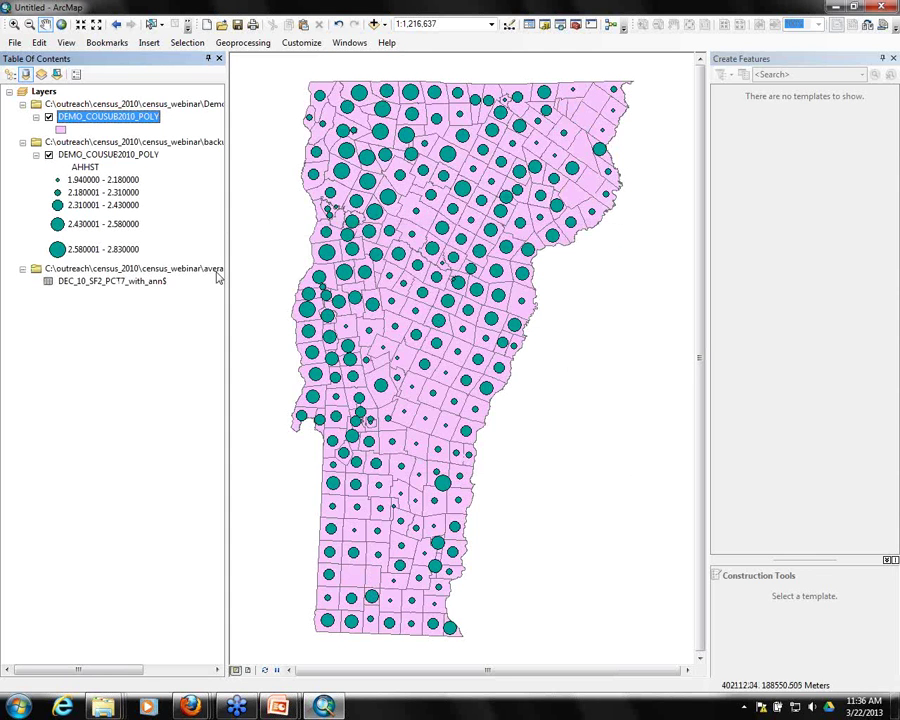
# Step: Symbolize the newly added DEMO_COUSUB2010_POLY layer with graduated colors based on the P0130001 field
pyautogui.rightClick(106, 116)
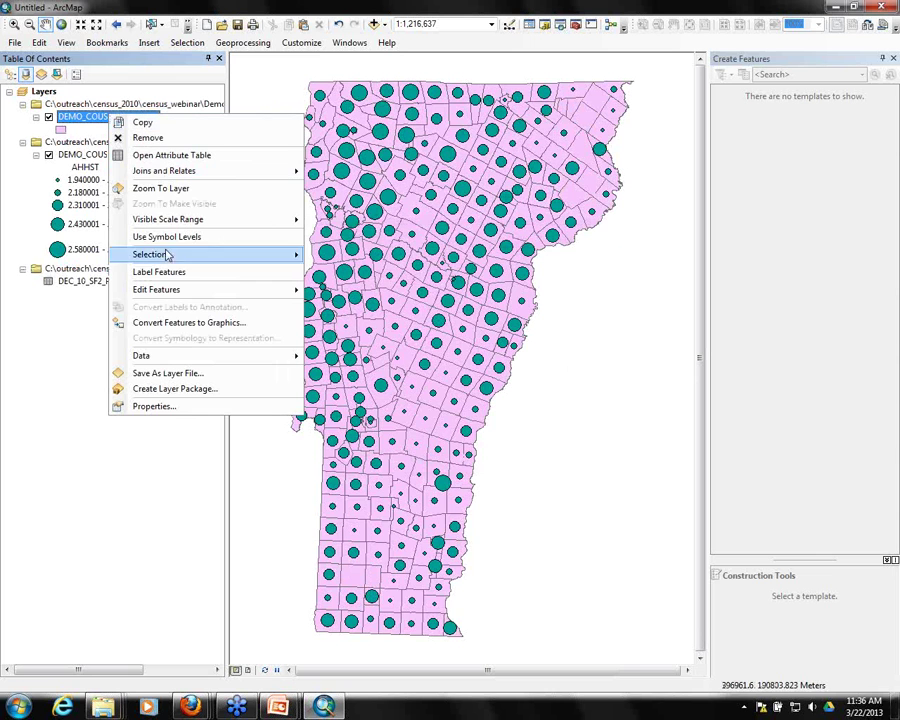
pyautogui.click(153, 407)
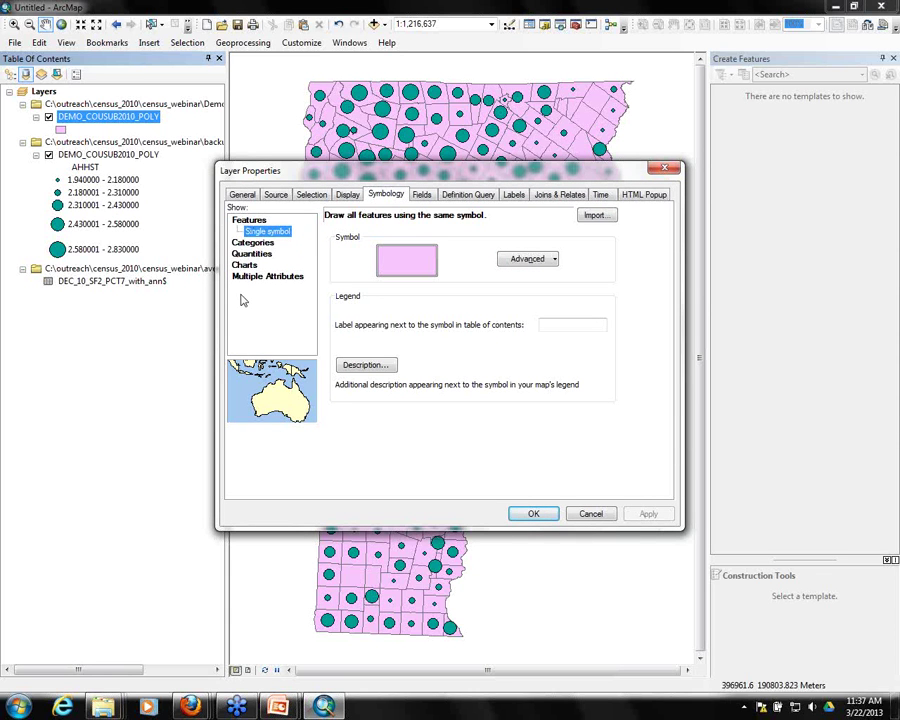
pyautogui.click(252, 242)
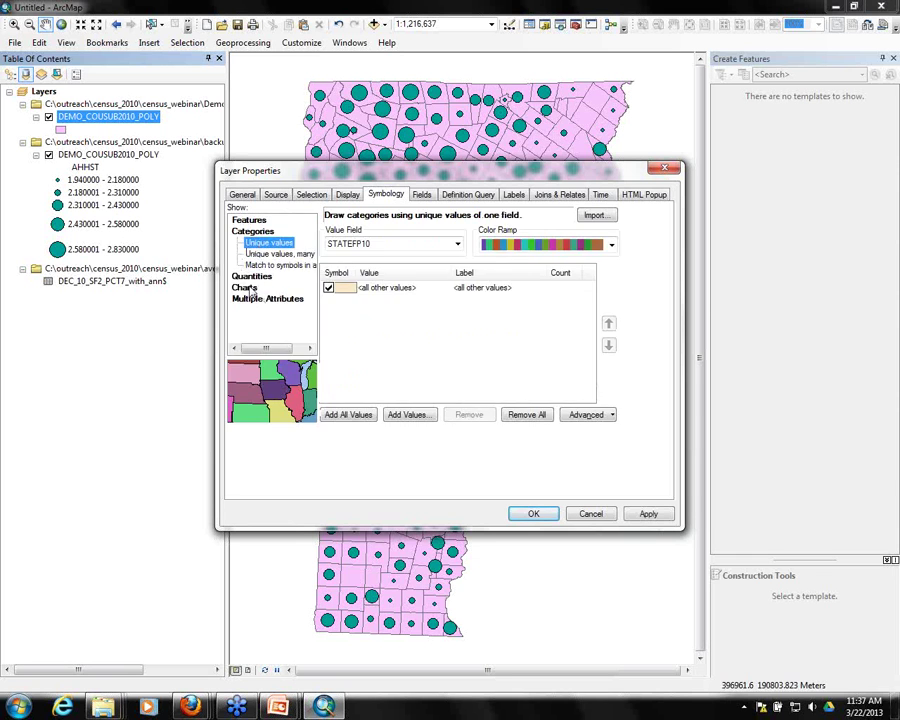
pyautogui.click(251, 253)
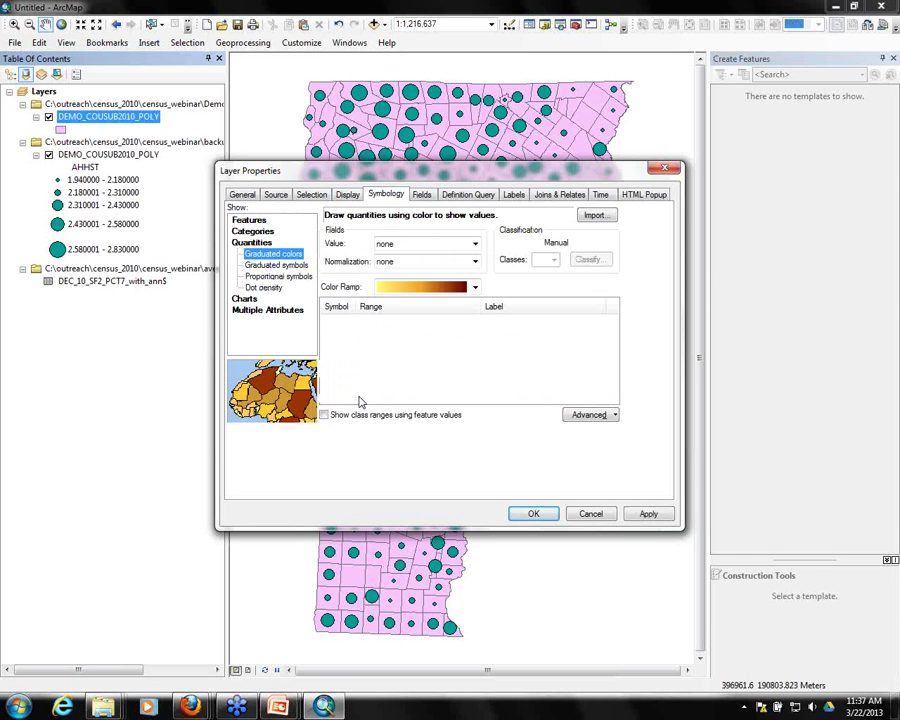
pyautogui.click(474, 243)
pyautogui.moveTo(475, 281); pyautogui.dragTo(476, 392)
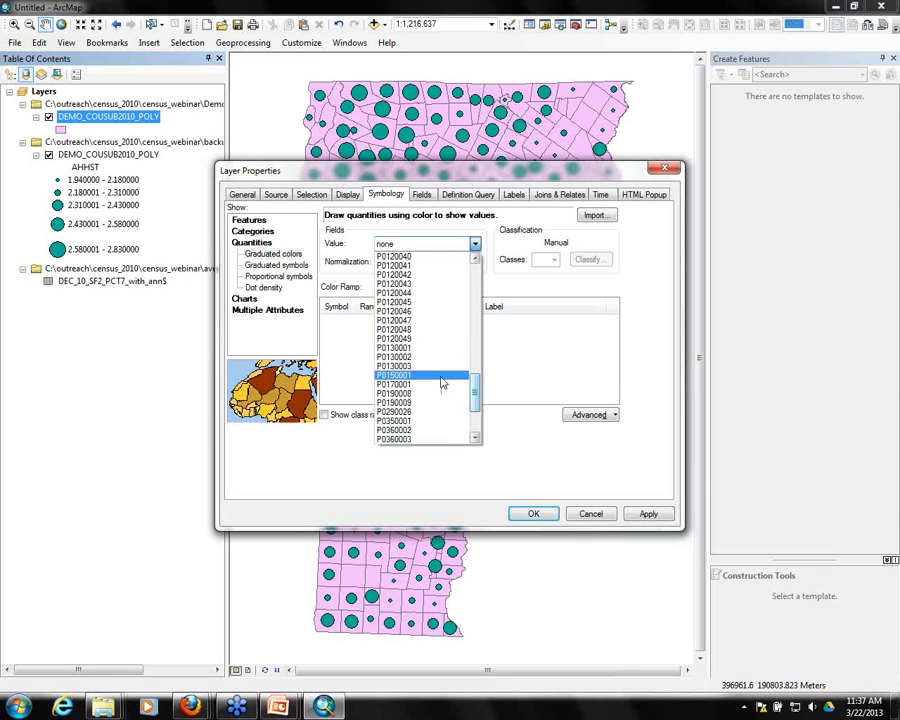
pyautogui.click(410, 348)
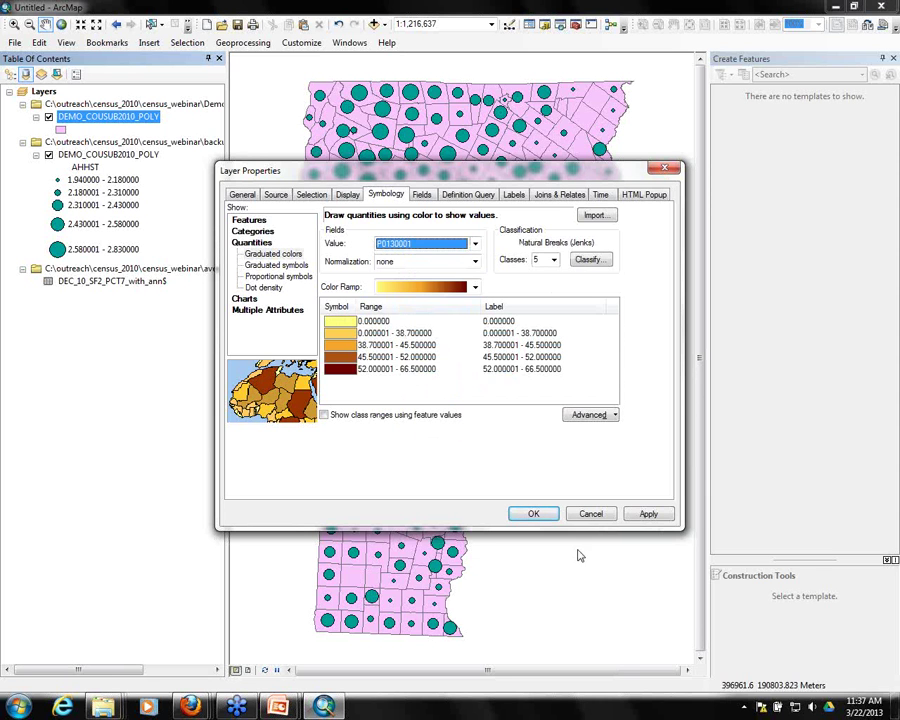
pyautogui.click(533, 513)
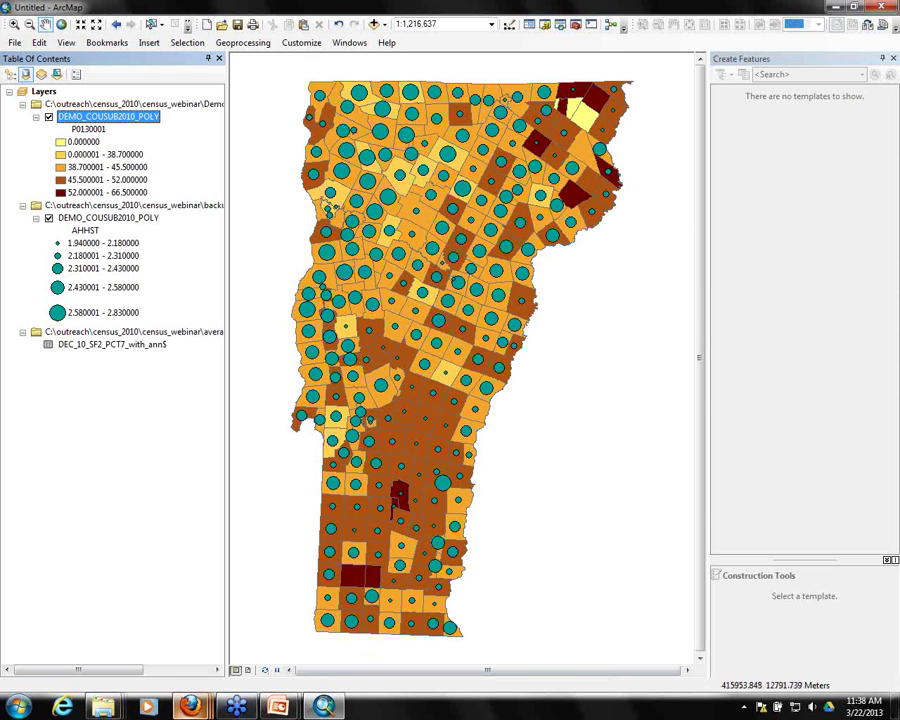
pyautogui.moveTo(190, 706)
pyautogui.moveTo(121, 645)
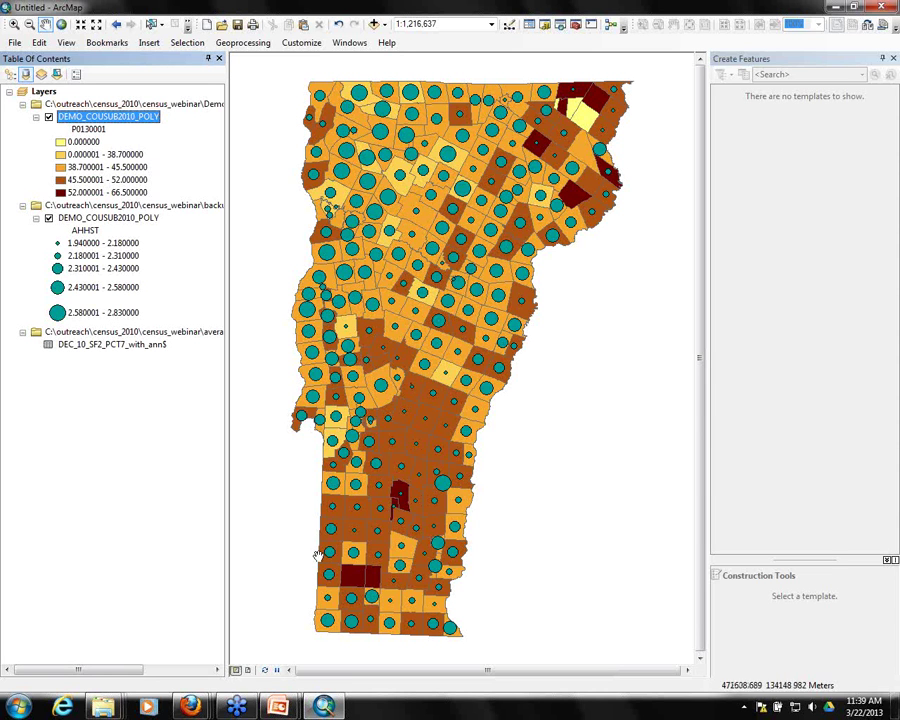
# Step: Switch to the American FactFinder results in Firefox and remove the current map view of table PCT7
pyautogui.moveTo(190, 707)
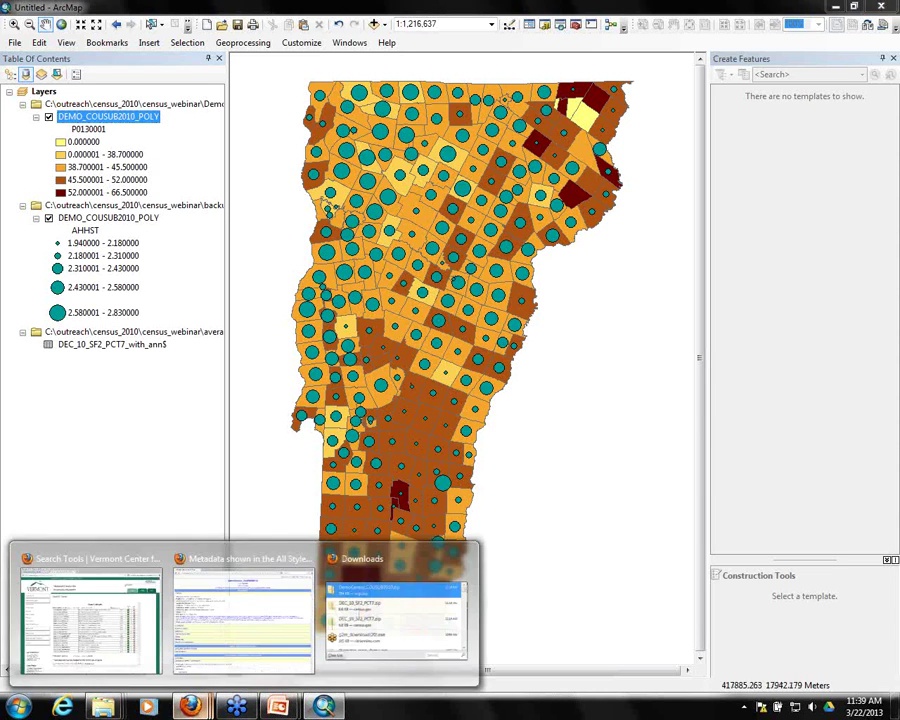
pyautogui.click(90, 640)
pyautogui.click(30, 40)
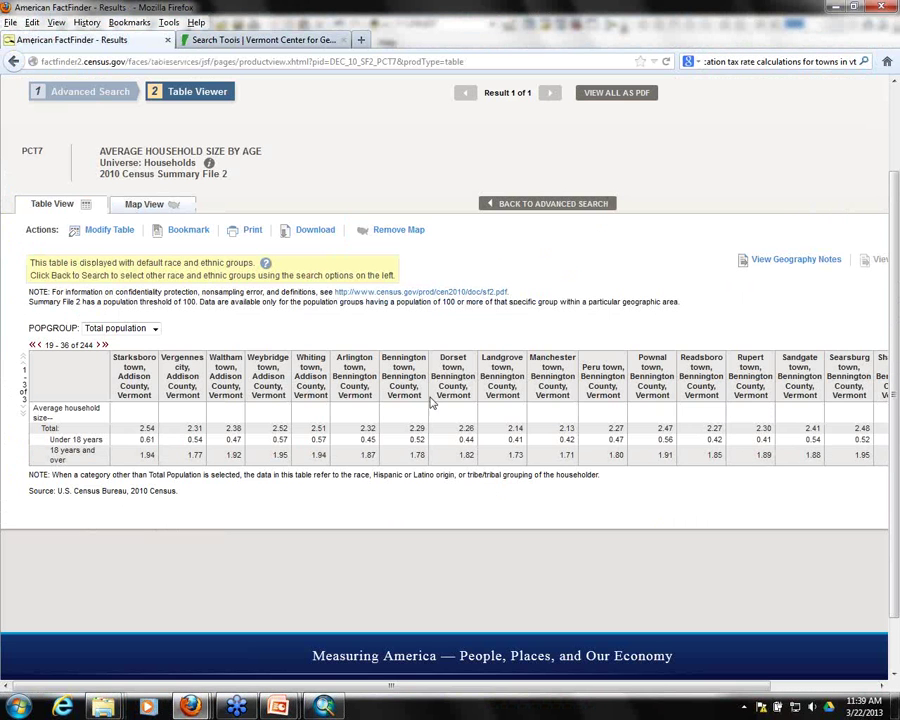
pyautogui.click(398, 231)
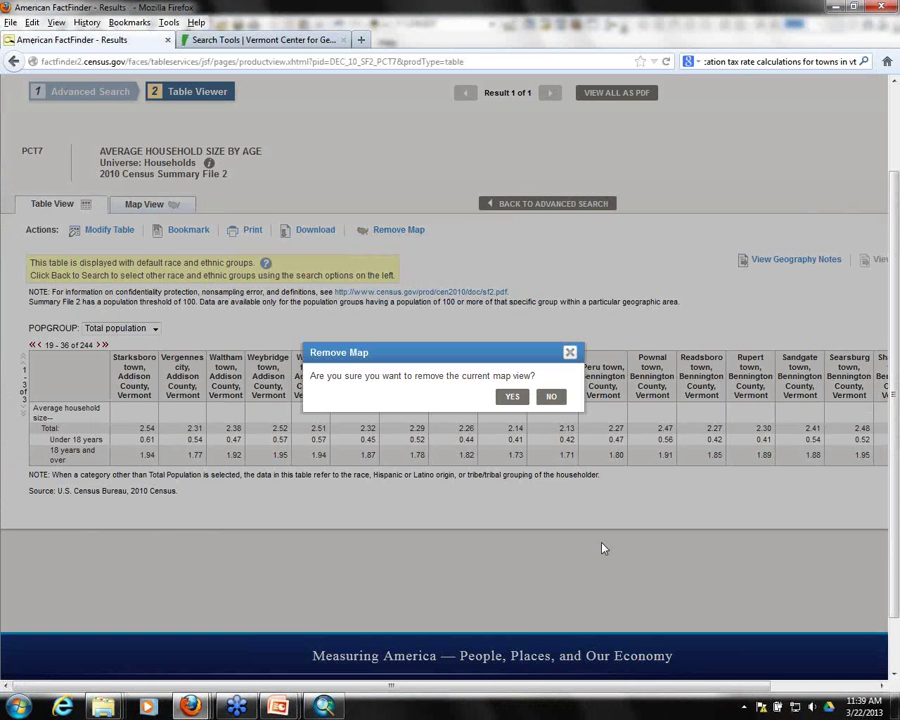
pyautogui.click(512, 397)
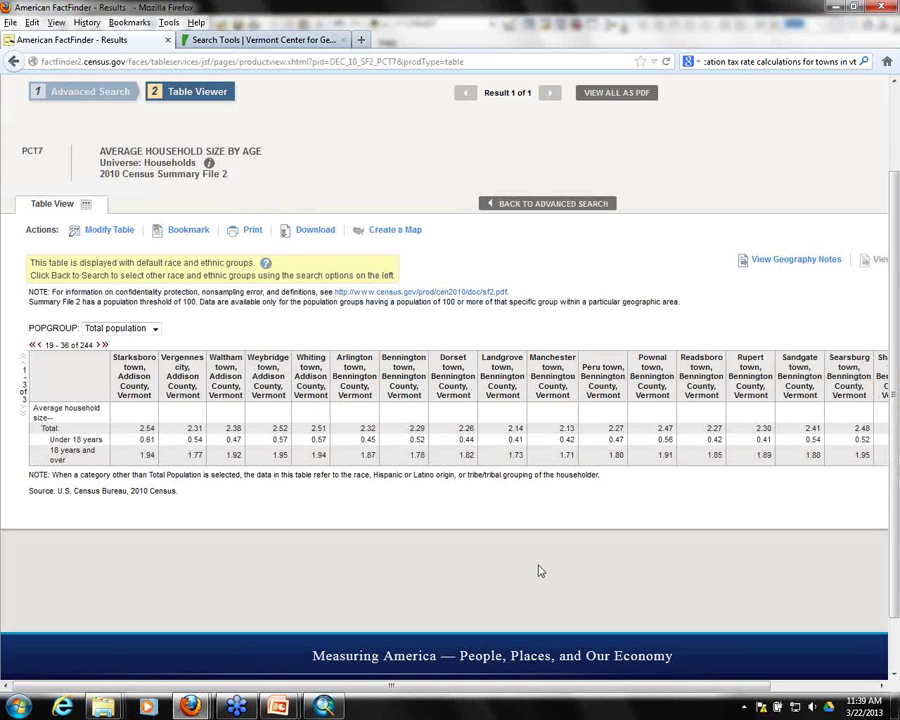
# Step: Create a thematic map of the total average household size by county subdivision
pyautogui.click(395, 232)
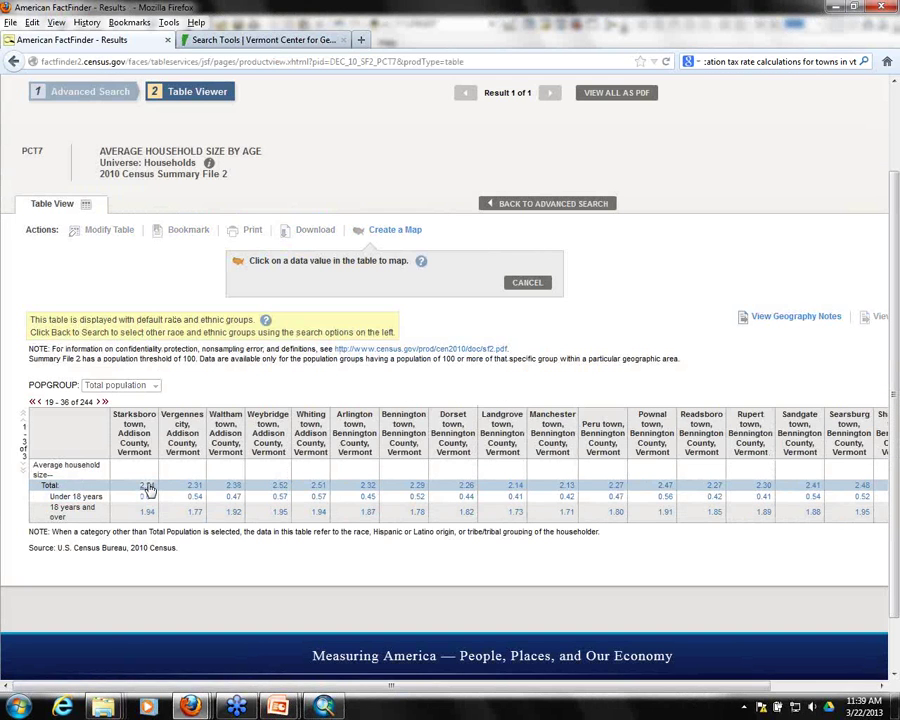
pyautogui.click(148, 486)
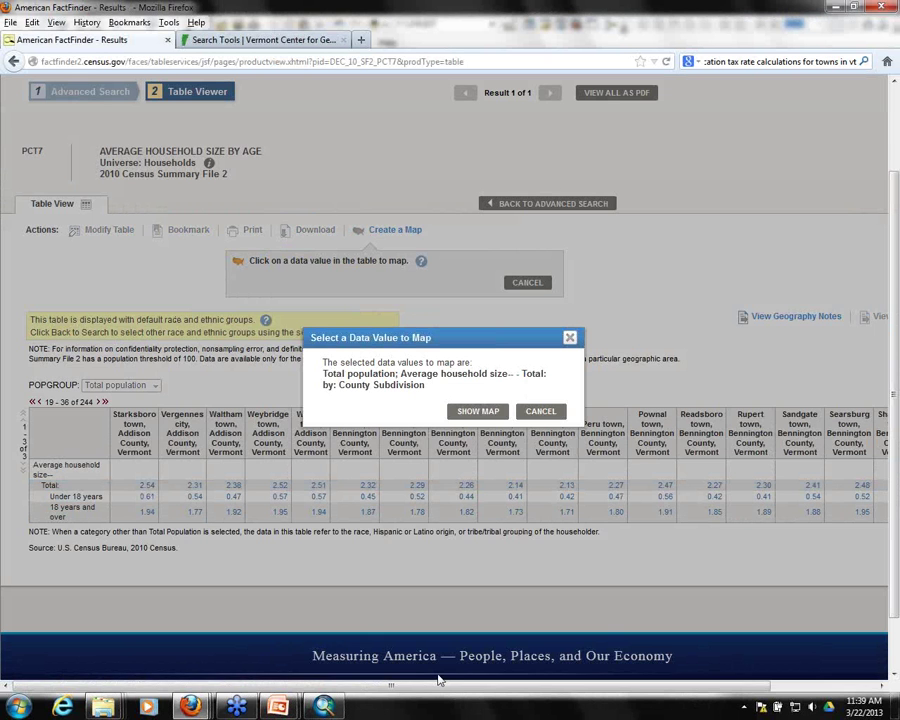
pyautogui.click(481, 413)
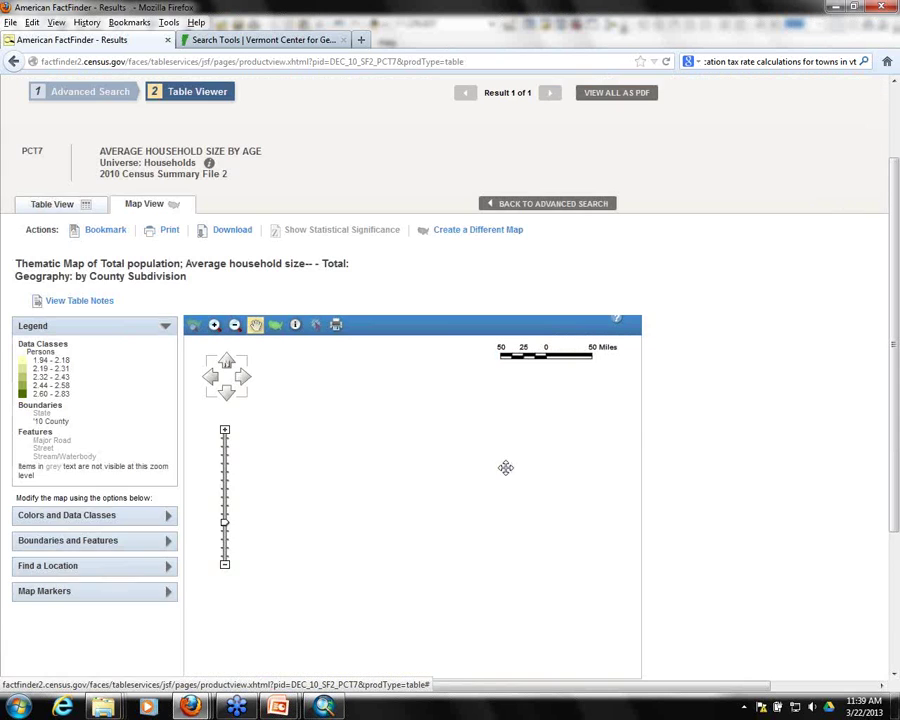
# Step: Download the thematic map as zipped shapefiles and save thematic_map_shape.zip to the computer
pyautogui.click(229, 232)
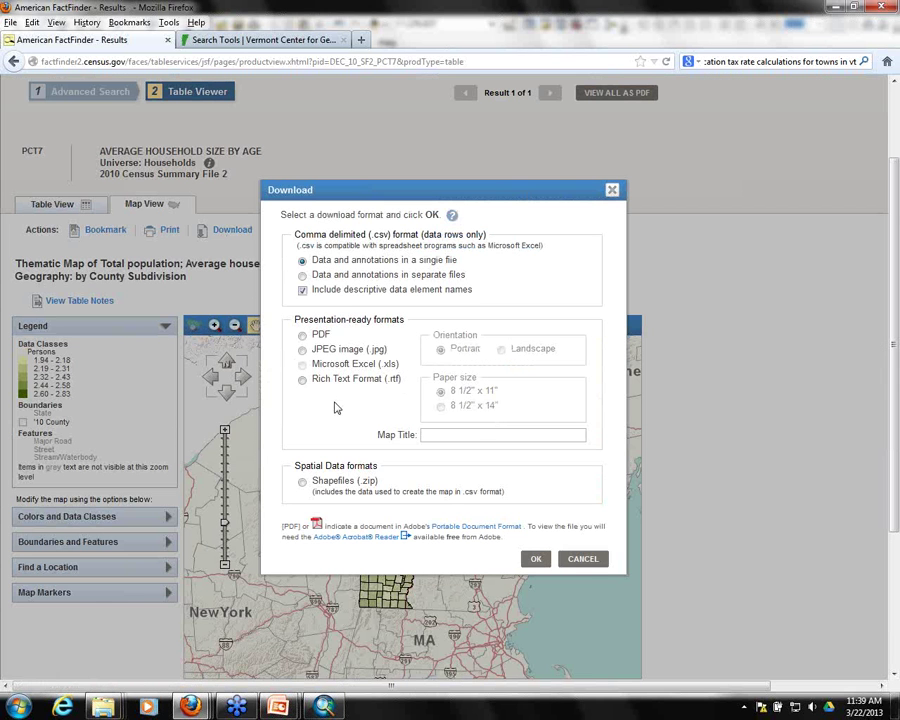
pyautogui.click(309, 487)
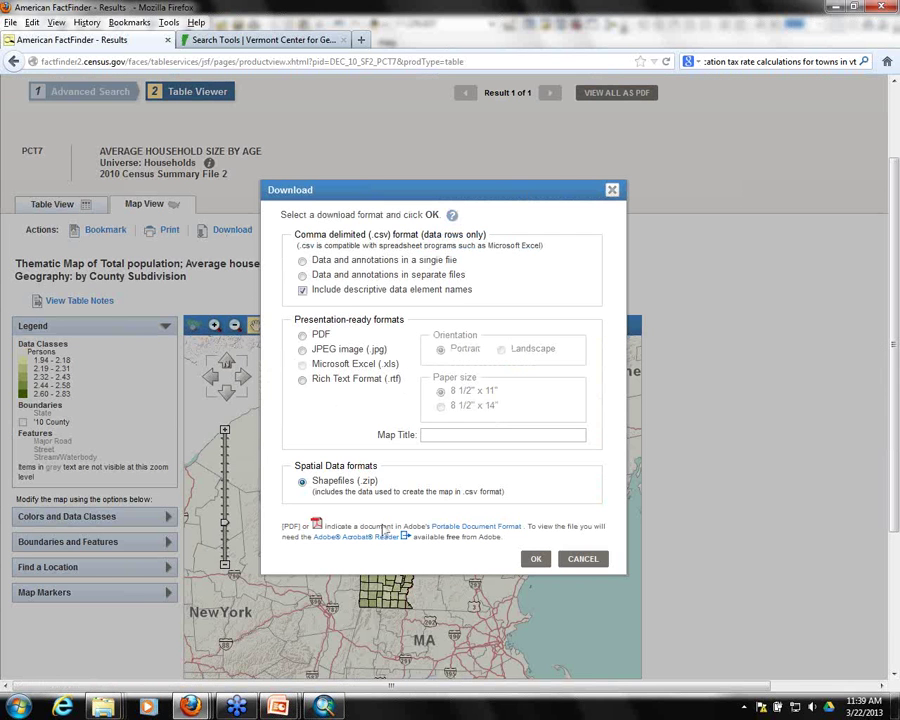
pyautogui.click(536, 558)
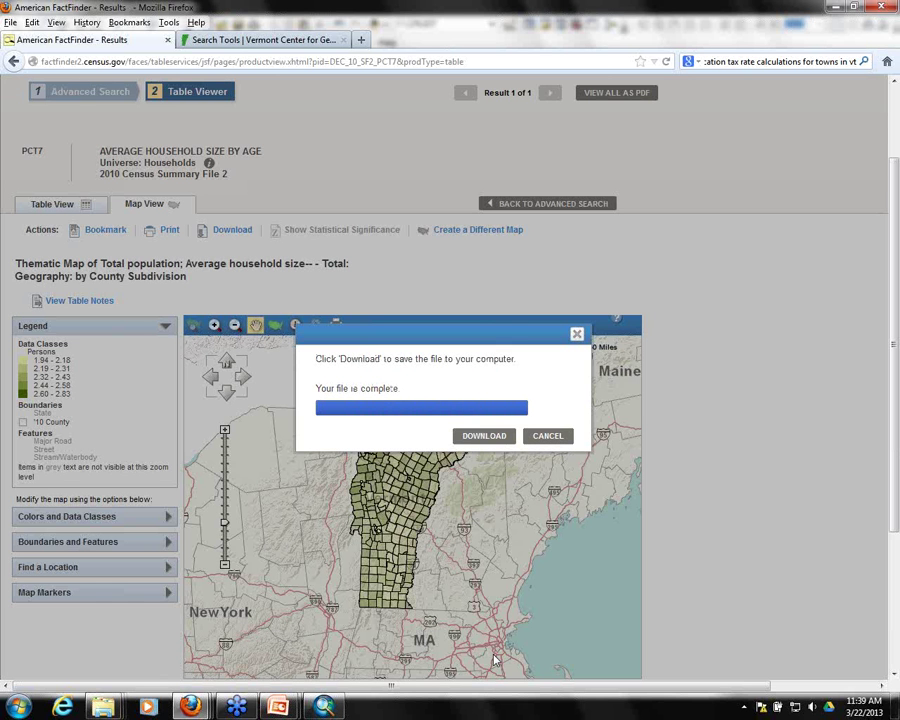
pyautogui.click(483, 435)
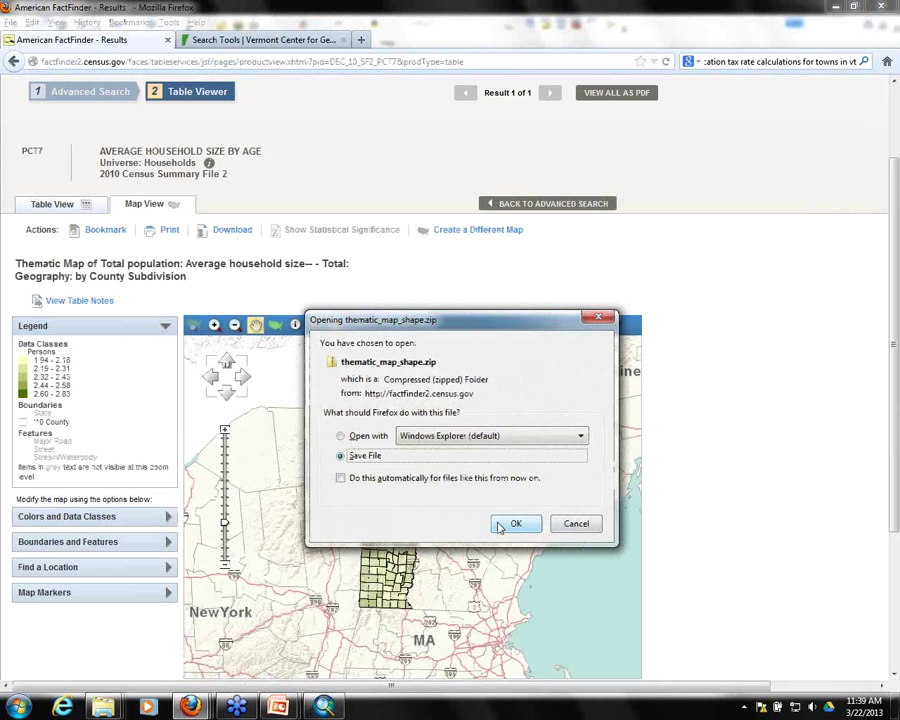
pyautogui.click(510, 525)
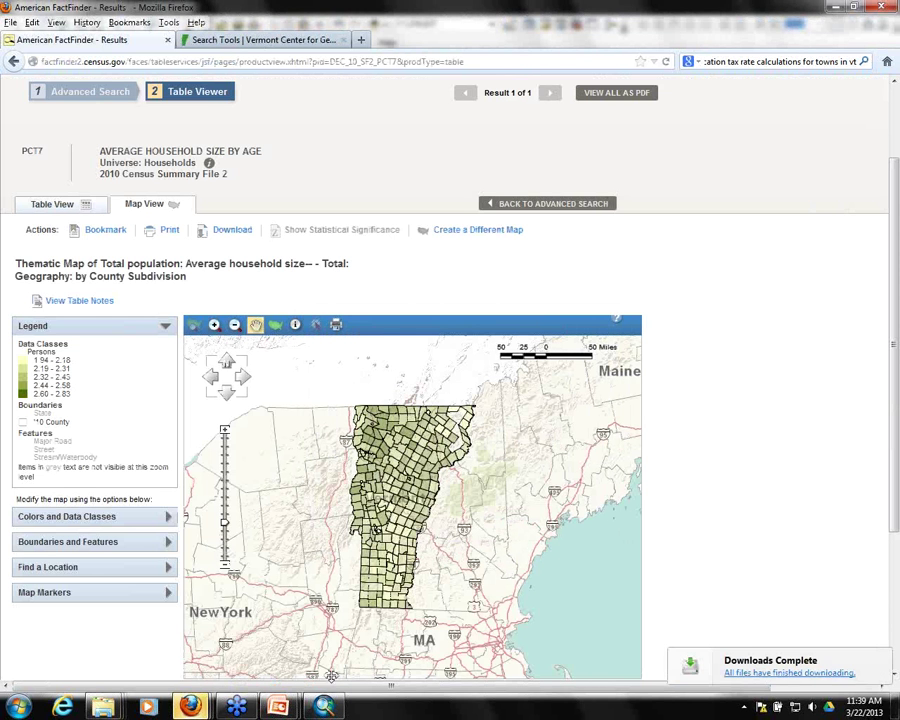
# Step: Bring up the Firefox download list and open the folder containing thematic_map_shape.zip
pyautogui.moveTo(190, 705)
pyautogui.click(400, 600)
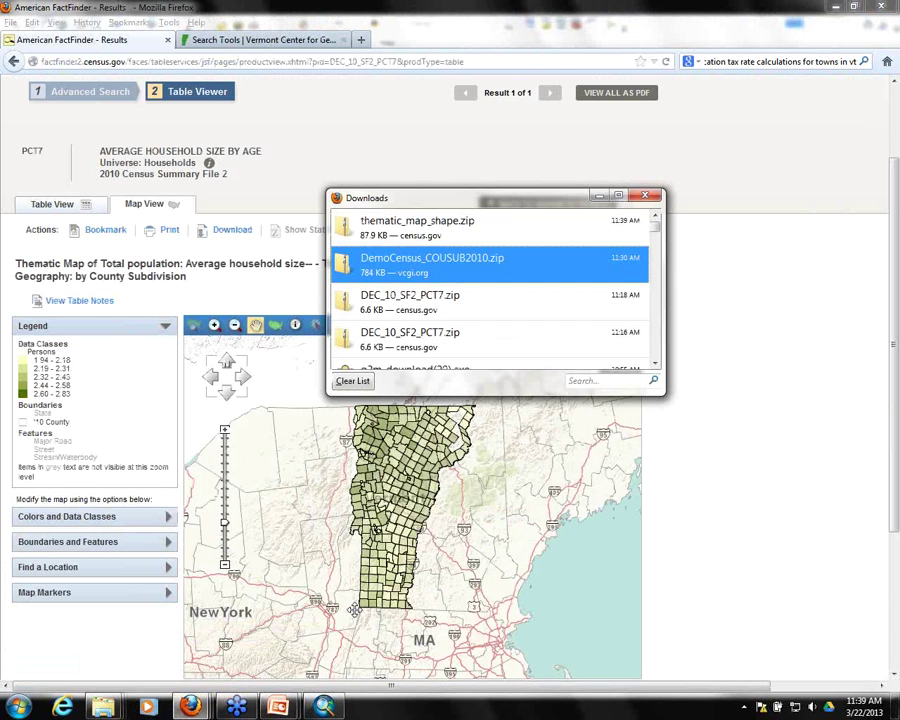
pyautogui.click(395, 232)
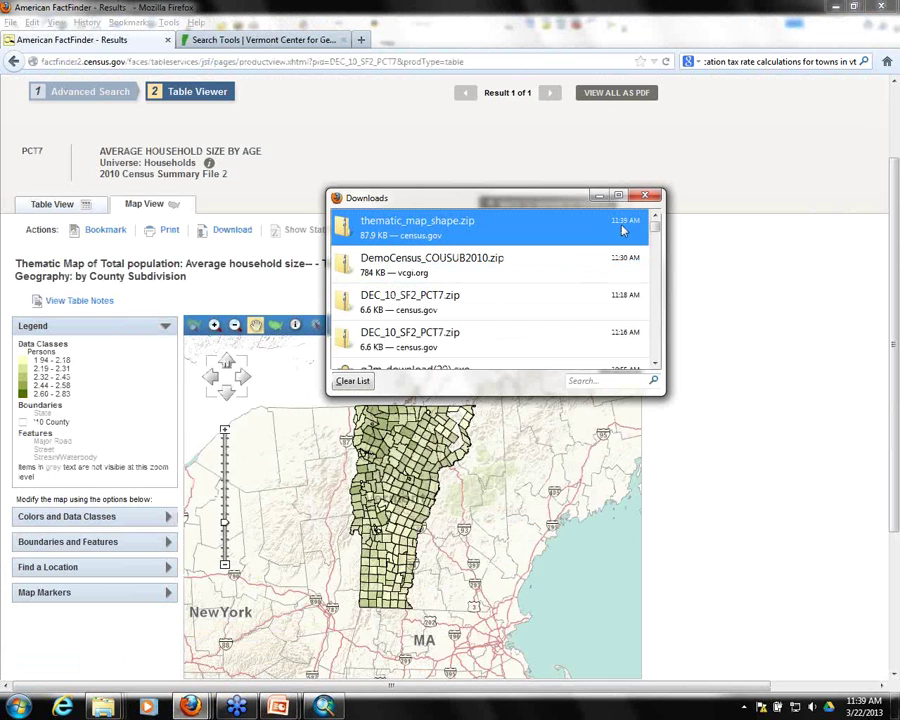
pyautogui.rightClick(403, 226)
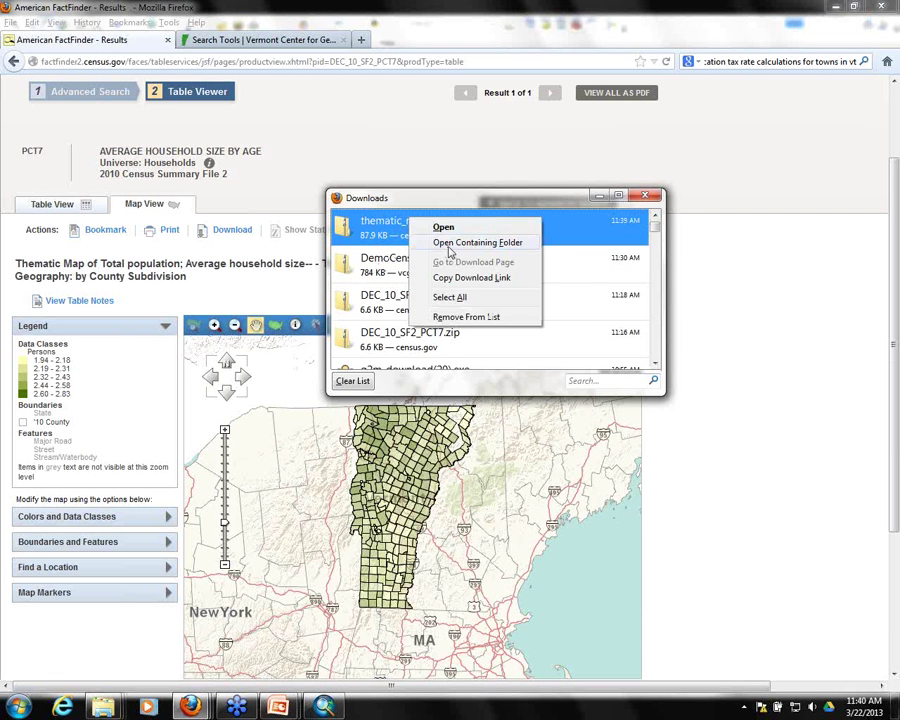
pyautogui.click(420, 242)
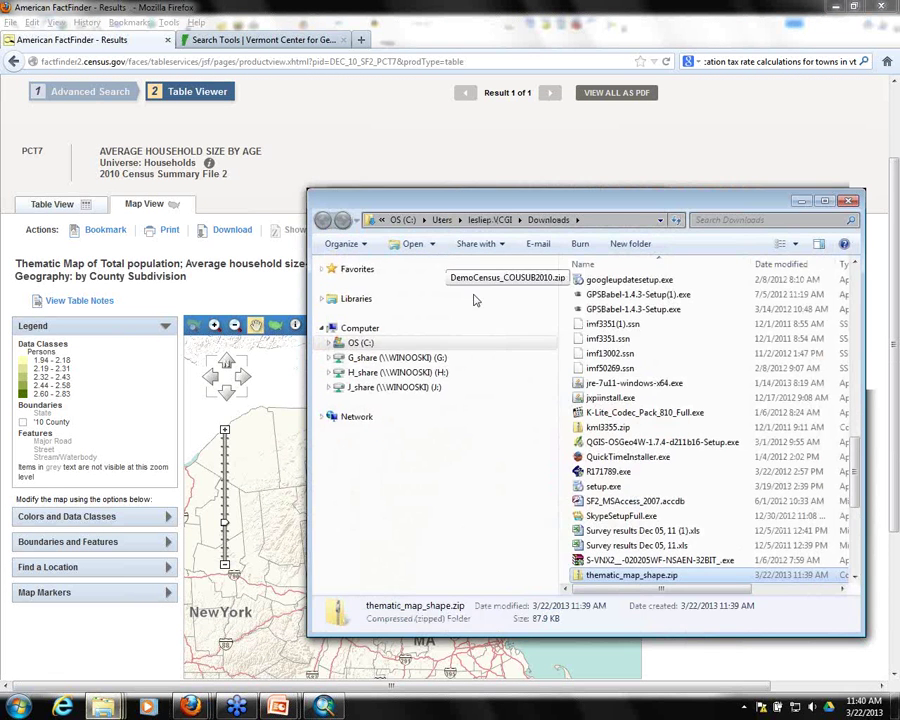
# Step: Move thematic_map_shape.zip from Downloads into the outreach\census_2010\census_webinar folder
pyautogui.click(338, 342)
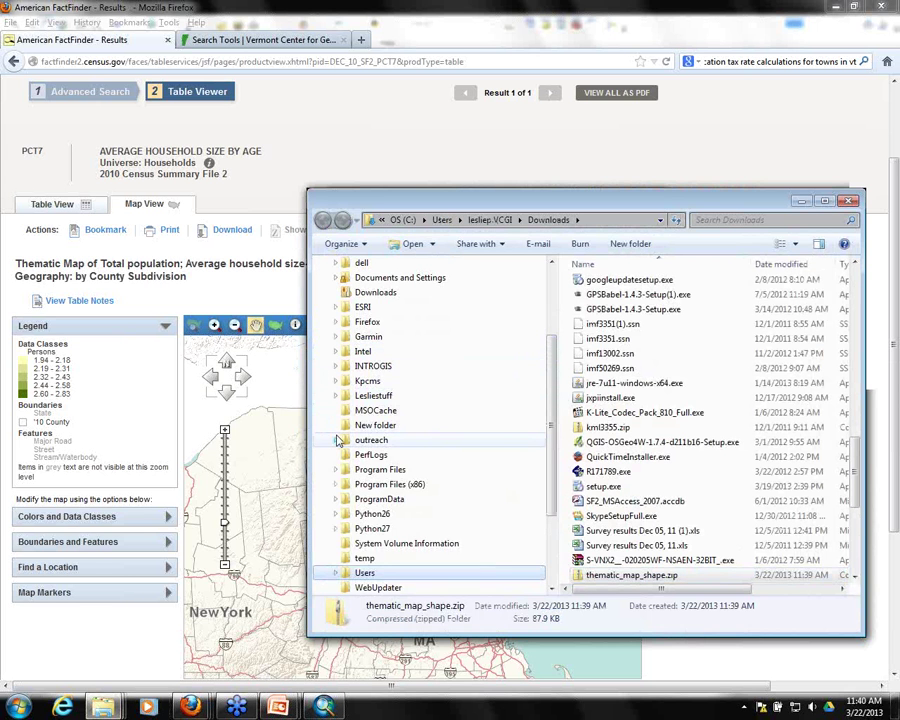
pyautogui.click(337, 440)
pyautogui.click(343, 322)
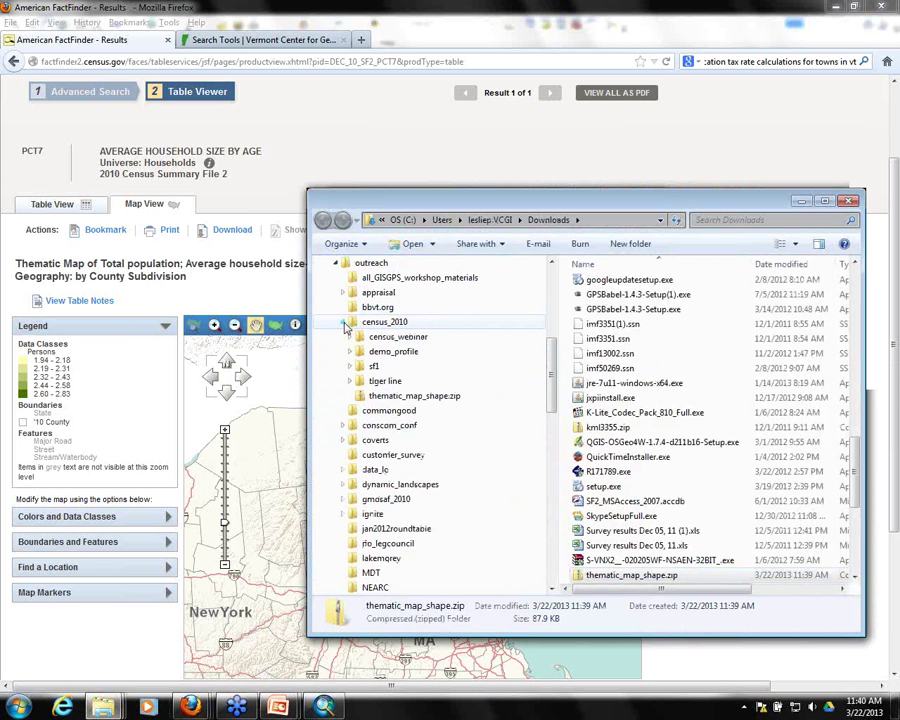
pyautogui.moveTo(657, 580); pyautogui.dragTo(405, 342)
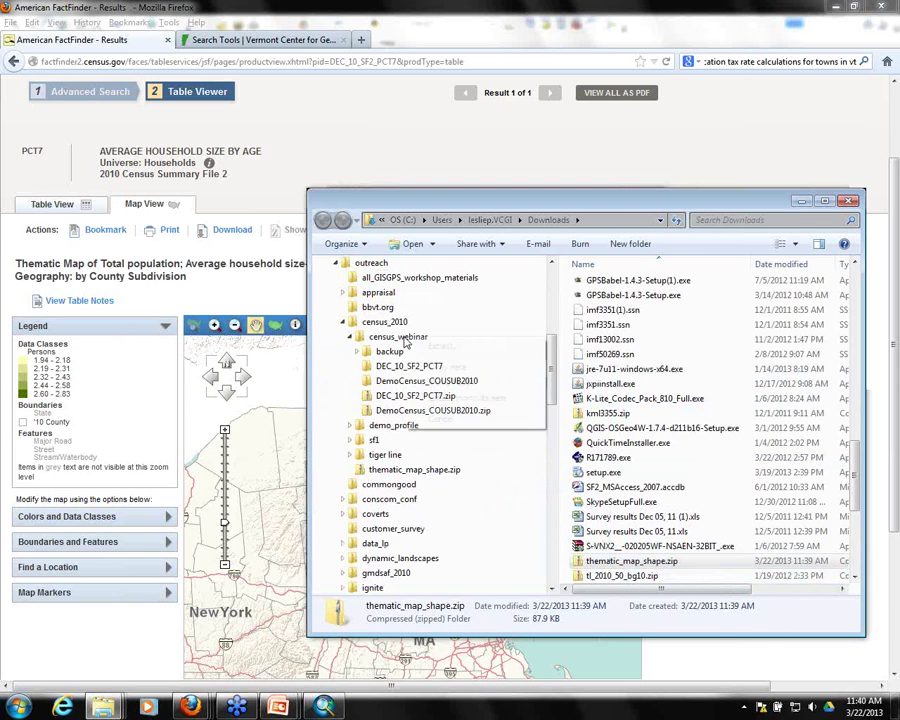
pyautogui.click(458, 384)
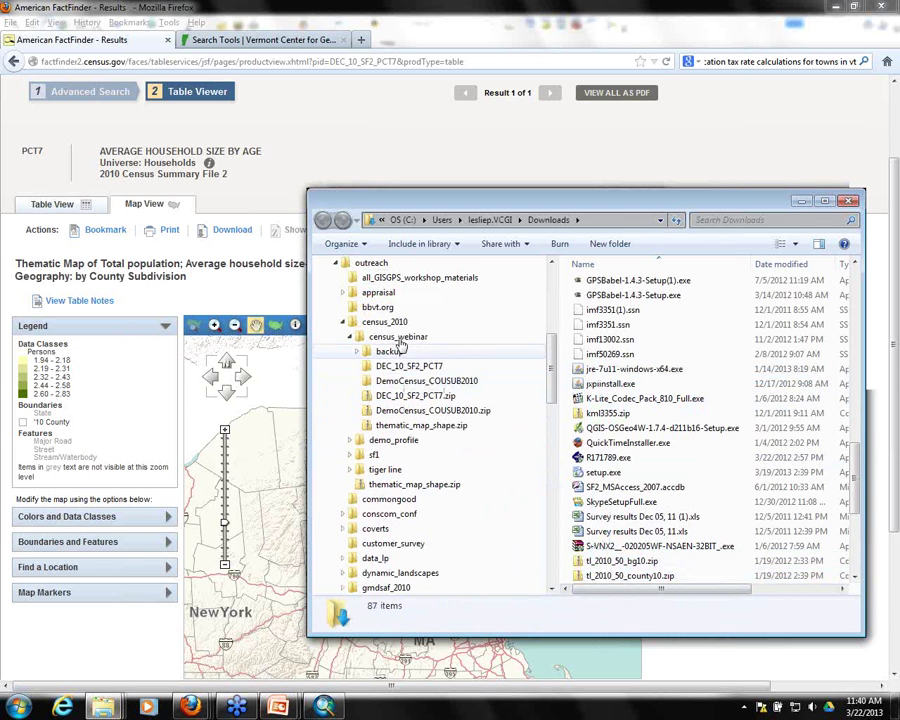
# Step: Extract thematic_map_shape.zip in the census_webinar folder into a thematic_map_shape subfolder
pyautogui.click(398, 338)
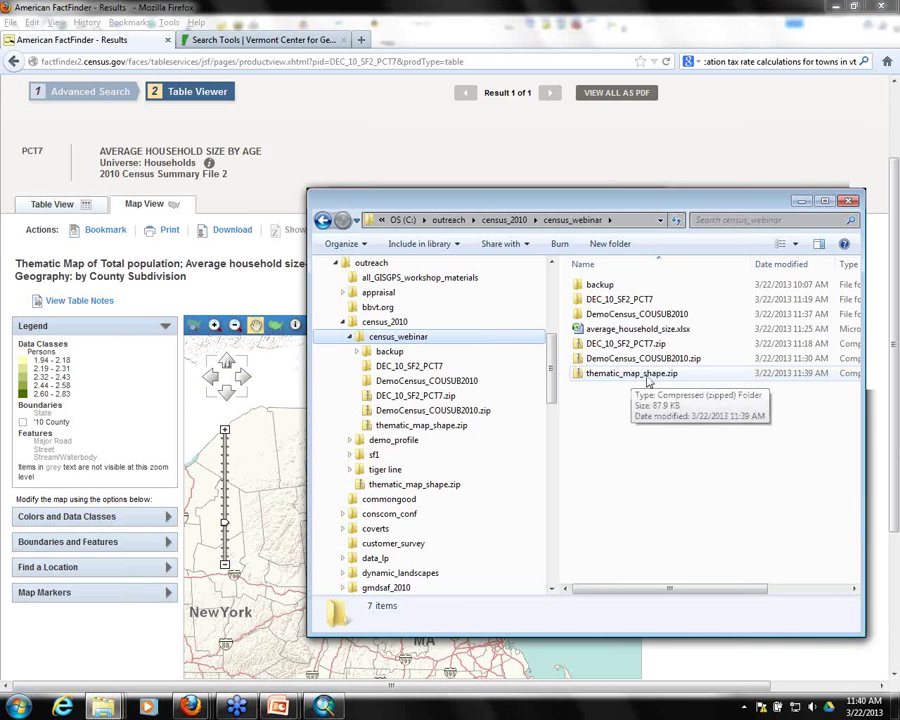
pyautogui.rightClick(649, 378)
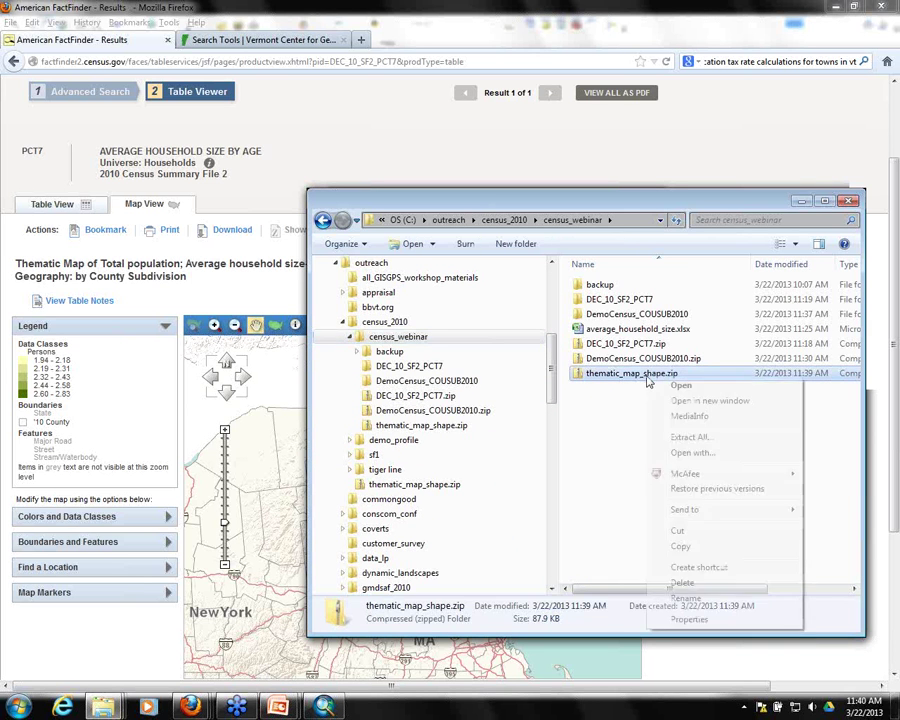
pyautogui.click(686, 438)
pyautogui.click(578, 486)
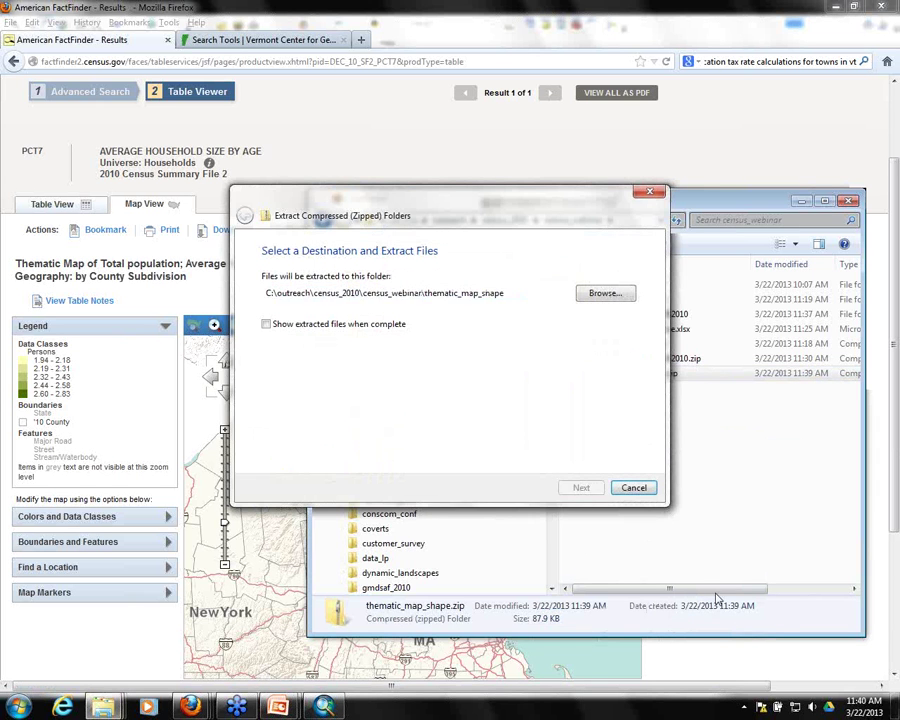
# Step: Open thematicdata.csv from the extracted folder in Excel and widen the GEO_ID and DATA_VALUE columns to show their full contents
pyautogui.doubleClick(624, 329)
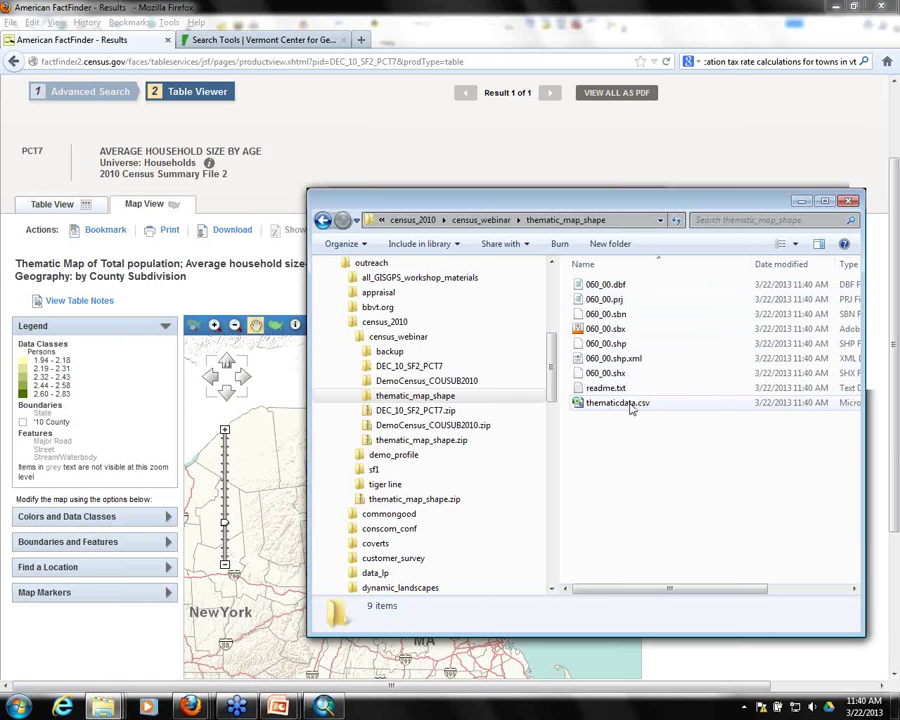
pyautogui.click(630, 404)
pyautogui.doubleClick(630, 404)
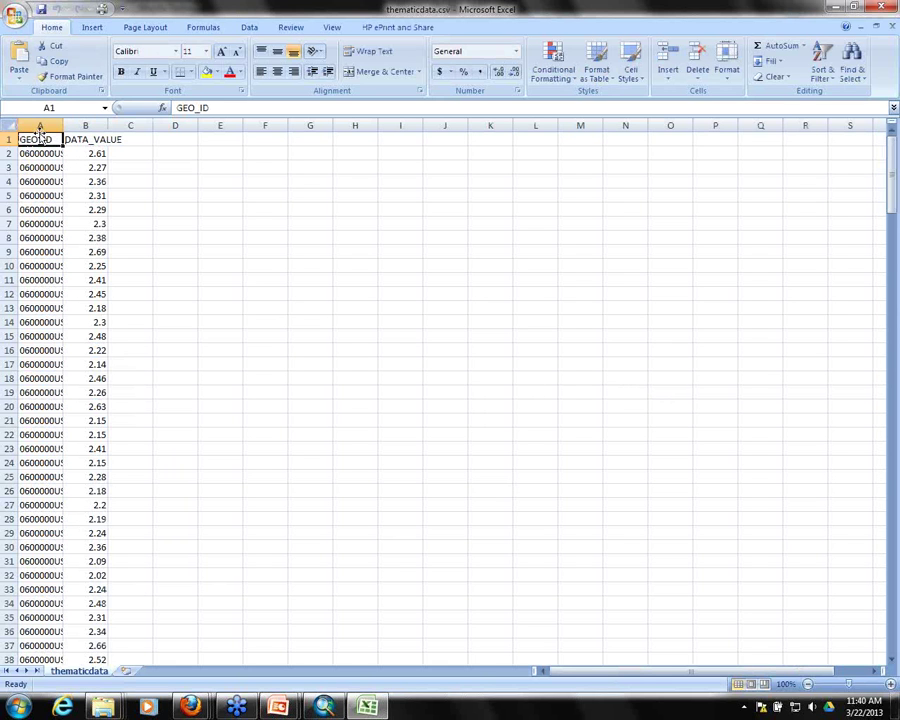
pyautogui.moveTo(63, 124); pyautogui.dragTo(148, 124)
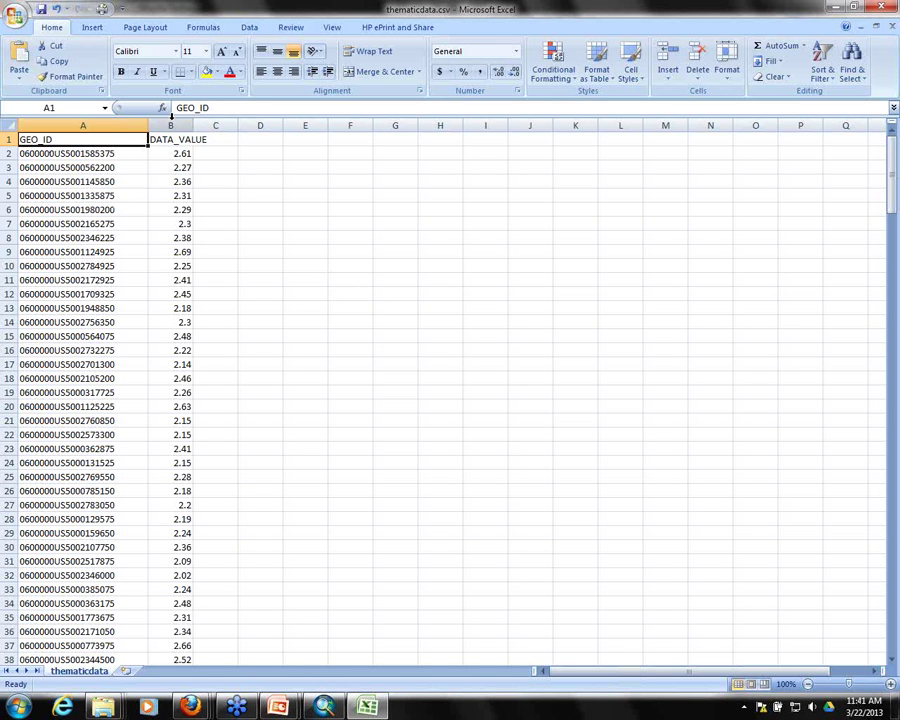
pyautogui.moveTo(191, 126); pyautogui.dragTo(217, 126)
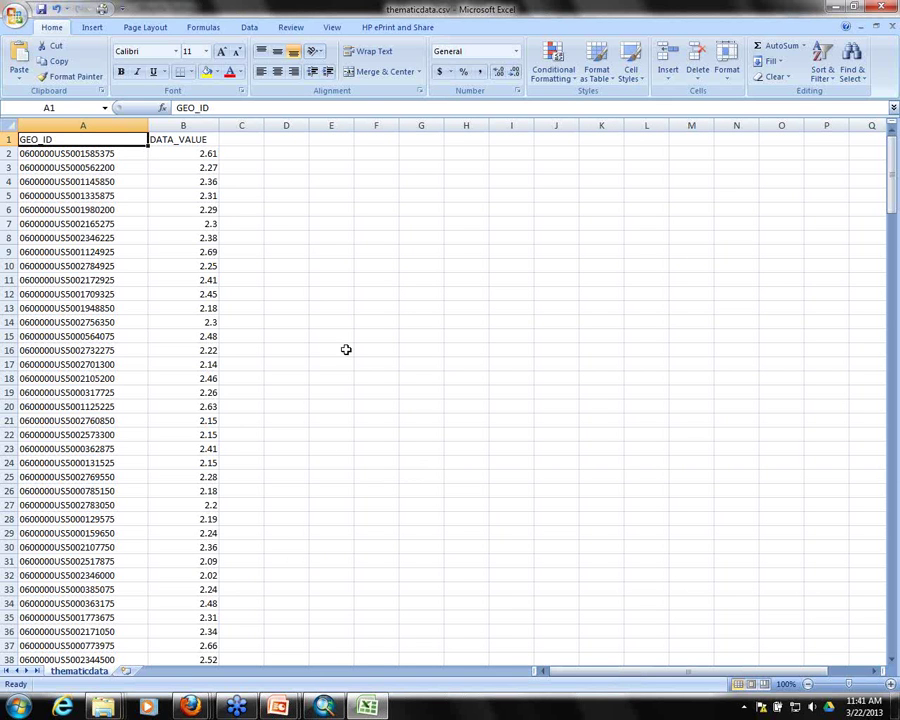
# Step: Save the thematic data as an Excel Workbook (*.xlsx) named average_household_size_map in the thematic_map_shape folder
pyautogui.click(16, 17)
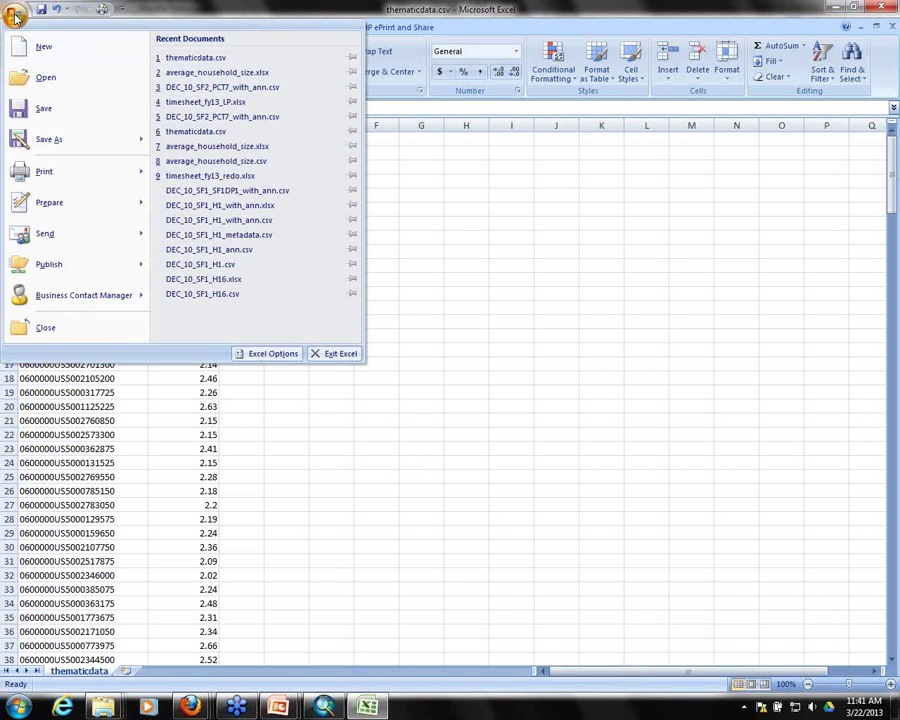
pyautogui.click(34, 138)
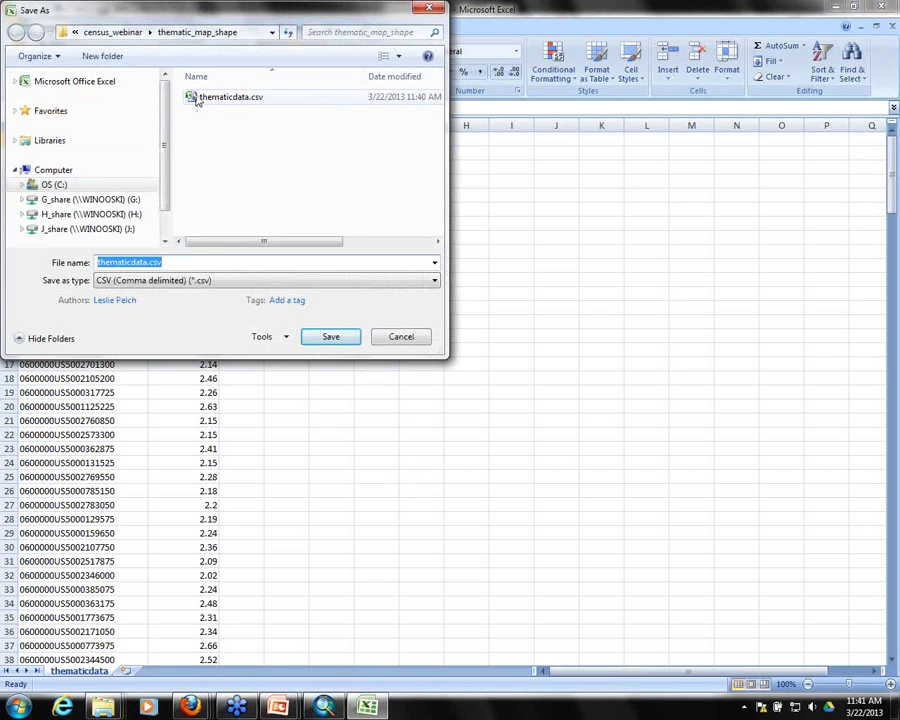
pyautogui.click(144, 262)
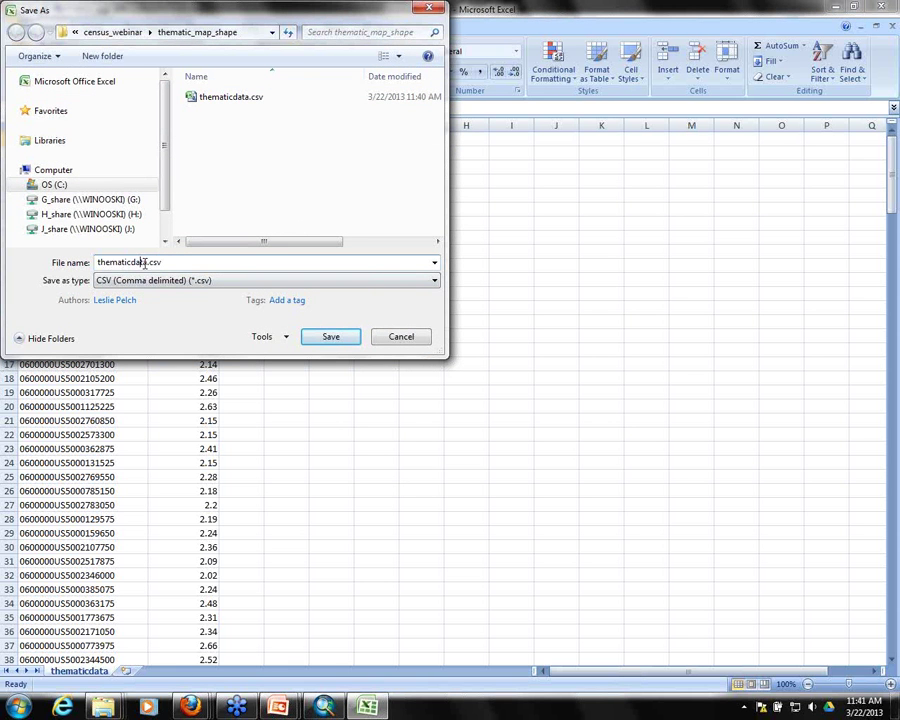
pyautogui.moveTo(147, 262); pyautogui.dragTo(33, 268)
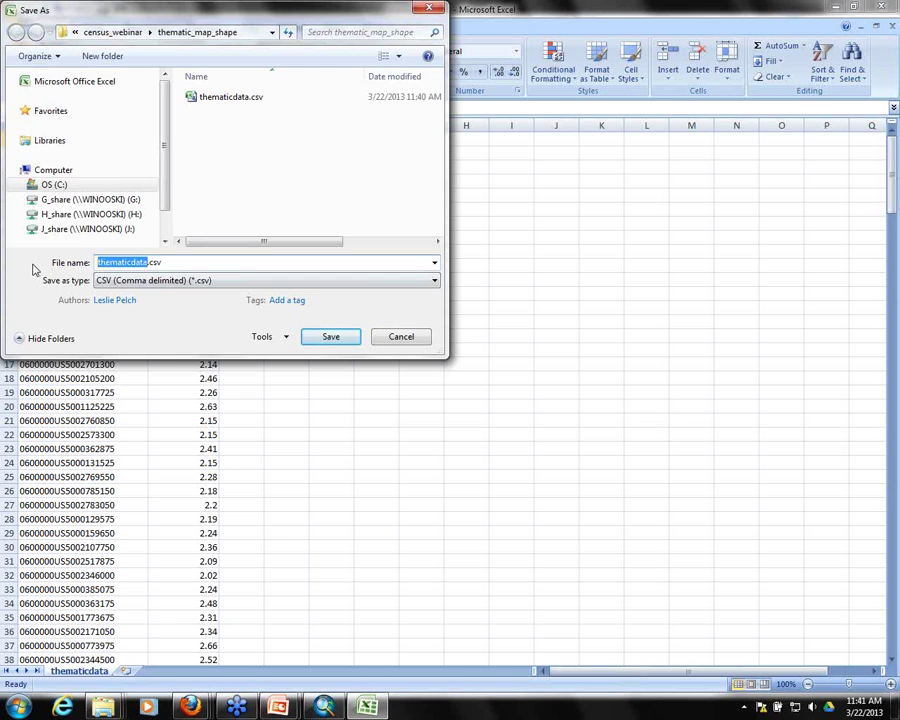
pyautogui.write('average_household_size_m')
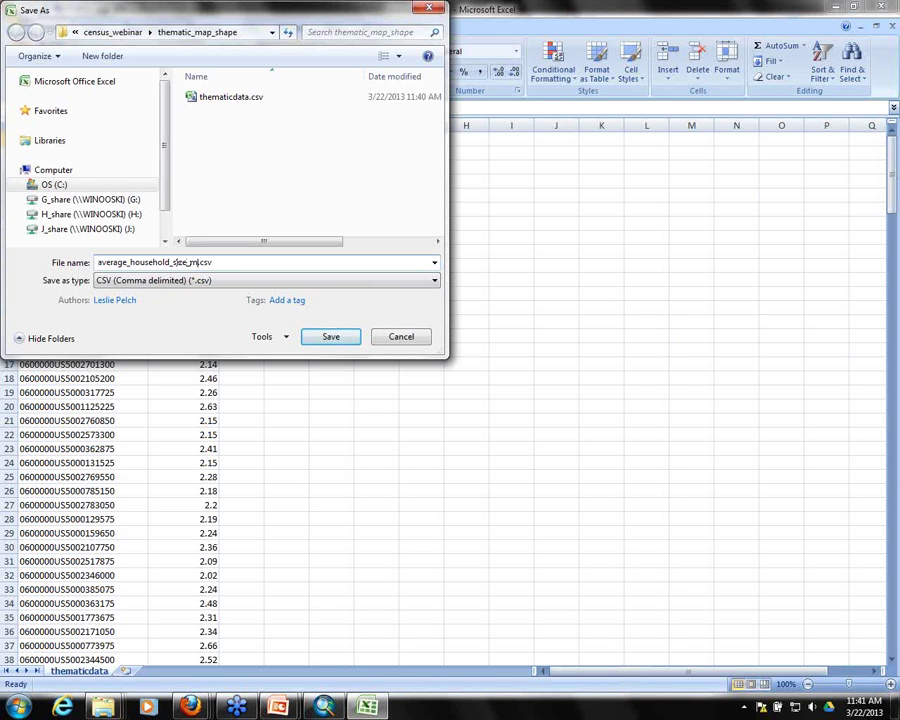
pyautogui.press('Tab')
pyautogui.click(437, 281)
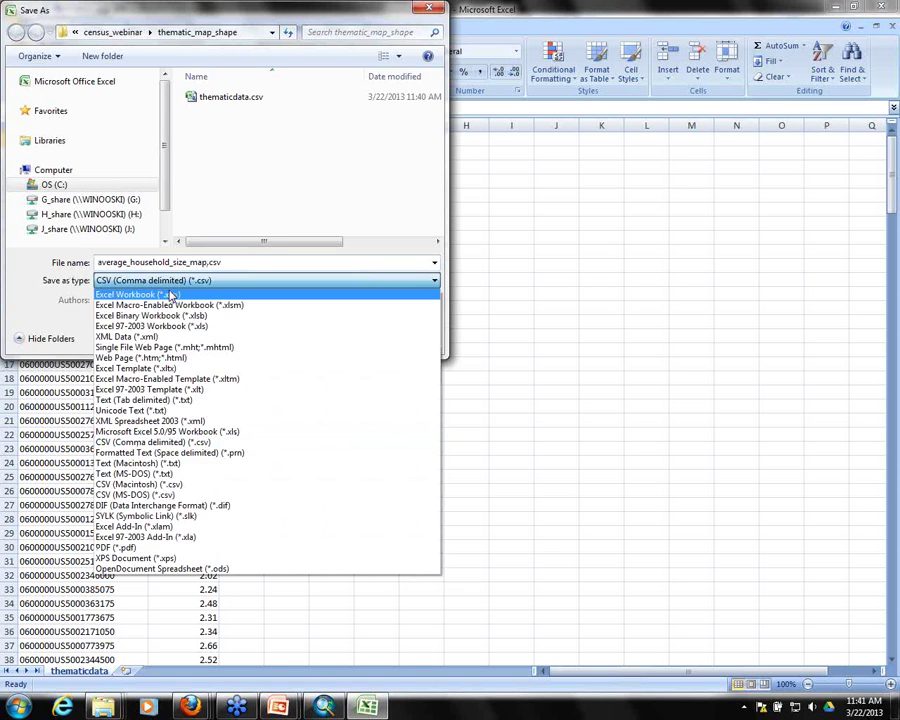
pyautogui.click(258, 290)
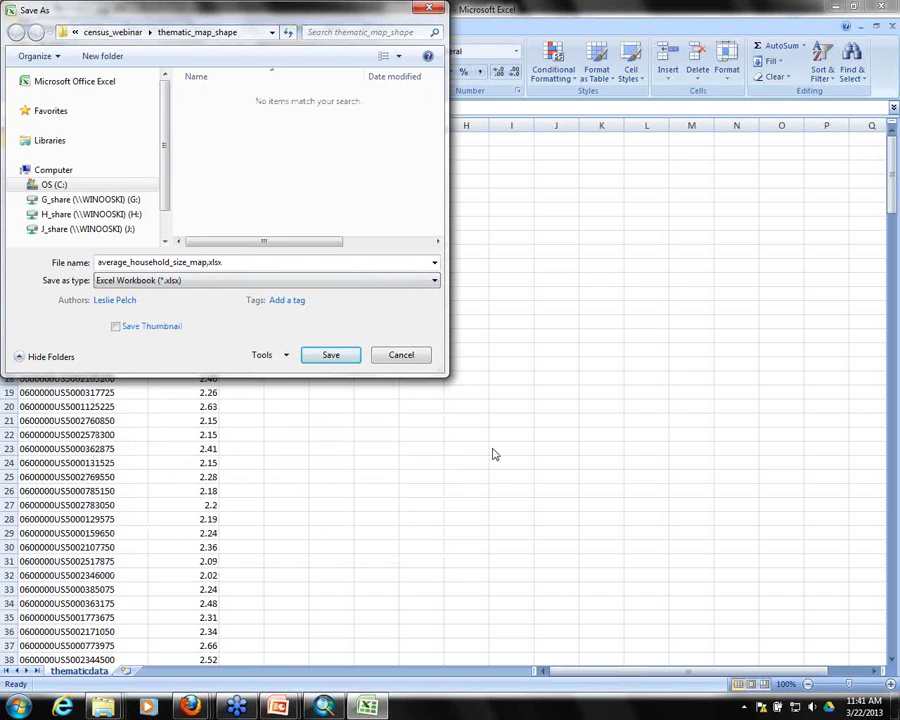
pyautogui.click(330, 356)
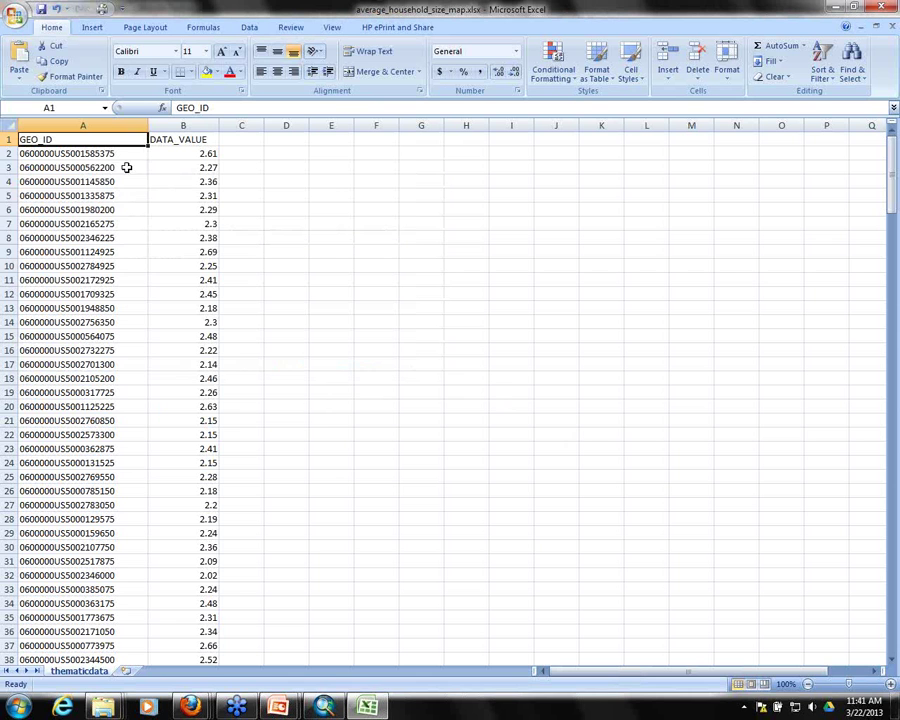
# Step: Look over the DATA_VALUE and GEO_ID columns, close the workbook, and minimize the thematic_map_shape folder window
pyautogui.click(181, 125)
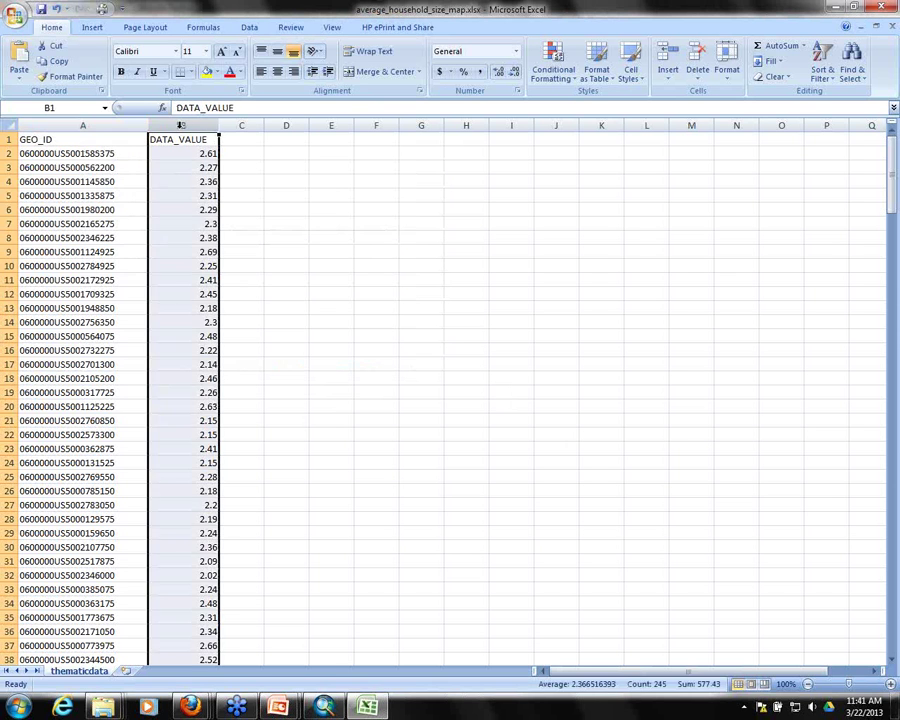
pyautogui.click(32, 124)
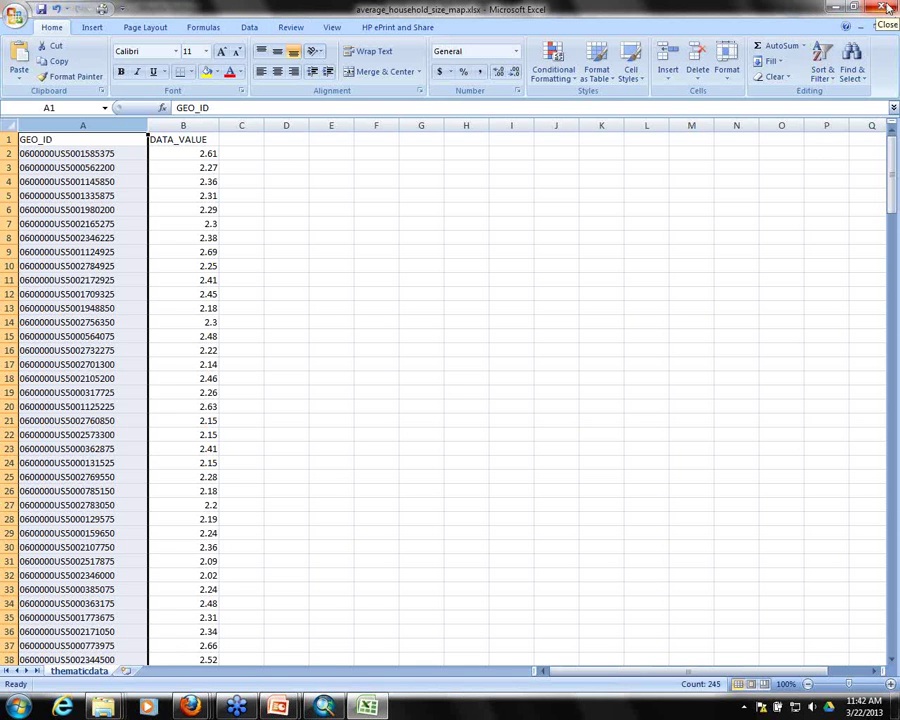
pyautogui.click(886, 8)
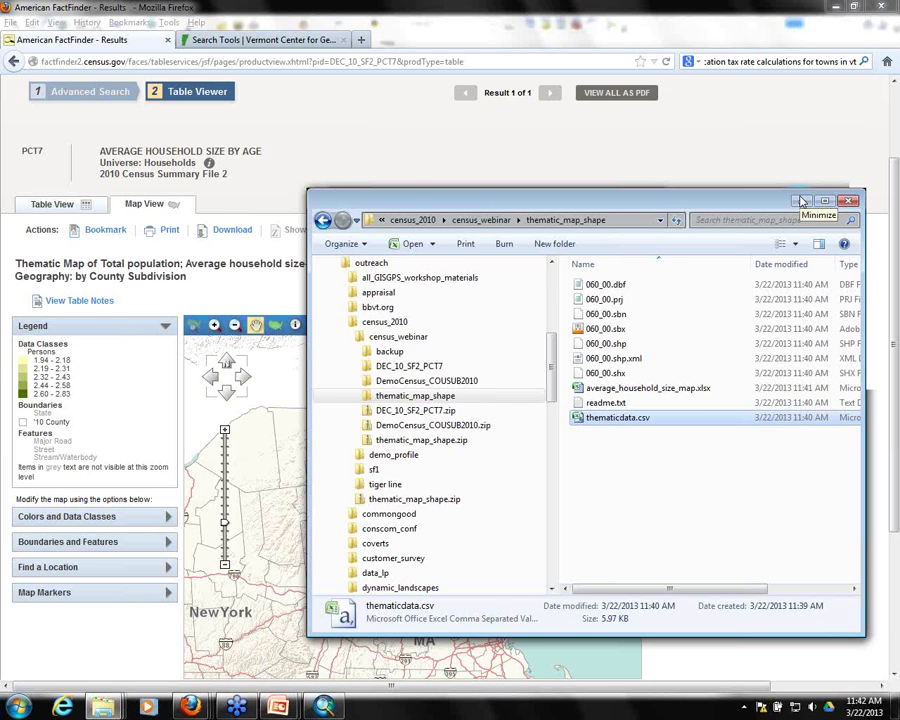
pyautogui.click(802, 201)
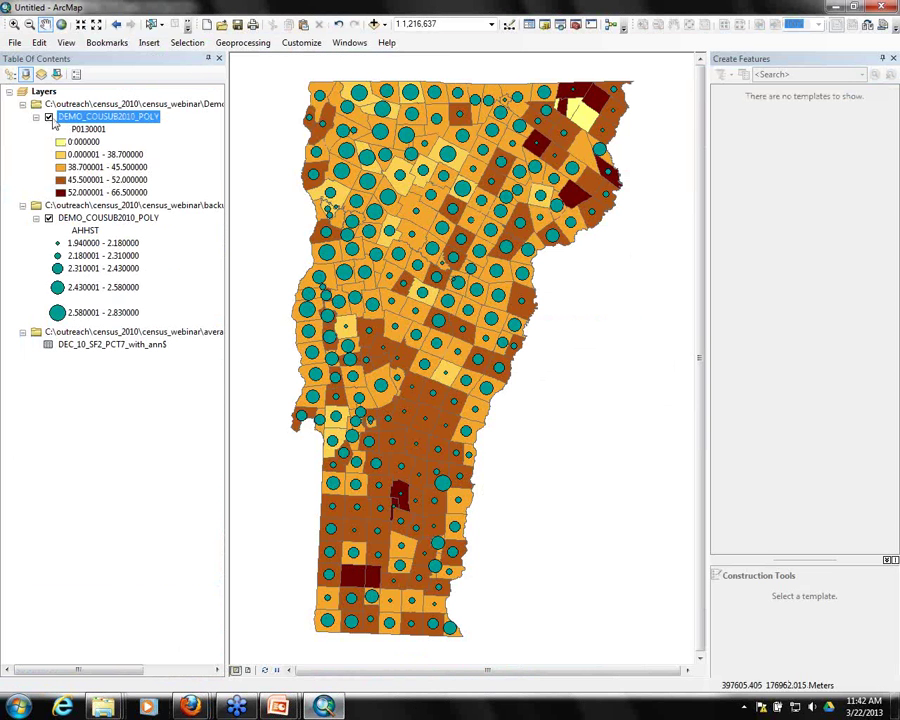
# Step: Switch to ArcMap, turn off both DEMO_COUSUB2010_POLY layers, and start a new blank map without saving the untitled one
pyautogui.click(49, 117)
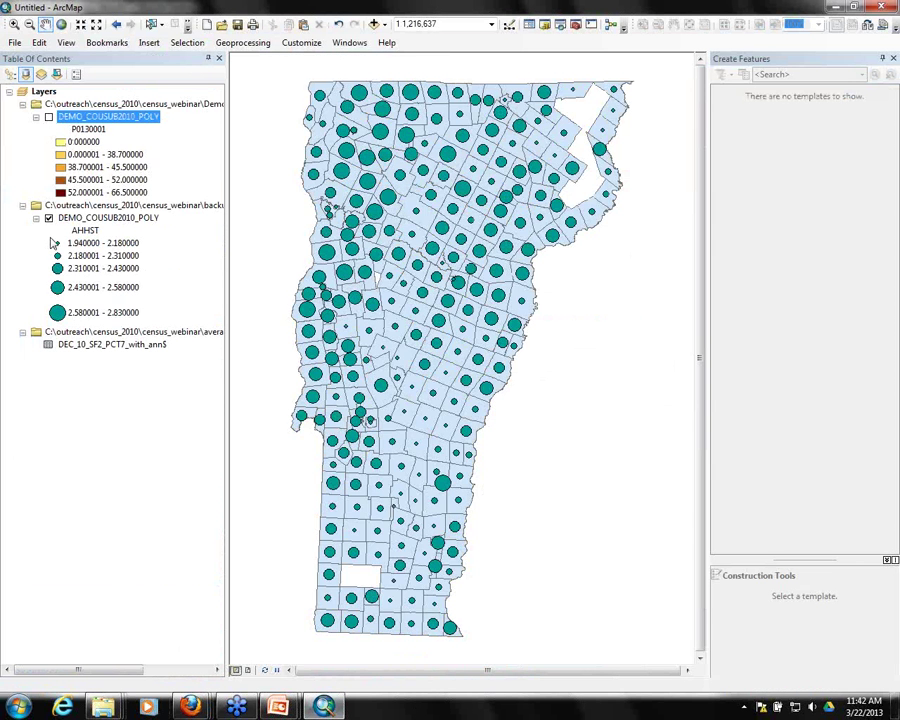
pyautogui.click(48, 218)
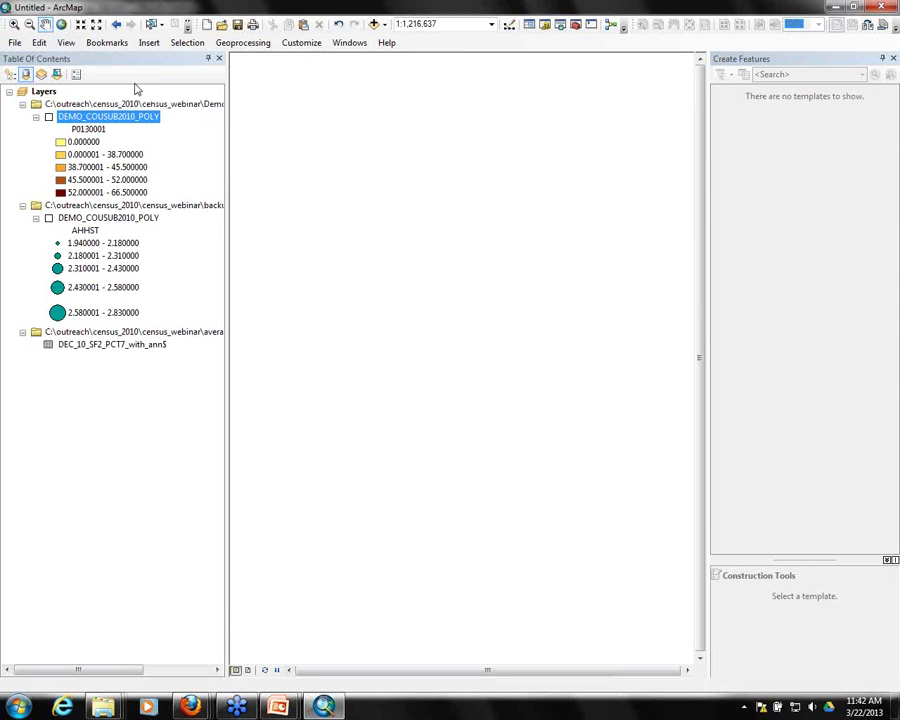
pyautogui.click(208, 27)
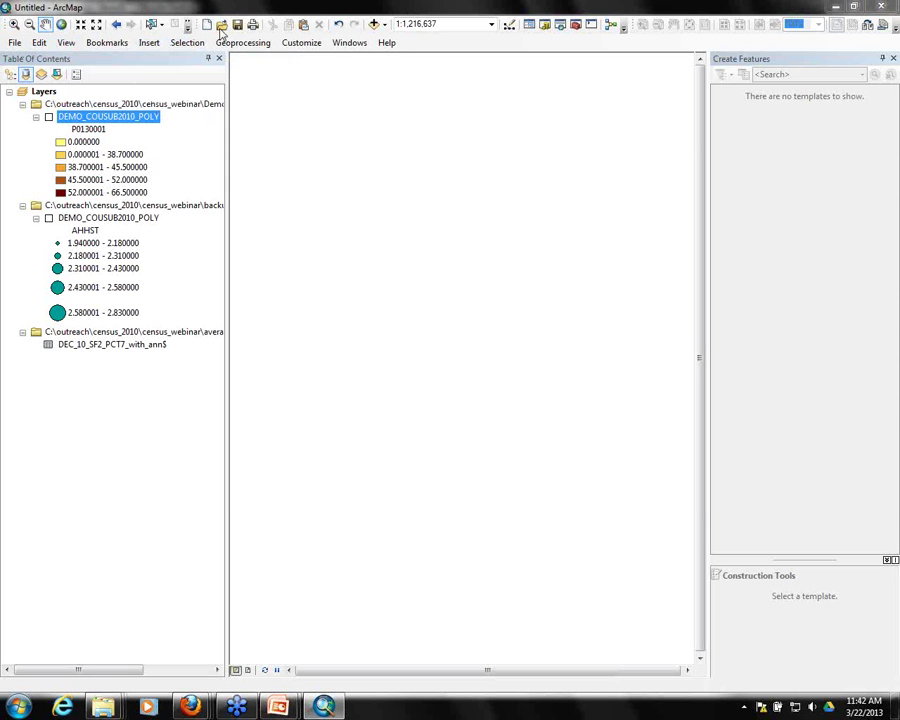
pyautogui.doubleClick(370, 258)
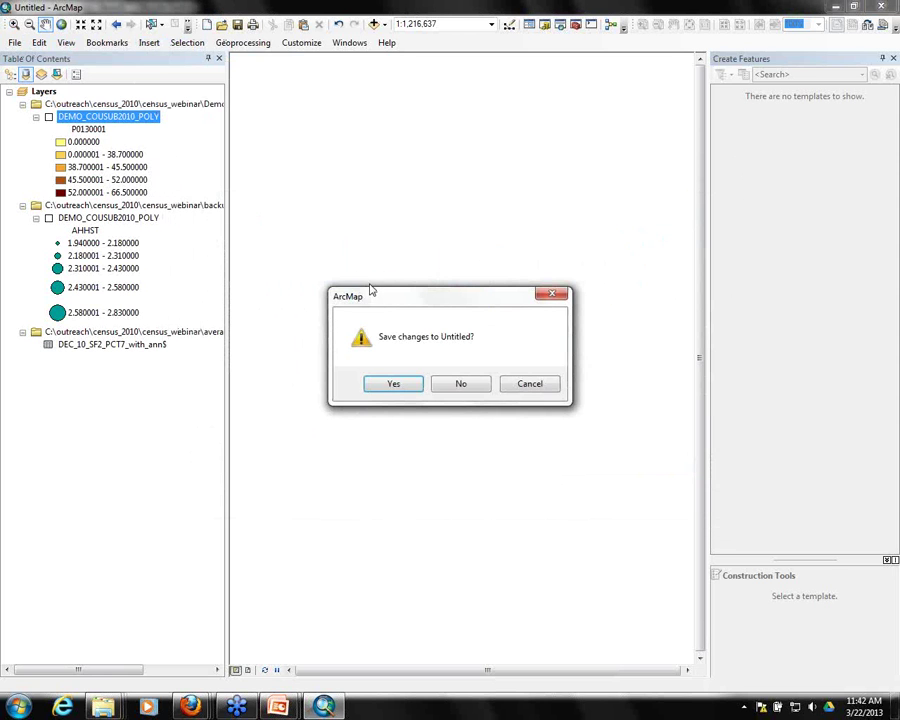
pyautogui.click(464, 384)
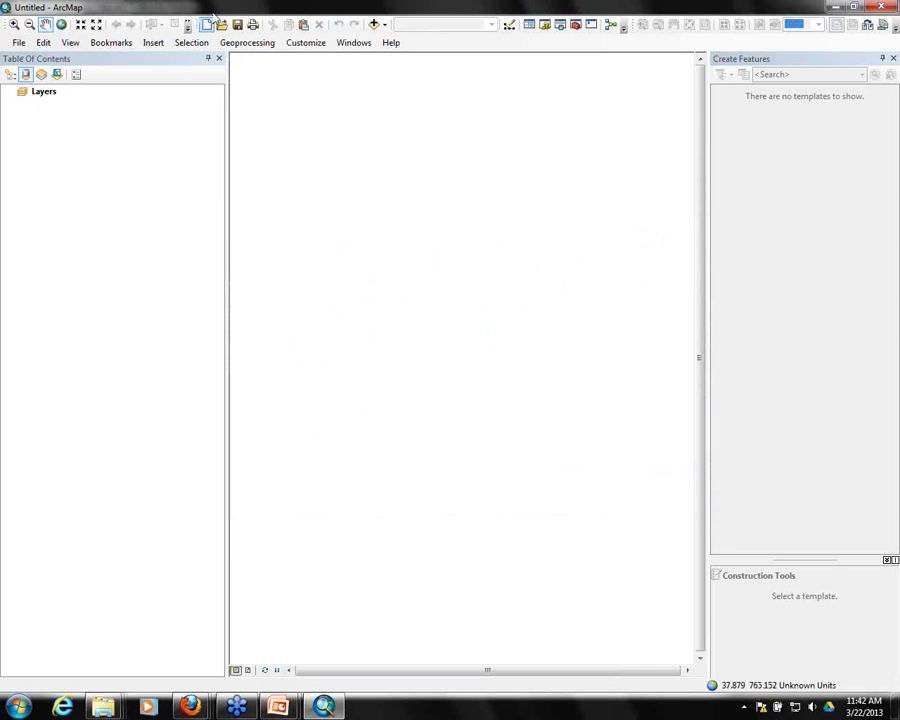
# Step: Add the 060_00.shp shapefile from the census_webinar\thematic_map_shape folder to the blank map
pyautogui.click(374, 24)
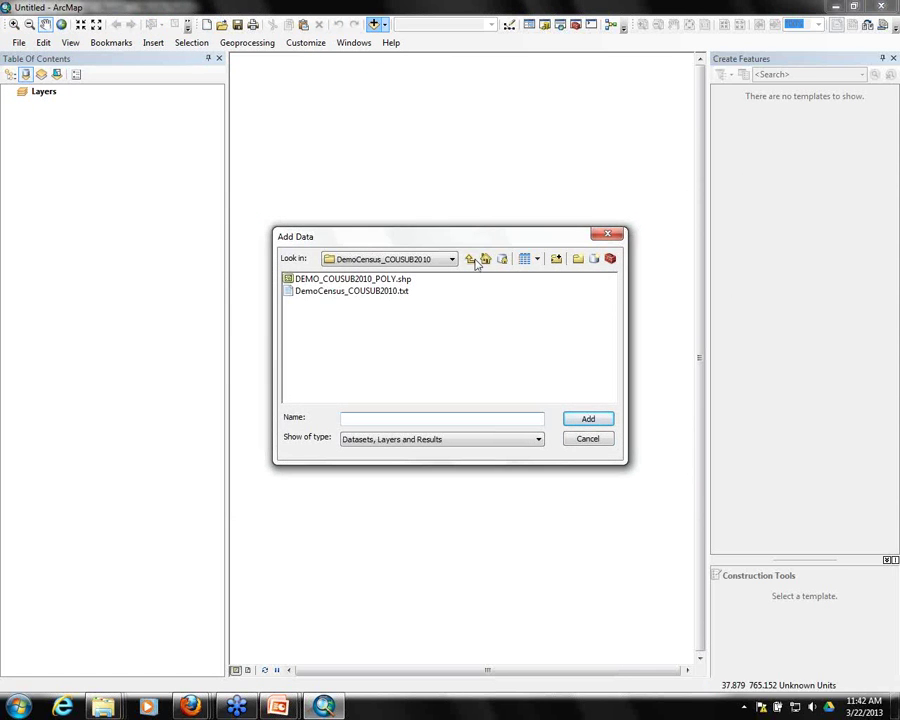
pyautogui.click(469, 260)
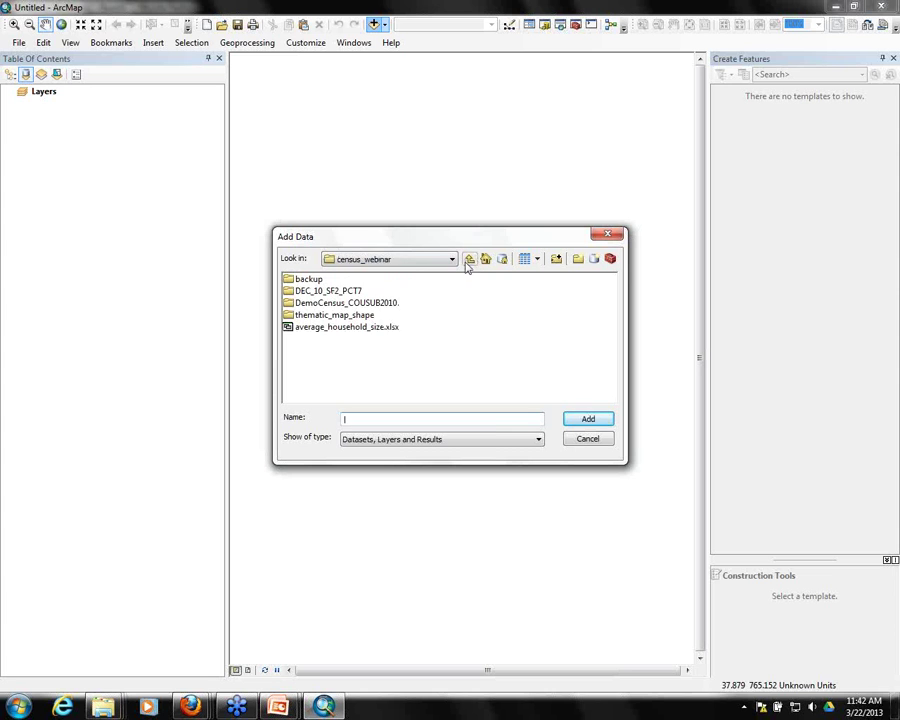
pyautogui.doubleClick(302, 315)
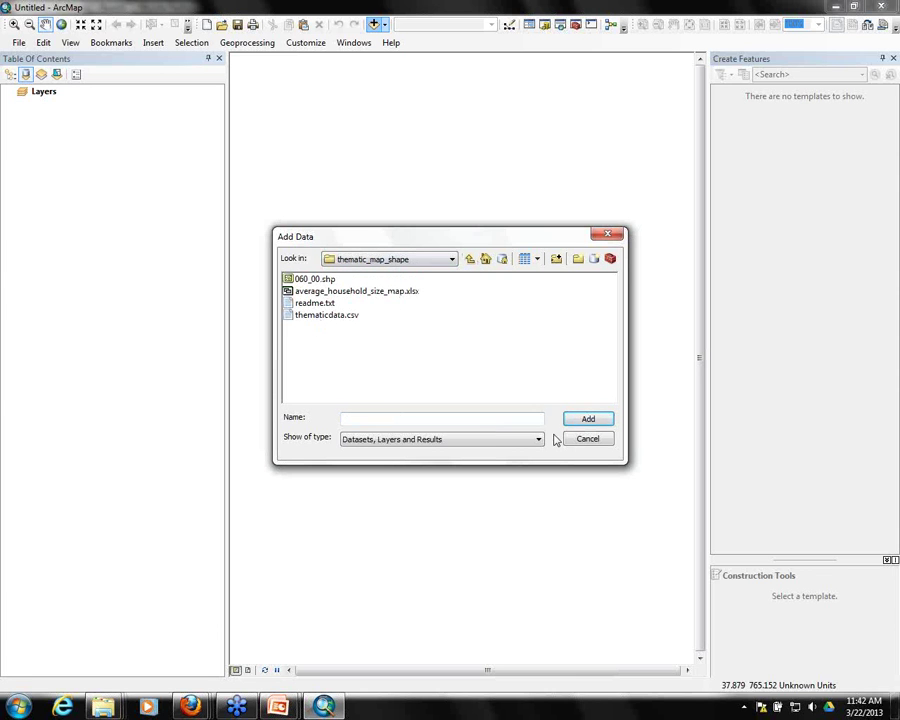
pyautogui.click(322, 282)
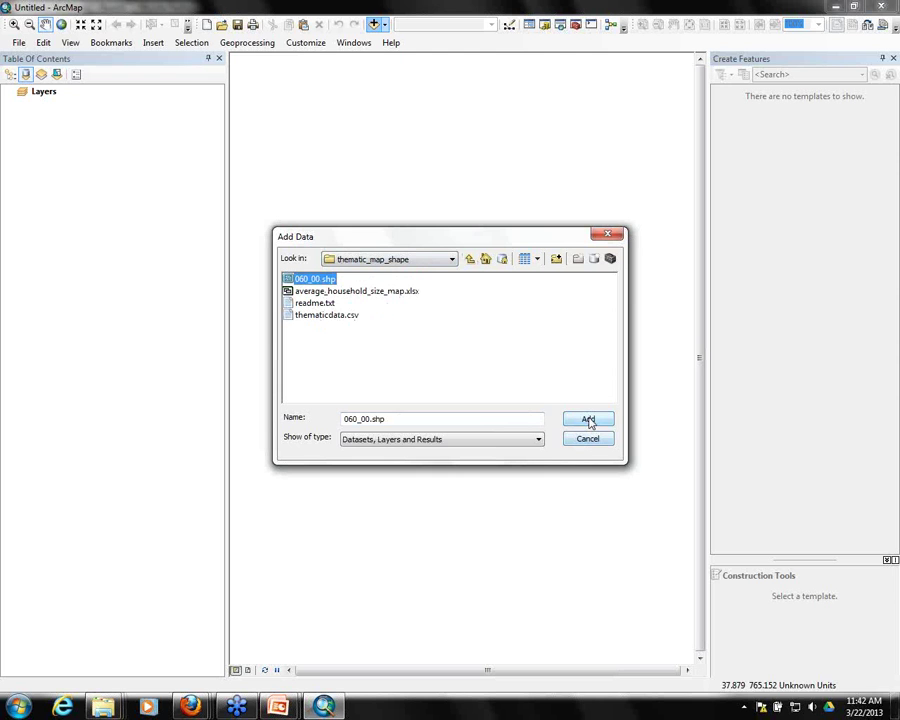
pyautogui.click(589, 420)
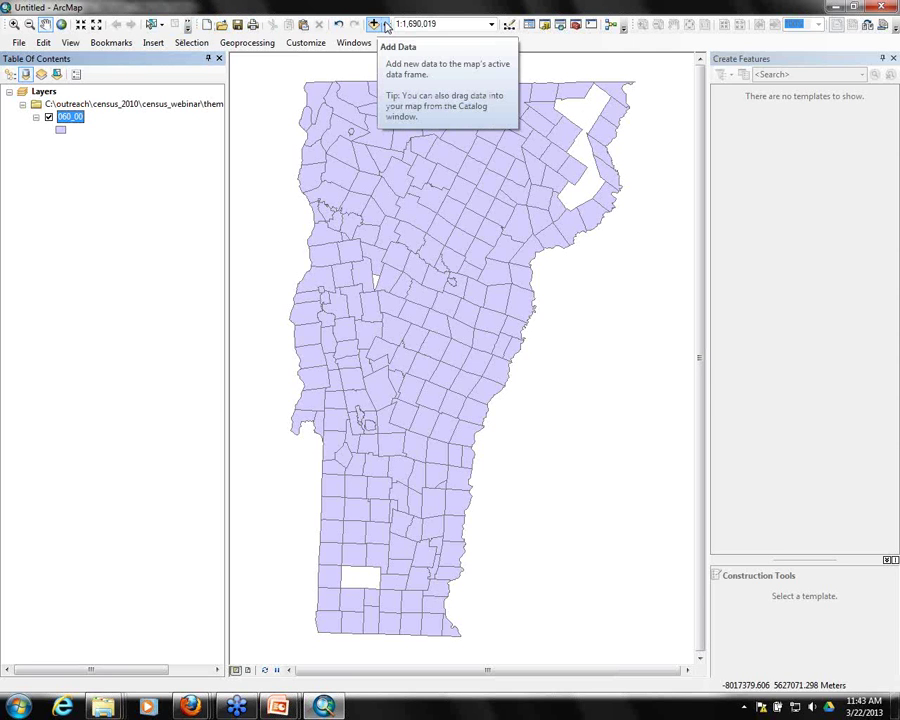
# Step: Add the thematicdata$ sheet of average_household_size_map.xlsx to the map as a table
pyautogui.click(381, 25)
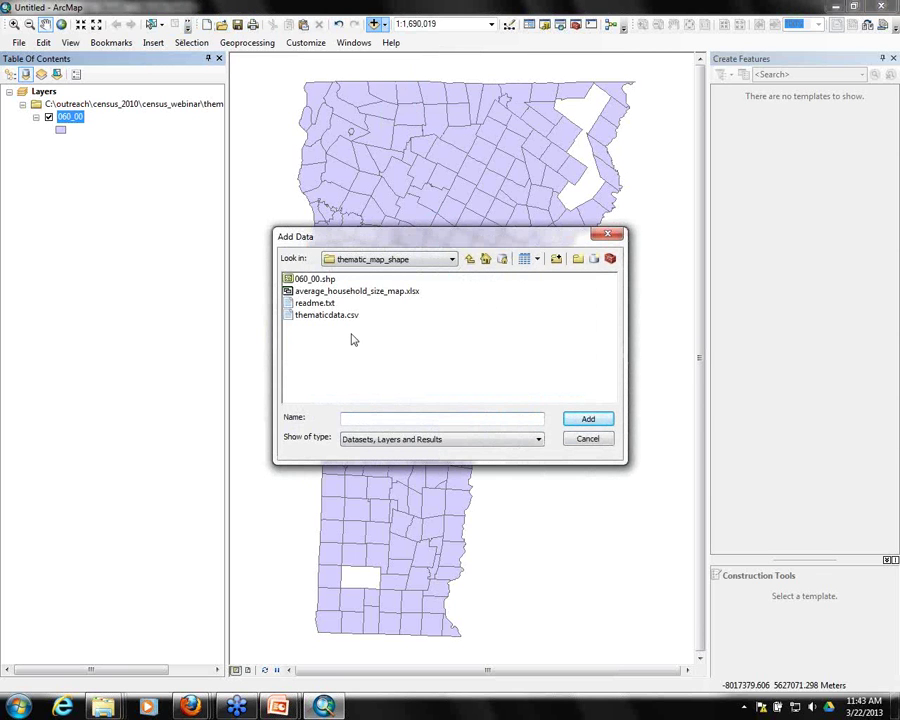
pyautogui.click(368, 291)
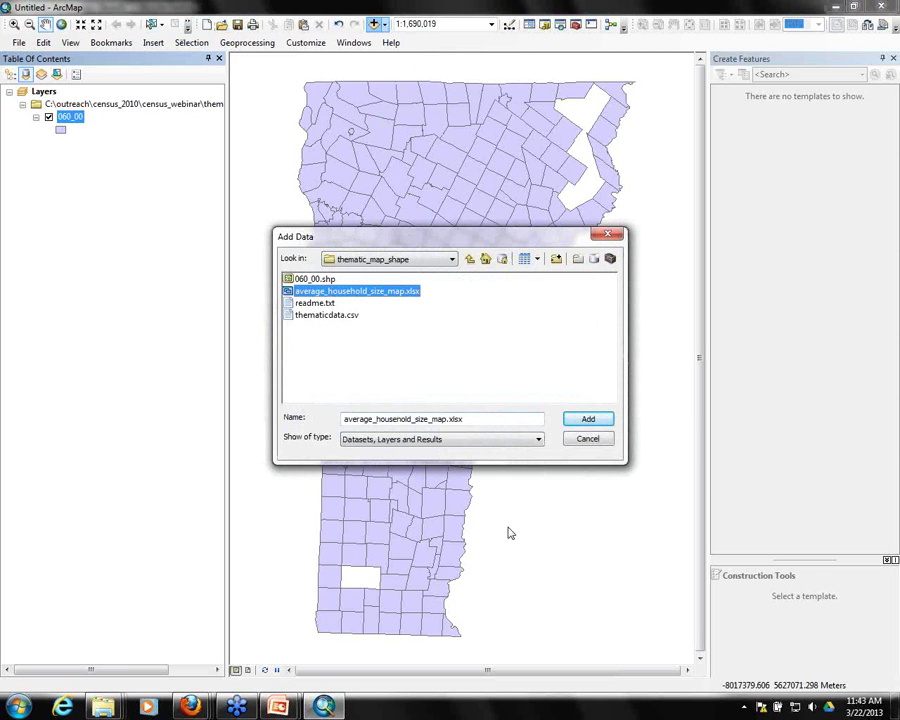
pyautogui.click(590, 422)
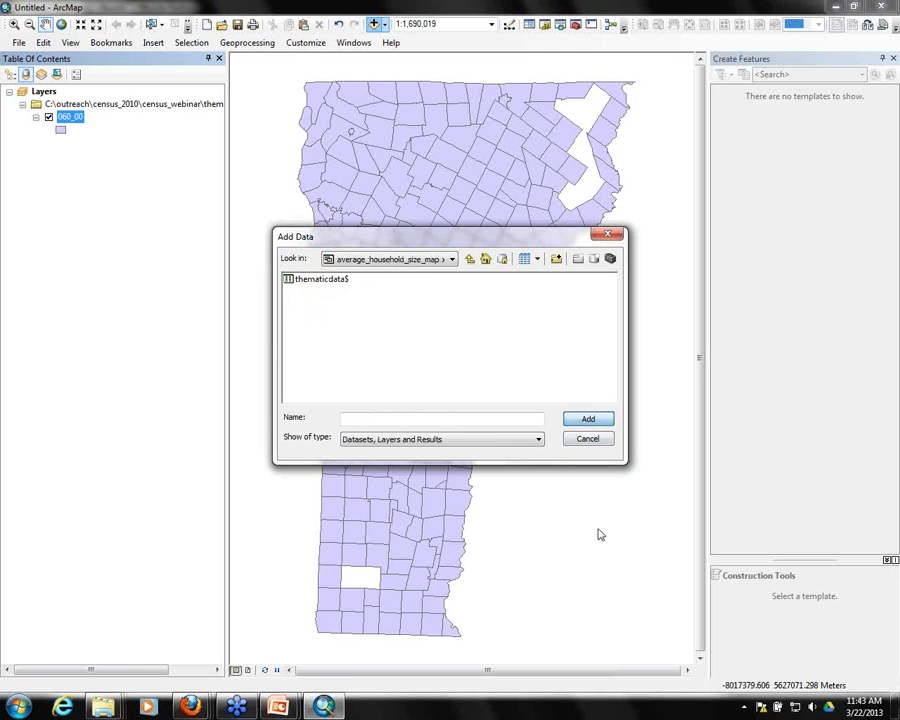
pyautogui.click(318, 280)
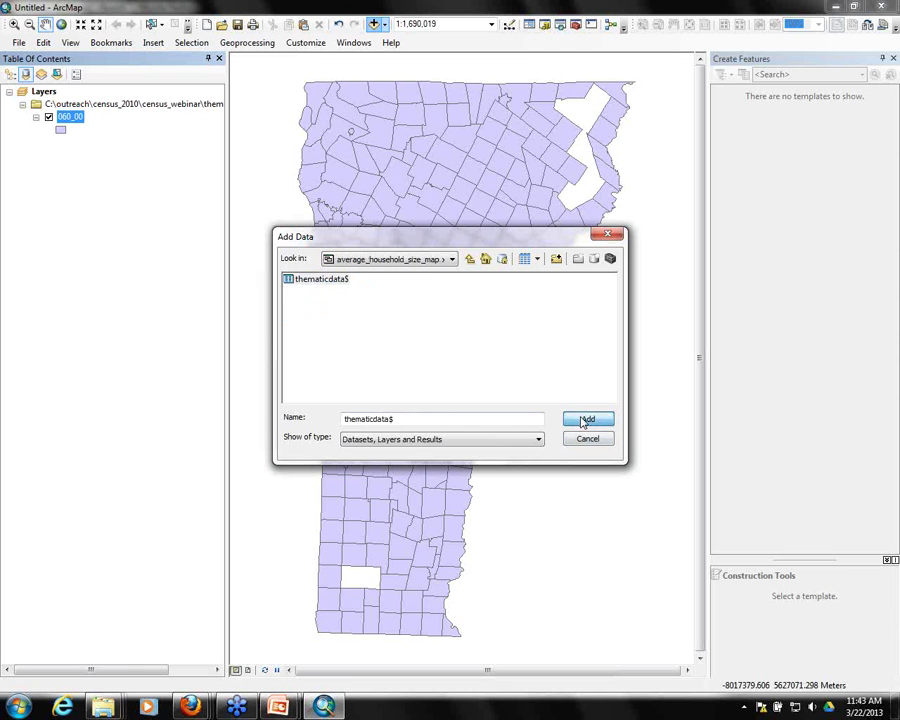
pyautogui.click(588, 419)
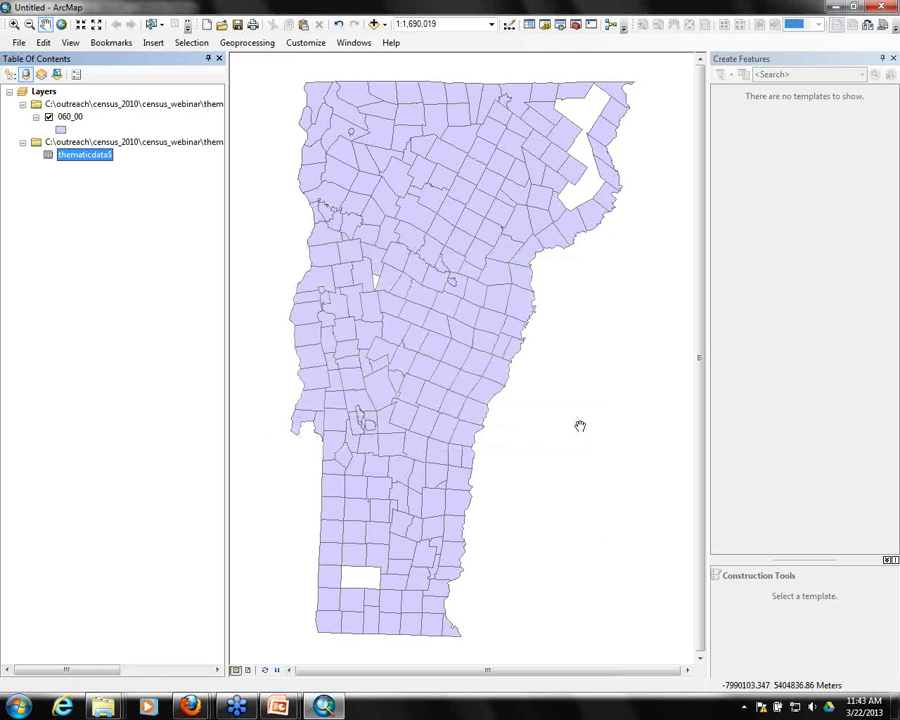
# Step: Examine the fields in the 060_00 attribute table and the thematicdata$ table, closing each one after viewing
pyautogui.rightClick(70, 117)
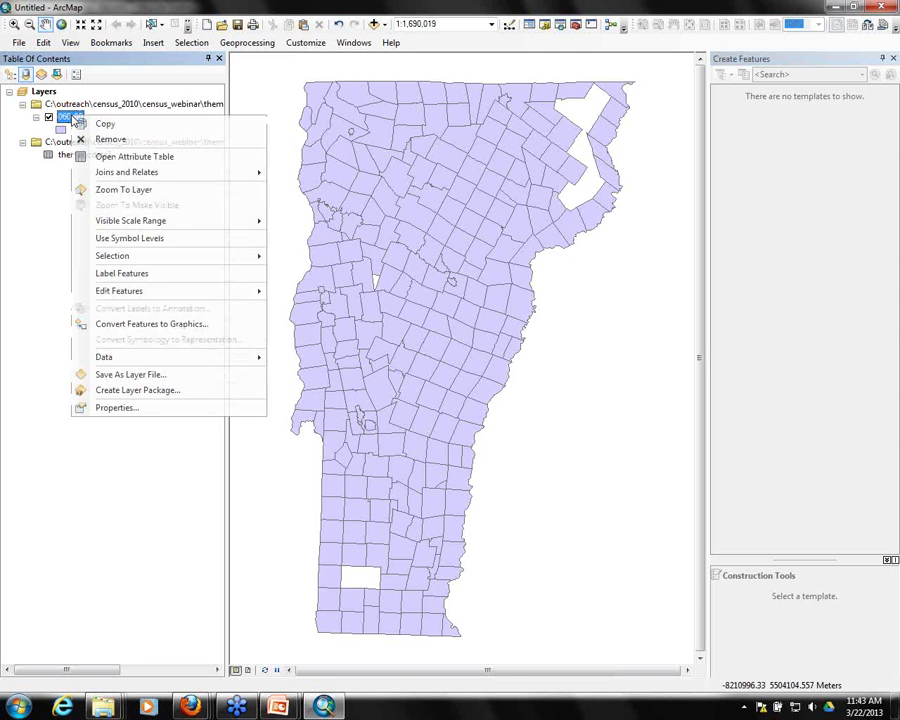
pyautogui.click(122, 195)
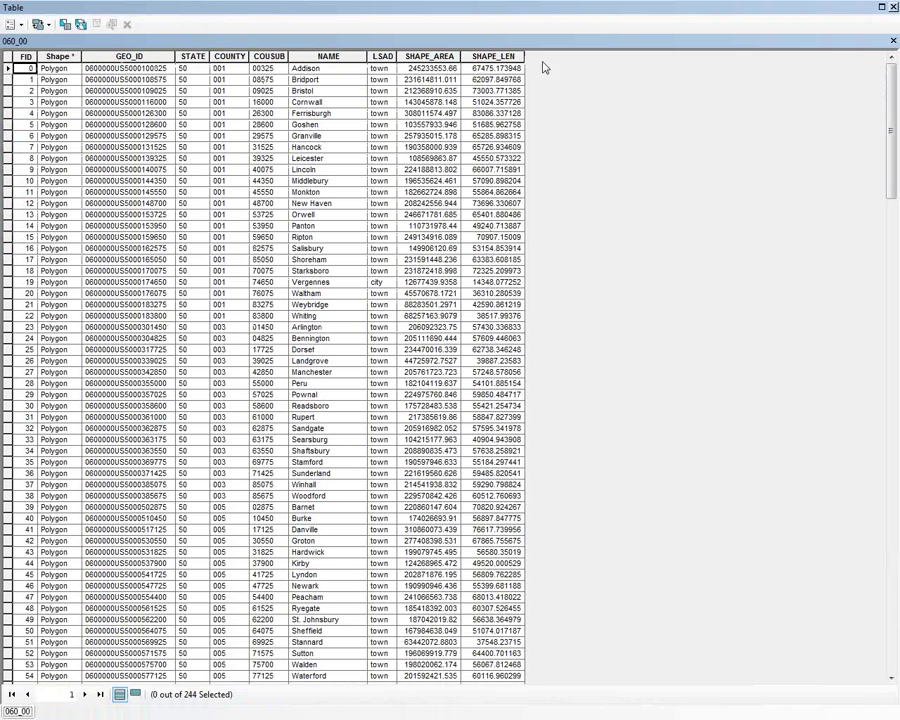
pyautogui.click(893, 8)
pyautogui.rightClick(84, 156)
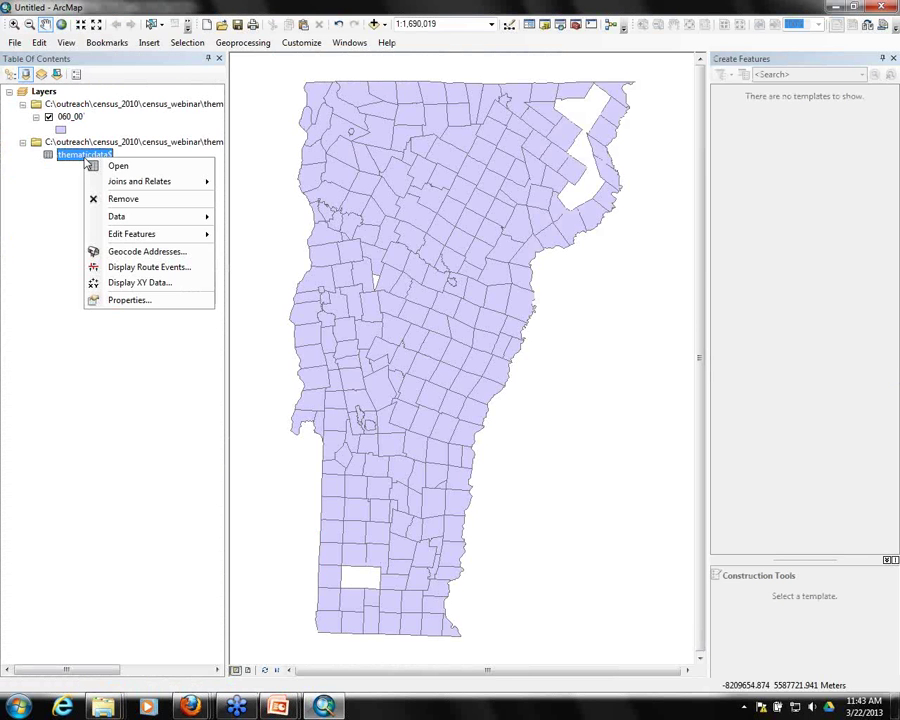
pyautogui.click(118, 166)
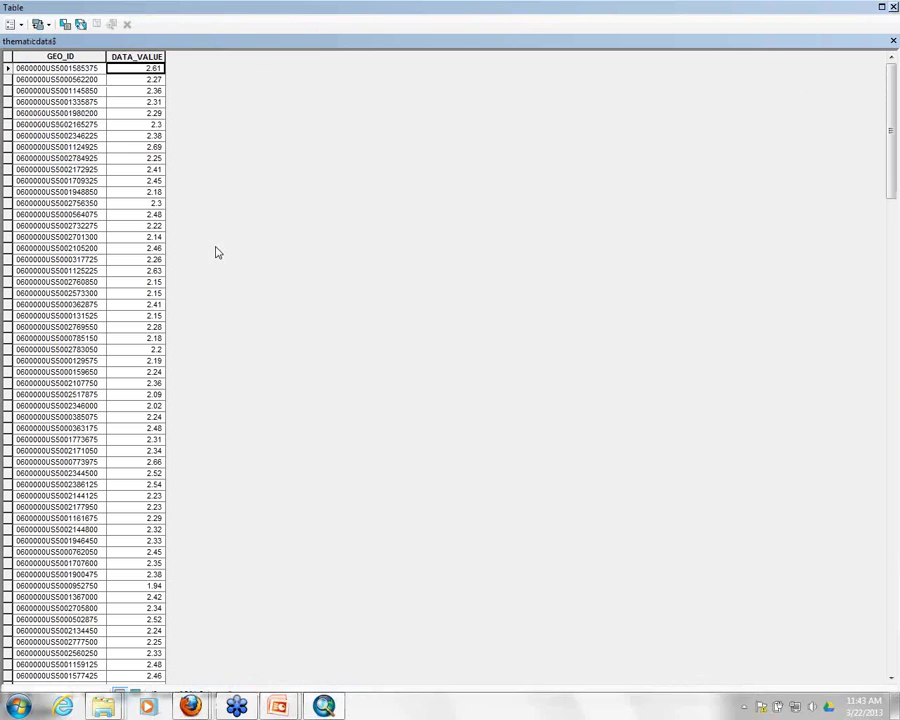
pyautogui.click(893, 7)
# Step: Join the thematicdata$ table to the 060_00 layer on GEO_ID in both, keeping all records, and validate the join before applying it
pyautogui.click(70, 117)
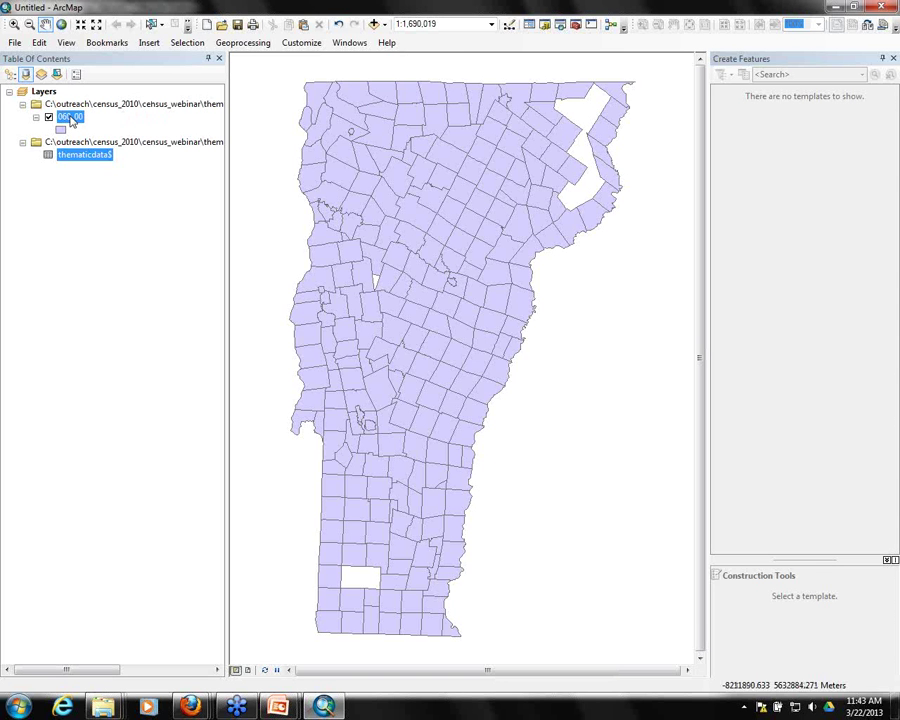
pyautogui.rightClick(70, 117)
pyautogui.moveTo(198, 174)
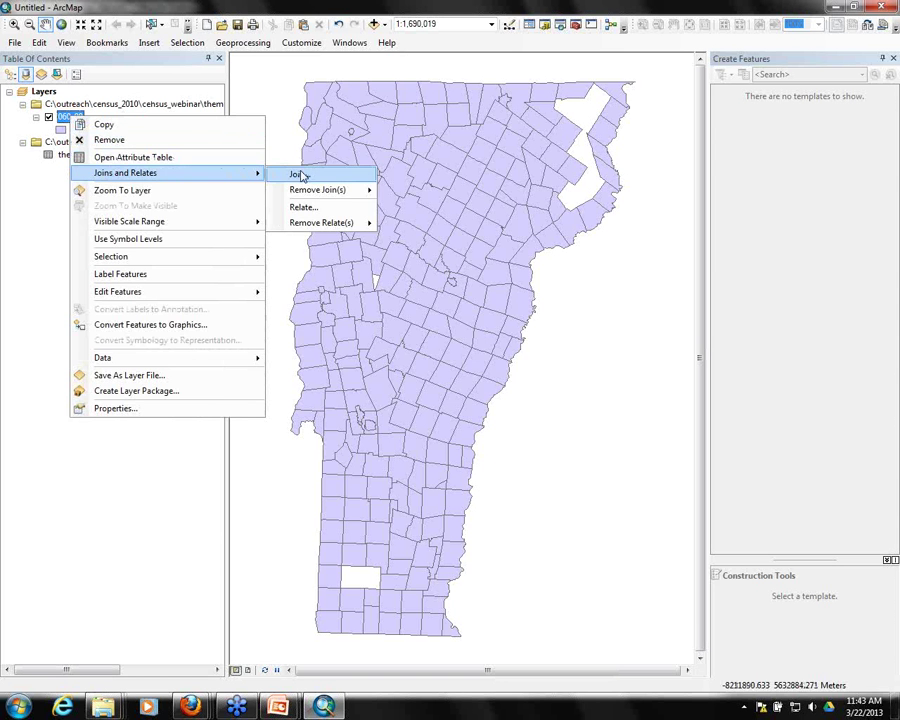
pyautogui.click(301, 173)
pyautogui.click(381, 256)
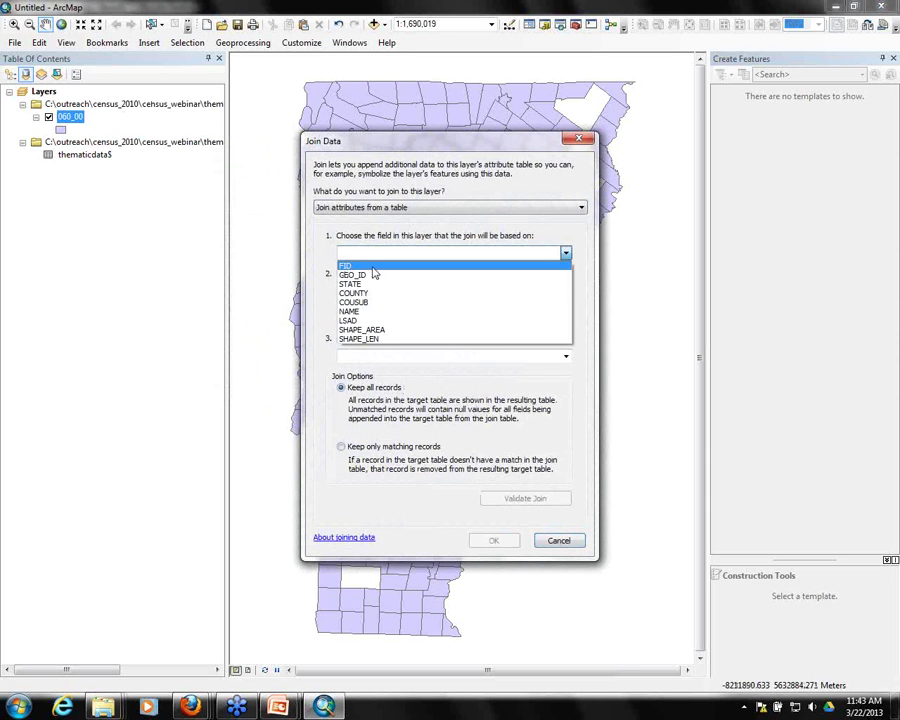
pyautogui.click(370, 275)
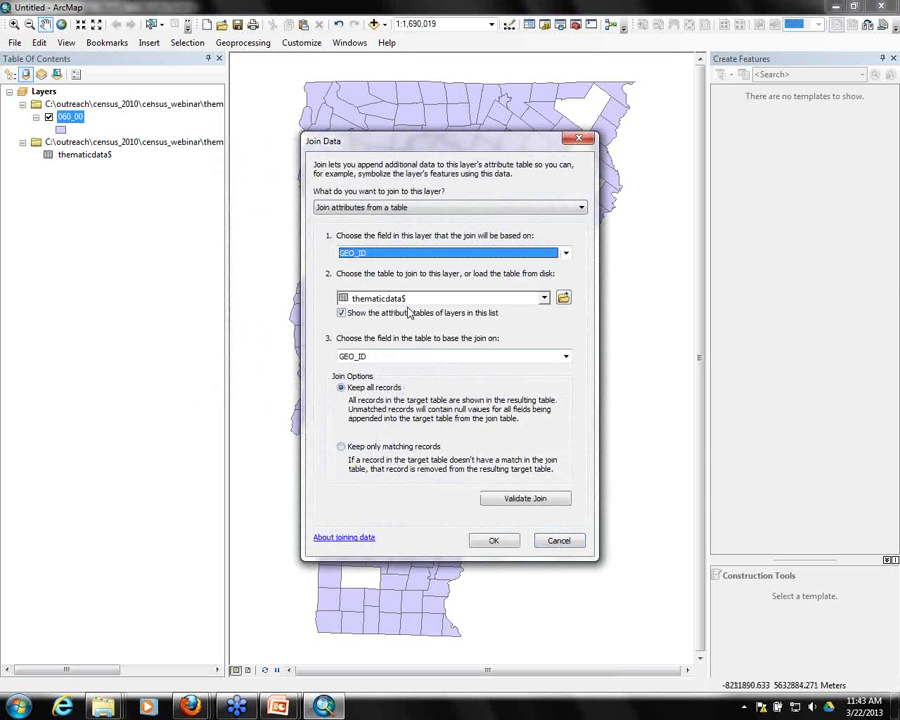
pyautogui.click(434, 360)
pyautogui.click(432, 368)
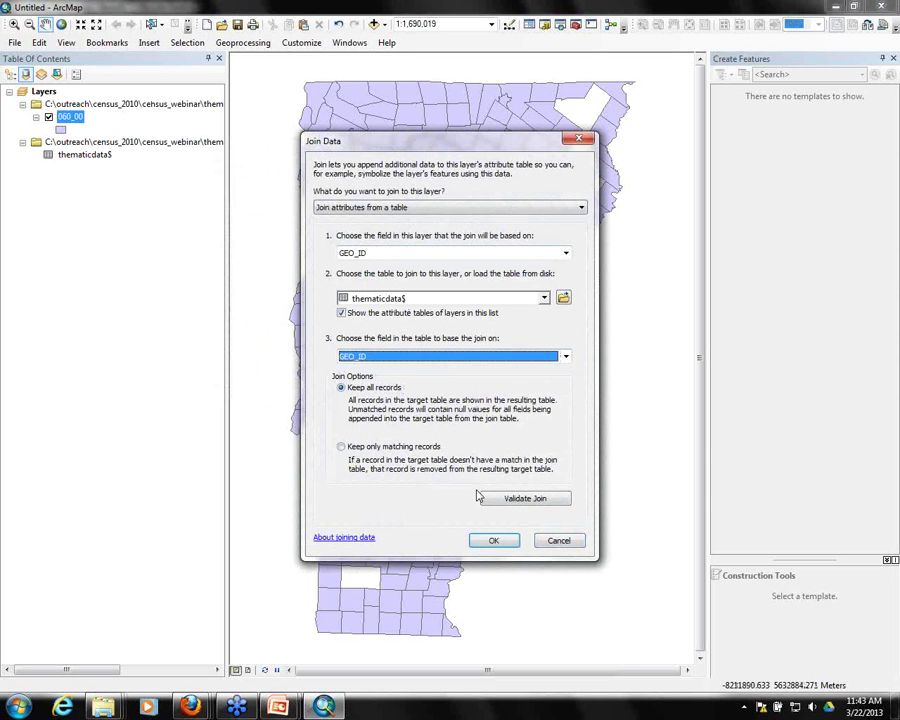
pyautogui.click(516, 500)
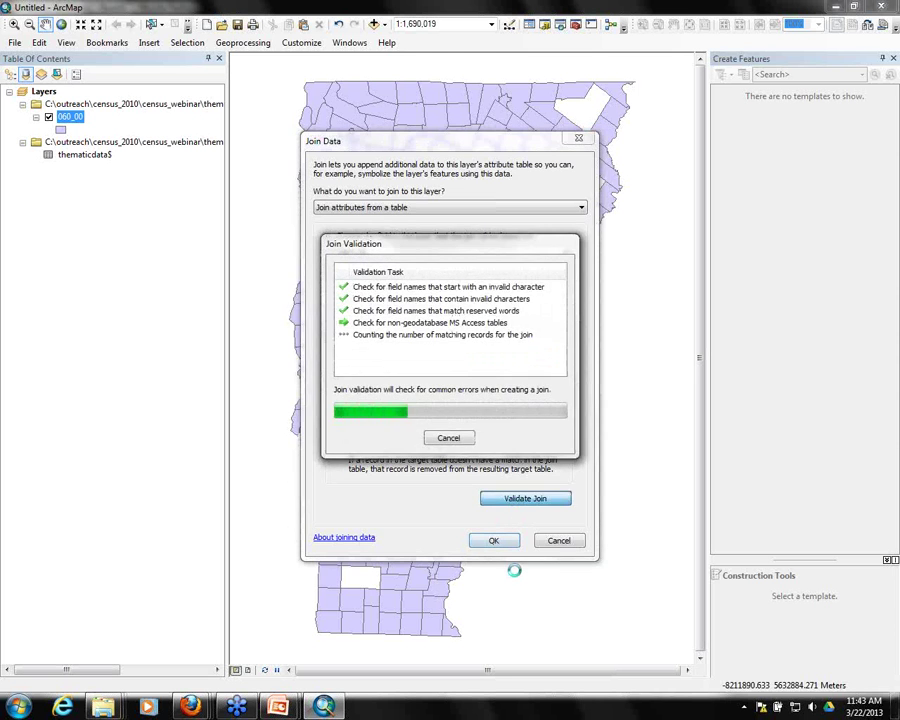
pyautogui.click(573, 427)
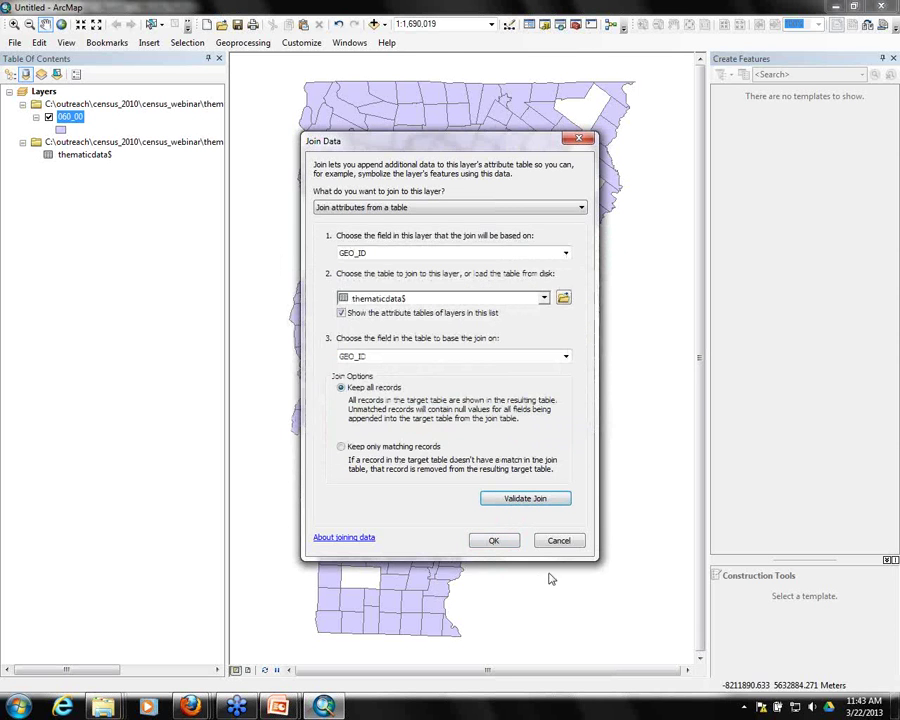
pyautogui.click(494, 540)
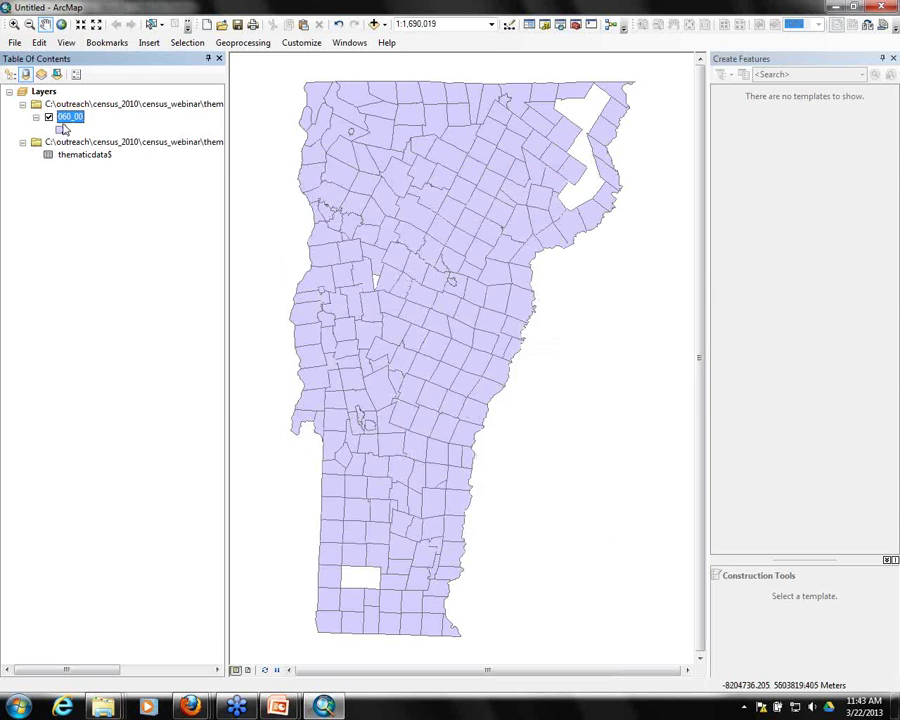
# Step: Check the 060_00 attribute table for the joined GEO_ID and DATA_VALUE fields, and close it
pyautogui.rightClick(70, 120)
pyautogui.click(92, 154)
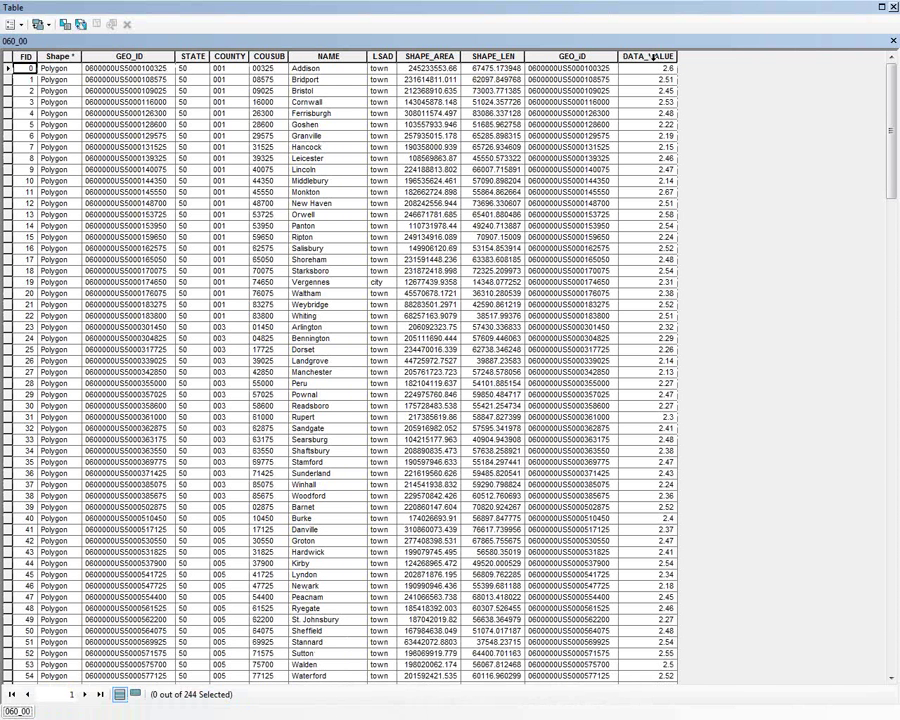
pyautogui.click(893, 7)
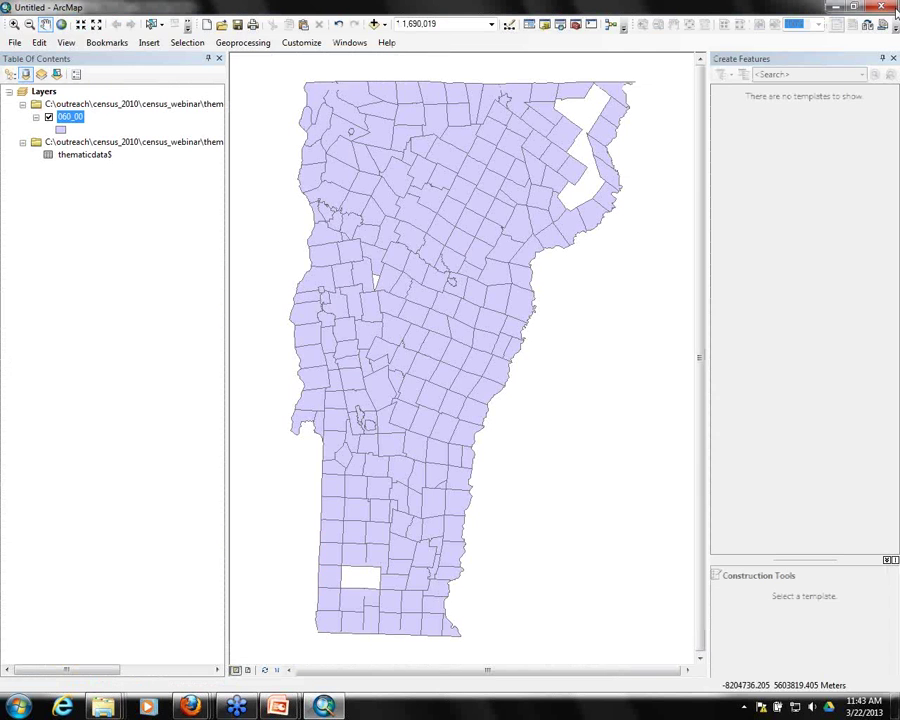
# Step: Symbolize the 060_00 layer by quantities with graduated colors, using DATA_VALUE as the value field, and apply the layer properties
pyautogui.rightClick(100, 105)
pyautogui.click(160, 208)
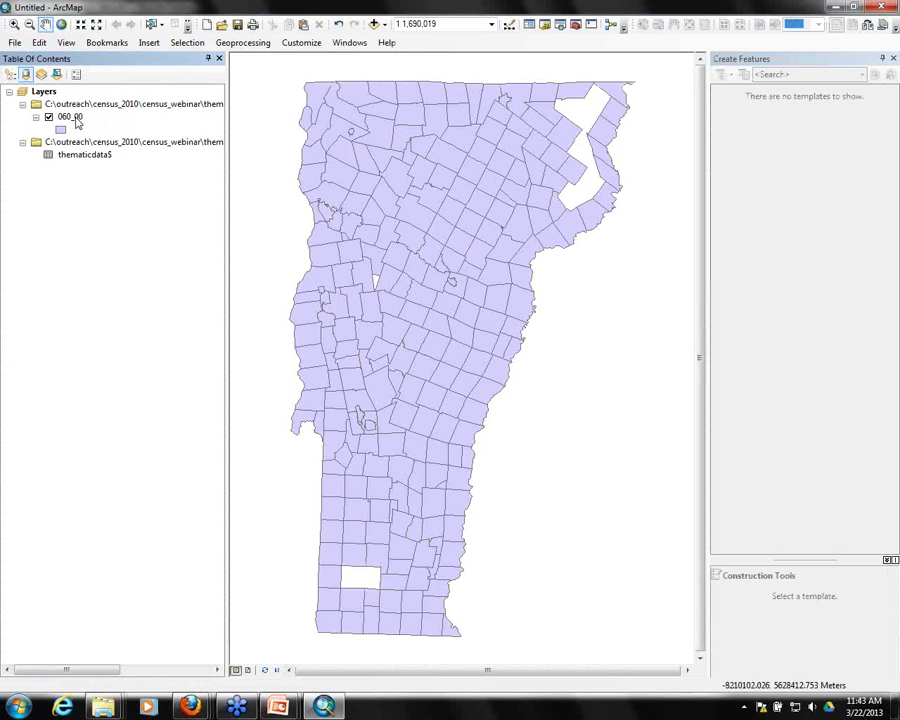
pyautogui.rightClick(72, 118)
pyautogui.click(115, 408)
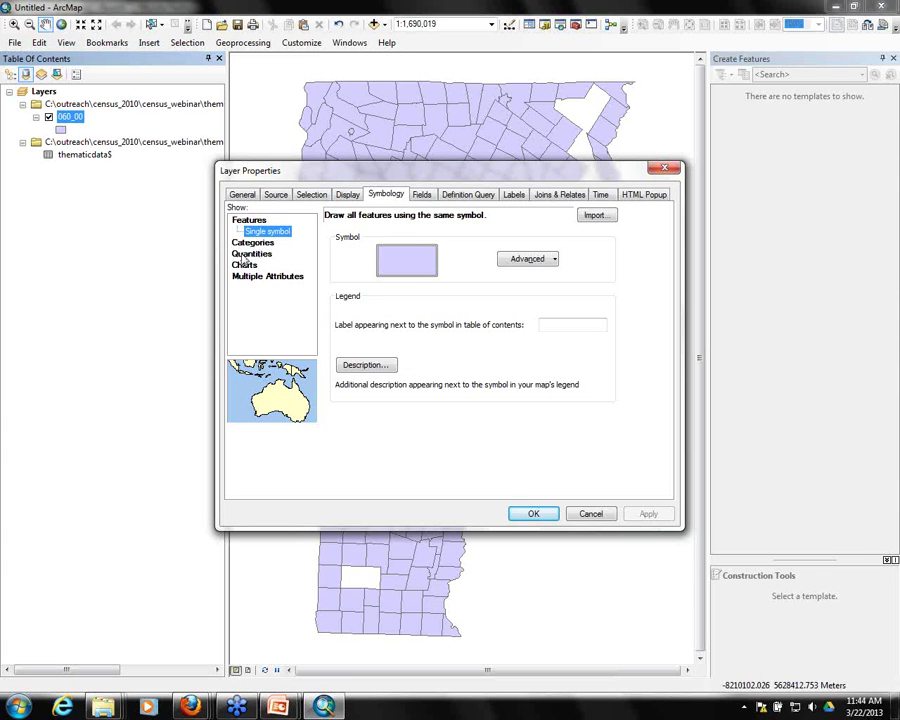
pyautogui.click(252, 242)
pyautogui.click(255, 279)
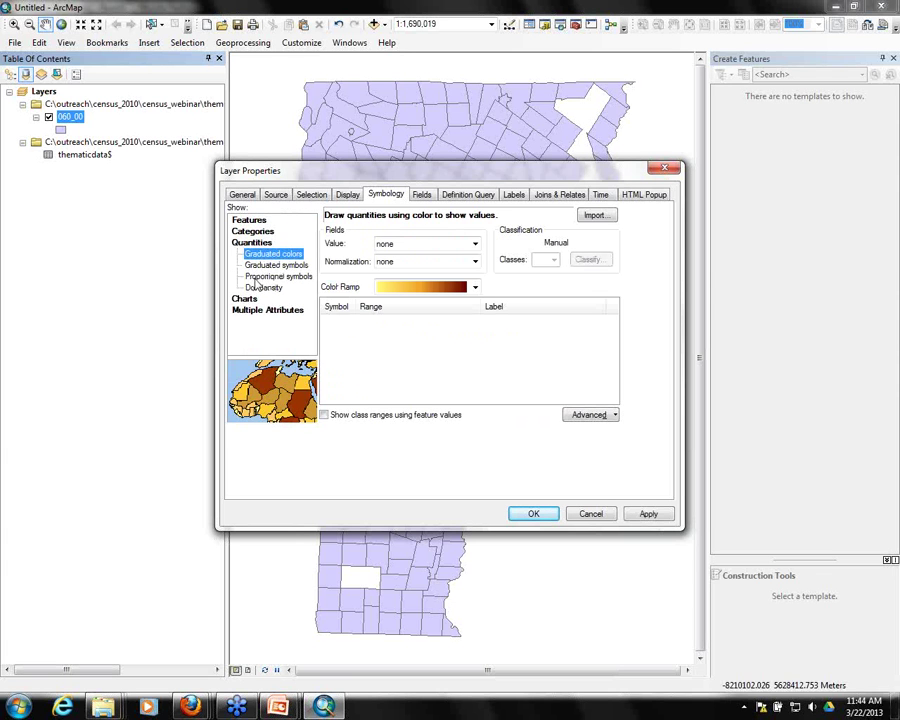
pyautogui.click(475, 243)
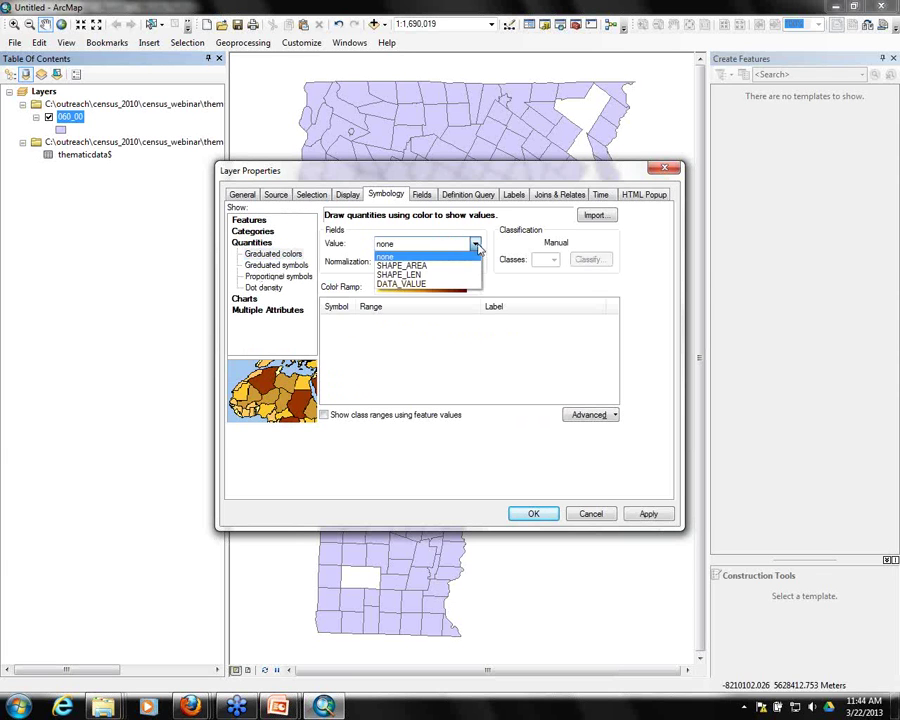
pyautogui.click(421, 287)
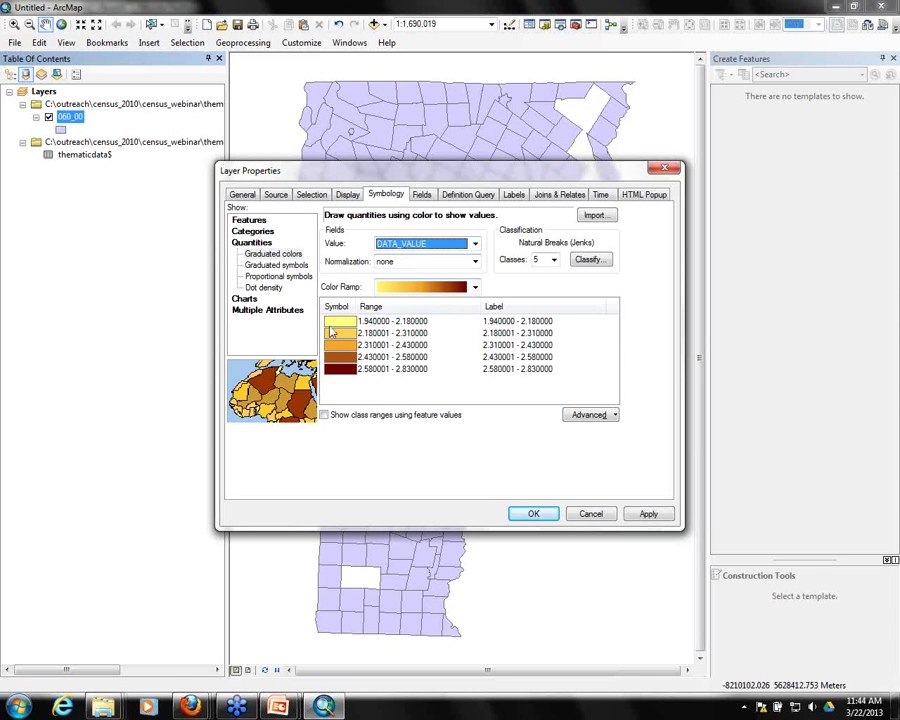
pyautogui.click(533, 514)
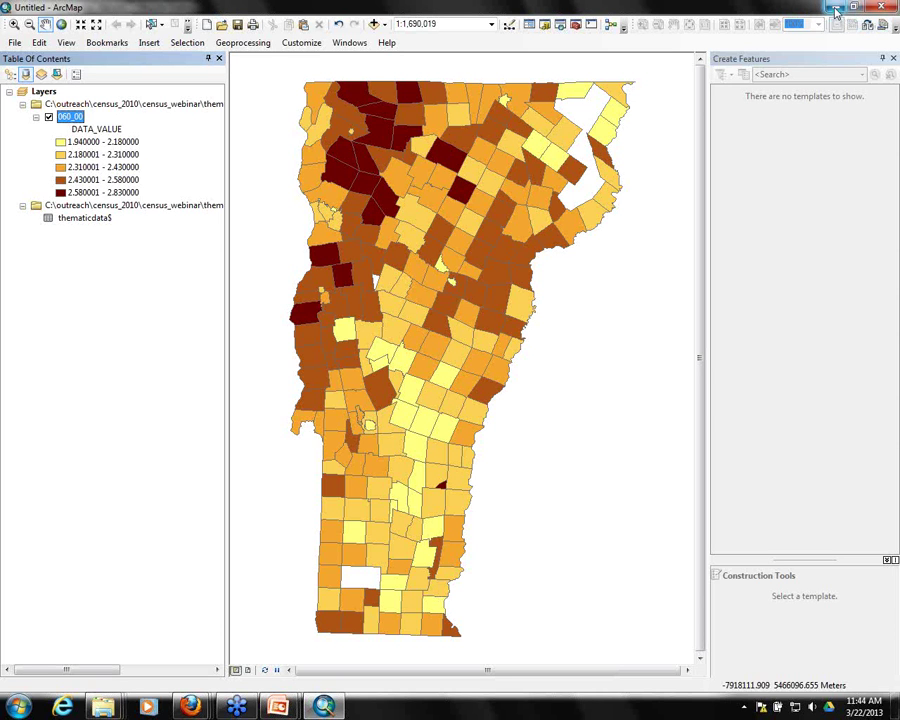
# Step: Minimize ArcMap to return to Firefox, close the Downloads window, and view the Vermont Center for Geographic Information home page
pyautogui.click(835, 9)
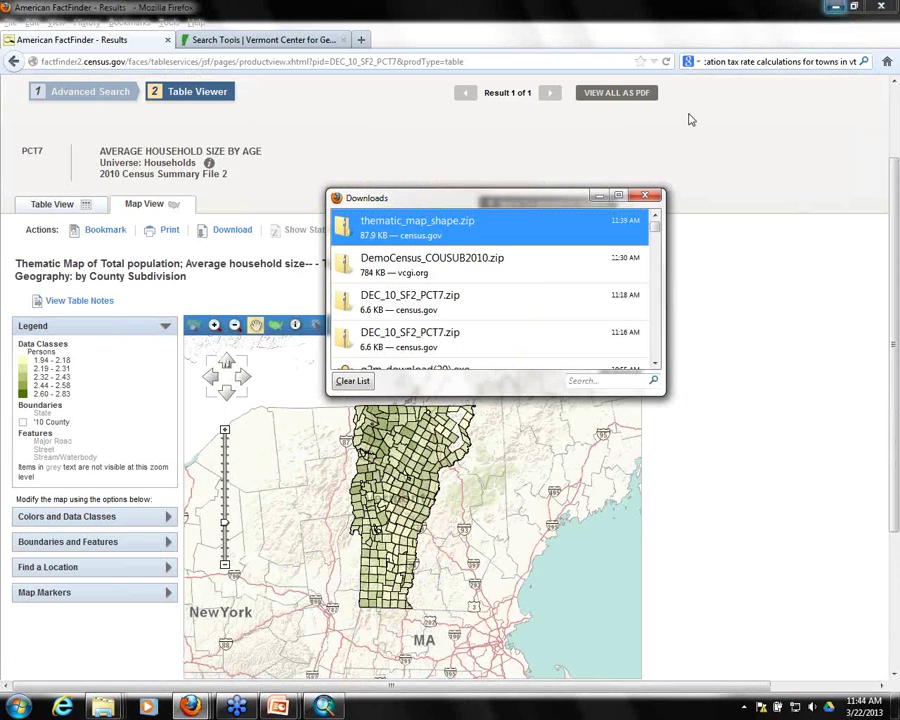
pyautogui.click(645, 200)
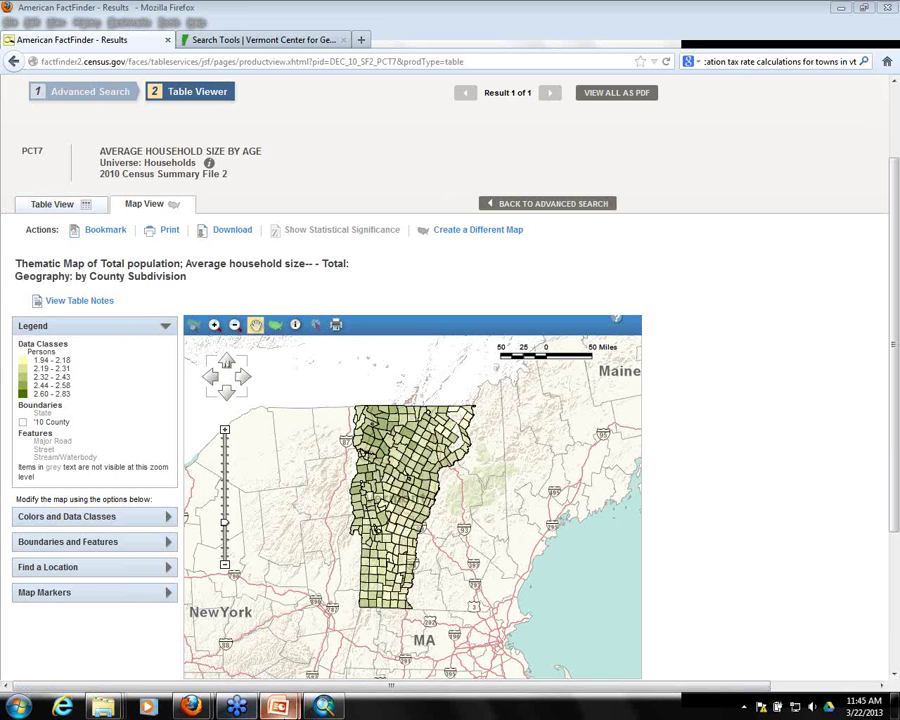
pyautogui.click(250, 40)
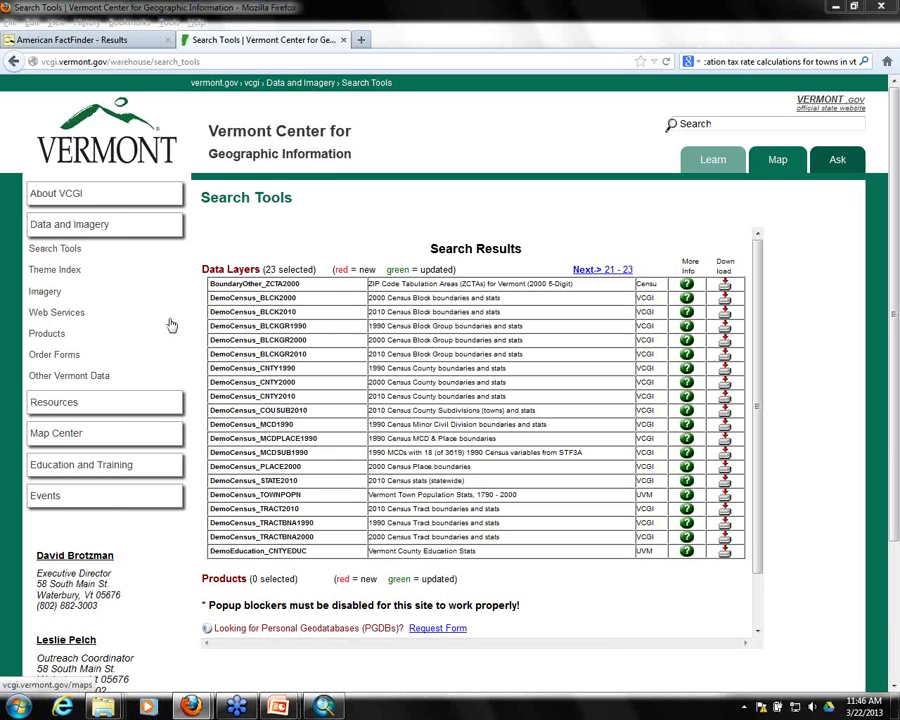
pyautogui.click(299, 133)
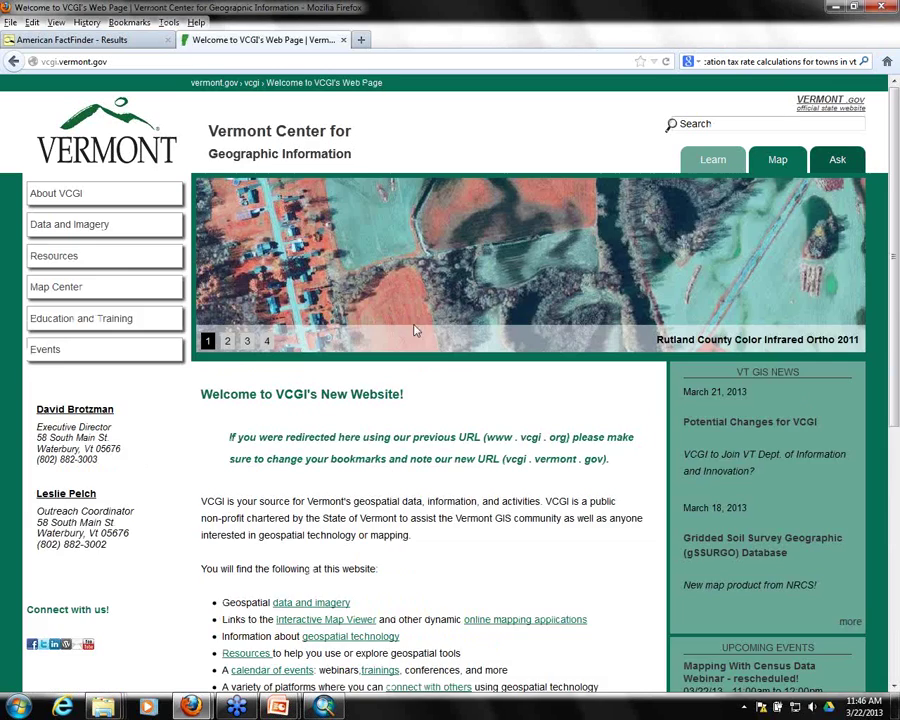
pyautogui.scroll(-5, 897, 400)
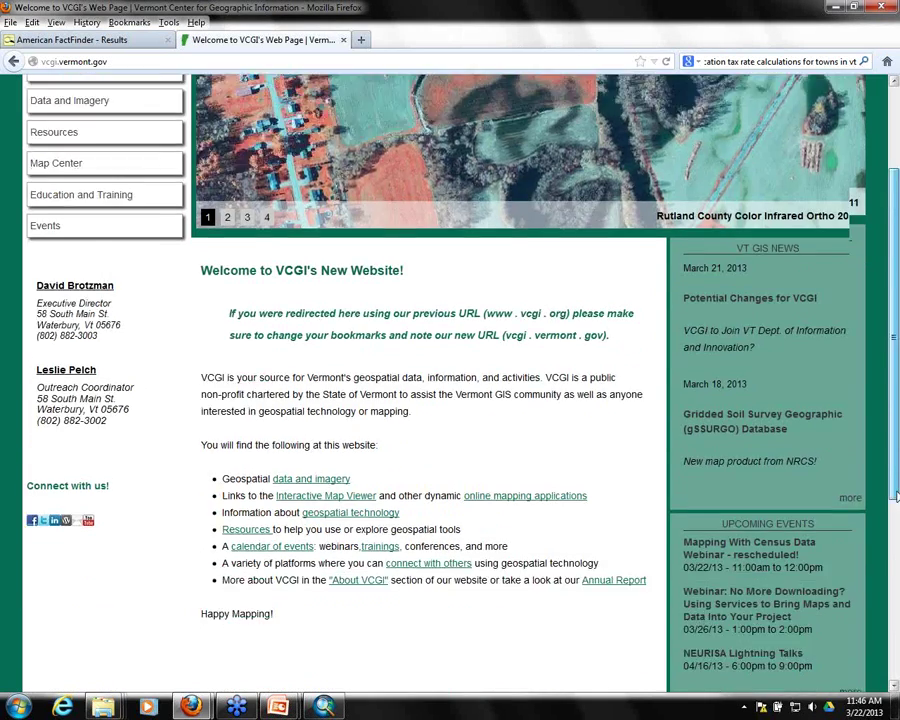
pyautogui.scroll(5, 897, 330)
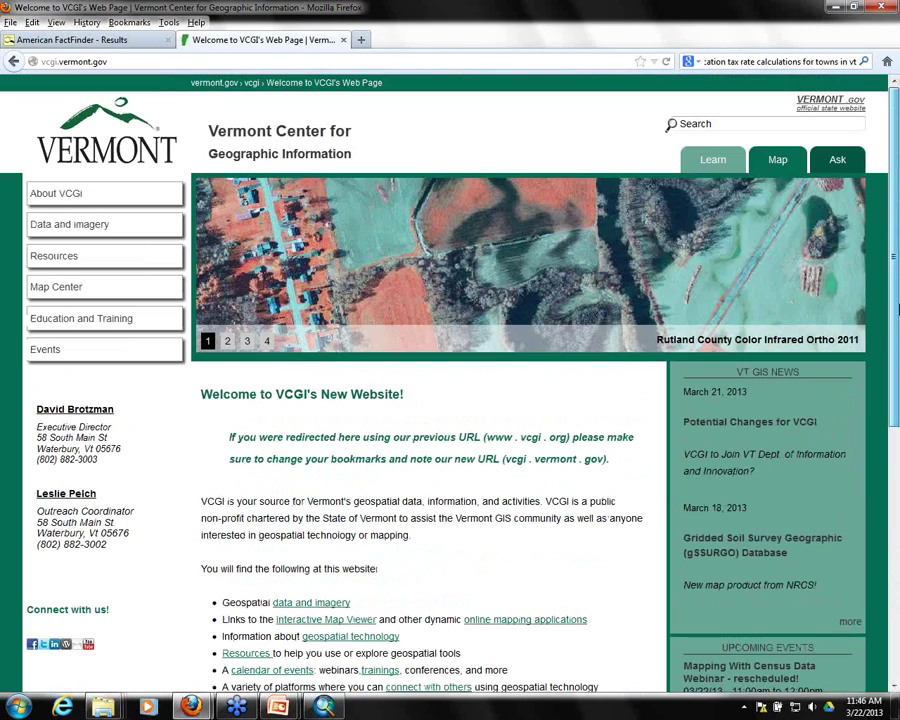
# Step: Open the Event Archive under Events on the VCGI site and examine its webinar recordings and training materials
pyautogui.click(42, 355)
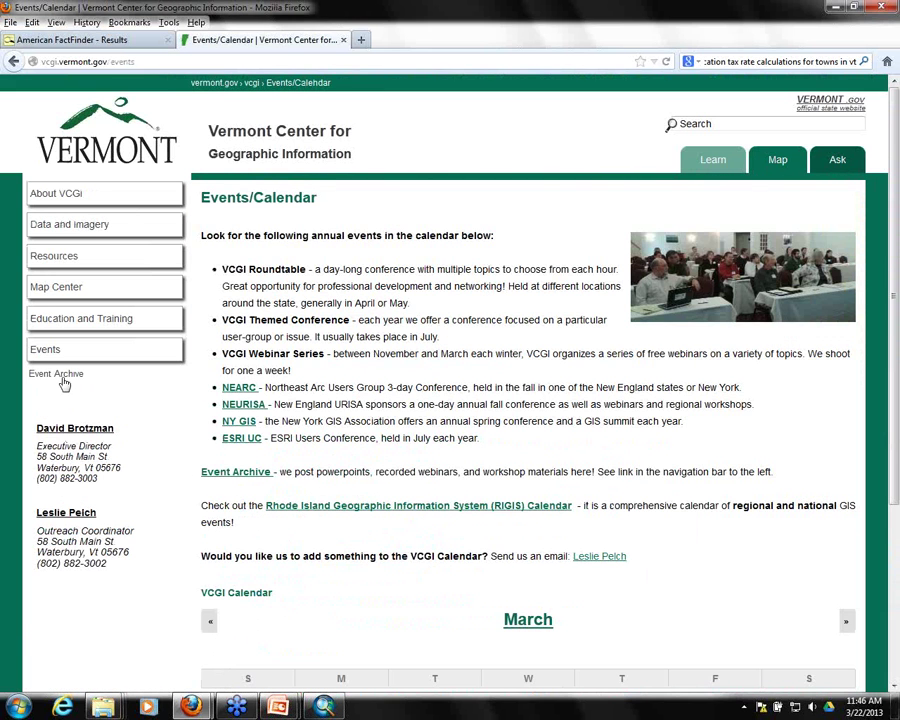
pyautogui.click(62, 378)
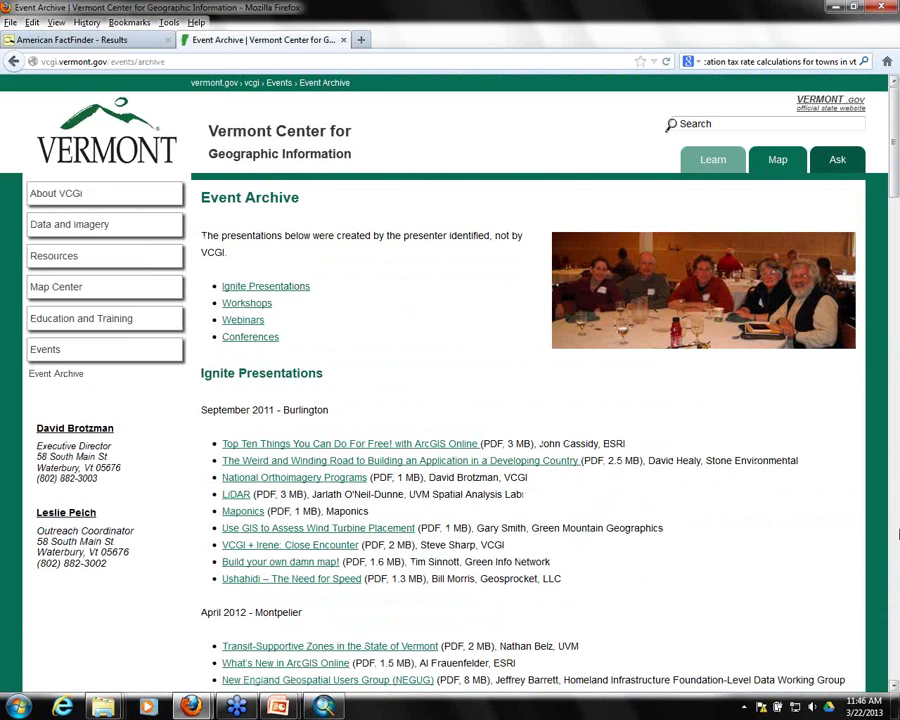
pyautogui.scroll(-10, 890, 230)
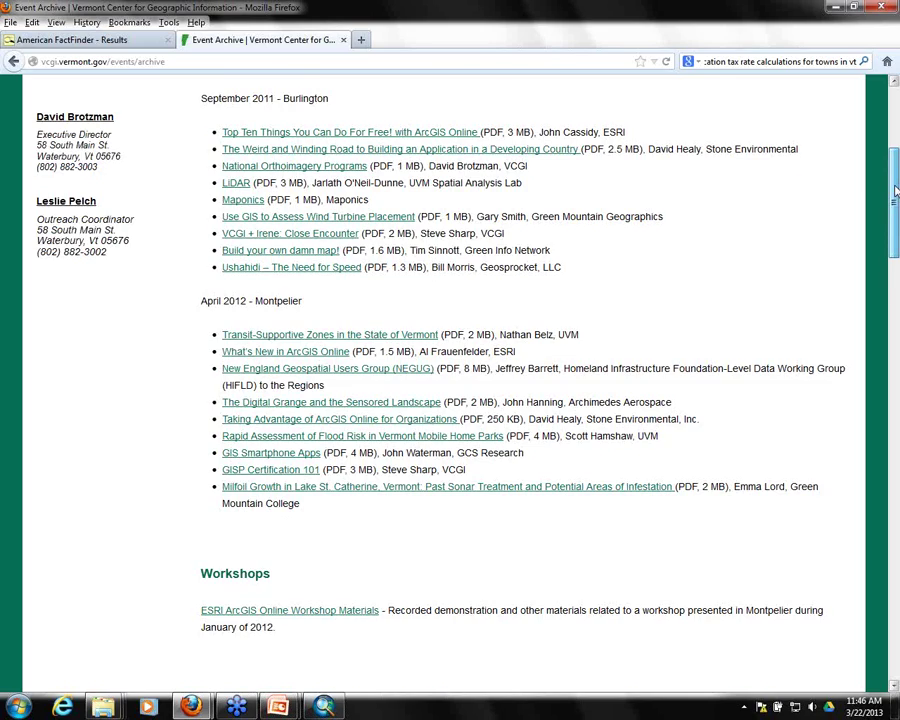
pyautogui.scroll(-7, 893, 257)
pyautogui.scroll(6, 893, 257)
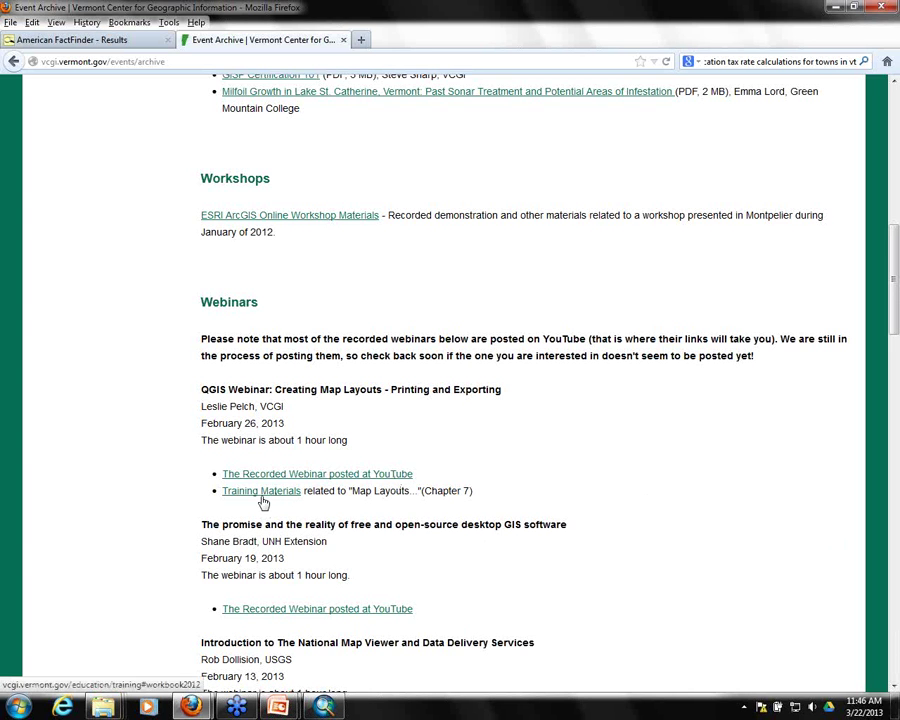
pyautogui.click(894, 83)
pyautogui.click(894, 83)
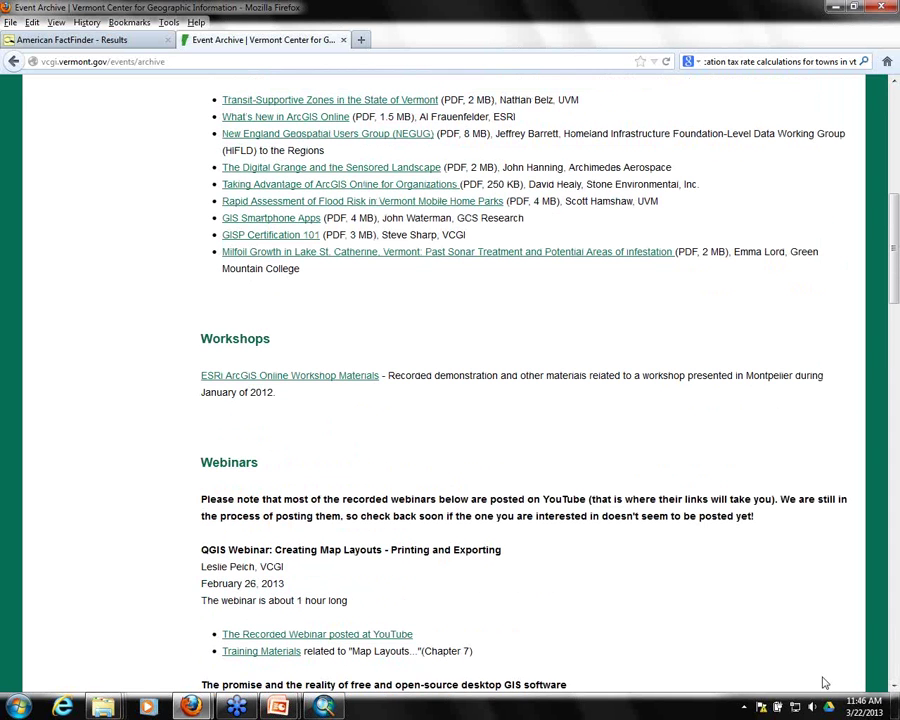
pyautogui.click(894, 690)
pyautogui.scroll(-2, 298, 399)
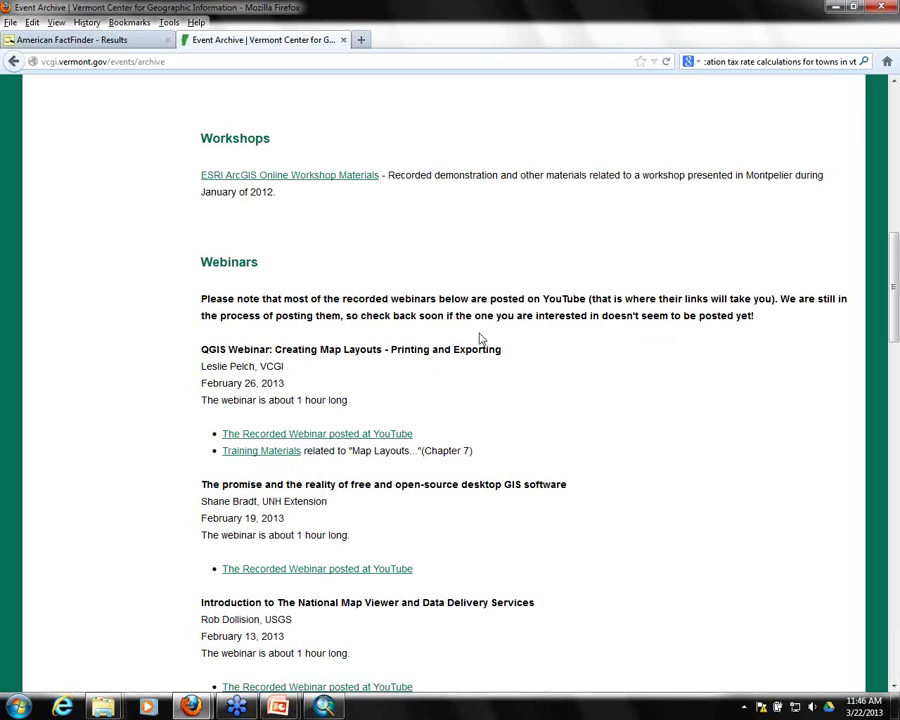
pyautogui.scroll(5, 892, 86)
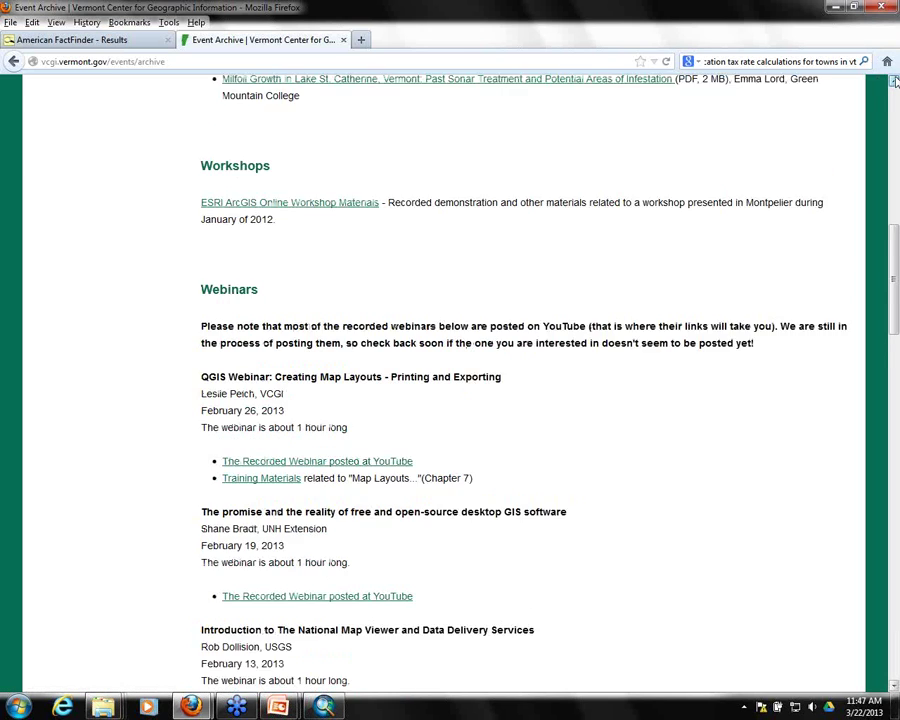
pyautogui.scroll(3, 892, 86)
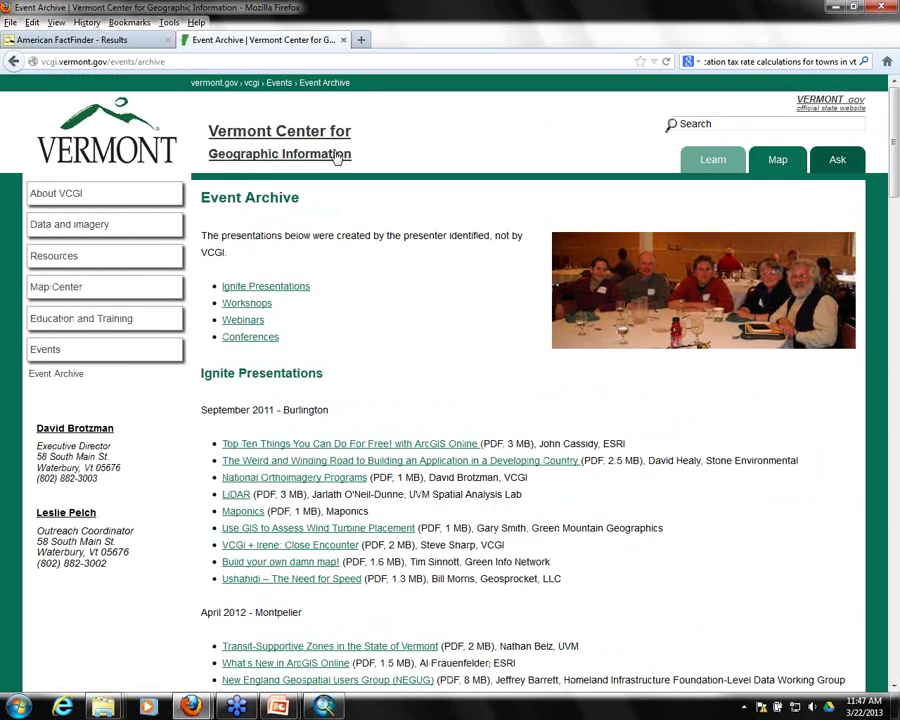
# Step: Return to the VCGI home page, open its VTgeospatial YouTube channel, and look through the uploaded webinar videos
pyautogui.click(243, 137)
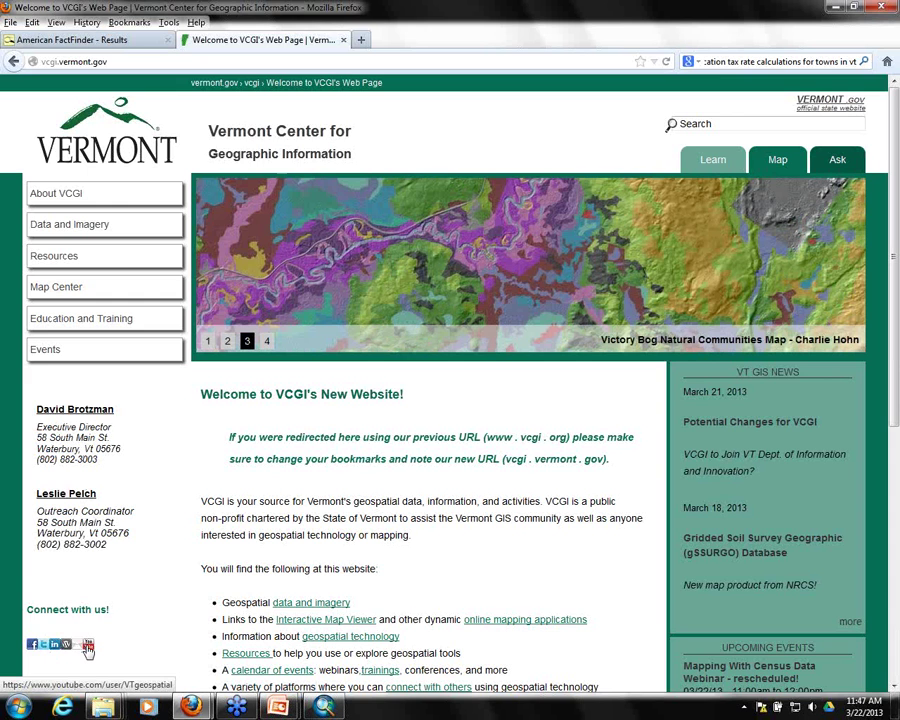
pyautogui.click(88, 648)
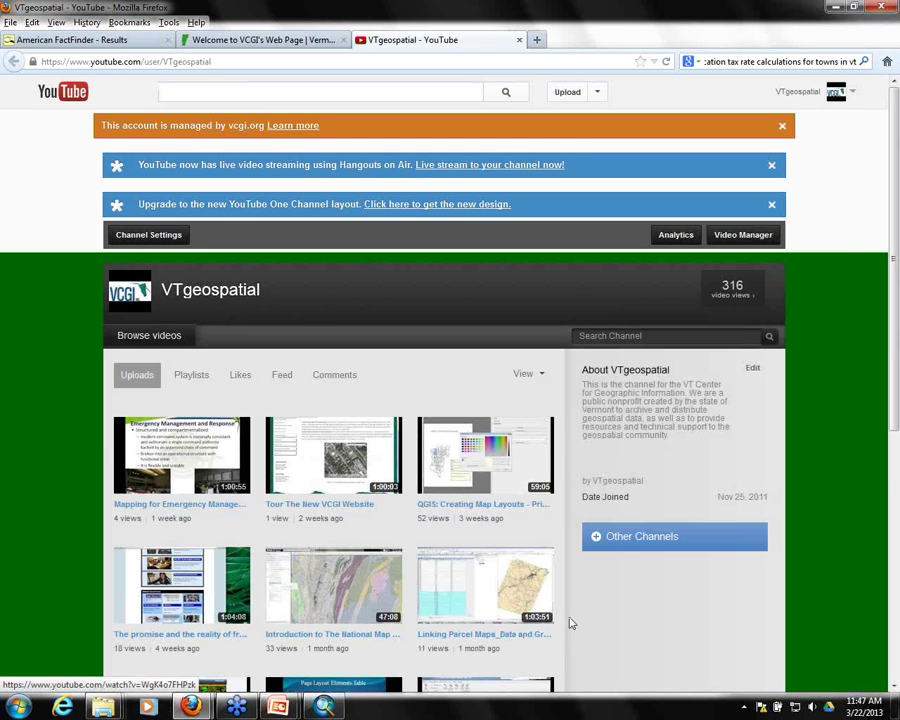
pyautogui.moveTo(897, 403); pyautogui.dragTo(897, 541)
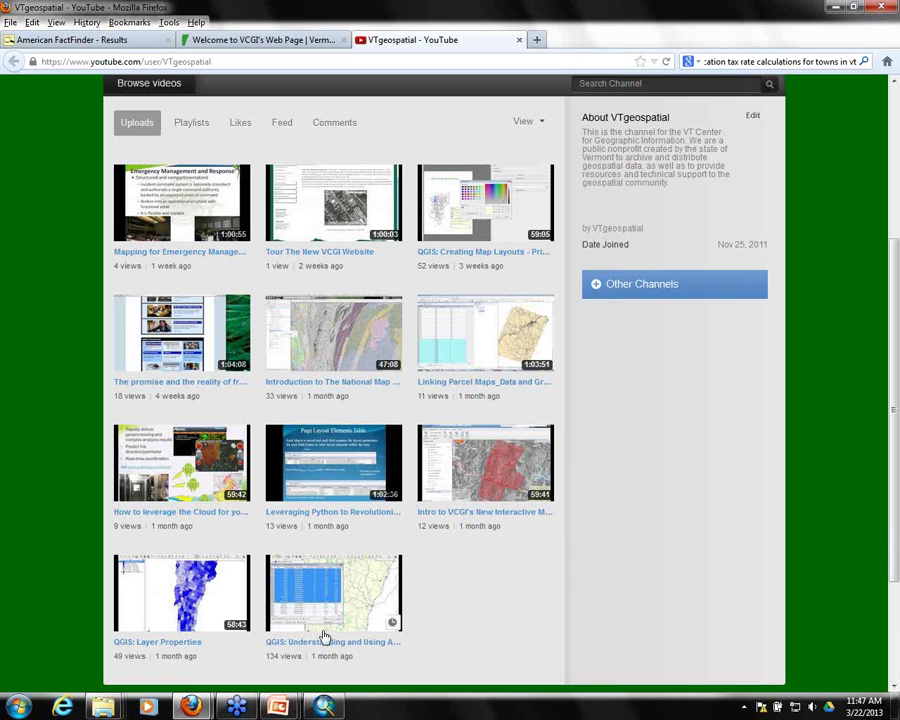
pyautogui.moveTo(895, 480); pyautogui.dragTo(897, 340)
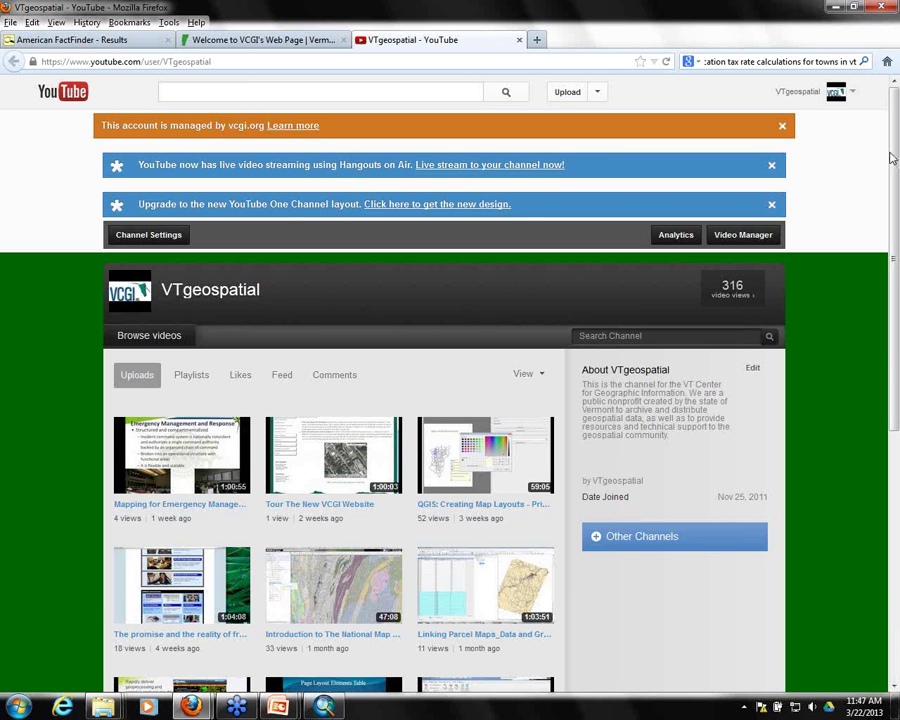
# Step: Go back to the VCGI site and open the upcoming webinar page "No More Downloading? Using Services to Bring Maps and Data Into Your Project"
pyautogui.click(253, 40)
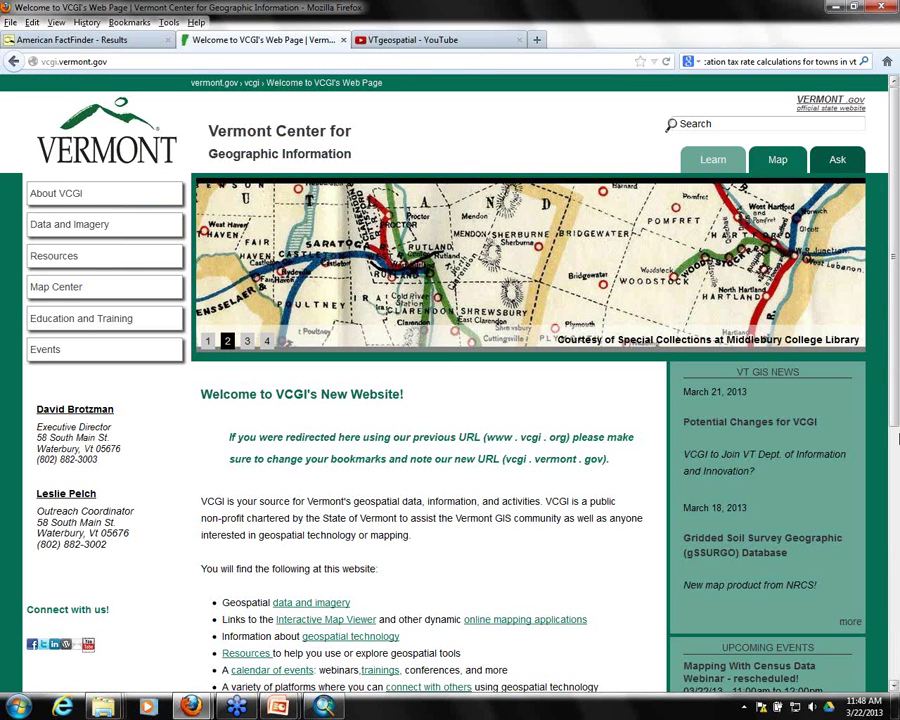
pyautogui.moveTo(897, 437); pyautogui.dragTo(890, 544)
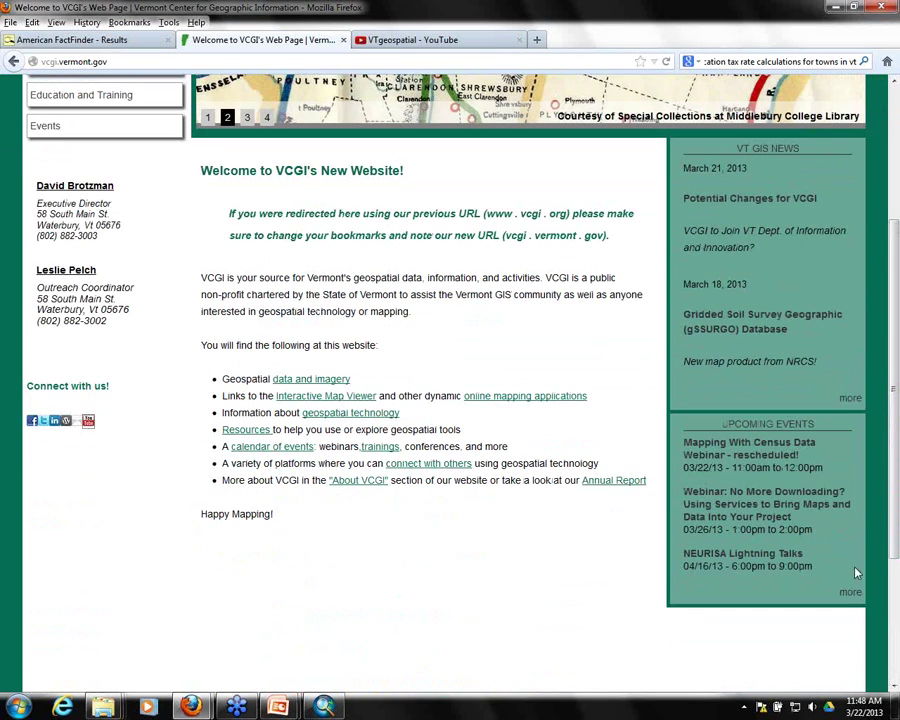
pyautogui.click(712, 508)
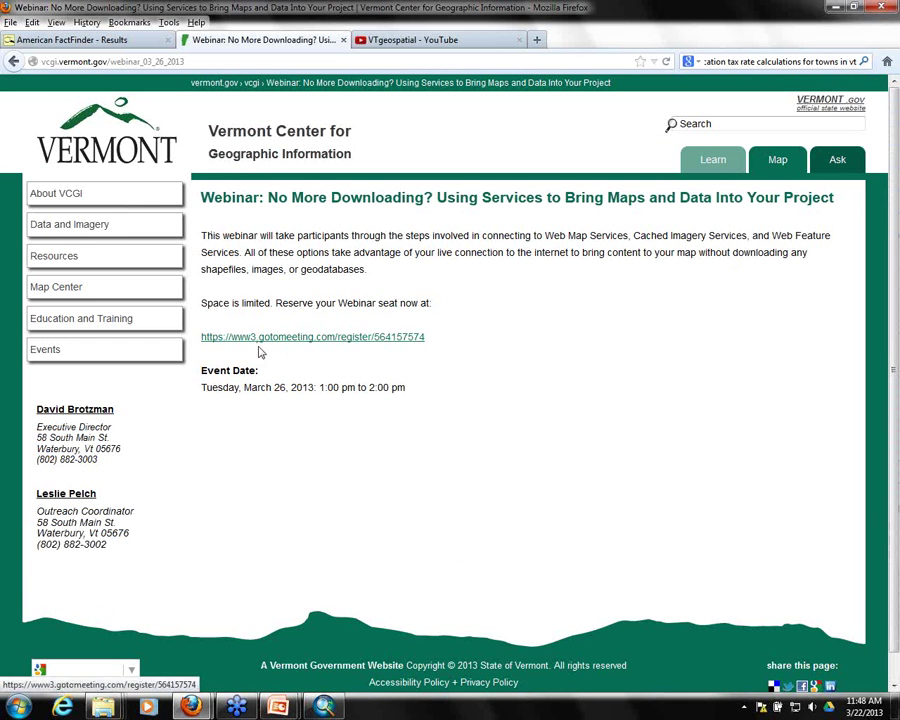
# Step: Open the Map Services page under Data and Imagery's Web Services and examine the available web map services
pyautogui.click(44, 229)
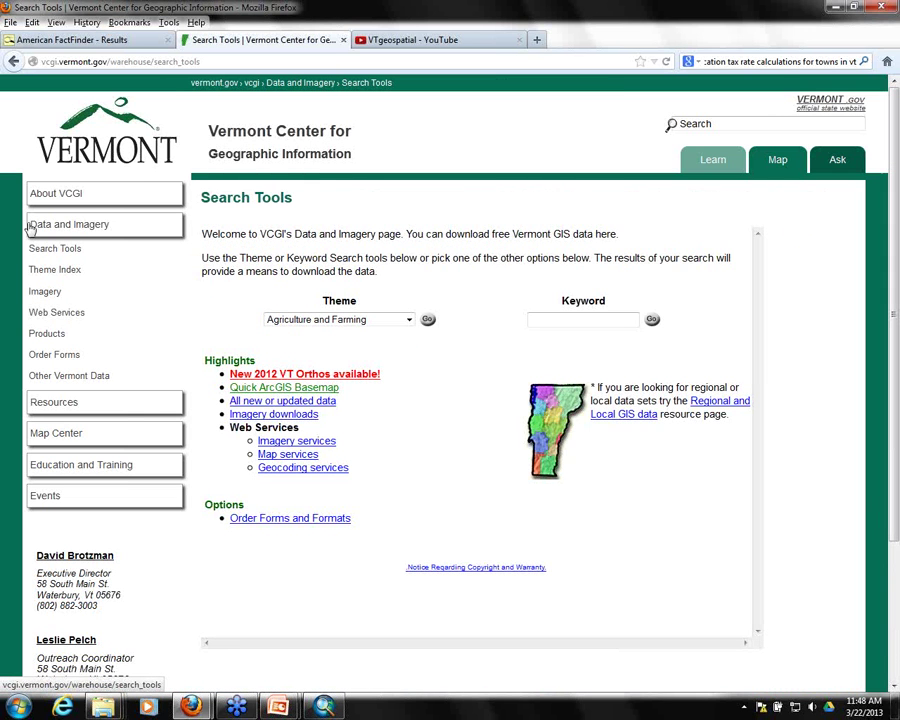
pyautogui.click(33, 313)
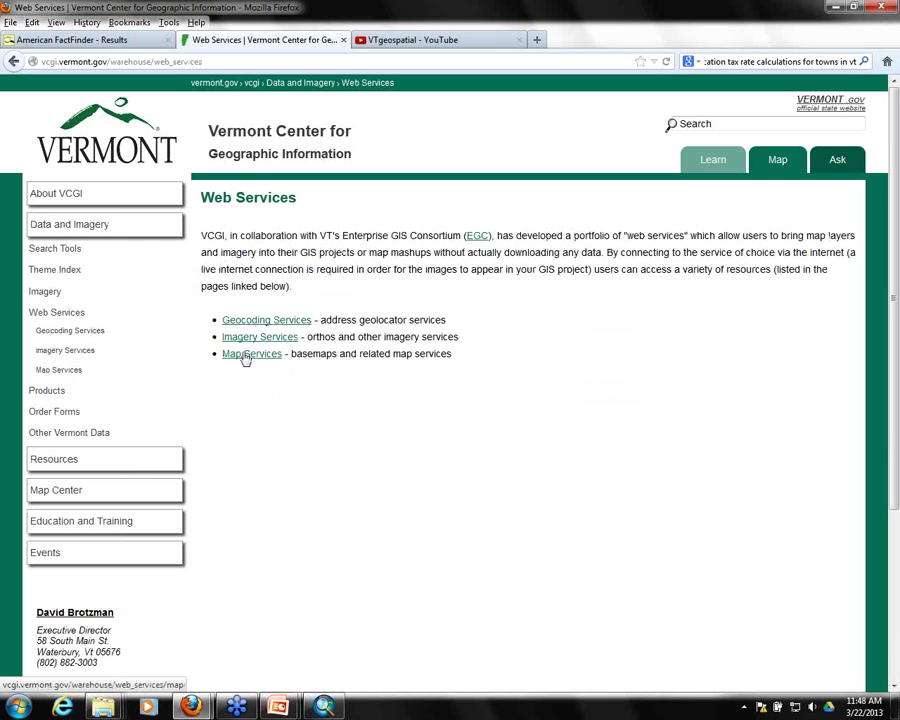
pyautogui.click(238, 355)
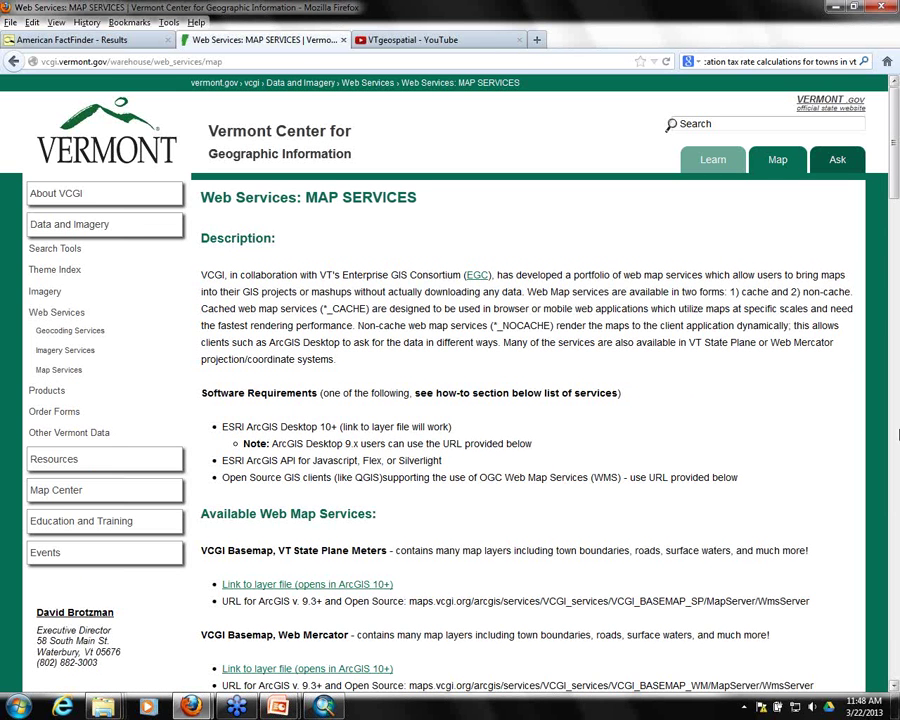
pyautogui.scroll(-7, 898, 435)
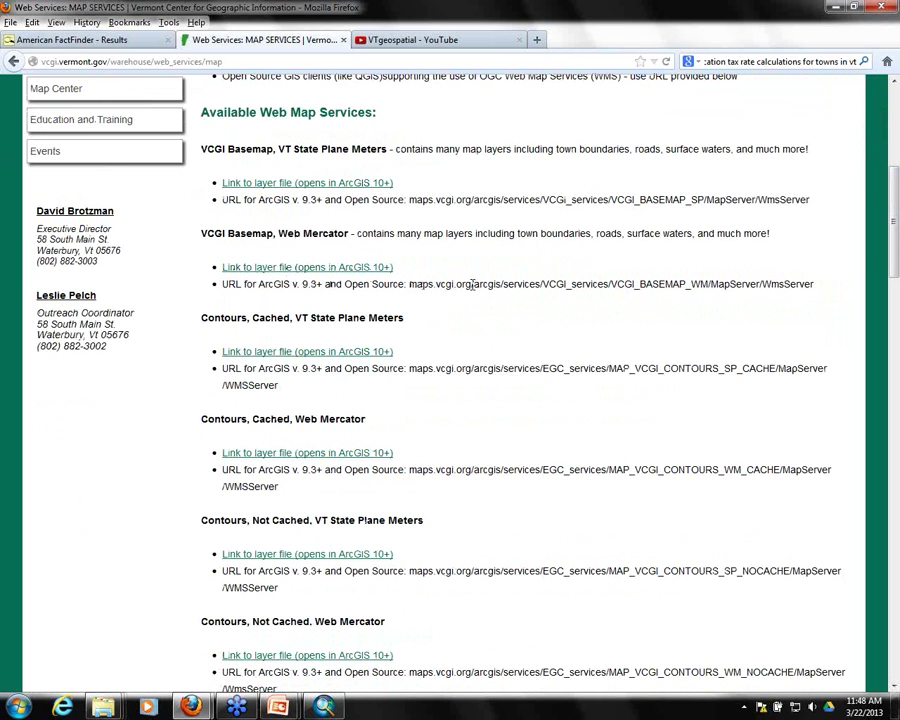
pyautogui.click(895, 84)
pyautogui.scroll(6, 895, 84)
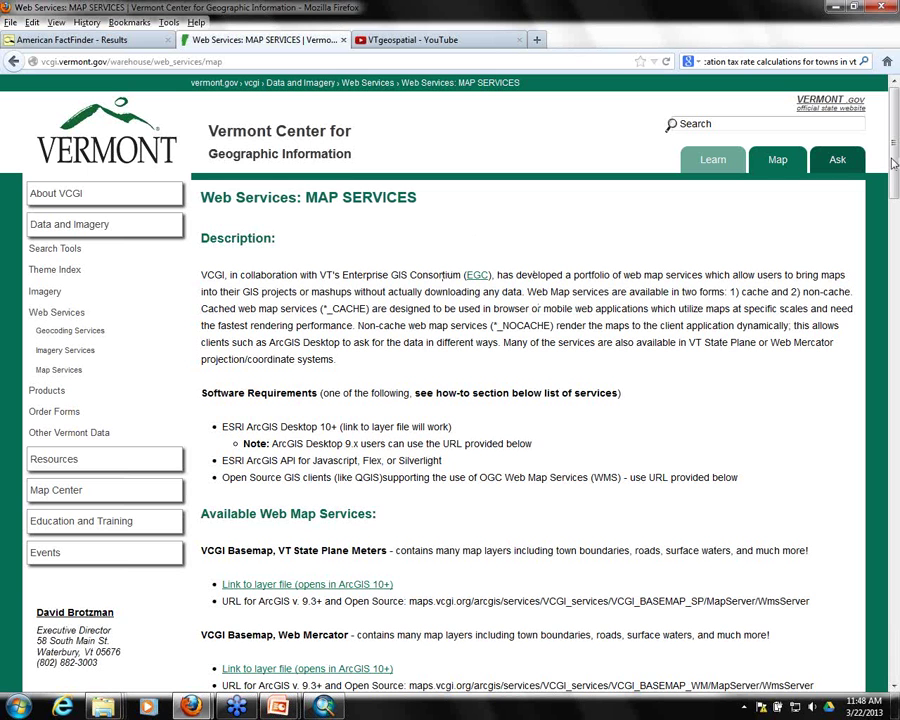
# Step: Return to the VCGI home page and review its upcoming events list
pyautogui.click(262, 134)
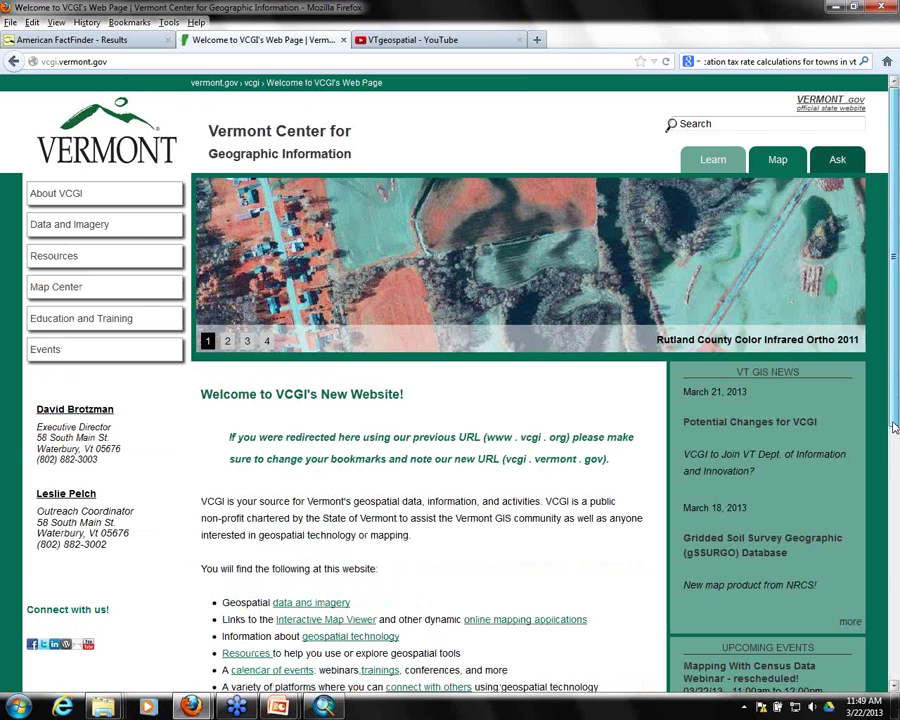
pyautogui.scroll(-5, 896, 441)
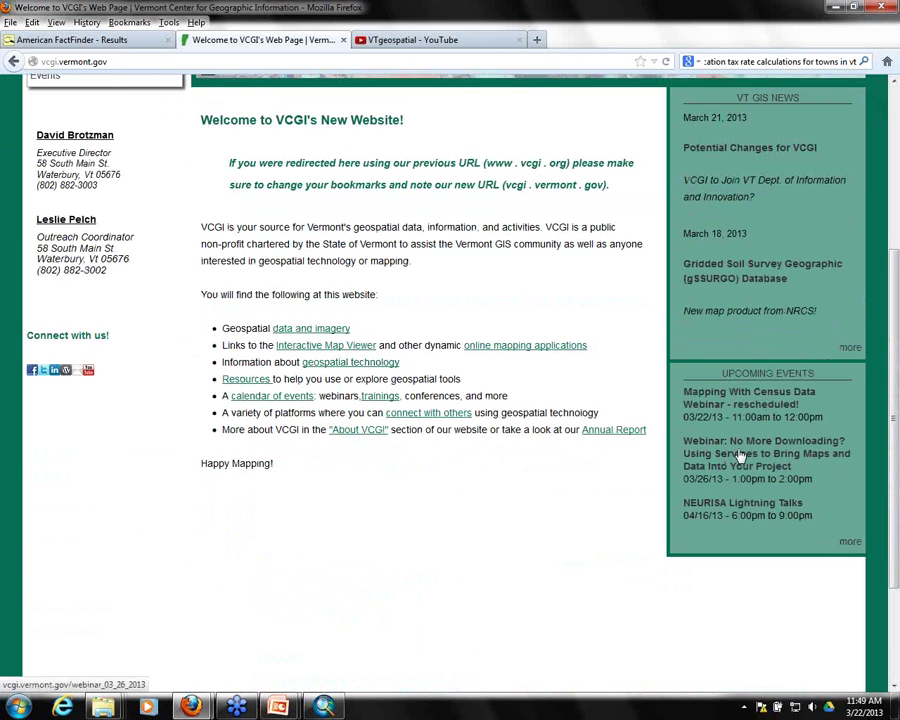
pyautogui.moveTo(893, 414); pyautogui.dragTo(879, 307)
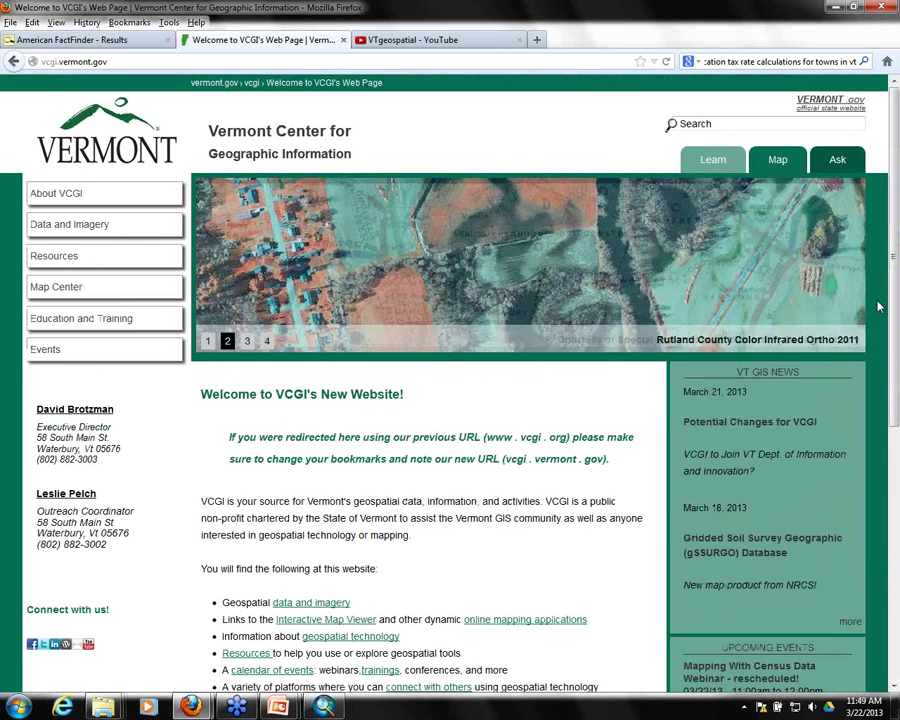